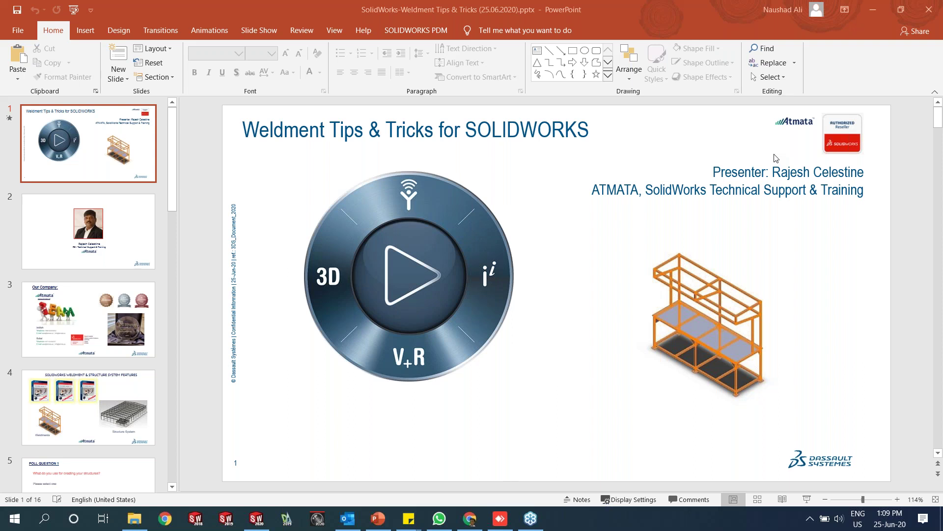
- Restore the Weldment Tips & Tricks PowerPoint window and move it off the right edge of the screen
double_click(860, 14)
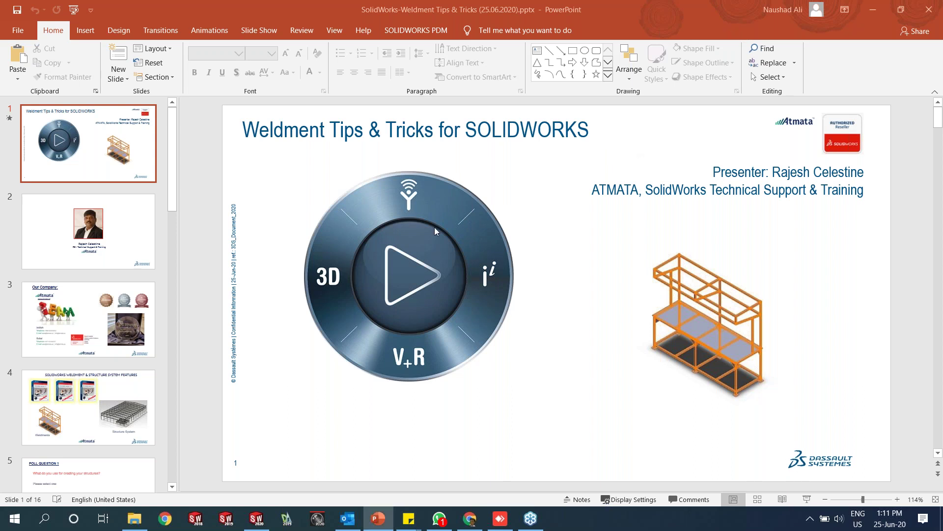
drag(404, 14, 942, 24)
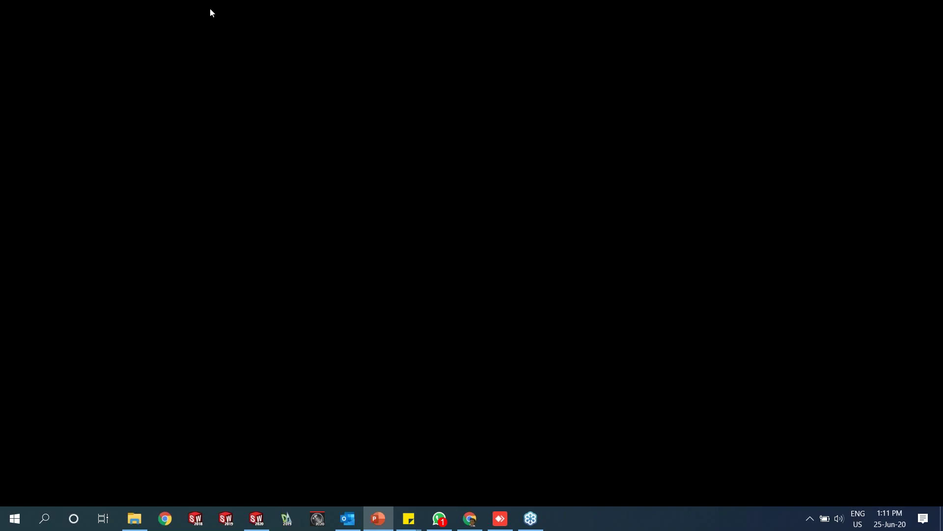
- Bring PowerPoint back and present the Weldment Tips & Tricks deck full-screen from slide 1
click(776, 51)
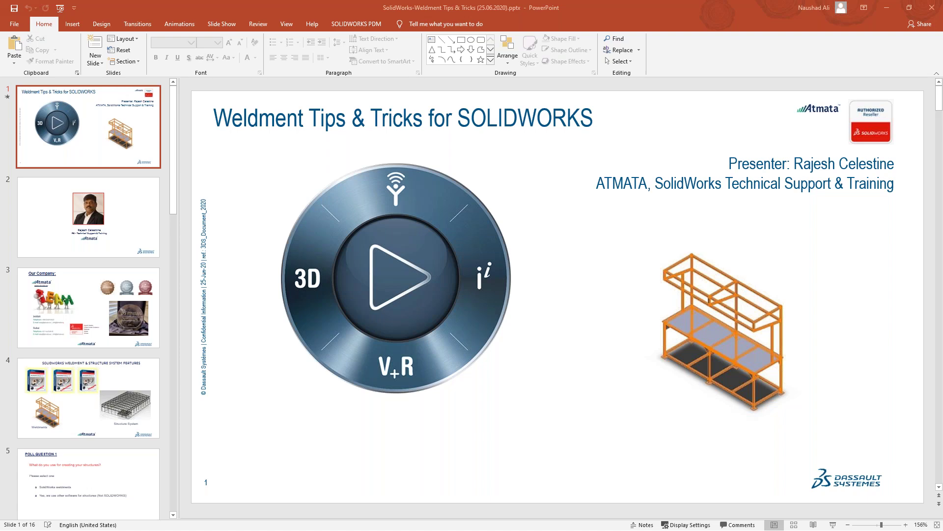
key(F5)
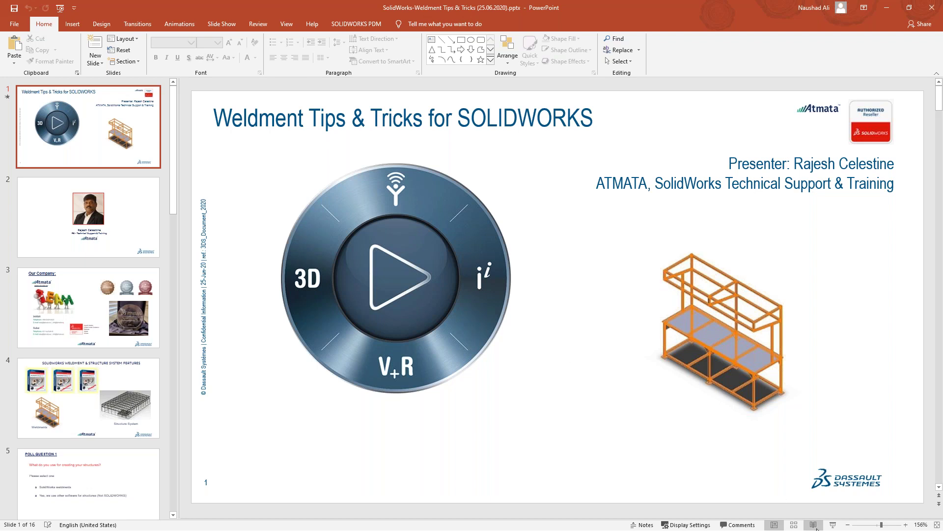
click(832, 527)
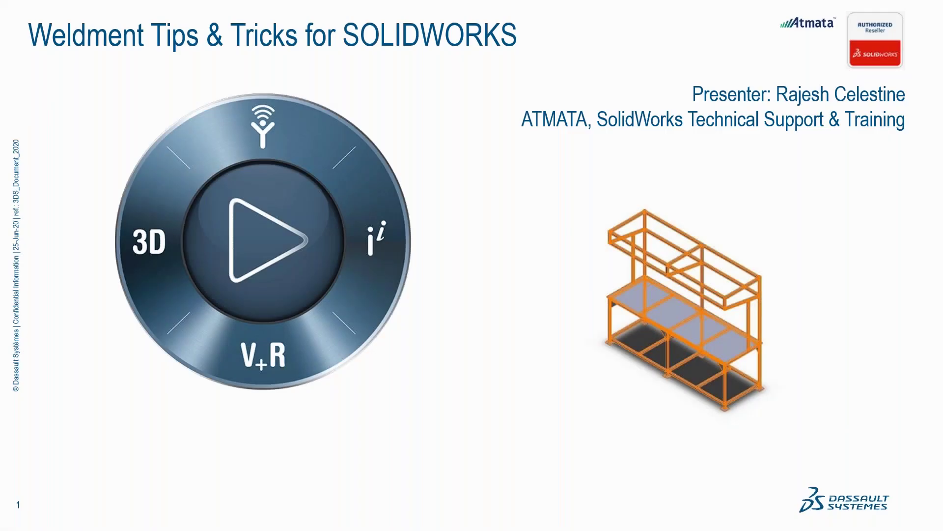
- Step through the presenter profile, Our Company and weldment features slides to Poll Question 1
click(570, 299)
key(Left)
click(584, 288)
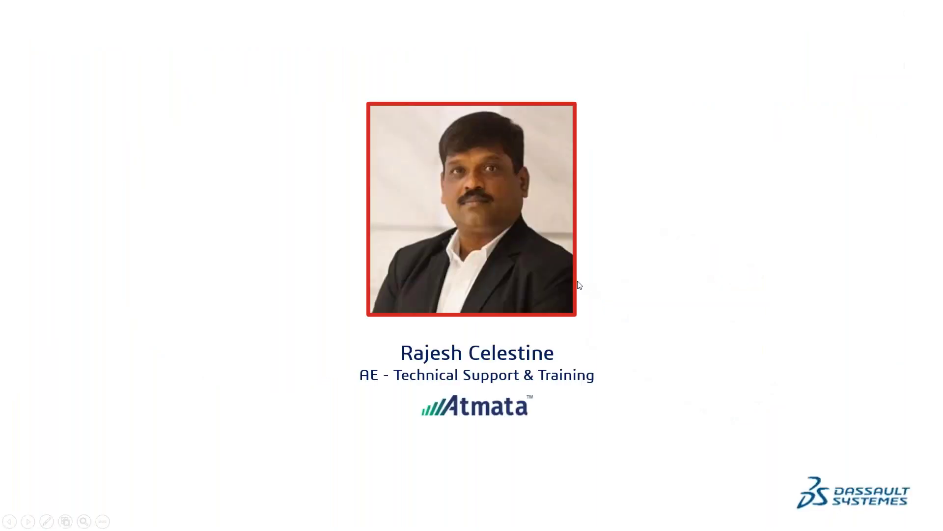
click(593, 303)
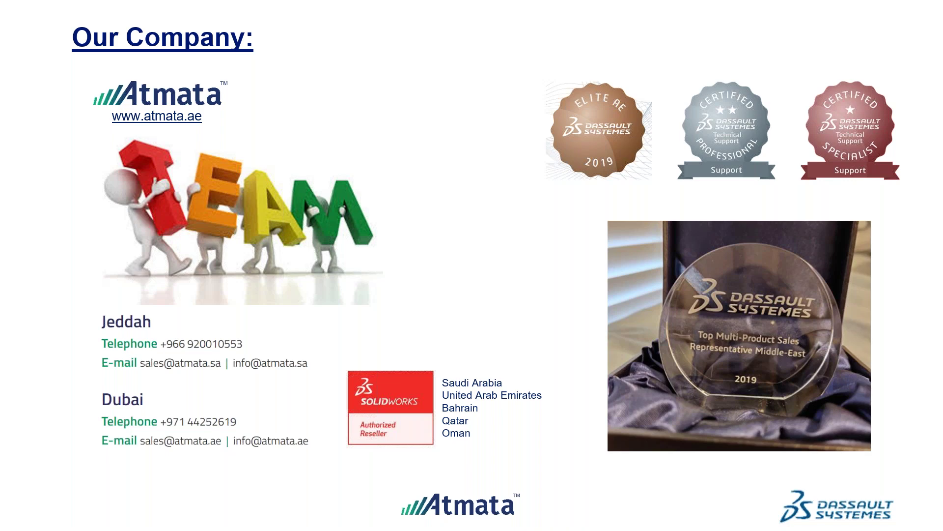
key(Right)
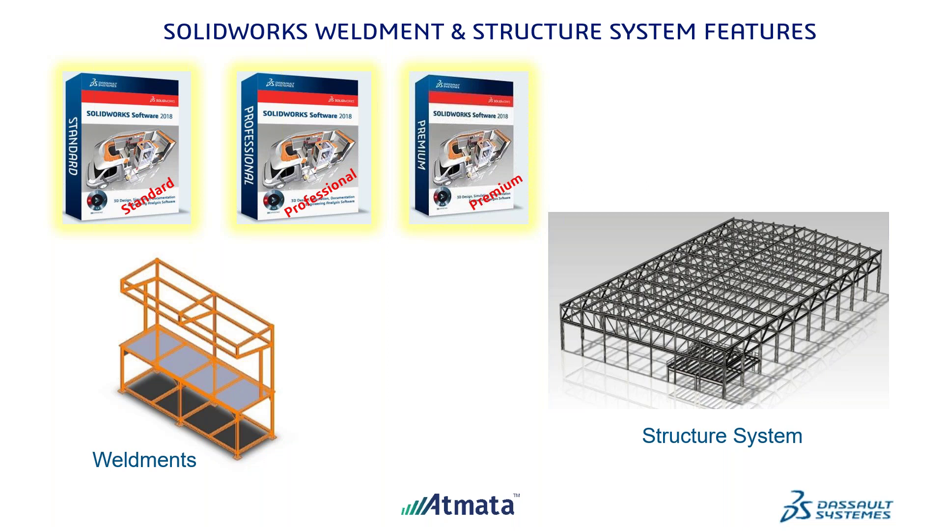
key(Right)
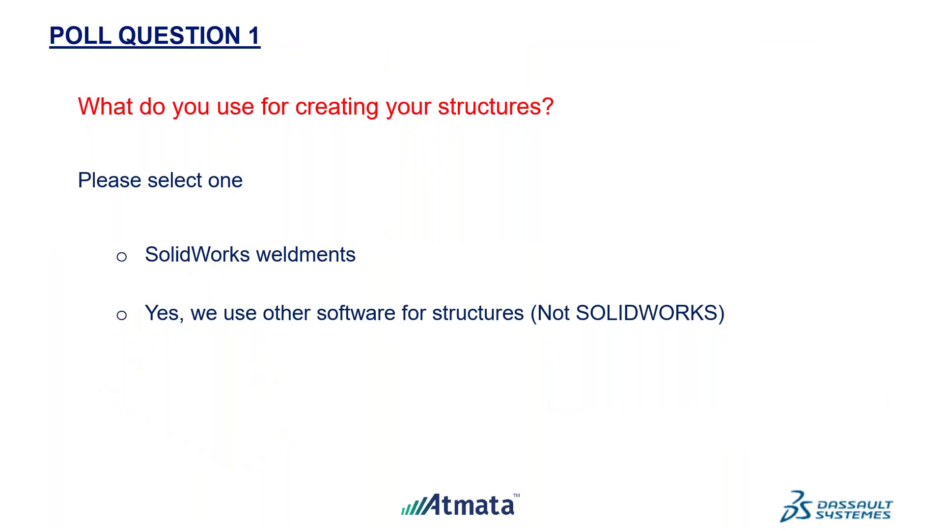
- Advance the slide show from Poll Question 1 to the Overview slide
key(Right)
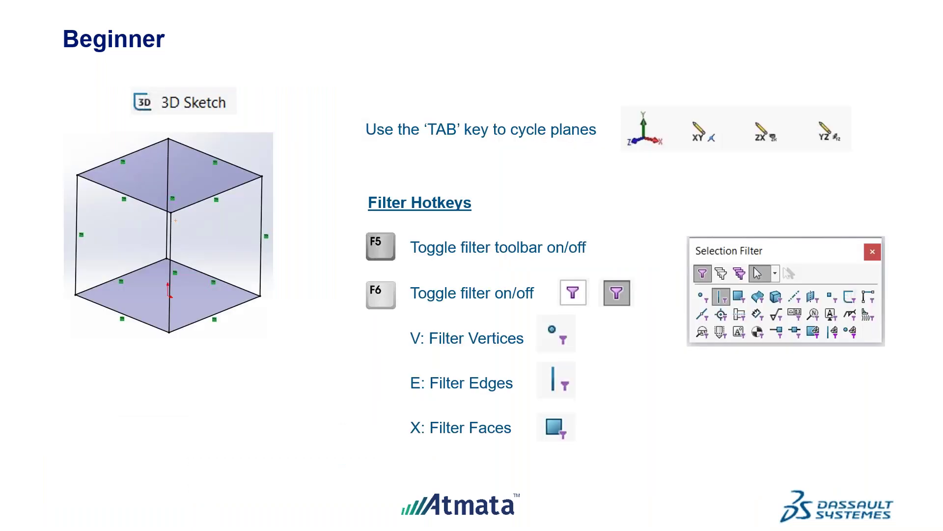
- End the slide show, maximize the SOLIDWORKS Shed Layout STSystem window and start a new document
key(Escape)
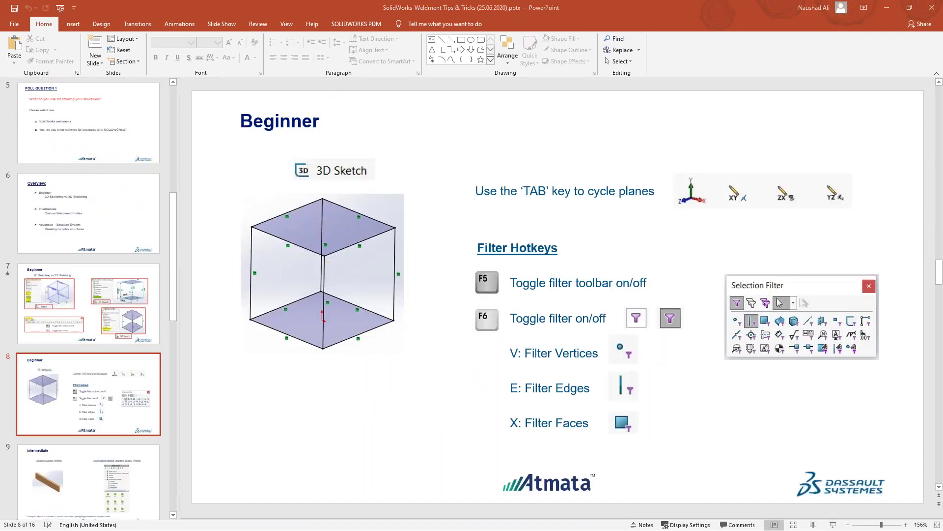
drag(0, 18, 357, 18)
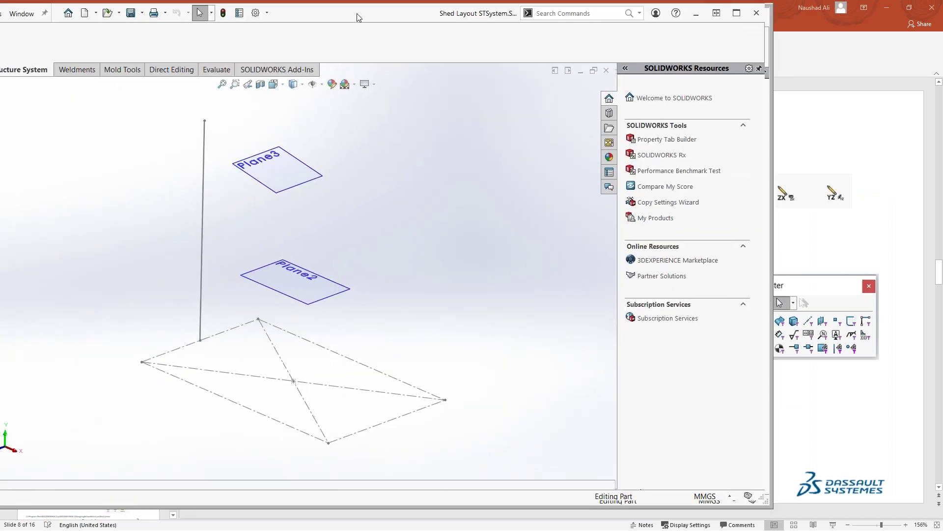
double_click(357, 18)
click(76, 10)
click(86, 26)
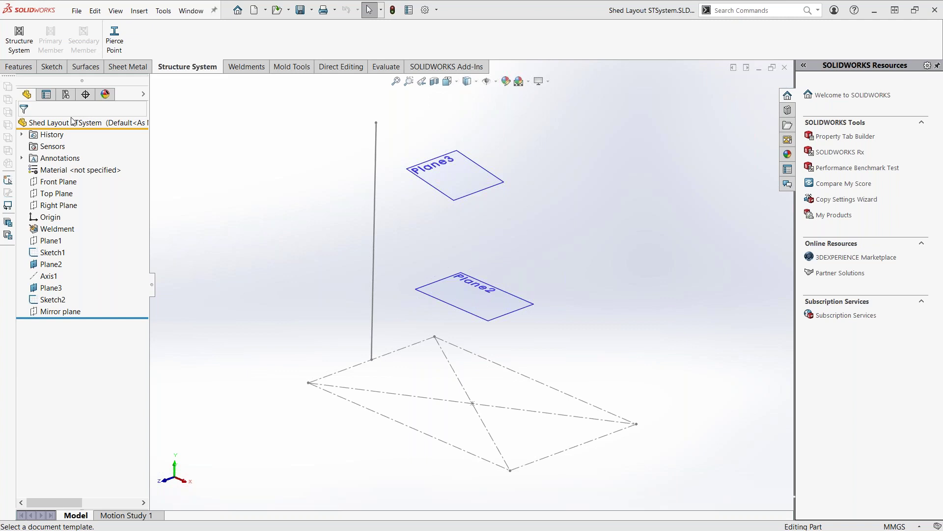
- Create a new empty Part1 from the Part template
click(291, 218)
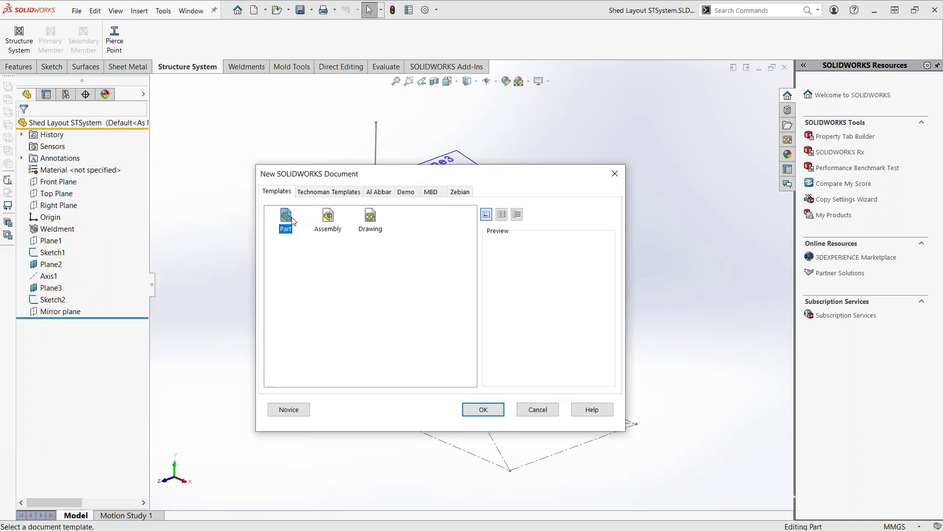
click(482, 409)
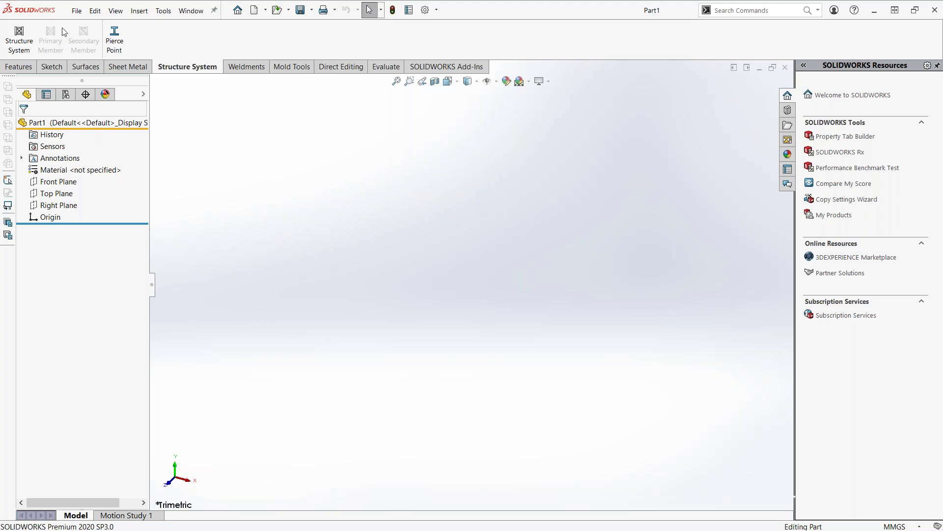
click(76, 10)
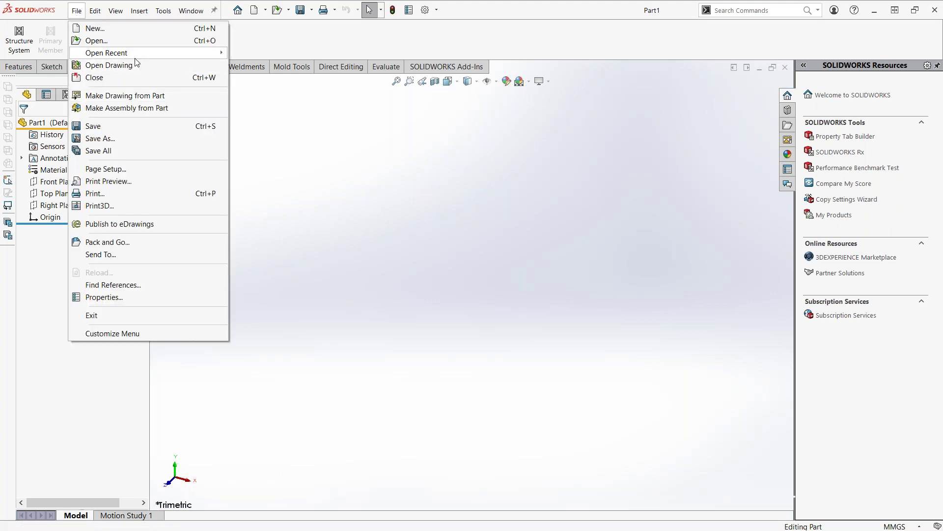
click(527, 176)
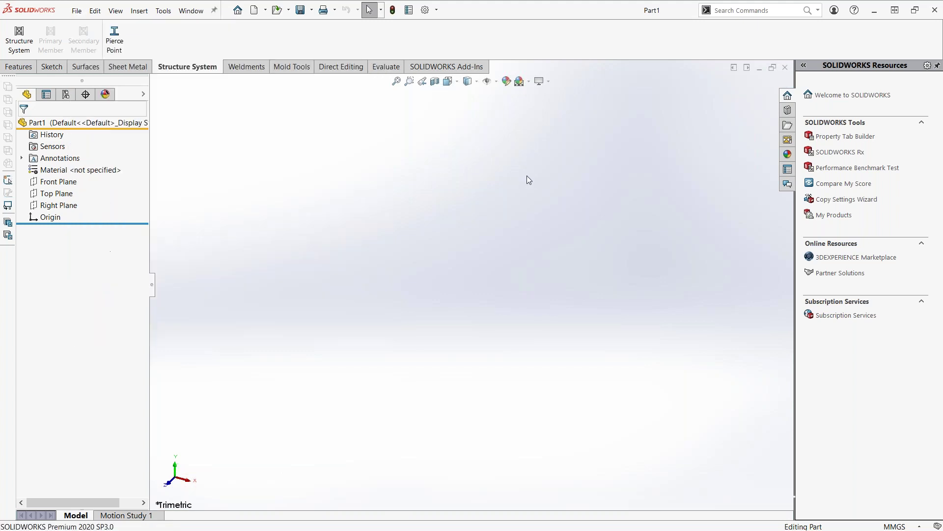
- Browse the sketch types, then reopen the recent 2D Sketch.SLDPRT part
click(52, 68)
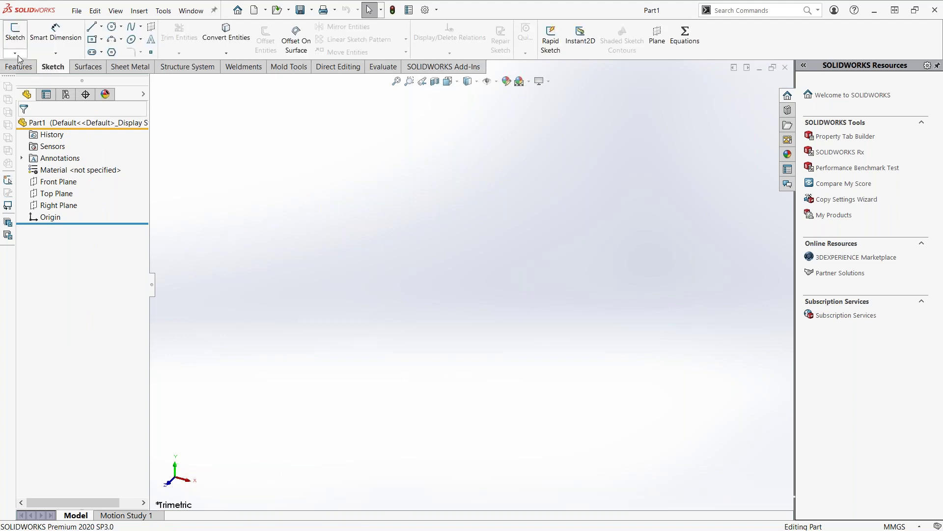
click(15, 53)
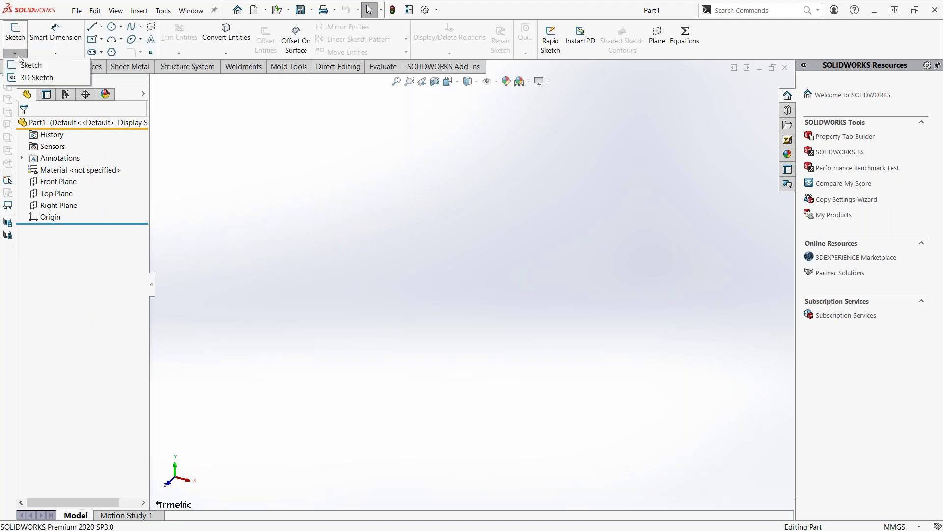
click(77, 11)
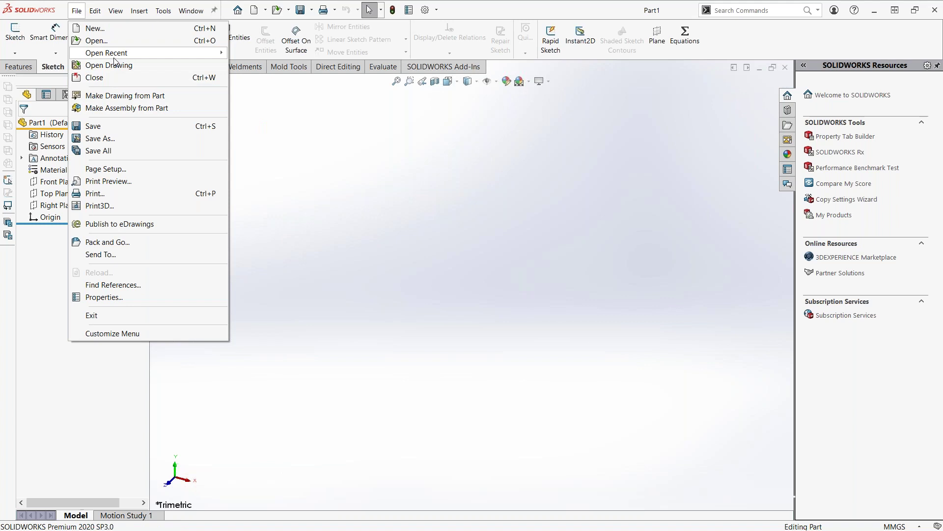
mouse_move(106, 53)
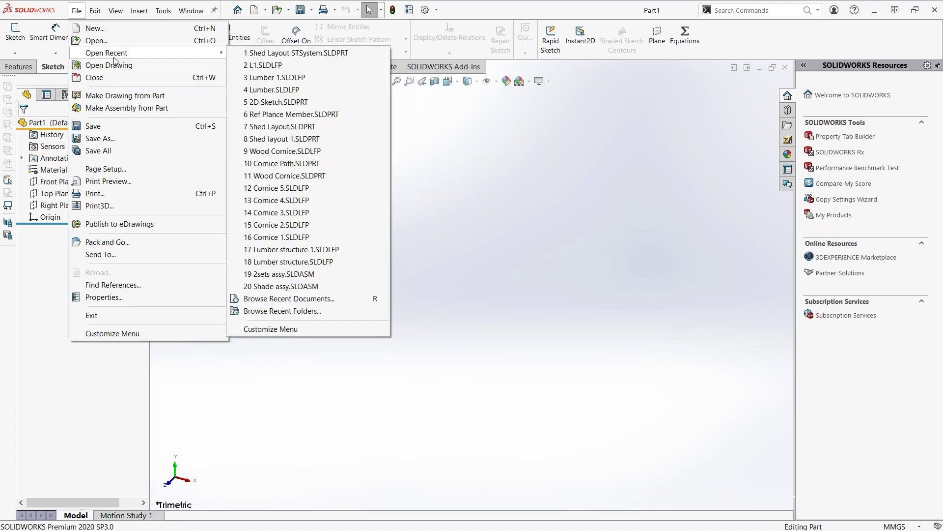
click(277, 102)
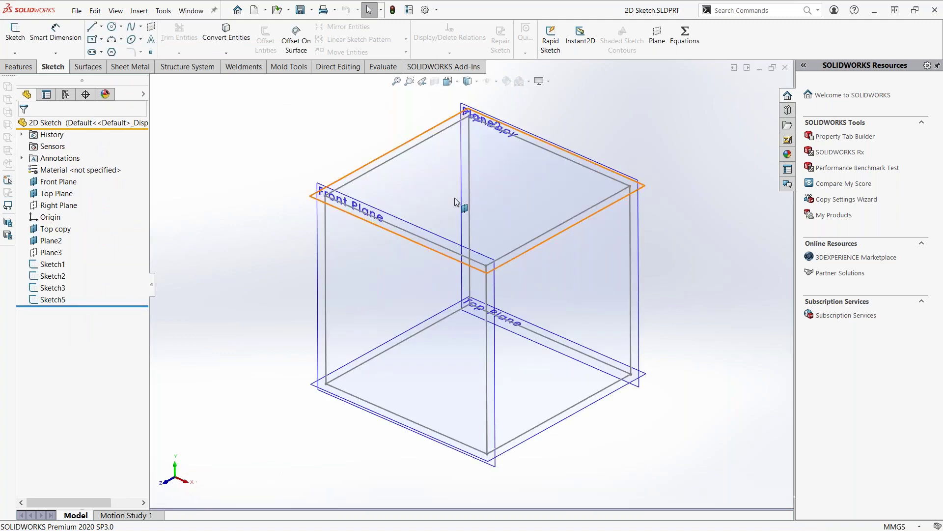
- Orbit the 2D Sketch plane box, roll its history back to Top copy and forward to Plane3, then start a new document
mouse_move(344, 255)
middle_down()
mouse_move(332, 240)
mouse_move(312, 259)
mouse_move(324, 264)
mouse_move(327, 251)
mouse_move(324, 260)
middle_up()
mouse_move(115, 305)
mouse_down()
mouse_move(105, 236)
mouse_move(105, 244)
mouse_up()
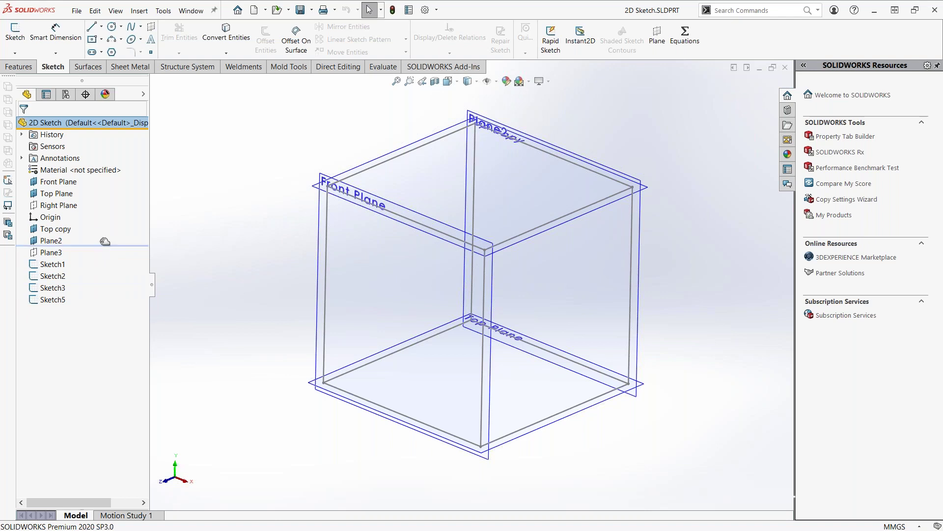
drag(98, 246, 88, 305)
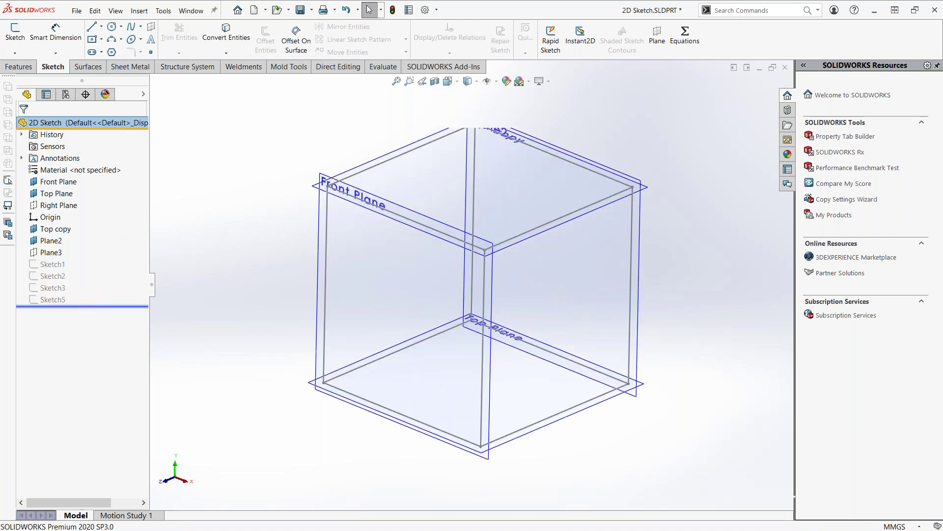
middle_drag(222, 303, 222, 149)
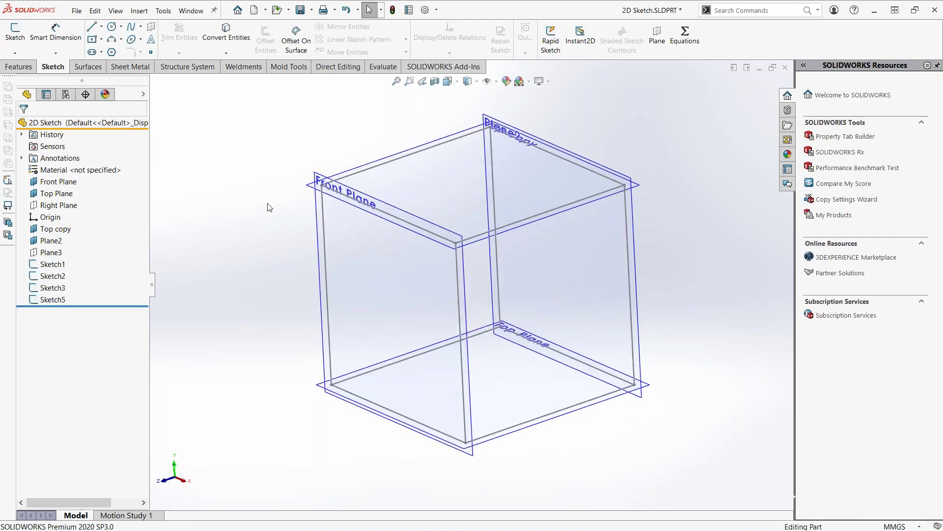
middle_drag(269, 207, 120, 259)
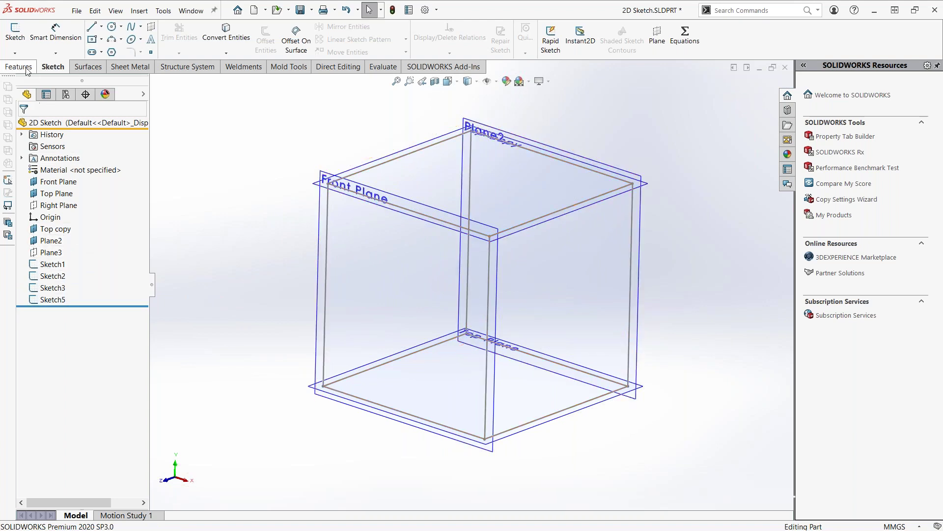
click(77, 11)
click(92, 28)
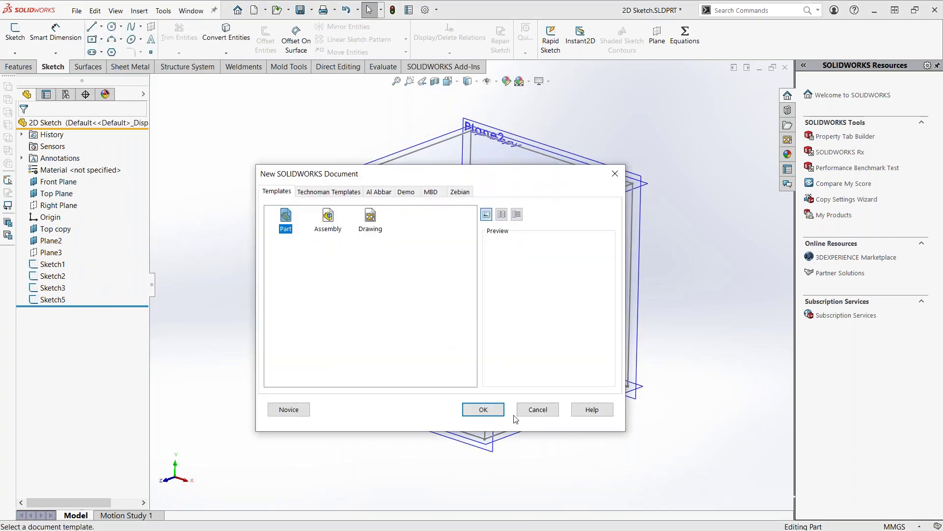
- Create Part2, start a 3D sketch and draw one side face of a cube from the origin
click(484, 411)
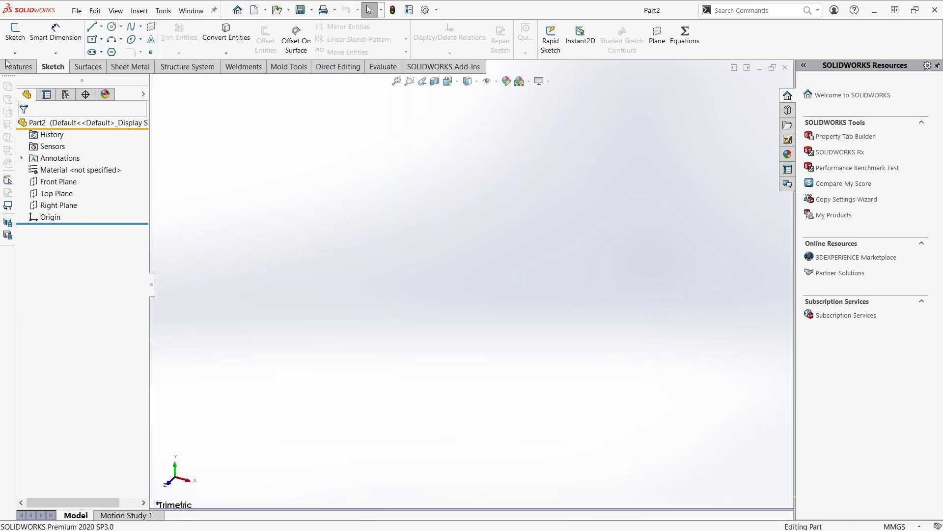
click(14, 53)
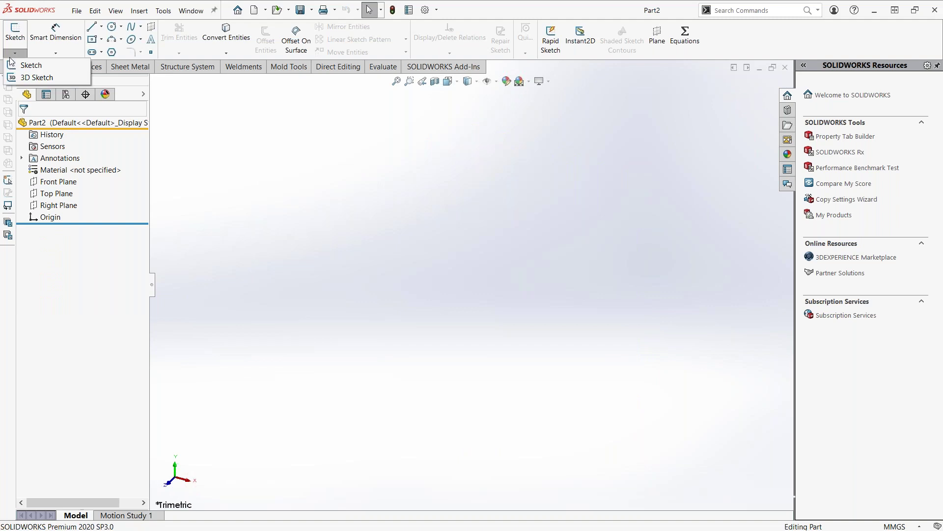
click(26, 79)
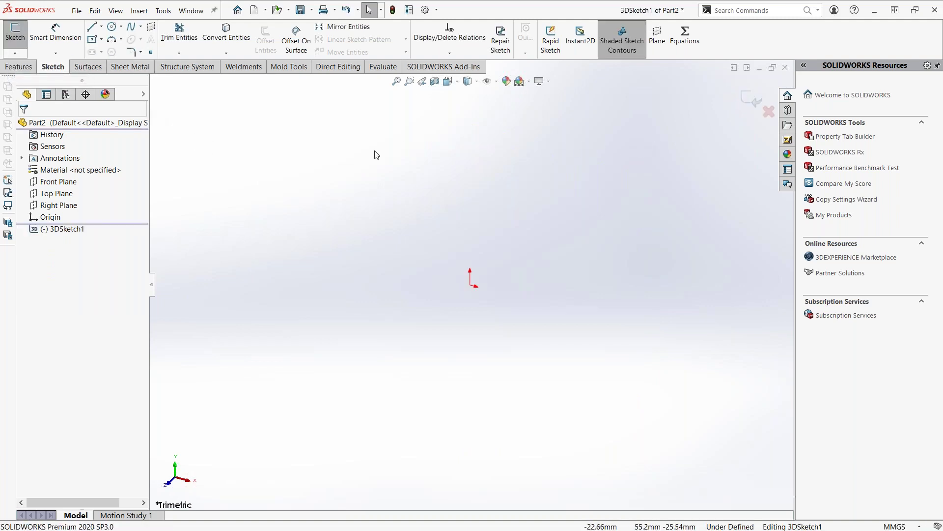
click(93, 30)
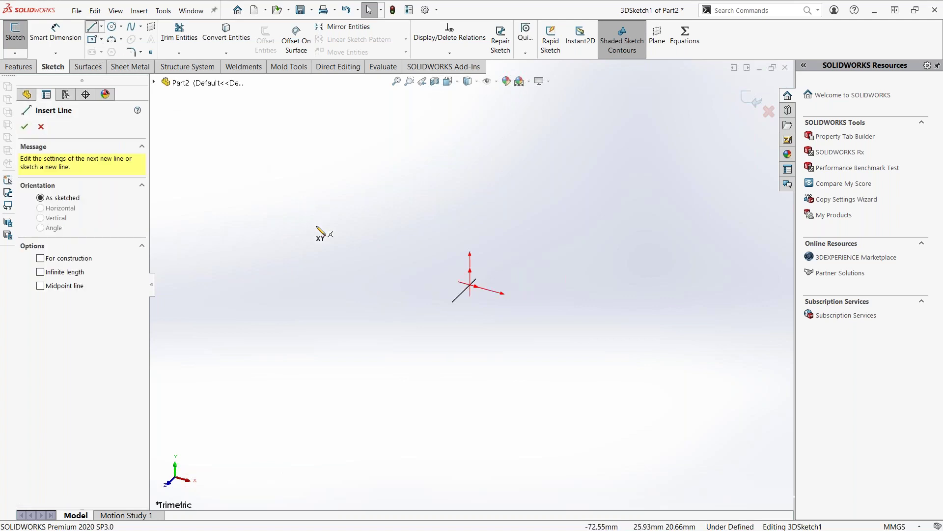
click(471, 286)
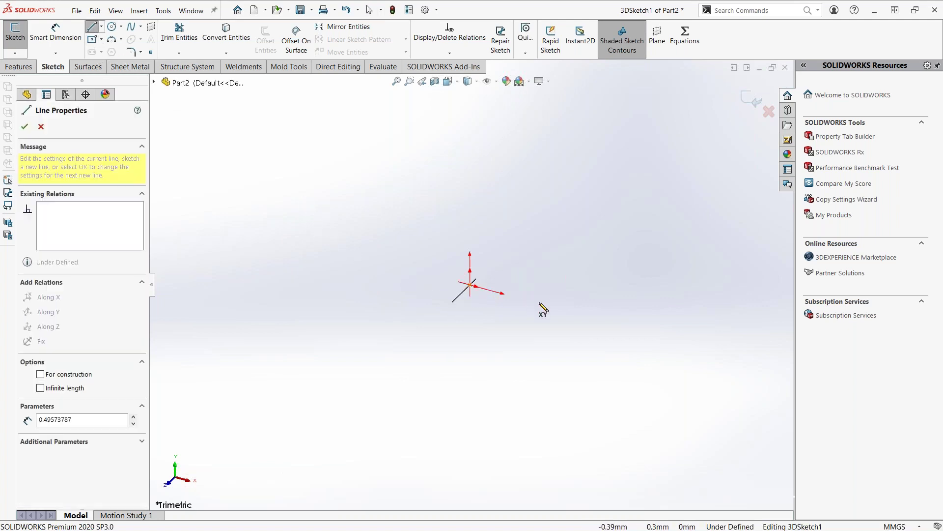
click(580, 314)
click(649, 251)
click(649, 149)
click(572, 215)
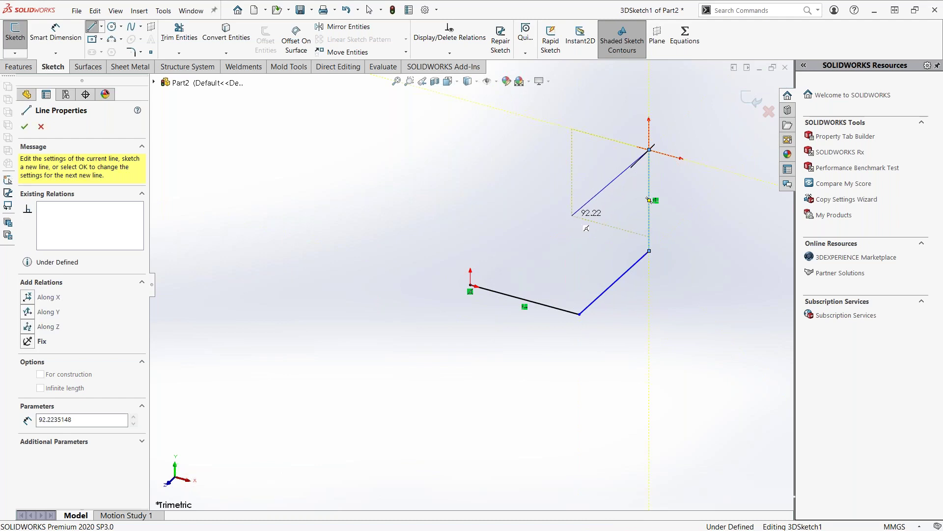
click(580, 313)
key(Escape)
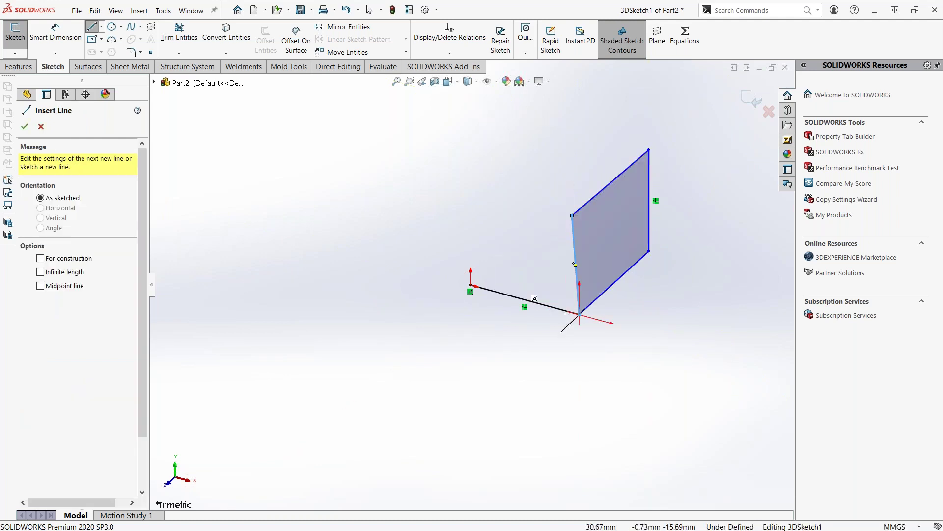
key(Escape)
- Add the upright front edge and top edges linking to the side face to complete the cube
key(l)
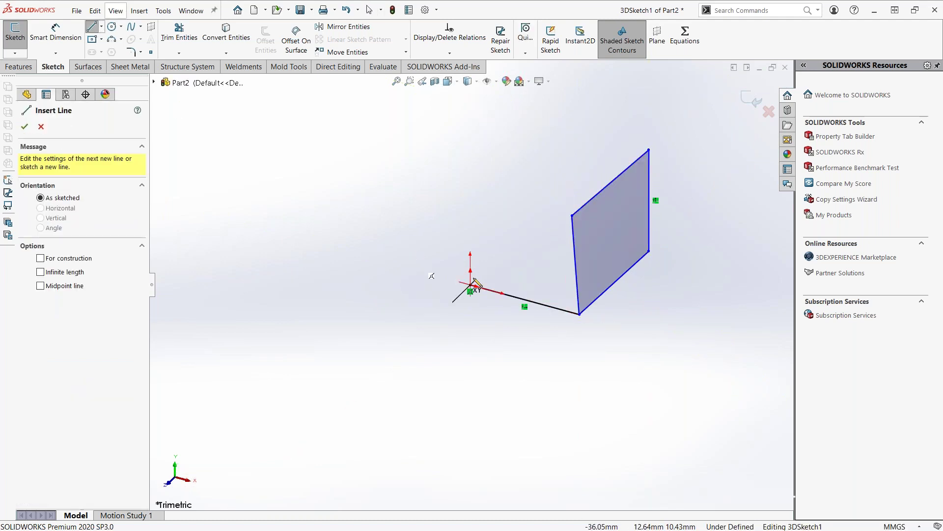
click(471, 286)
click(472, 183)
click(572, 215)
key(Escape)
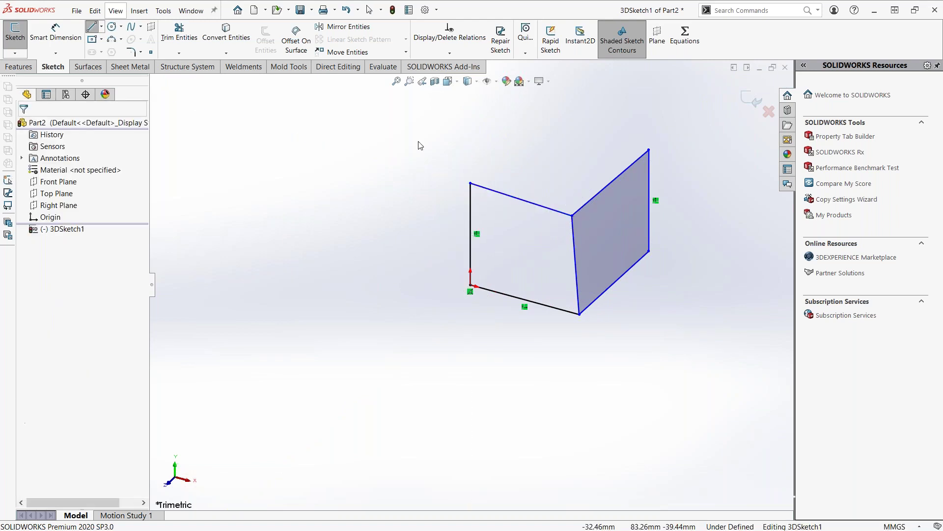
key(Escape)
click(94, 28)
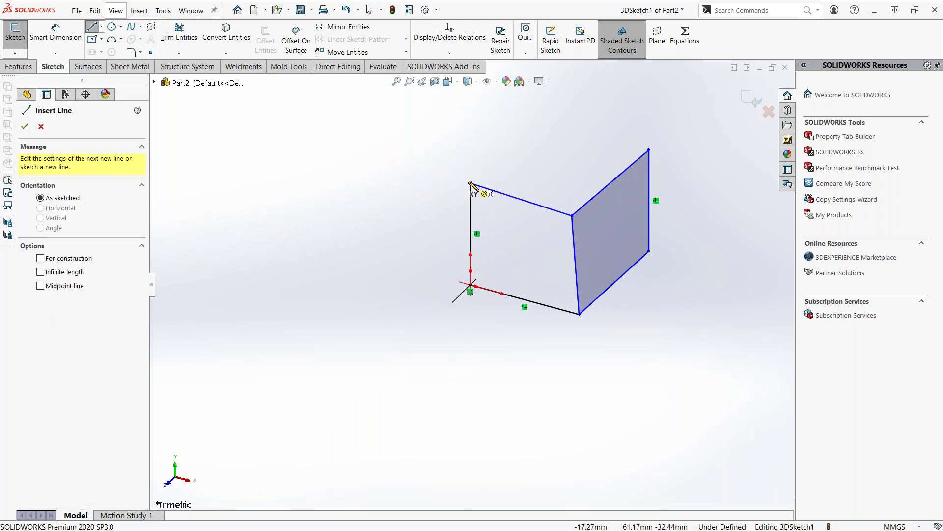
click(470, 183)
click(552, 129)
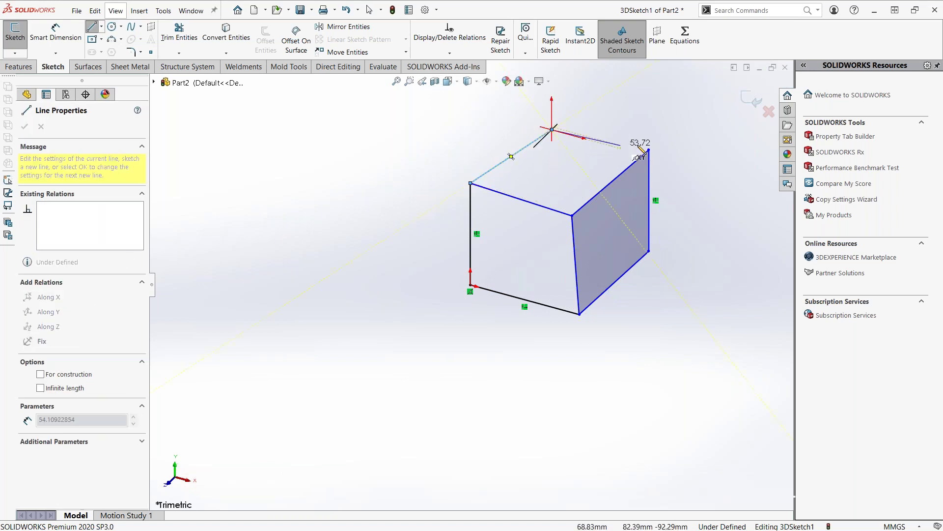
click(649, 149)
key(Escape)
- Orbit to inspect the cube, then box-select all nine lines and delete them
mouse_move(520, 182)
middle_down()
mouse_move(453, 274)
mouse_move(487, 259)
mouse_move(541, 86)
middle_up()
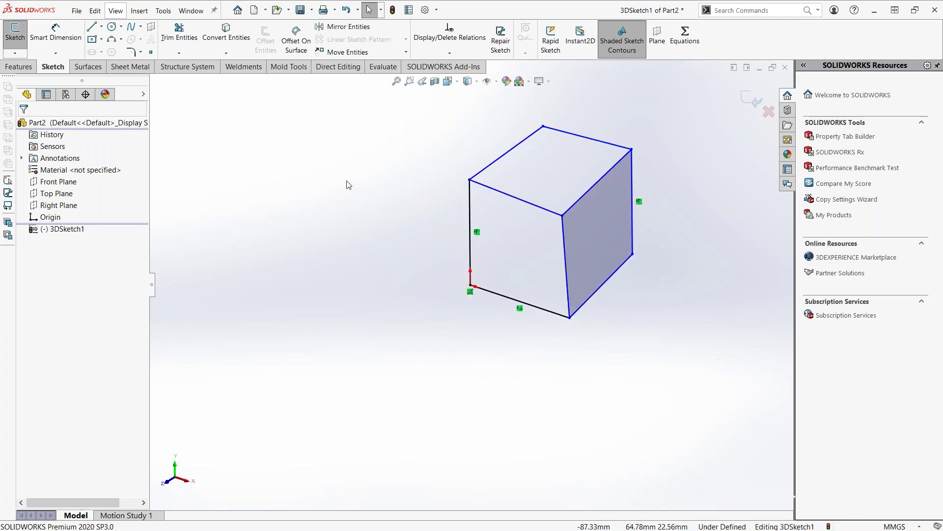
drag(428, 103, 679, 363)
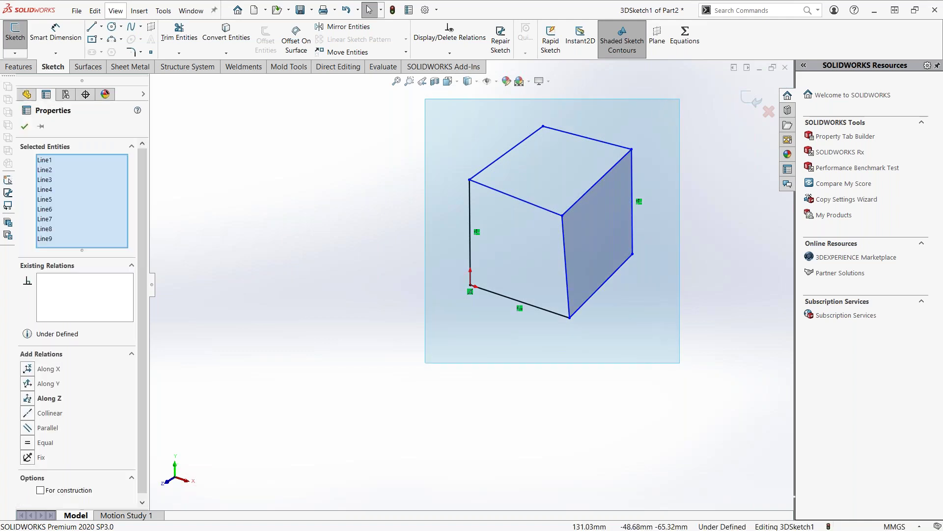
key(Delete)
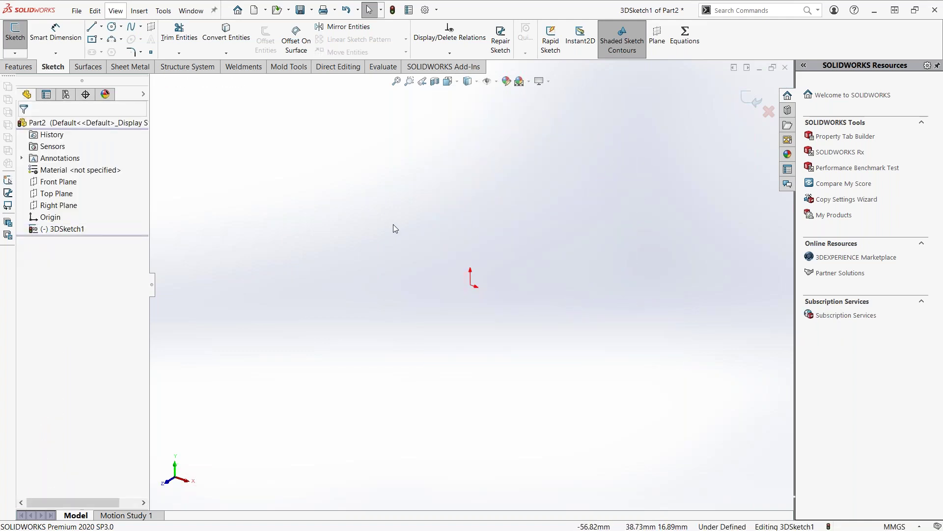
- Cancel a line started at the origin and activate the Center Rectangle tool in the empty 3D sketch
click(91, 28)
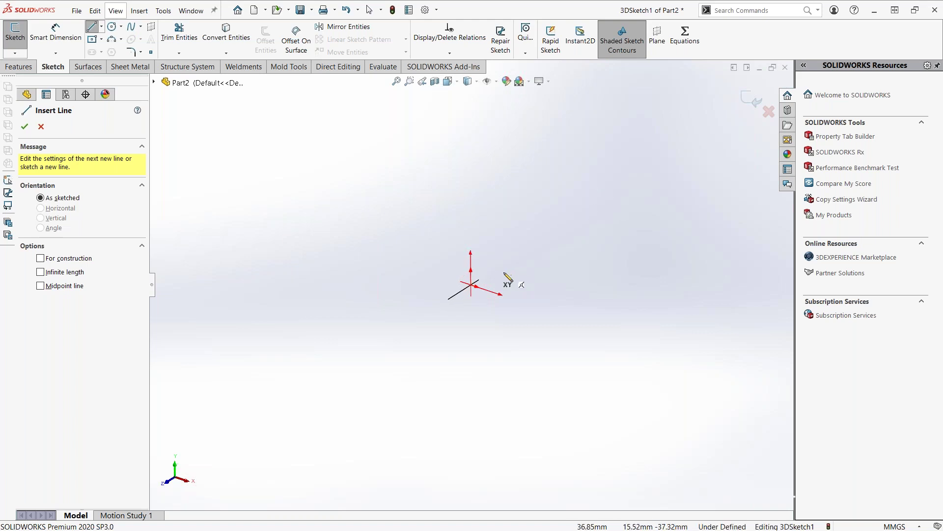
click(475, 289)
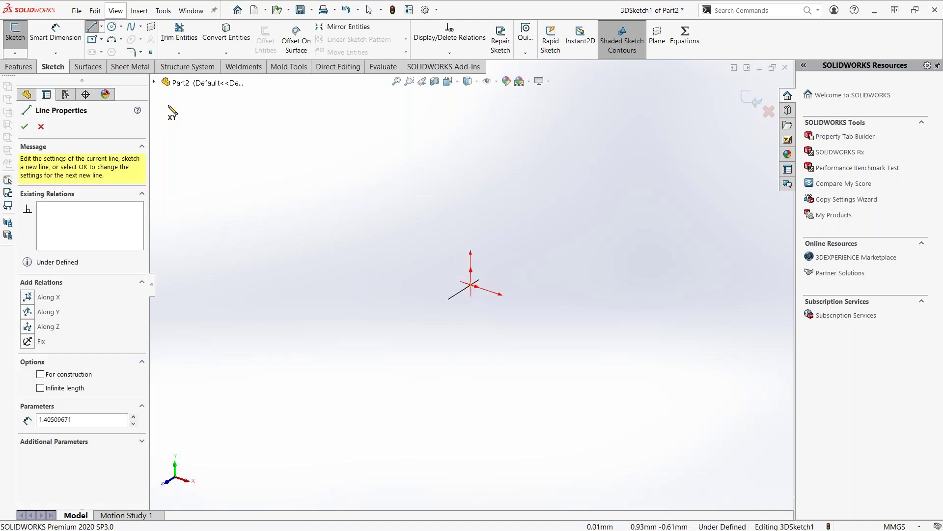
key(Escape)
click(93, 41)
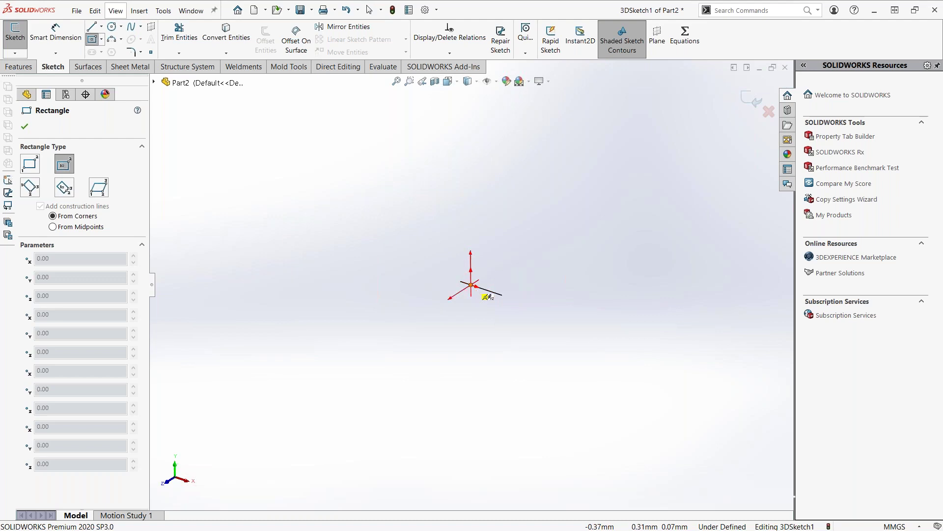
- Draw a center rectangle around the origin, then begin a line at its left corner
click(472, 285)
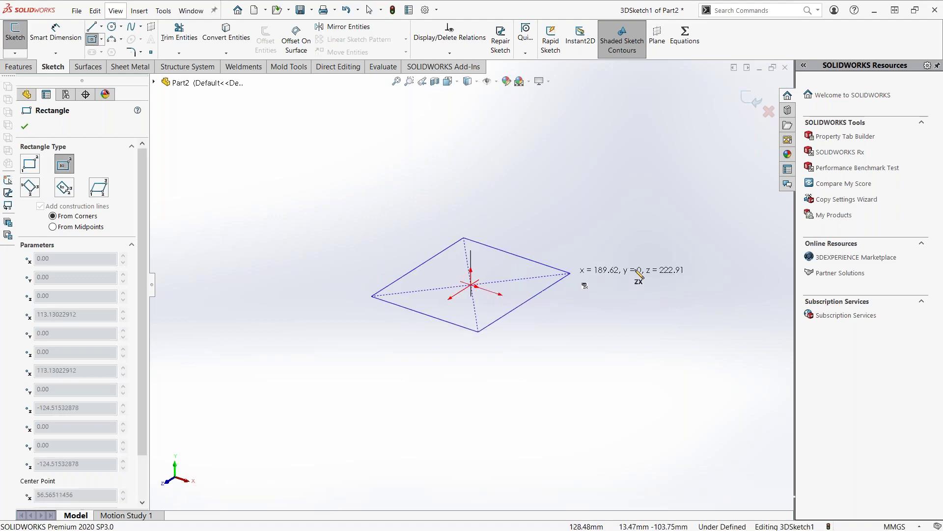
click(710, 264)
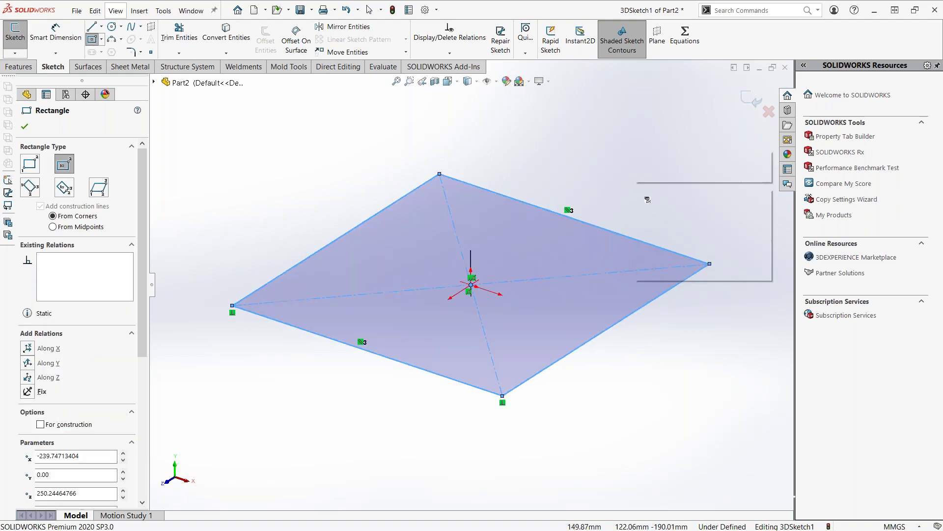
key(Escape)
key(z)
scroll(496, 217, down, 2)
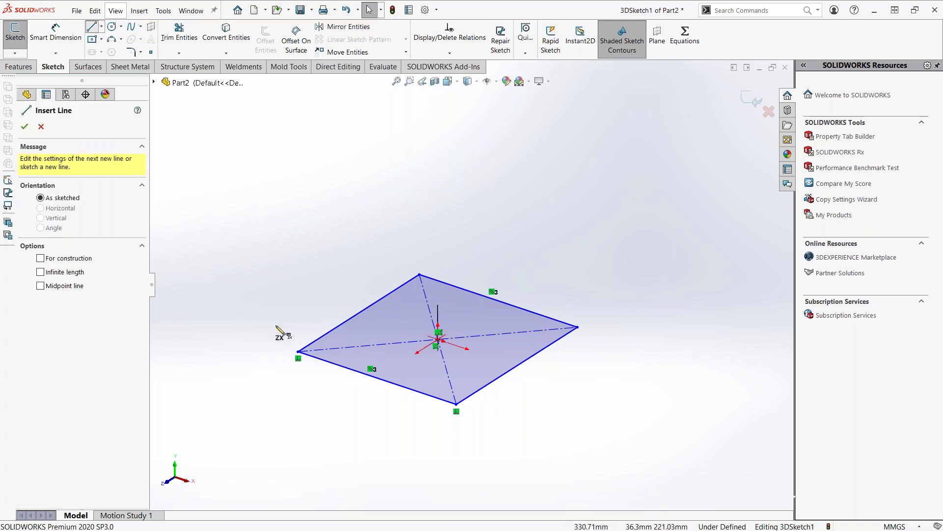
click(298, 352)
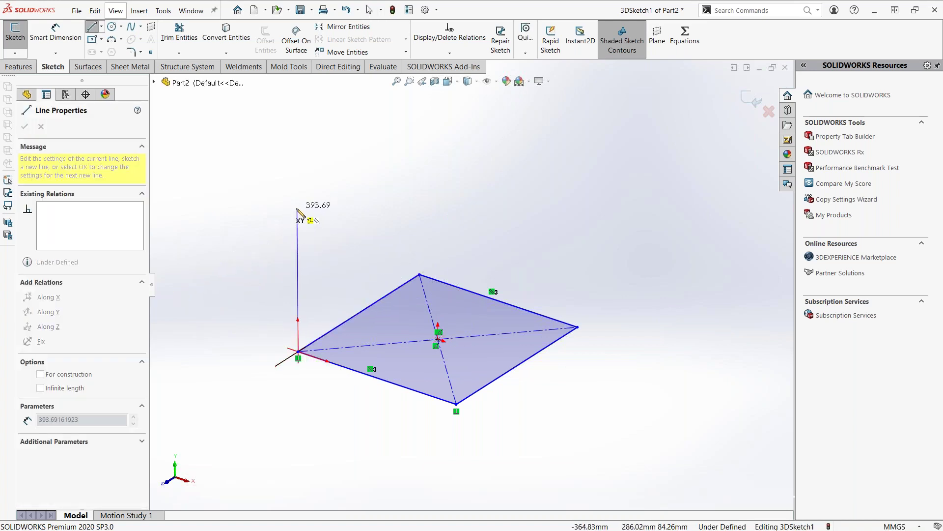
- Draw vertical upright lines at the rectangle's left and back corners
middle_drag(301, 210, 303, 212)
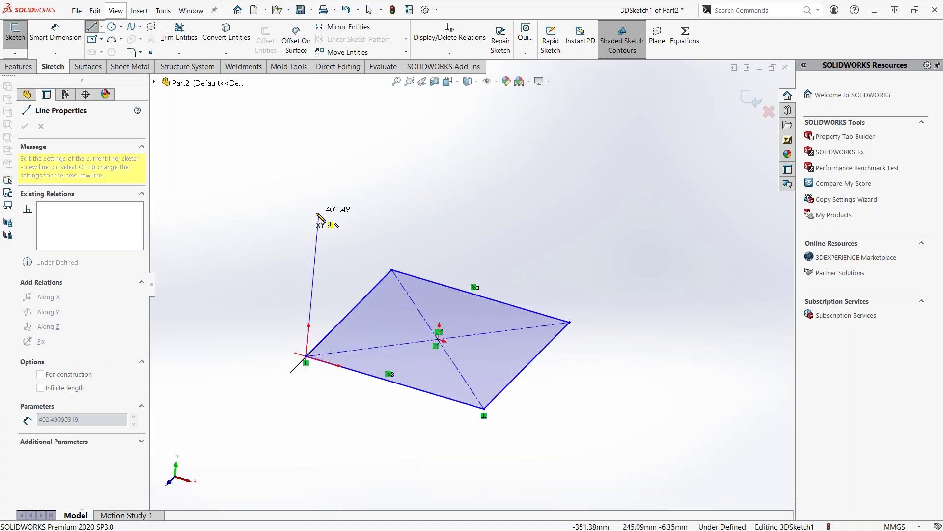
click(319, 215)
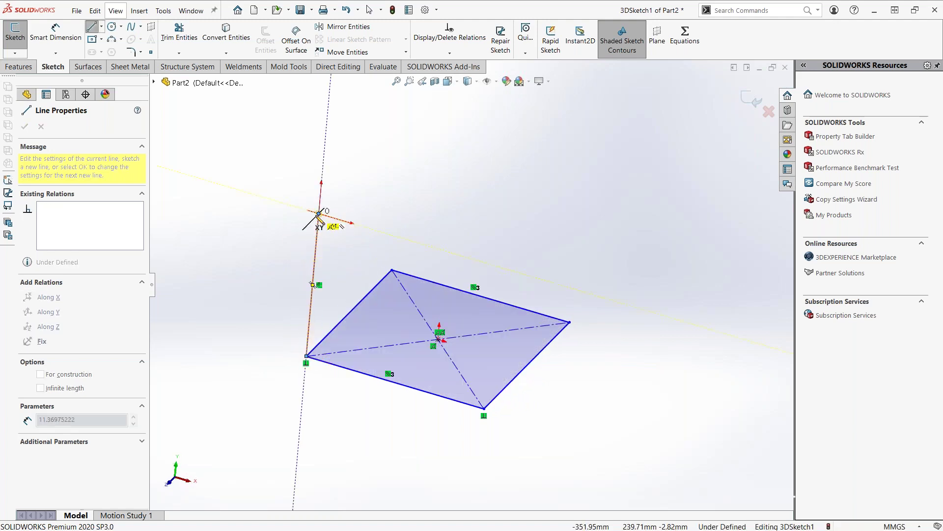
key(Escape)
click(92, 26)
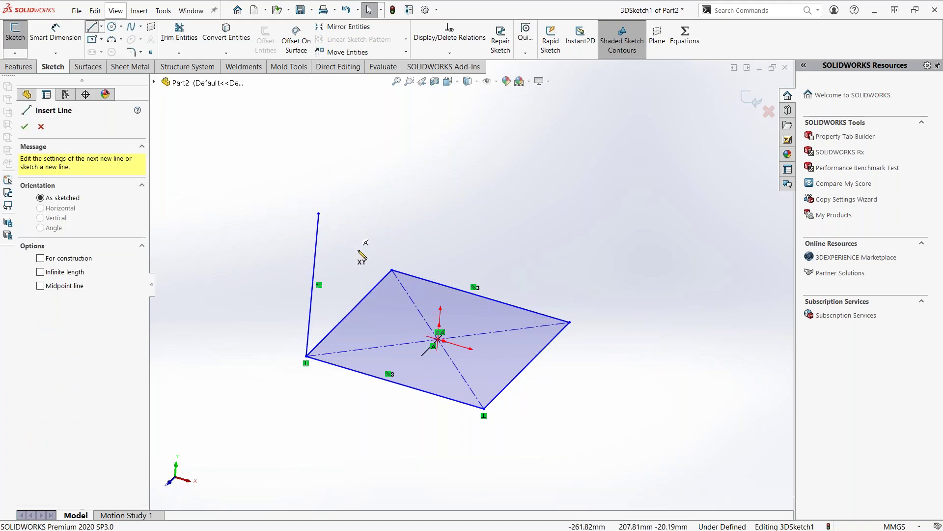
click(392, 270)
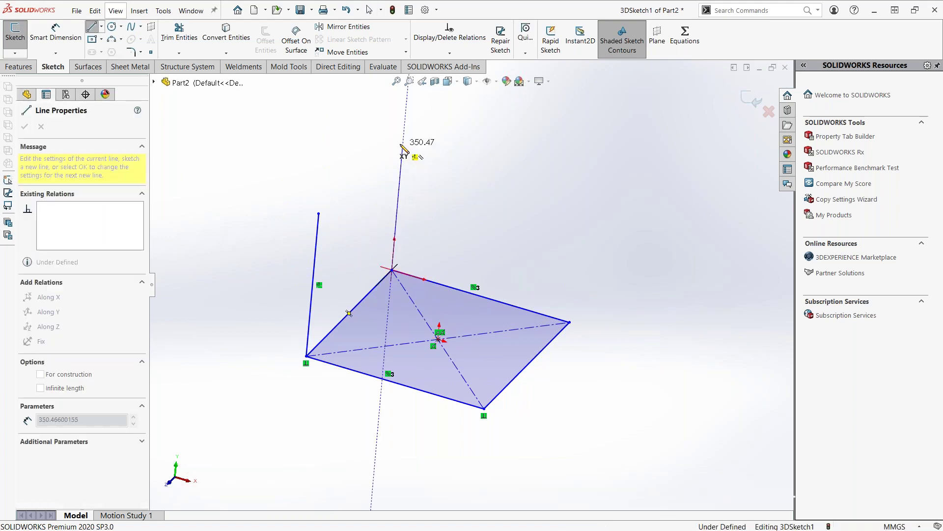
click(406, 144)
key(Escape)
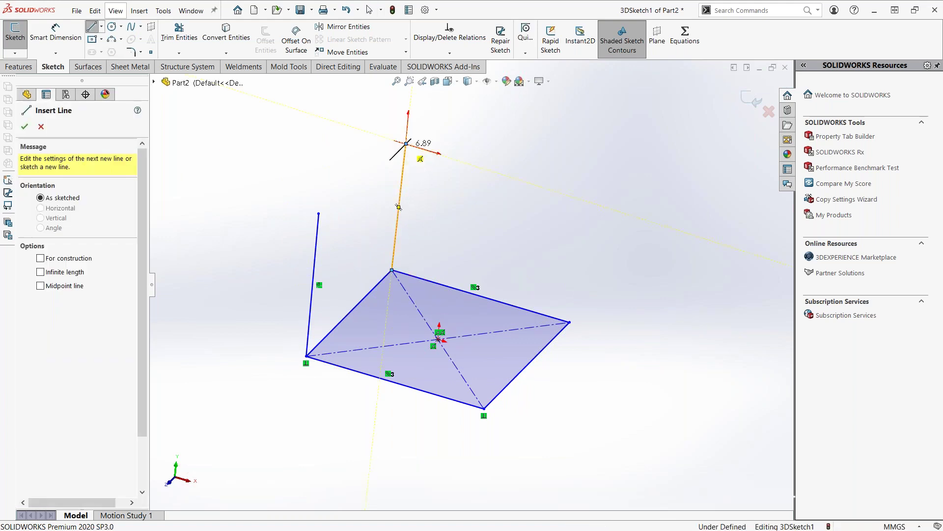
key(Escape)
- Draw vertical upright lines at the rectangle's right and front corners
click(94, 29)
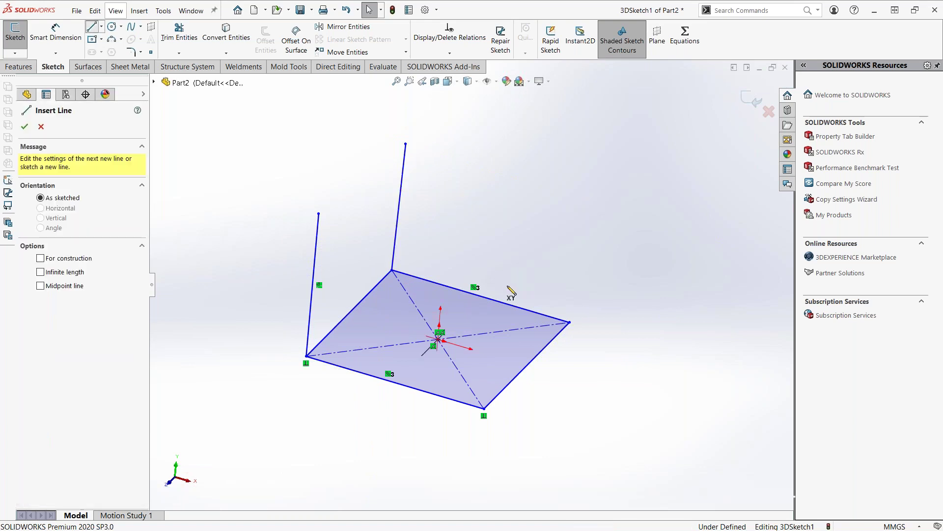
click(570, 323)
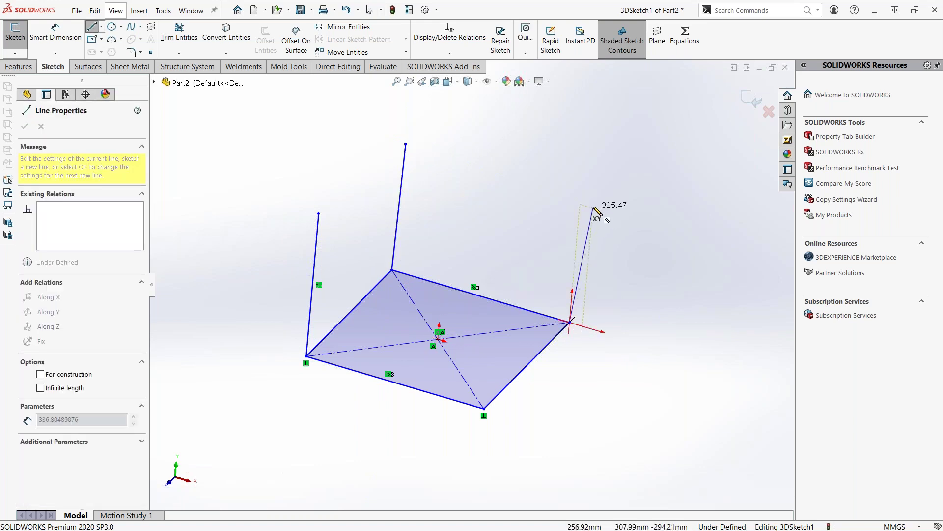
click(581, 199)
key(Escape)
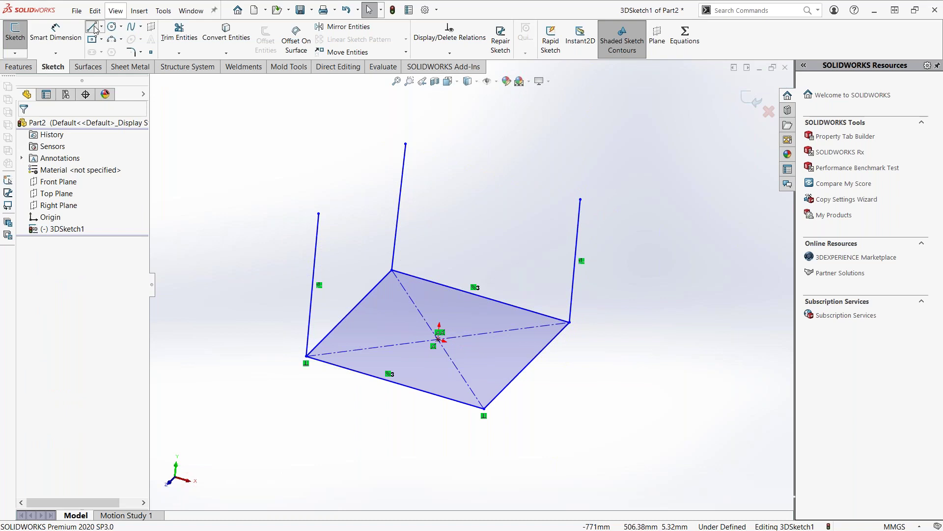
key(l)
click(484, 407)
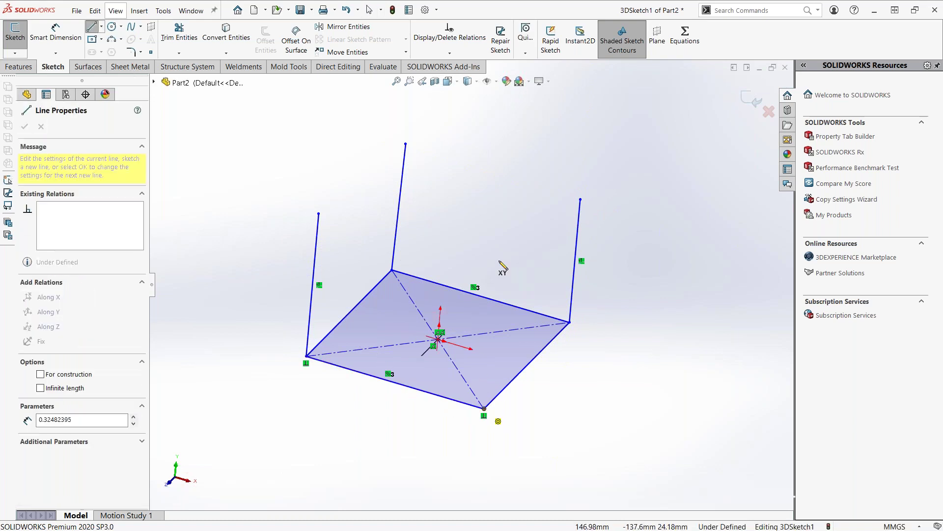
click(503, 241)
key(Escape)
mouse_move(503, 240)
middle_down()
mouse_move(482, 184)
mouse_move(492, 248)
middle_up()
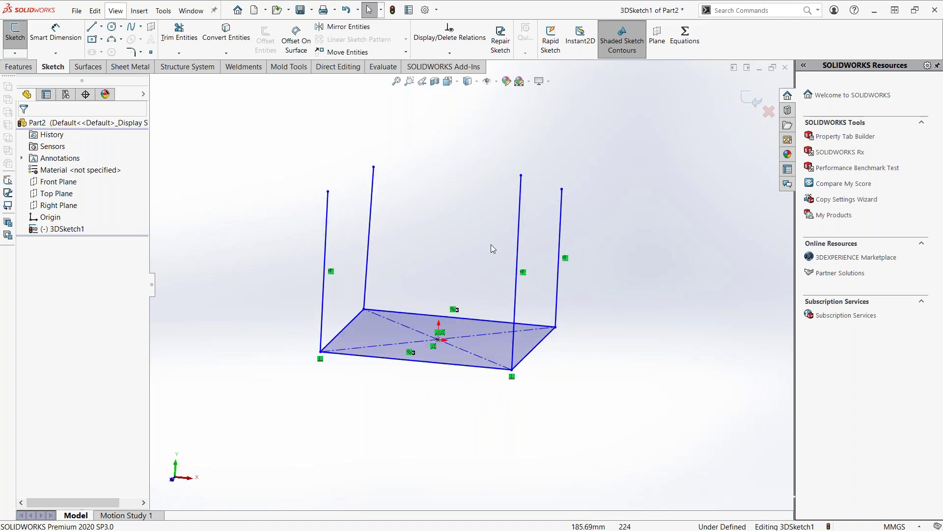
- Select the uprights and drag the back post's top end to reposition it
drag(583, 244, 295, 223)
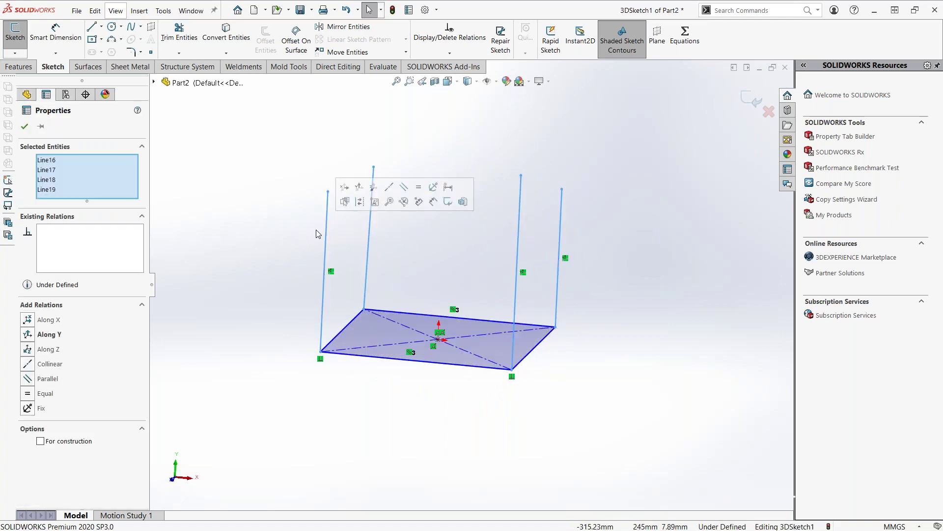
mouse_move(419, 152)
middle_down()
mouse_move(396, 195)
mouse_move(398, 188)
middle_up()
click(395, 165)
mouse_move(394, 130)
mouse_down()
mouse_move(422, 138)
mouse_move(374, 133)
mouse_up()
click(377, 157)
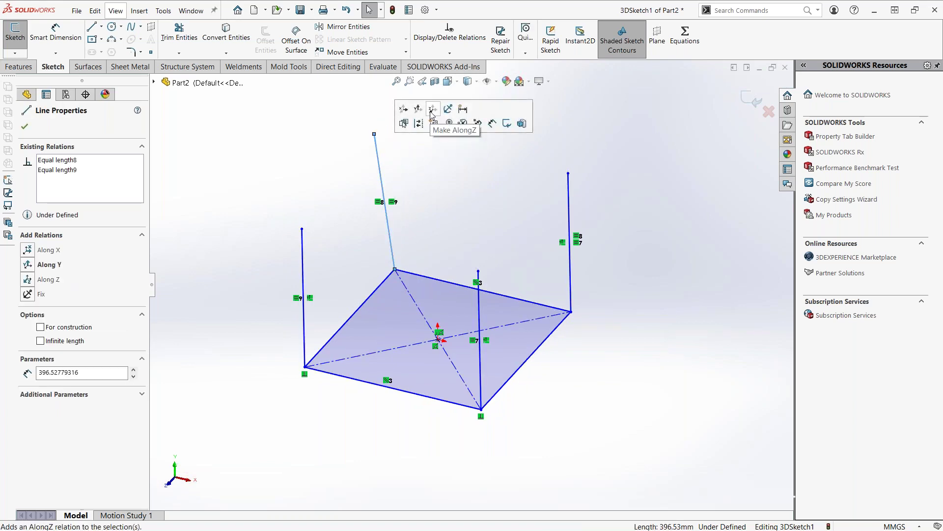
- Undo a mistaken Along Z relation and constrain the back post vertical along Y
click(433, 109)
click(443, 197)
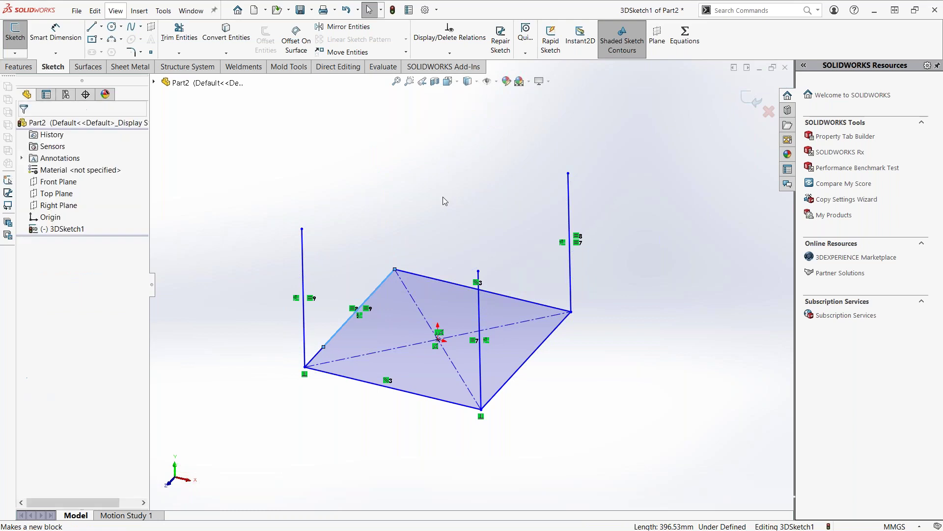
key(ctrl+z)
click(455, 203)
click(379, 164)
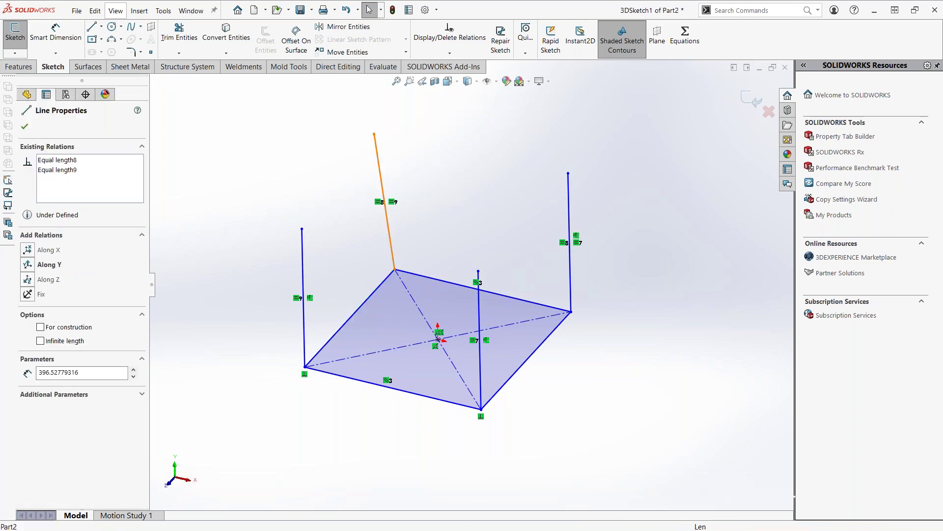
click(27, 264)
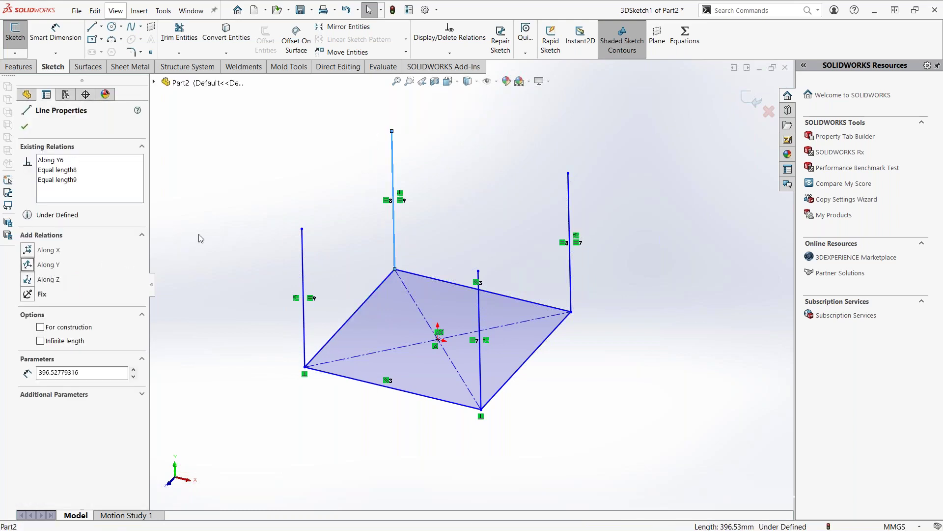
click(230, 216)
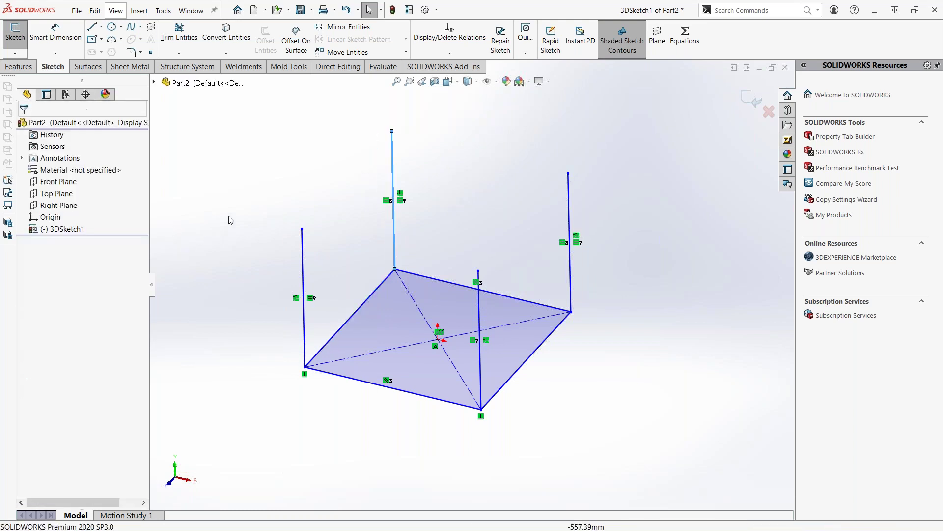
- Draw a corner rectangle on the ZX plane across the upright line tops
click(102, 40)
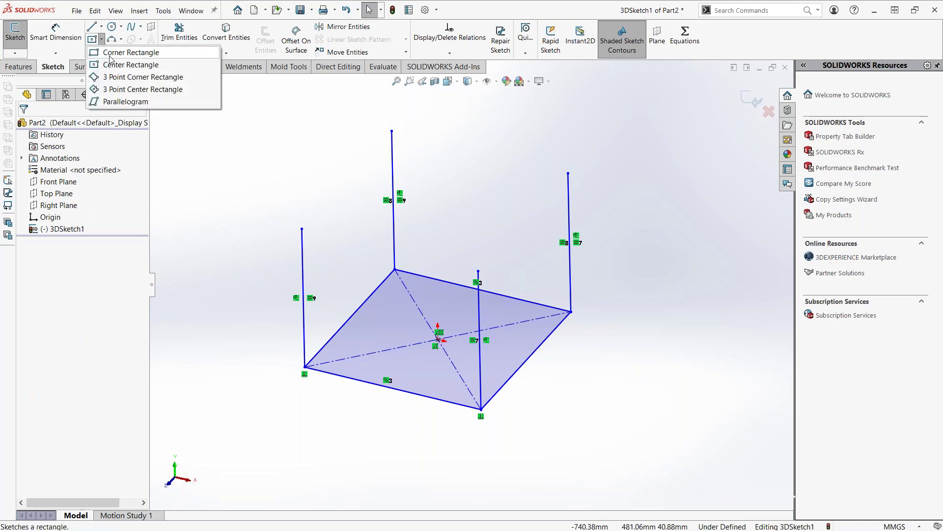
click(110, 54)
click(301, 229)
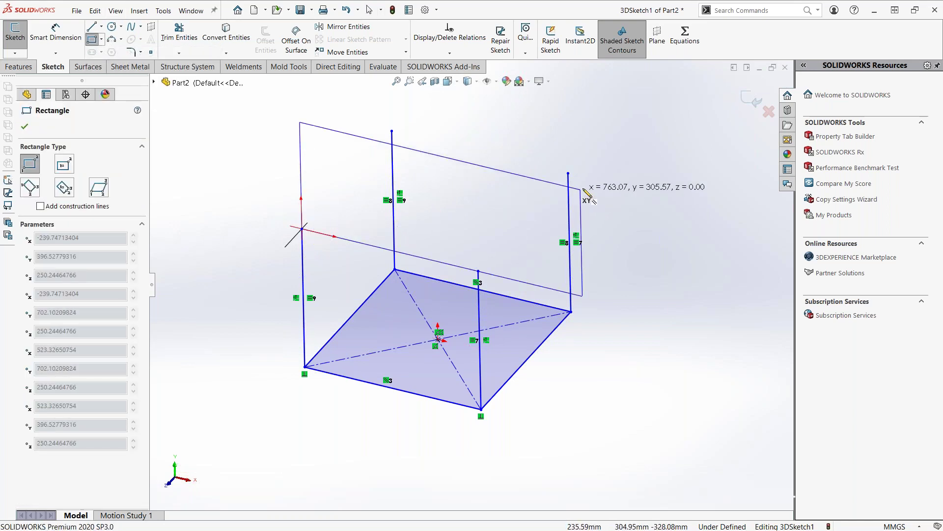
key(Tab)
key(Tab)
click(568, 173)
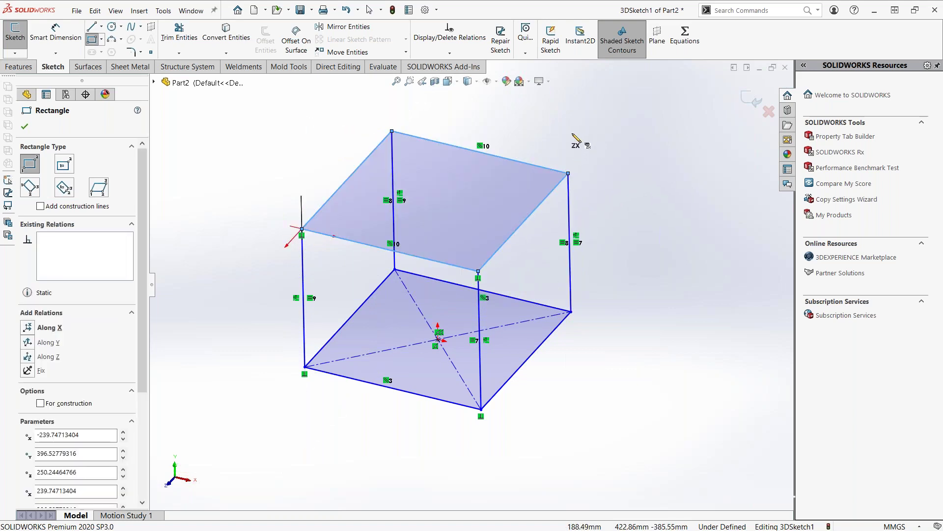
key(Escape)
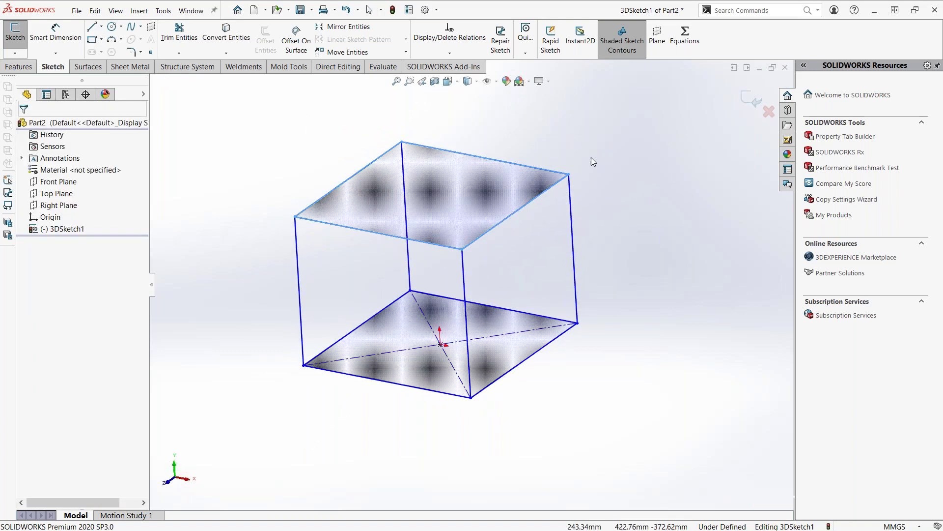
- Drag the stray top-right corner onto its post and inspect the closed frame
drag(570, 175, 594, 178)
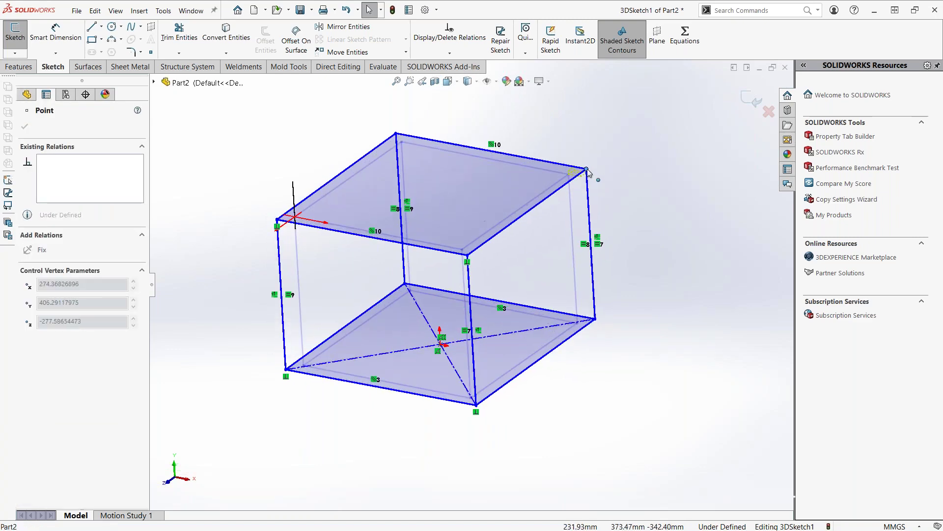
drag(594, 179, 593, 185)
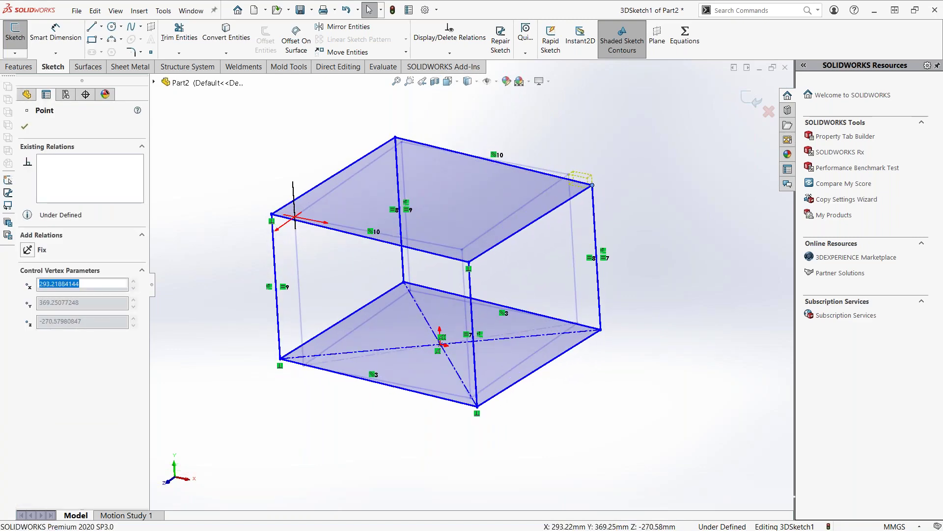
key(Escape)
mouse_move(575, 154)
middle_down()
mouse_move(565, 133)
mouse_move(536, 123)
middle_up()
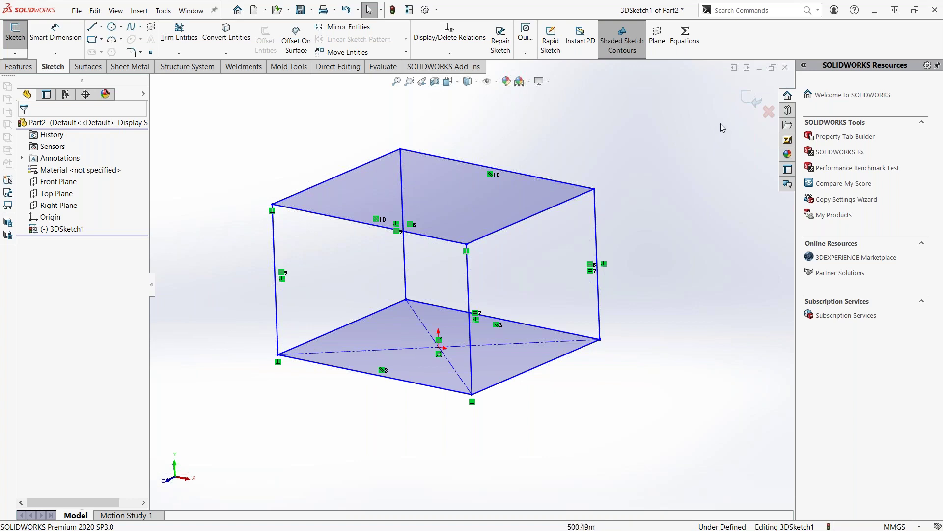
middle_drag(617, 142, 649, 88)
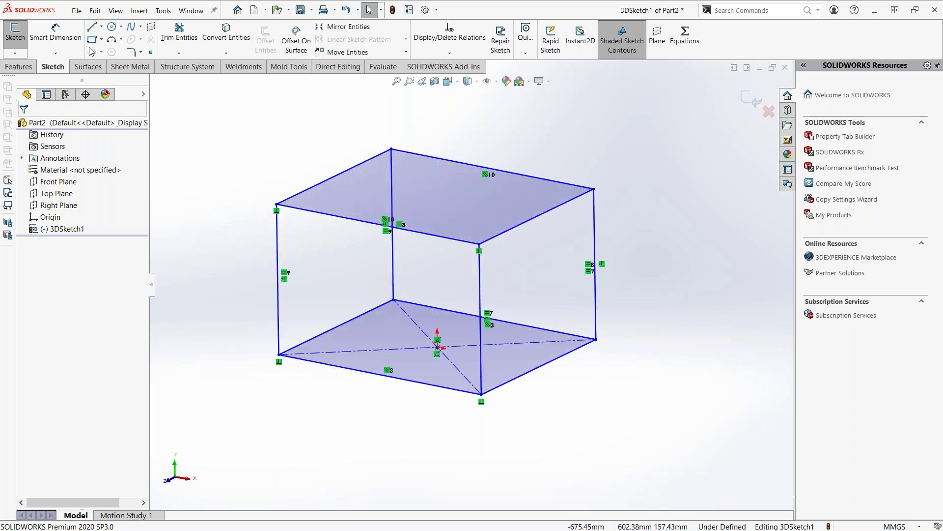
- Exit 3DSketch1, show the Weldments tools and clear the selection
click(755, 101)
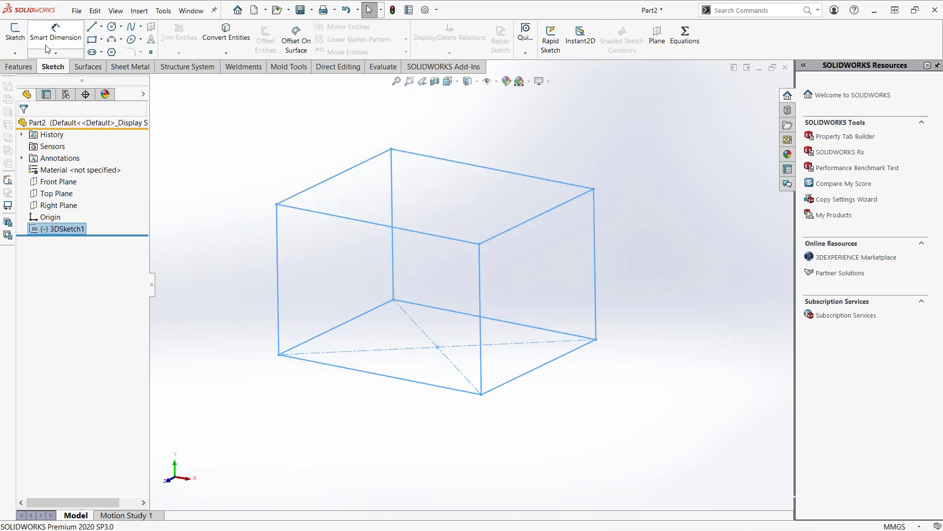
click(224, 72)
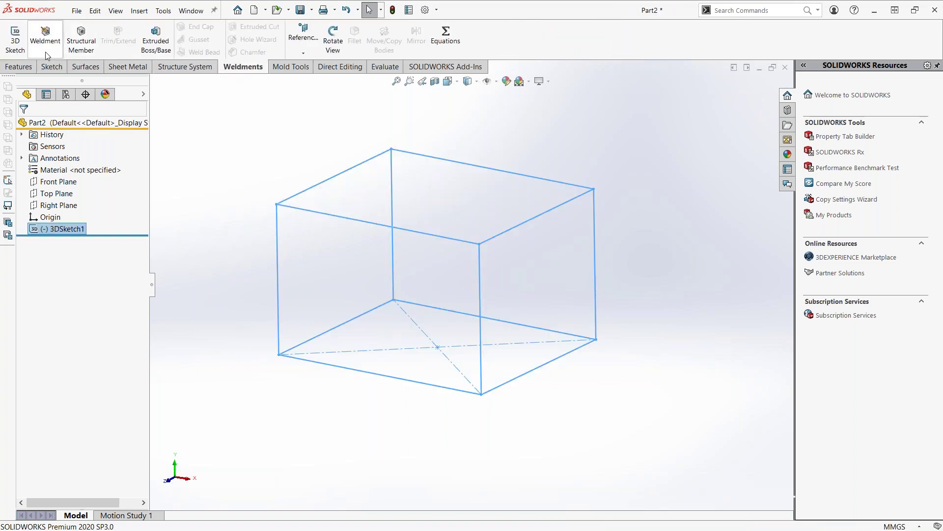
click(245, 142)
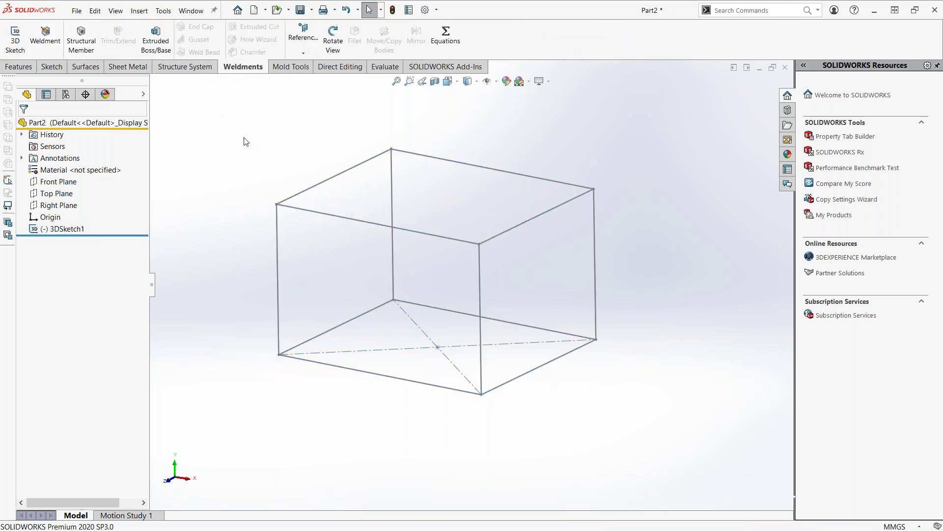
- Create a new part document from the Part template
click(75, 15)
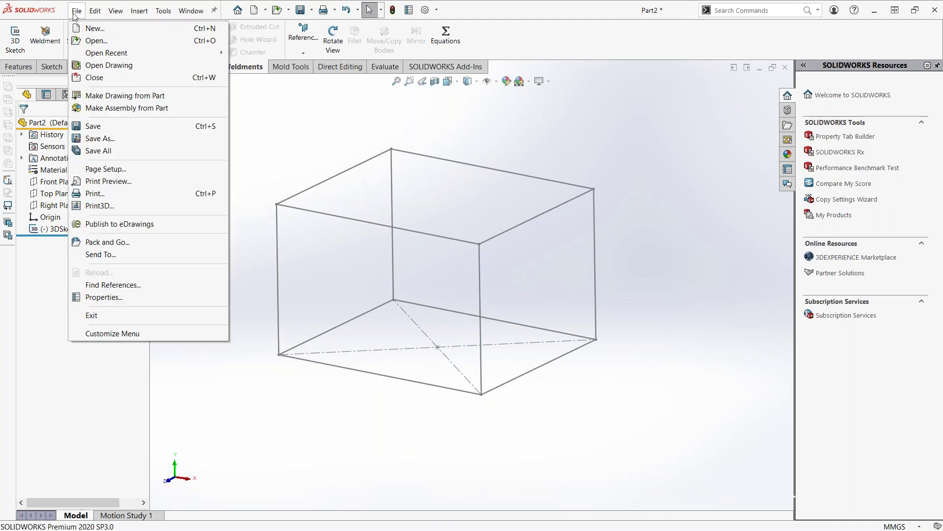
click(91, 30)
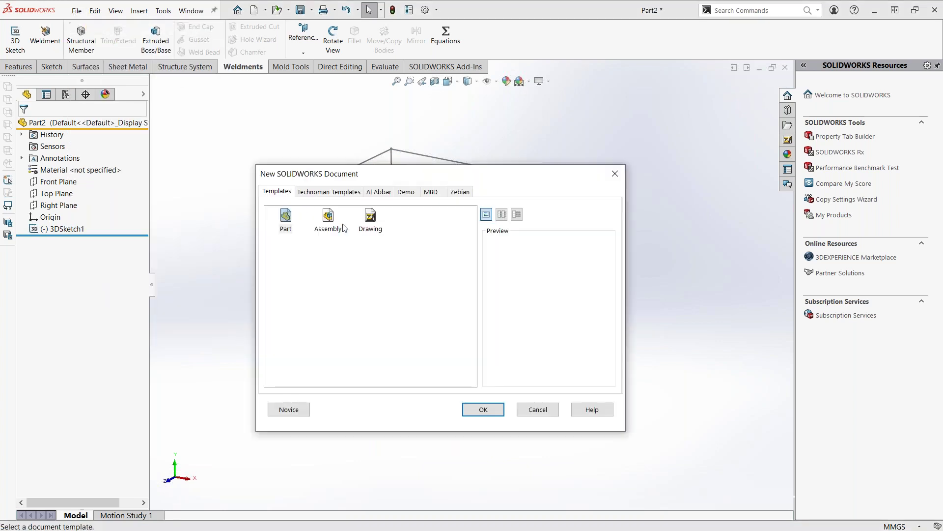
double_click(292, 220)
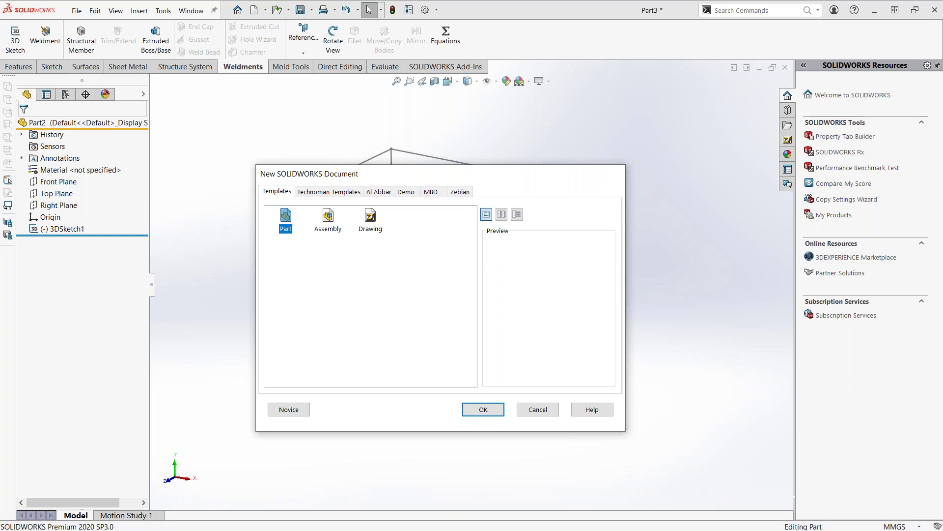
- Sketch a center rectangle from the origin on the Top Plane
click(56, 193)
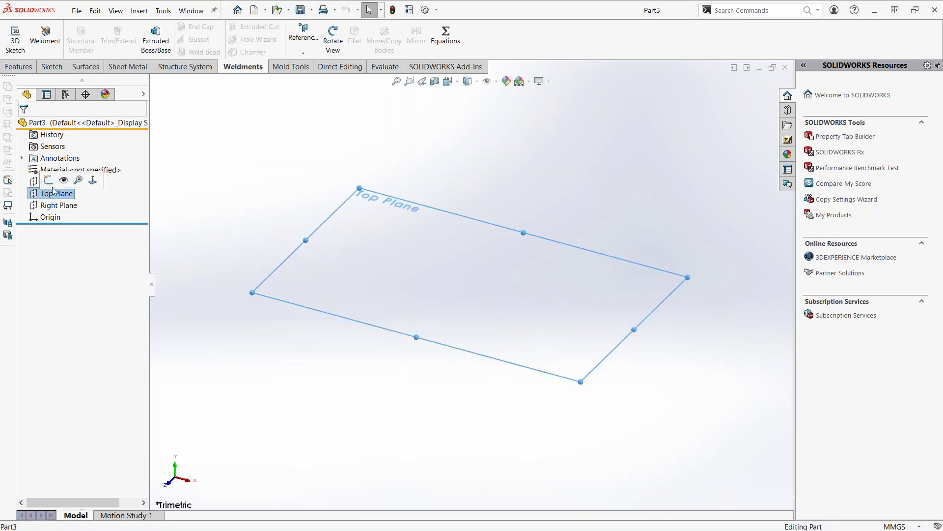
key(ctrl+8)
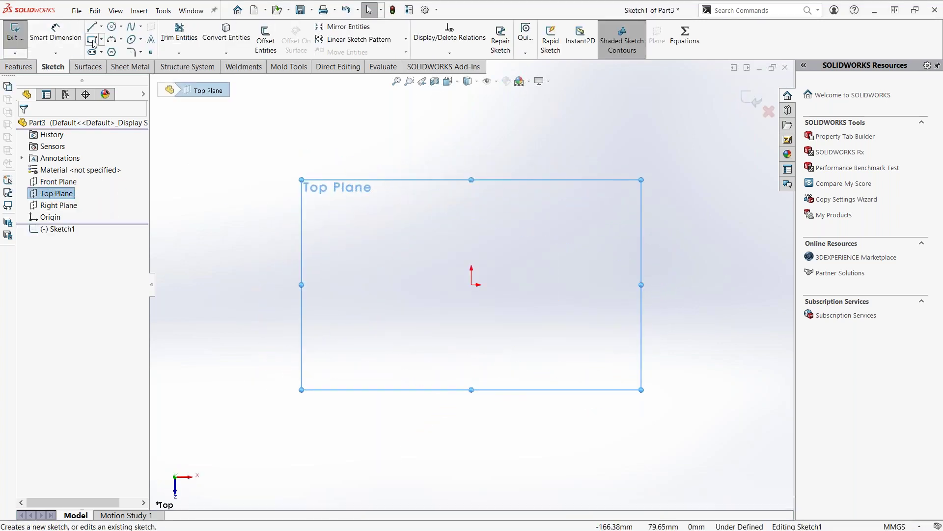
click(101, 42)
click(114, 65)
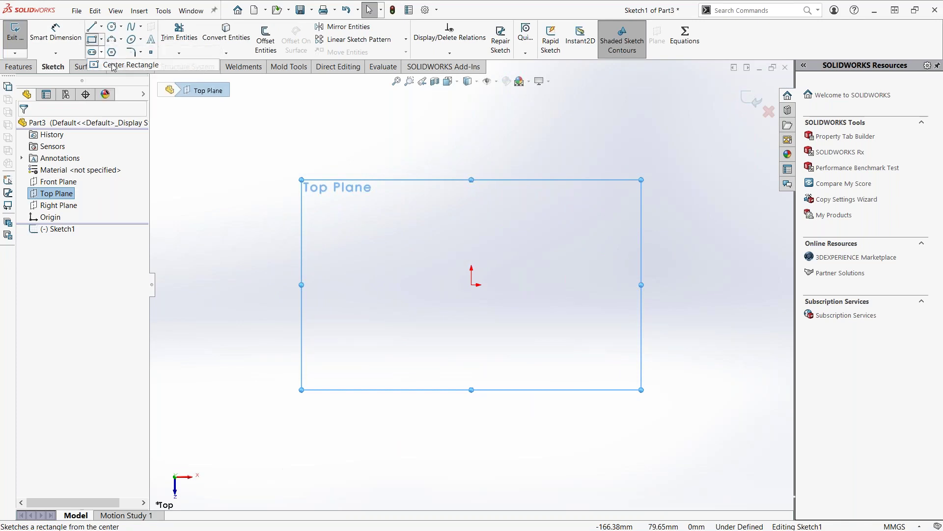
click(472, 285)
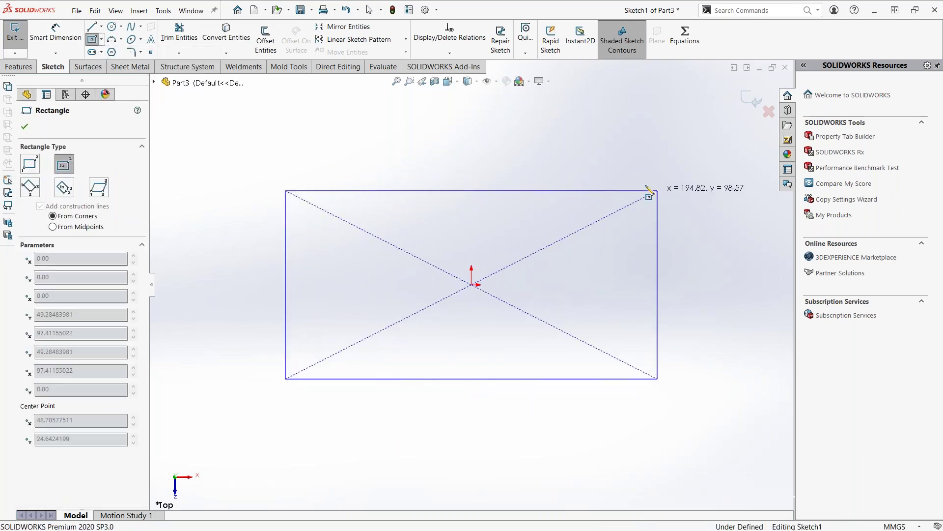
click(657, 190)
right_click(602, 162)
click(618, 168)
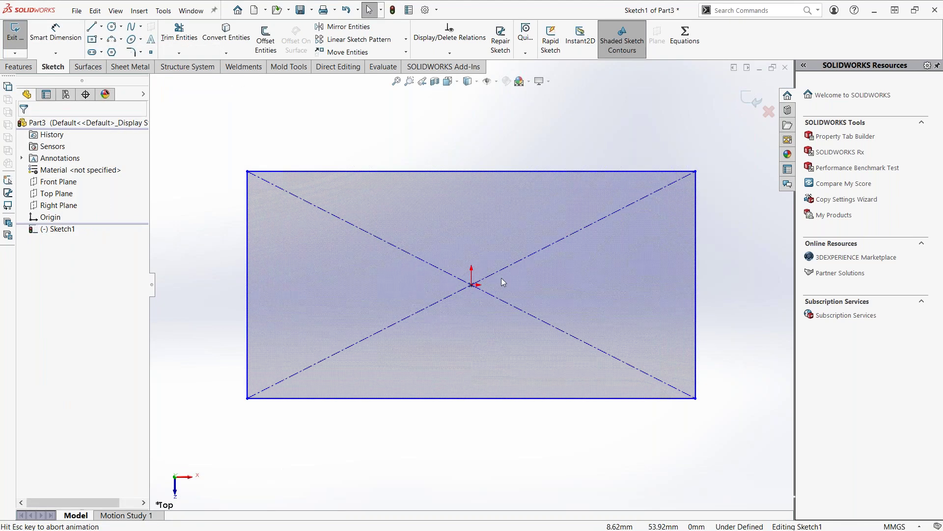
- Exit the sketch and extrude the rectangle 76.50 mm into a solid block
middle_drag(505, 206, 114, 72)
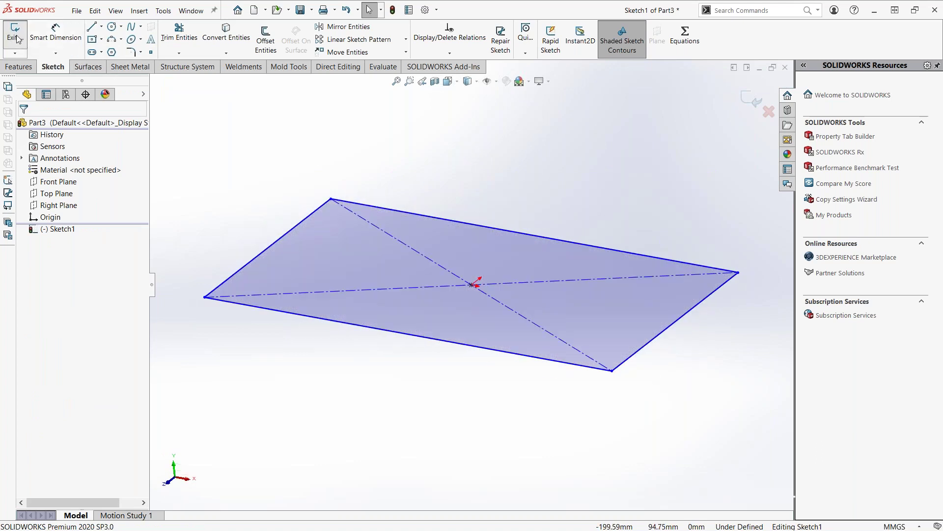
click(14, 31)
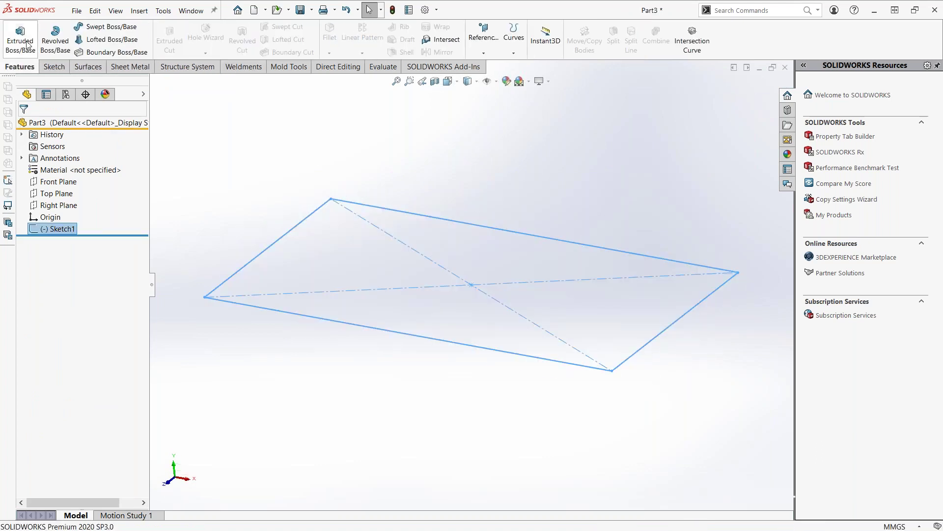
click(21, 36)
drag(469, 266, 456, 132)
click(24, 126)
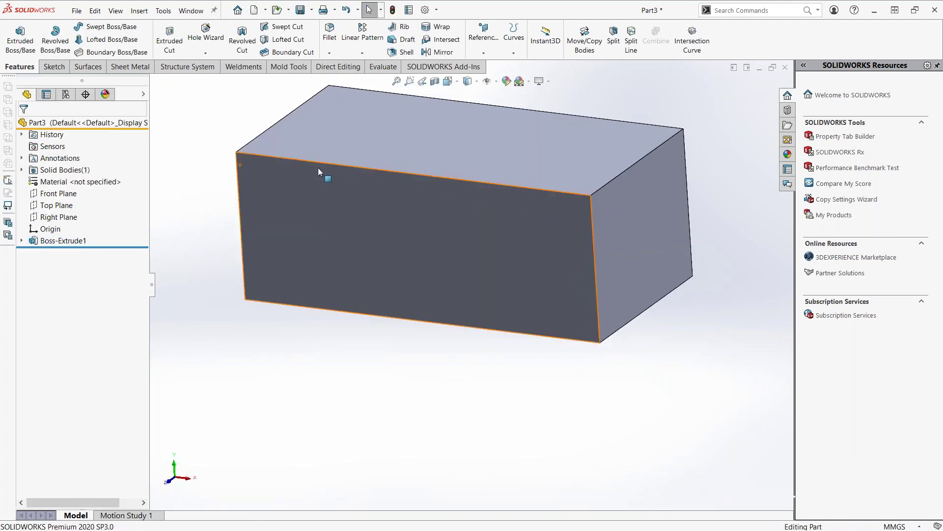
middle_drag(326, 177, 489, 185)
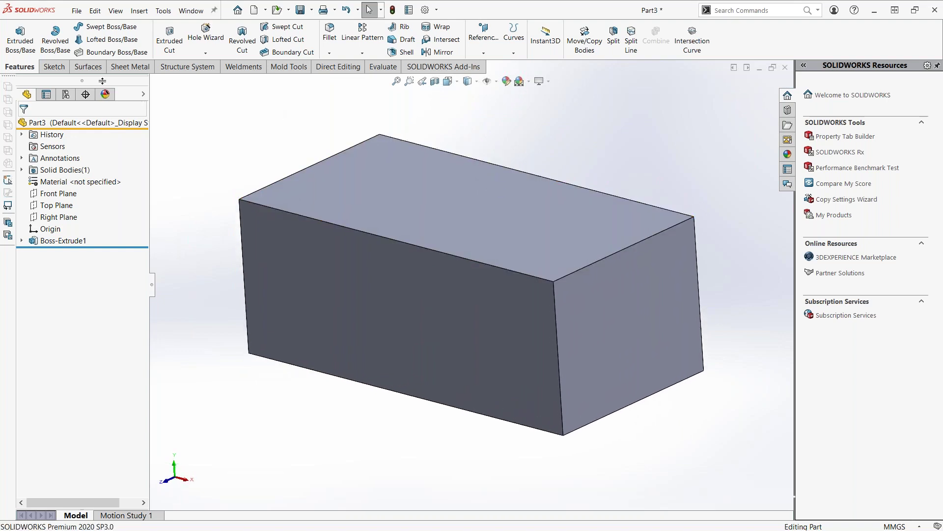
click(54, 66)
click(15, 53)
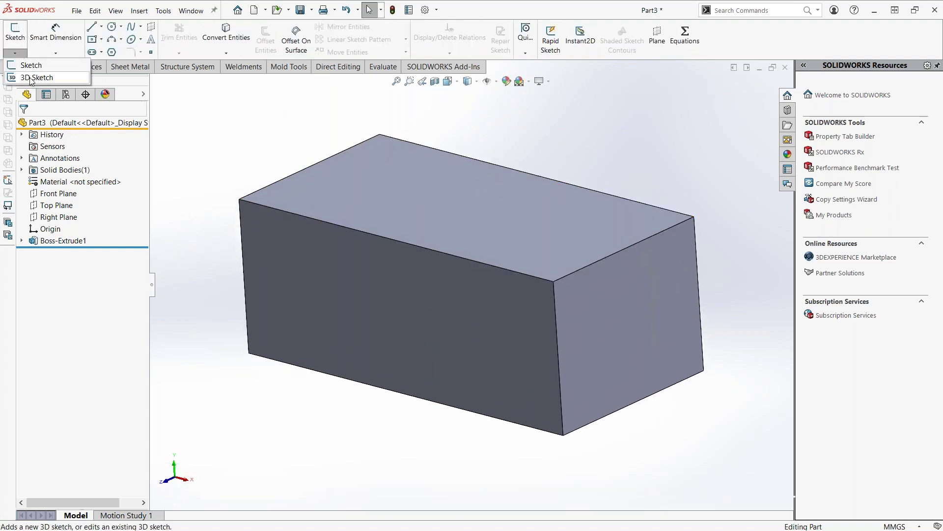
- Start a 3D sketch and display the block as wireframe with hidden edges dashed
click(29, 77)
middle_drag(512, 162, 518, 154)
click(469, 82)
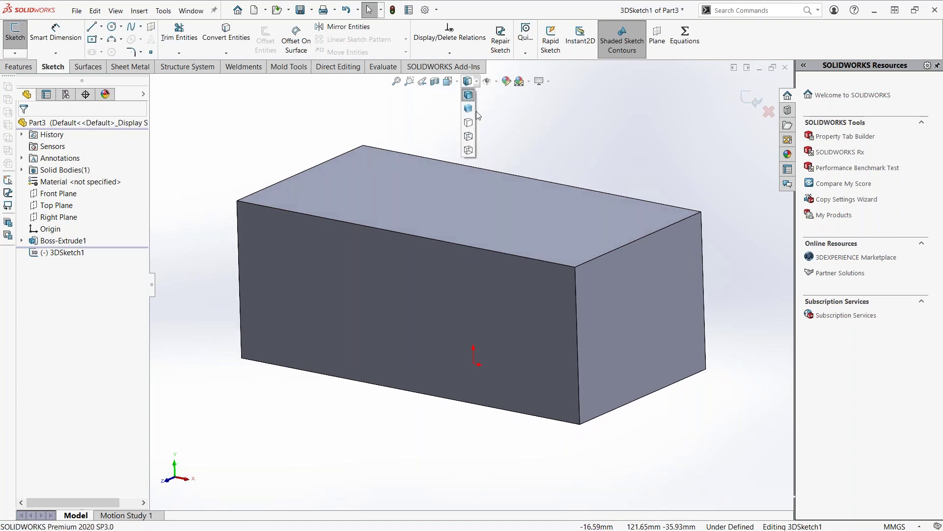
click(468, 138)
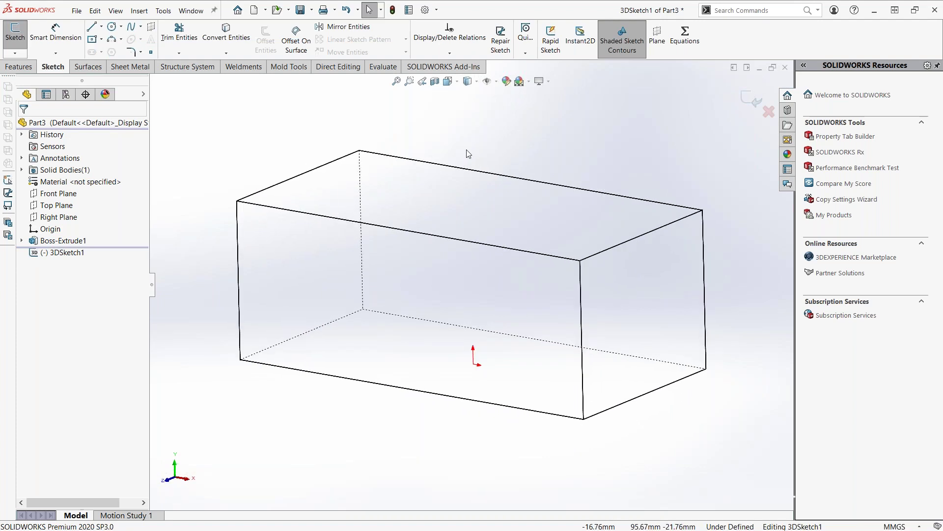
middle_drag(480, 151, 481, 150)
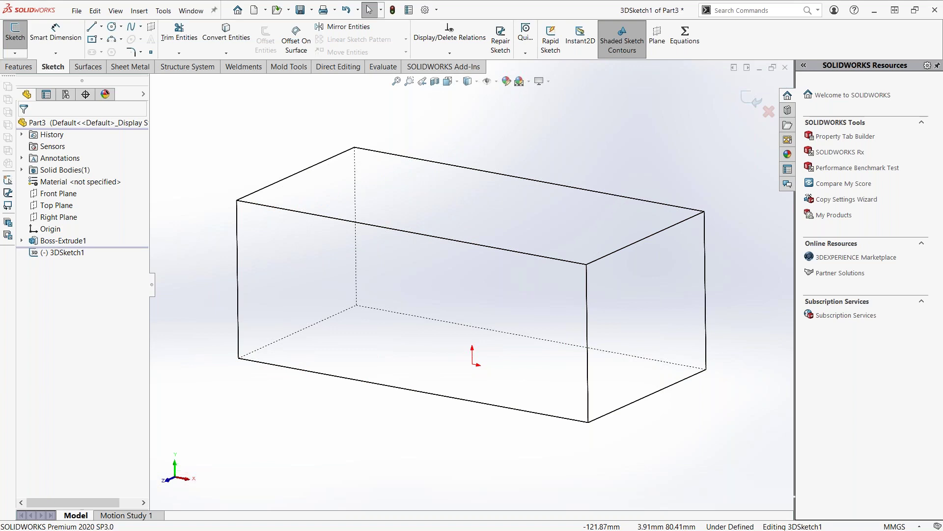
- Bring up the selection filters and box-select all the 3D sketch lines
key(F5)
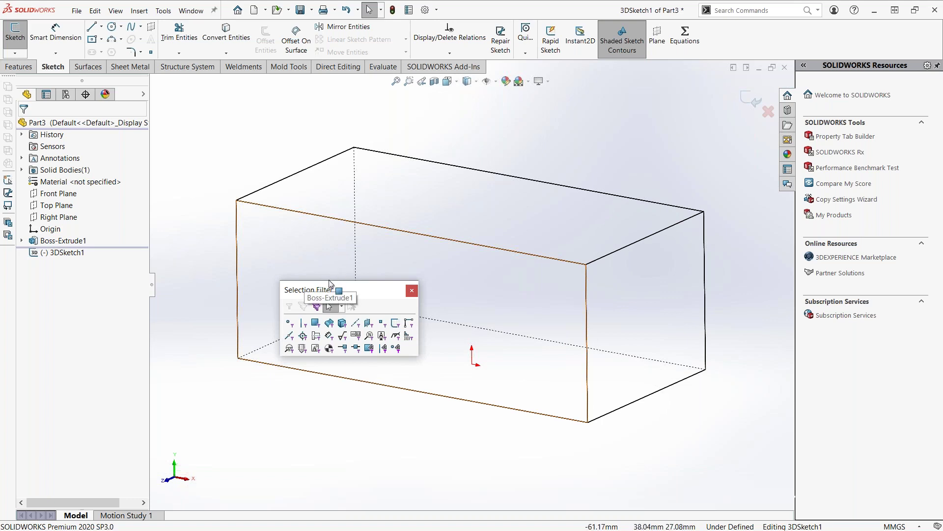
drag(329, 285, 317, 272)
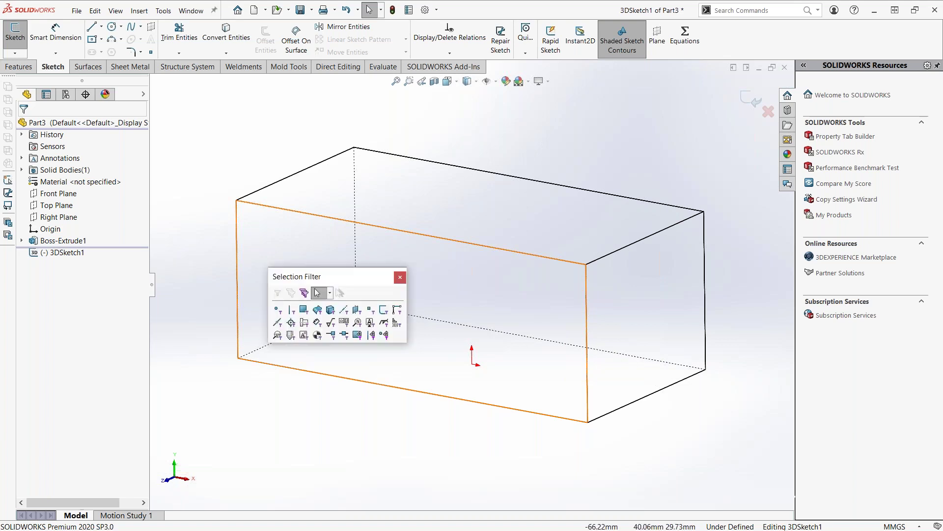
drag(294, 274, 83, 104)
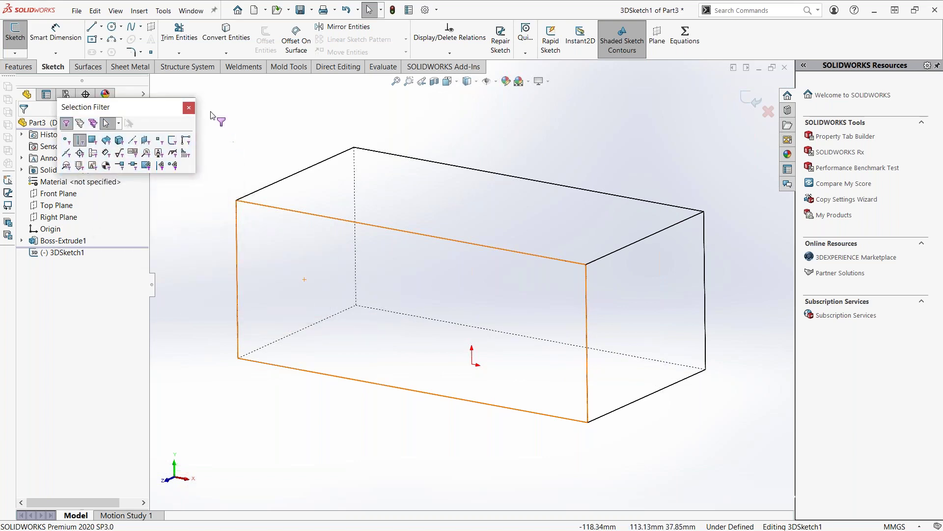
drag(223, 115, 776, 452)
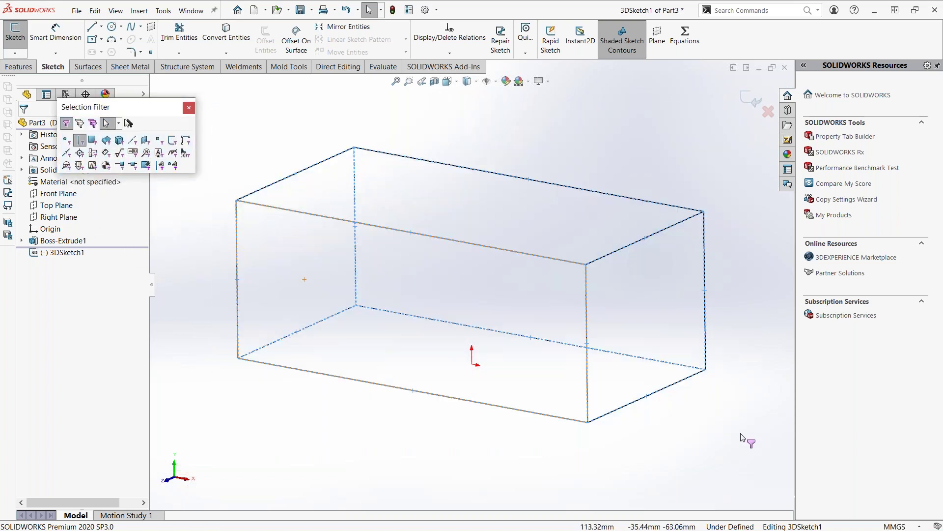
click(259, 159)
mouse_move(221, 103)
mouse_down()
mouse_move(592, 383)
mouse_move(750, 455)
mouse_up()
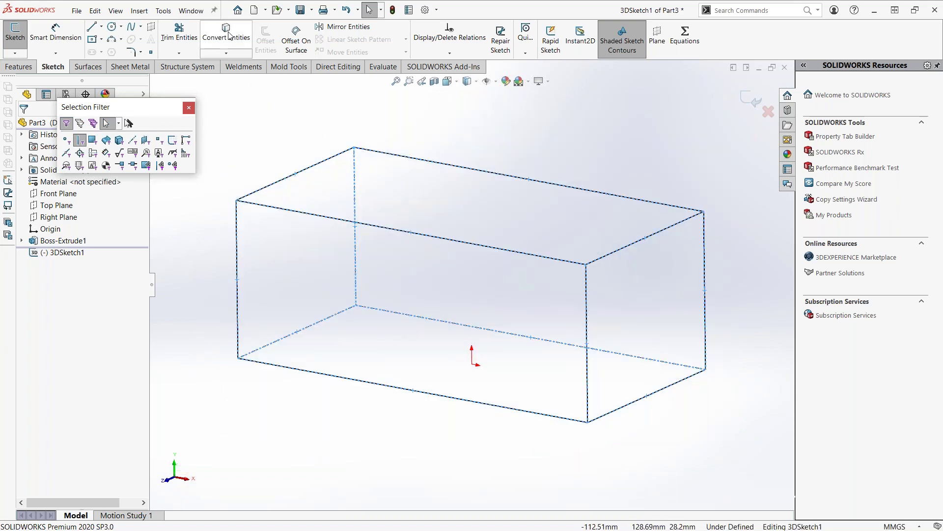
- Close the Selection Filter toolbar and exit the 3D sketch
click(315, 126)
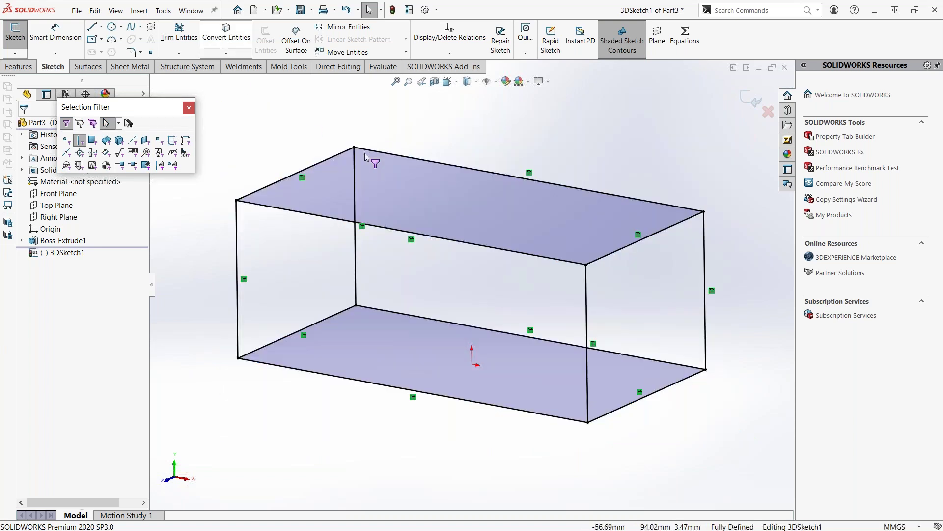
click(188, 108)
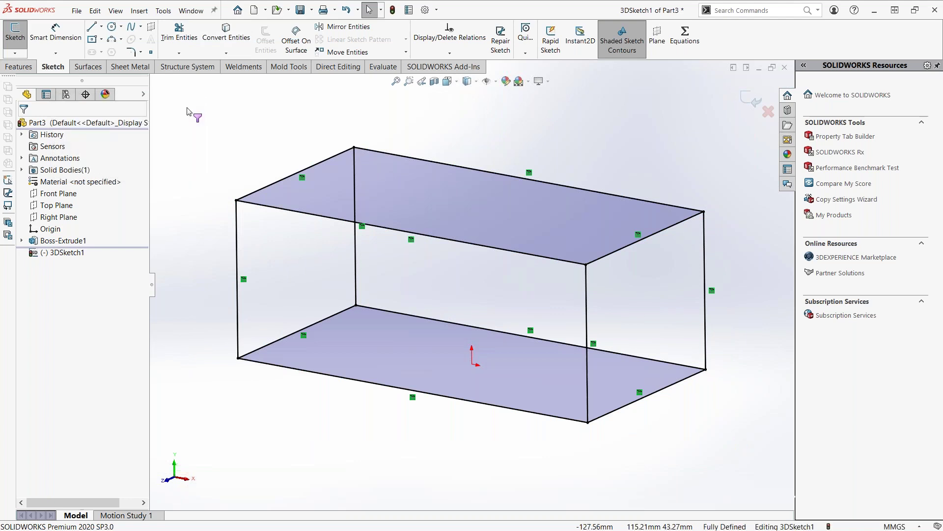
click(746, 103)
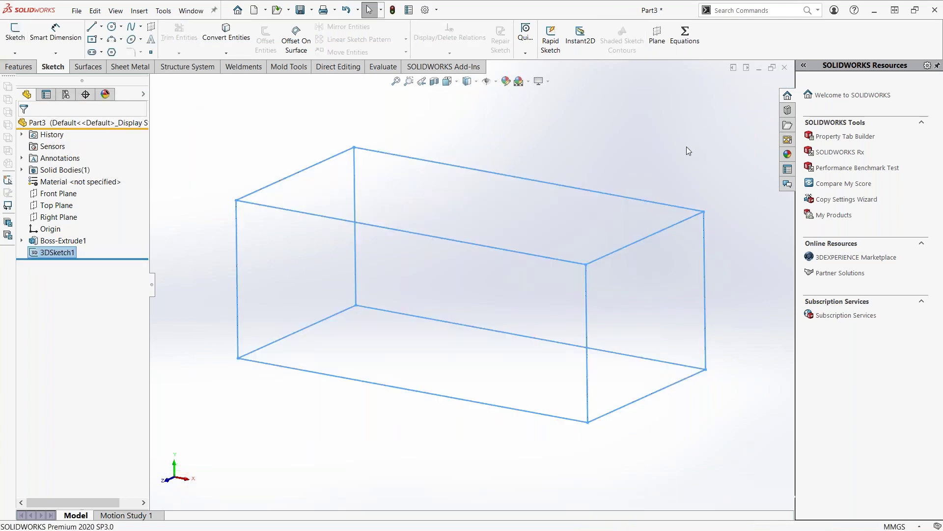
middle_drag(657, 166, 657, 173)
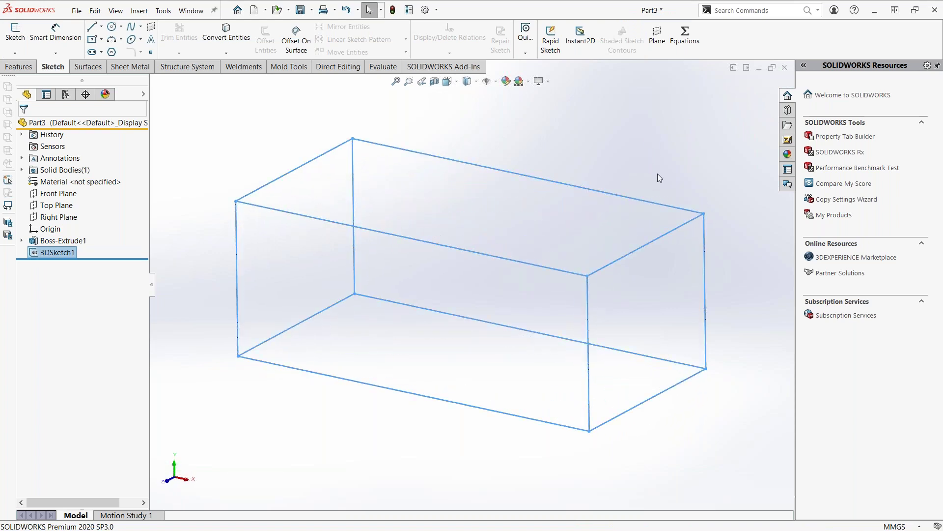
- Change Boss-Extrude1's depth to 96.00 mm, then switch to the PowerPoint slides
click(61, 244)
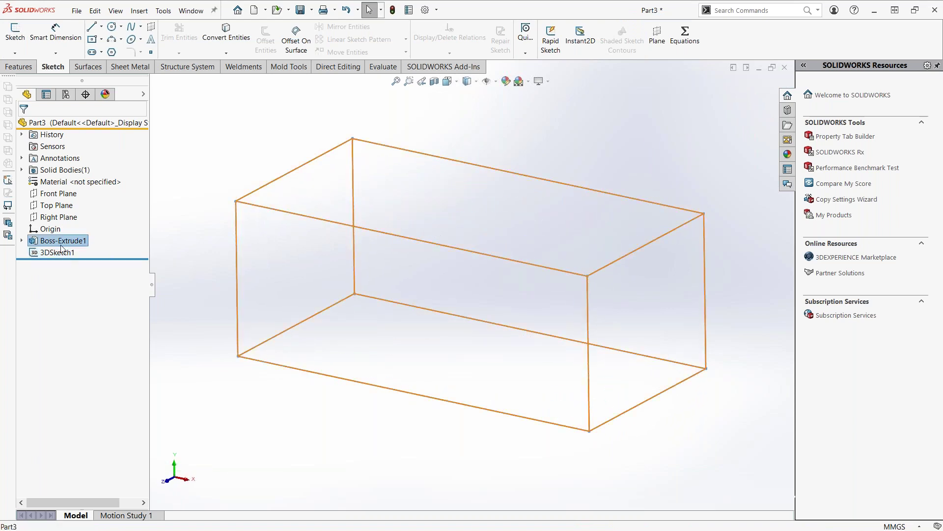
click(59, 216)
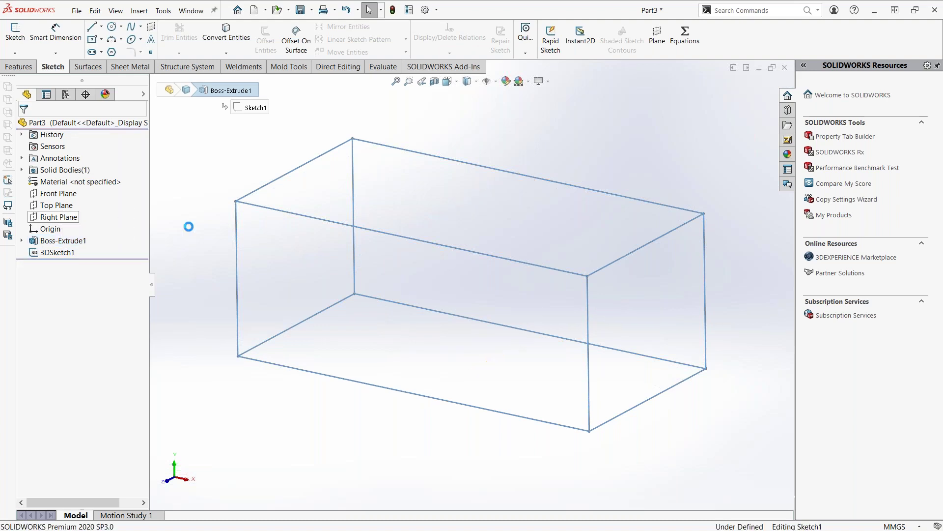
drag(469, 196, 469, 156)
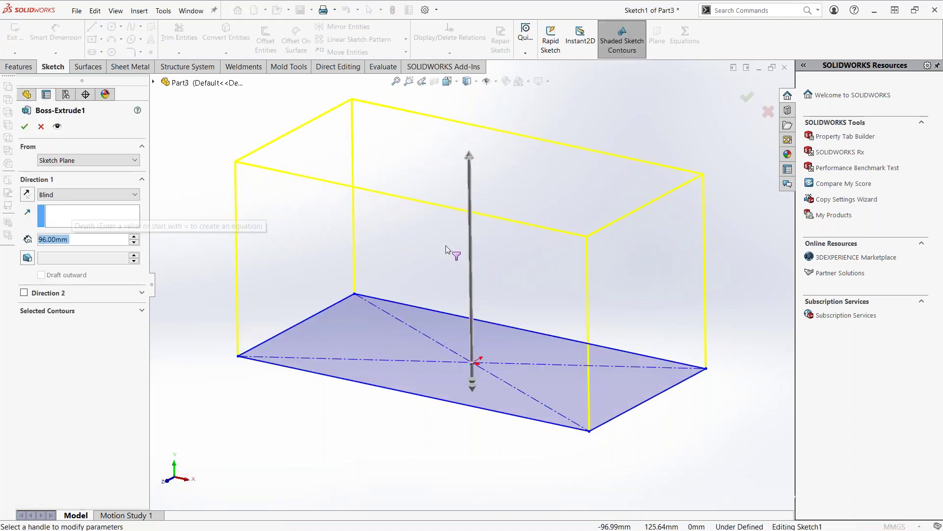
key(Return)
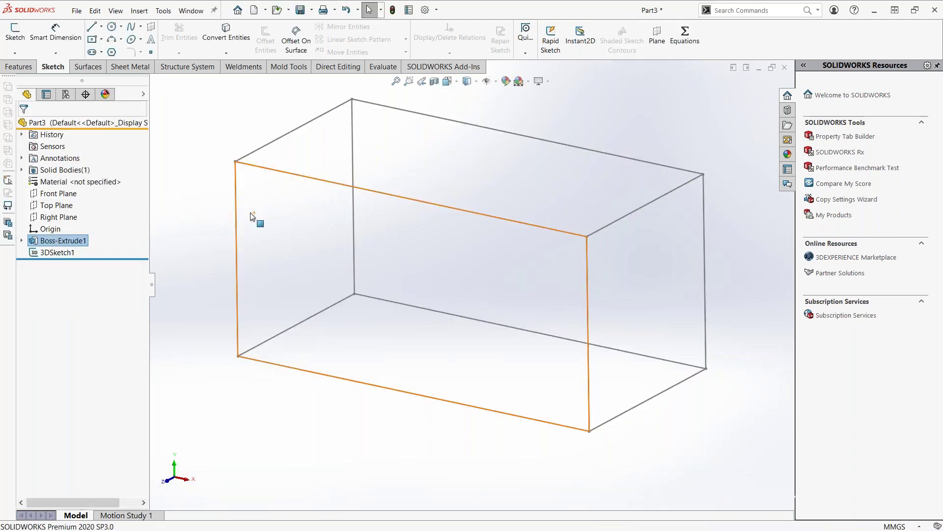
click(253, 217)
key(ctrl+7)
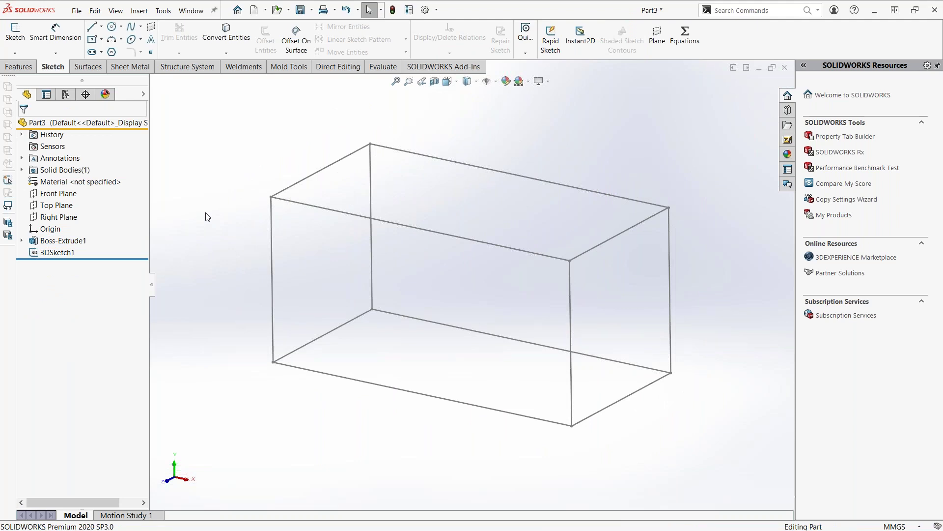
key(alt+Tab)
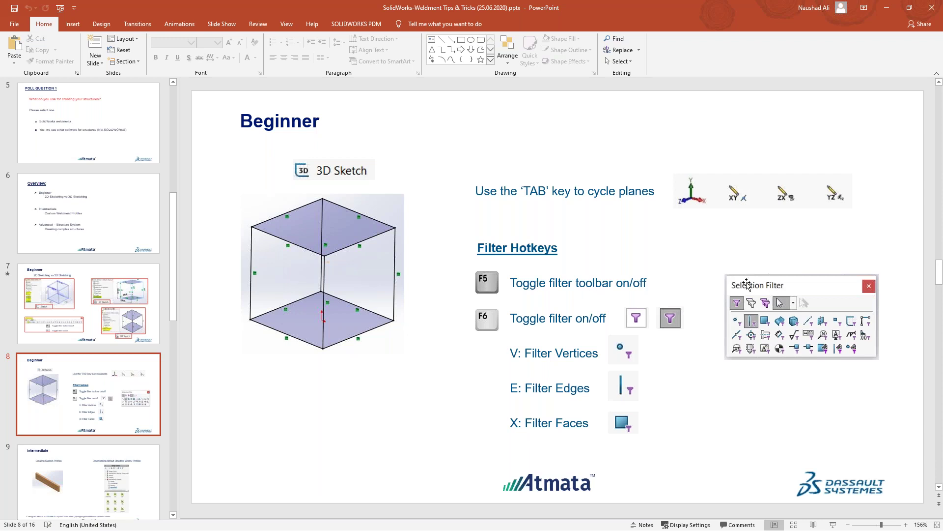
click(832, 524)
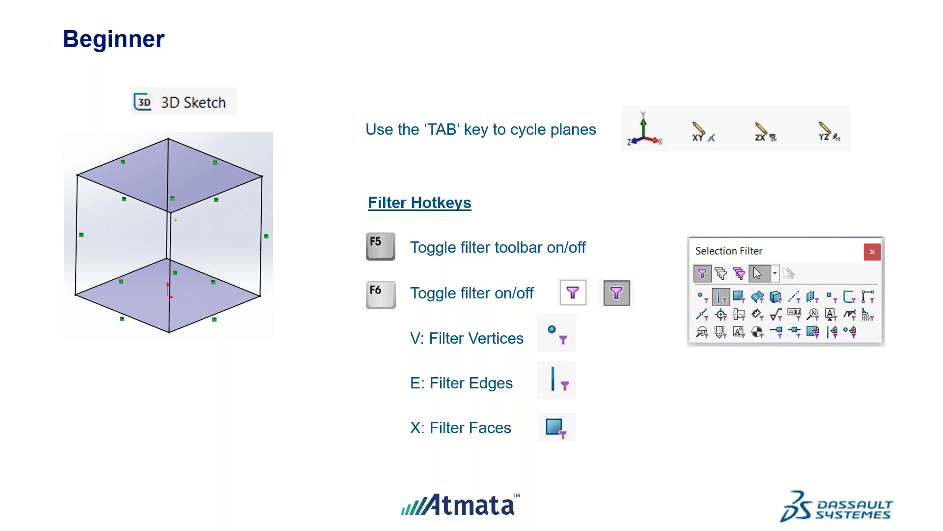
key(Escape)
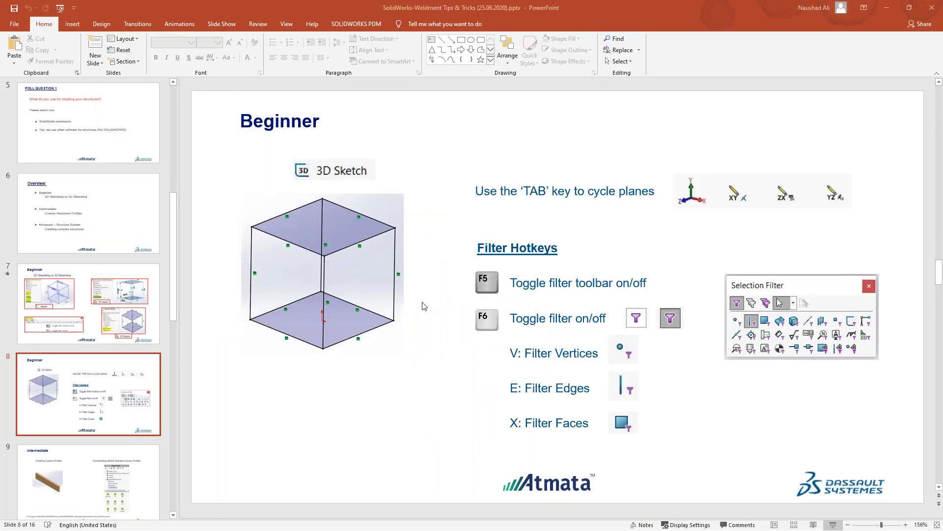
scroll(597, 390, down, 1)
scroll(530, 377, up, 1)
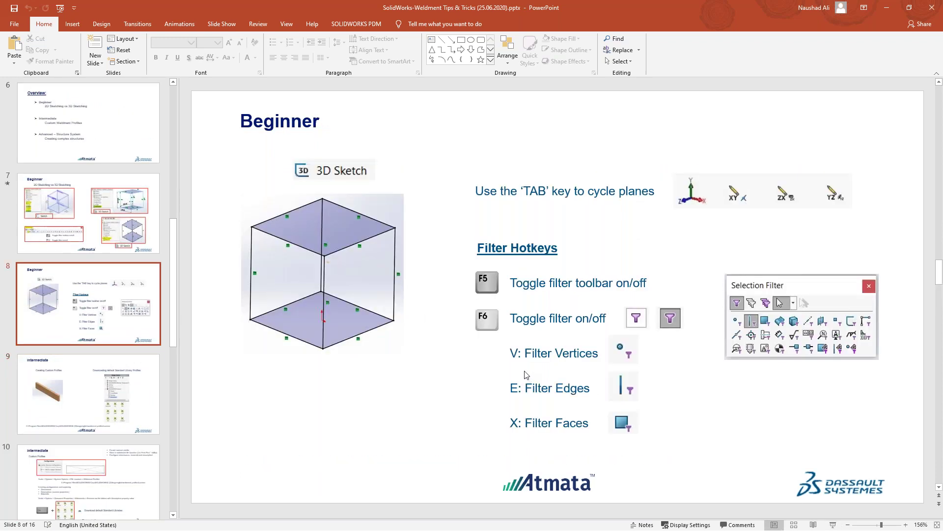
- Show slide 9, Intermediate, as a slide show, then return to SOLIDWORKS
scroll(526, 375, down, 1)
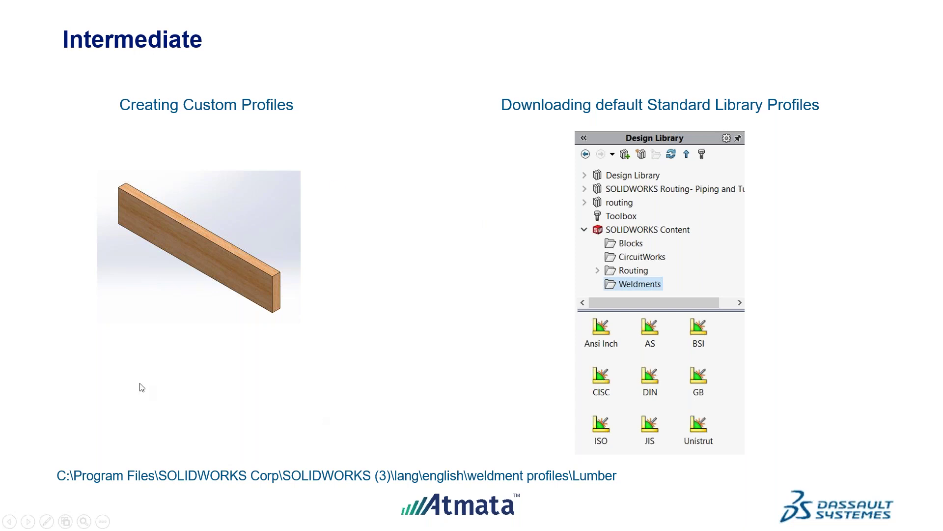
key(Escape)
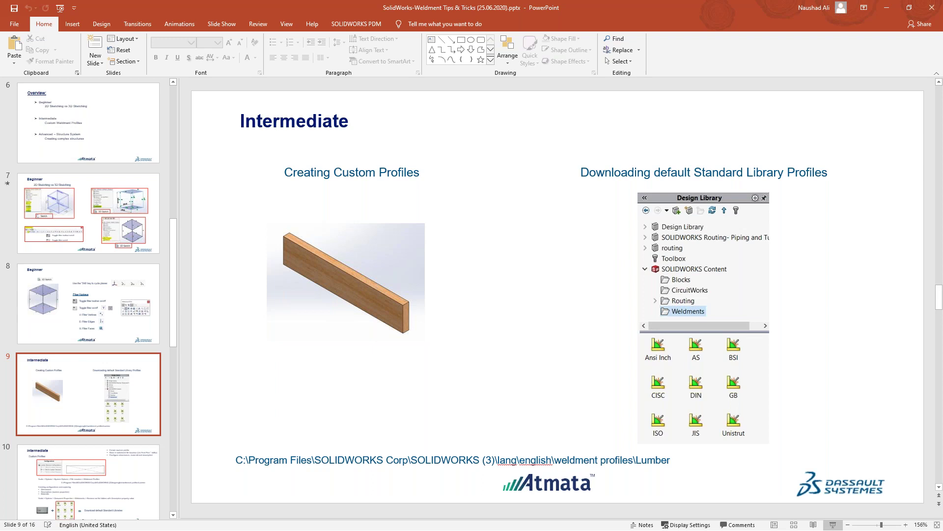
key(alt+Tab)
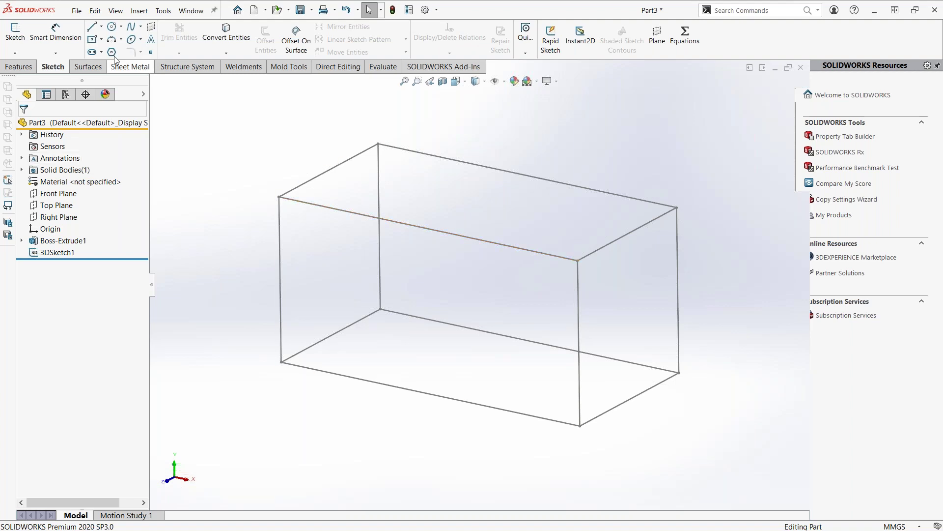
- Create a new part and start a sketch on its Front Plane
click(94, 11)
mouse_move(76, 10)
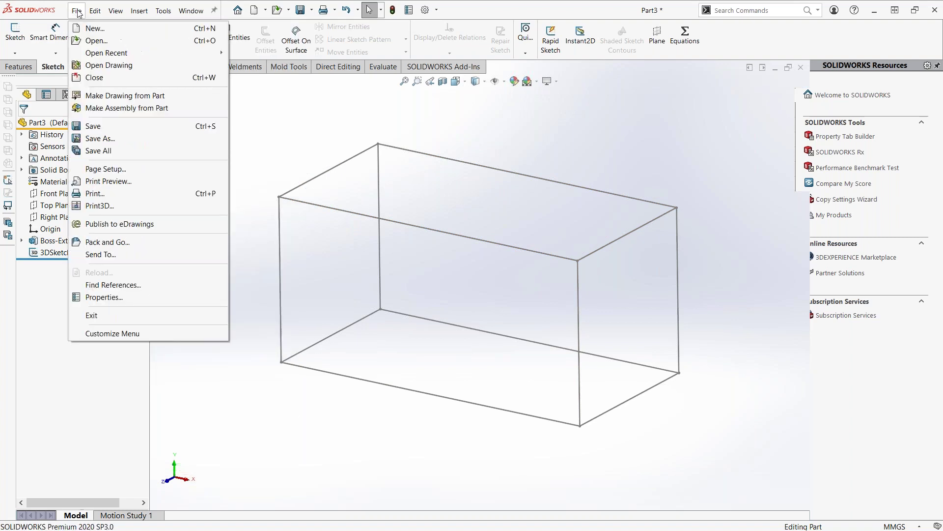
click(78, 27)
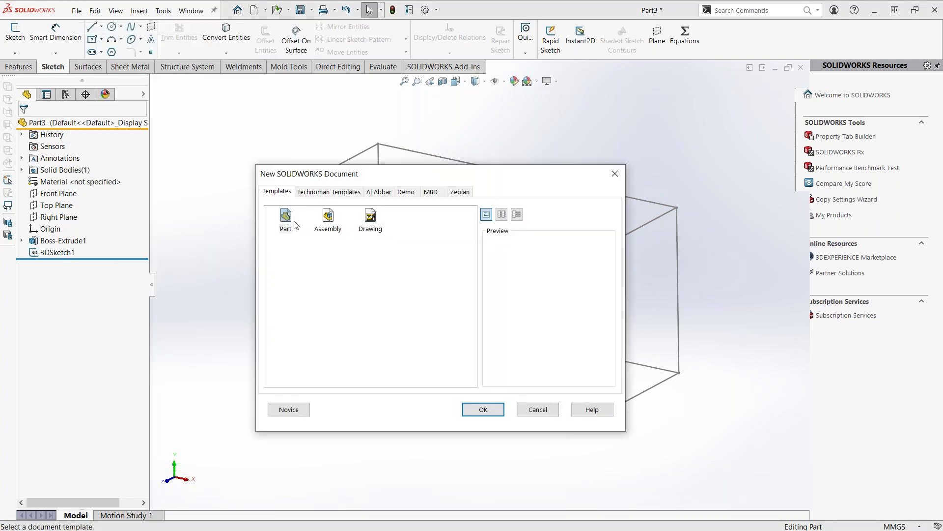
double_click(287, 221)
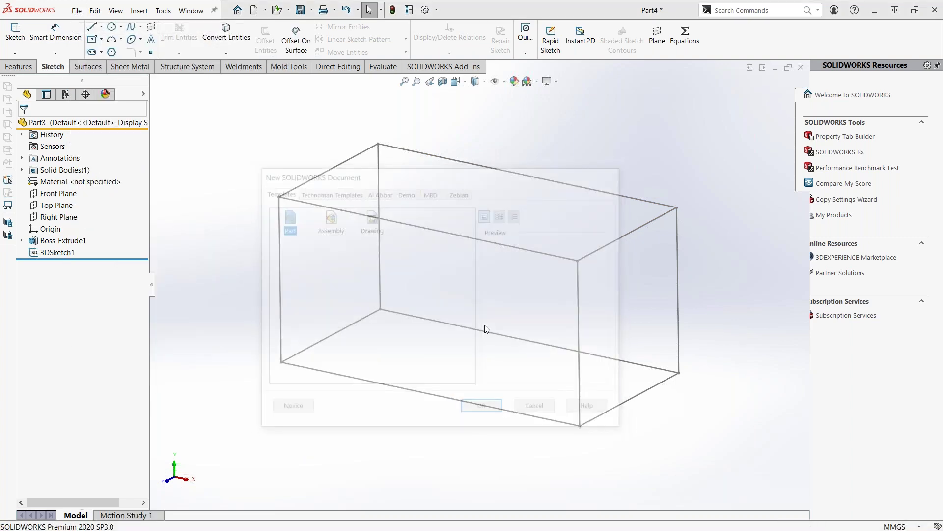
click(56, 183)
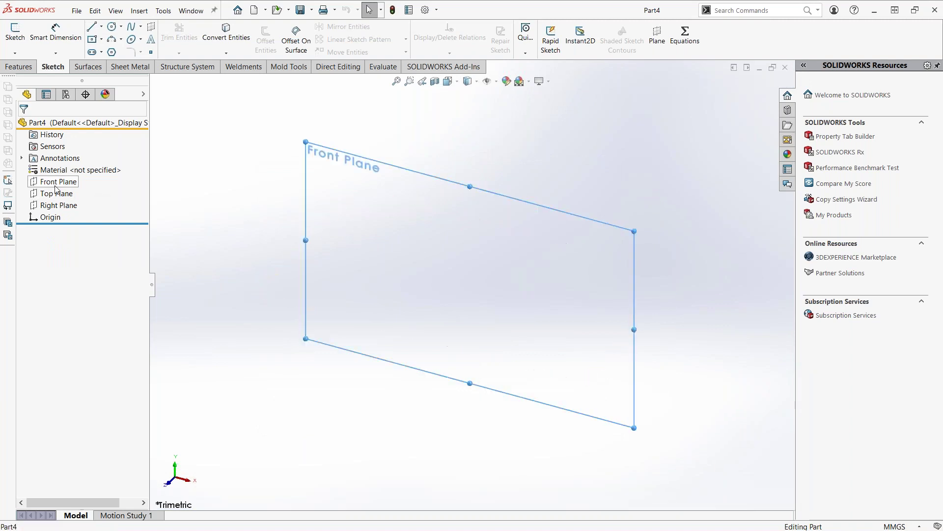
click(65, 173)
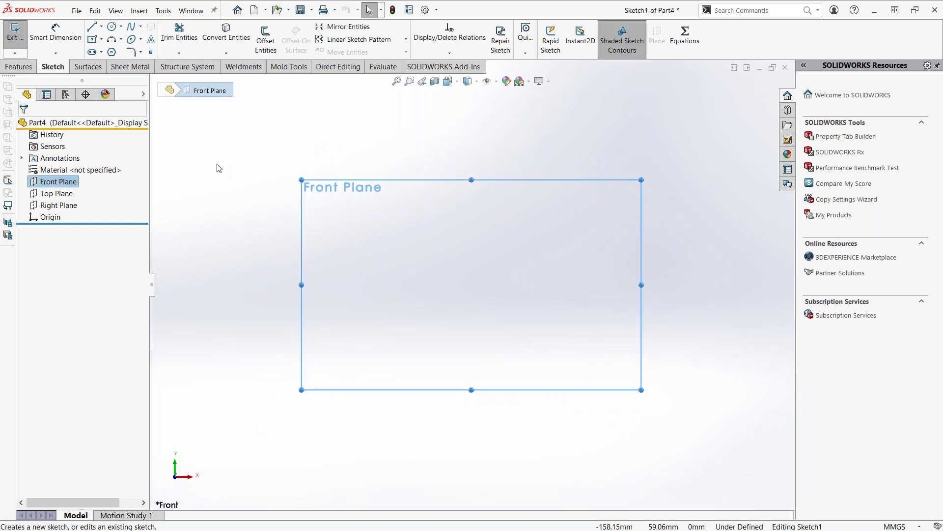
- Draw a center rectangle from the origin
click(92, 39)
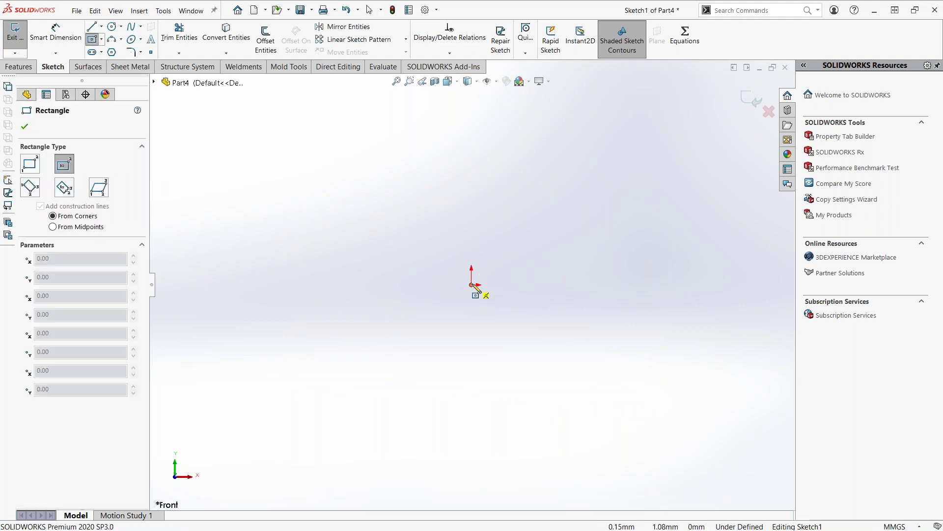
click(472, 285)
click(687, 260)
right_click(613, 213)
click(619, 207)
- Dimension the rectangle 25 high and 100 wide
click(56, 39)
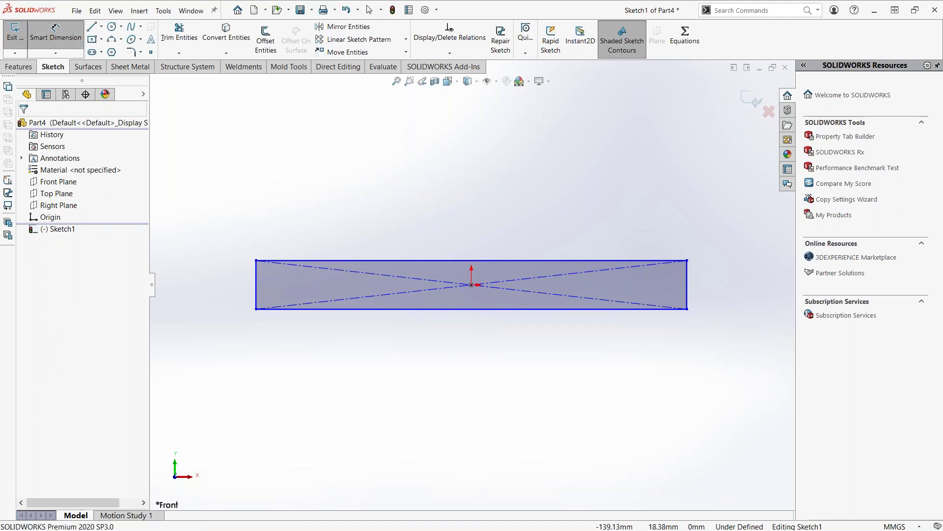
click(256, 279)
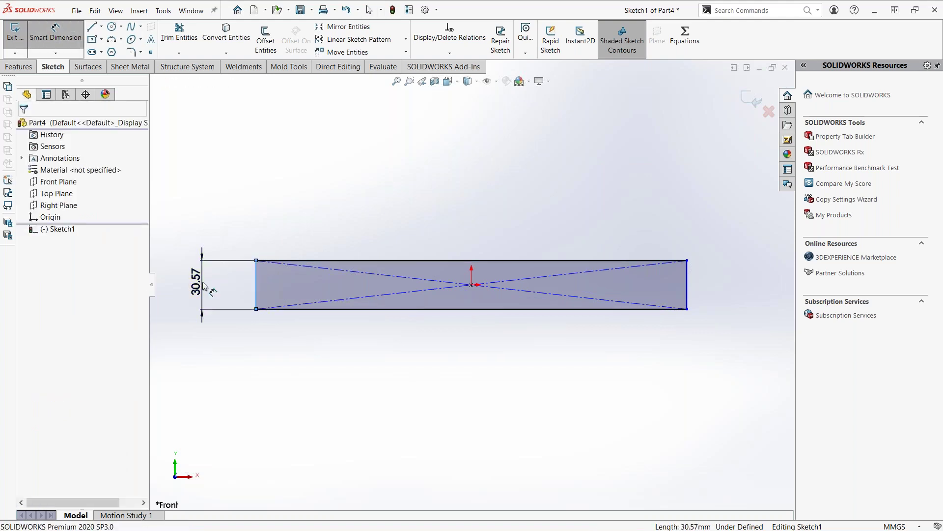
click(203, 285)
text(25)
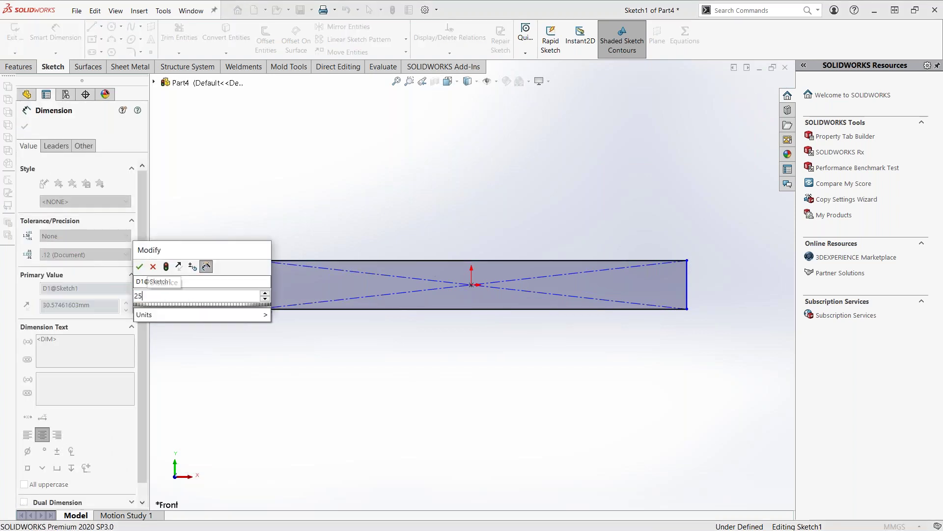
click(139, 267)
click(355, 314)
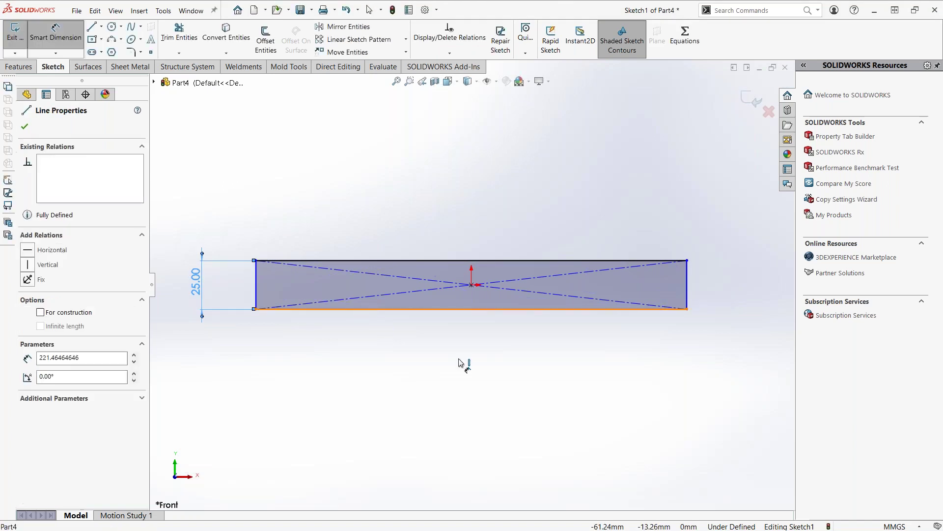
click(471, 362)
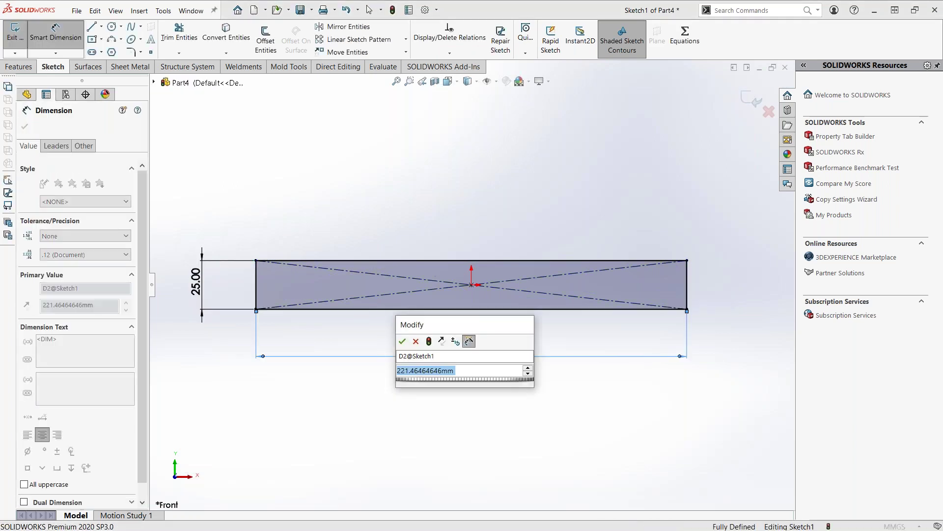
text(100)
key(Return)
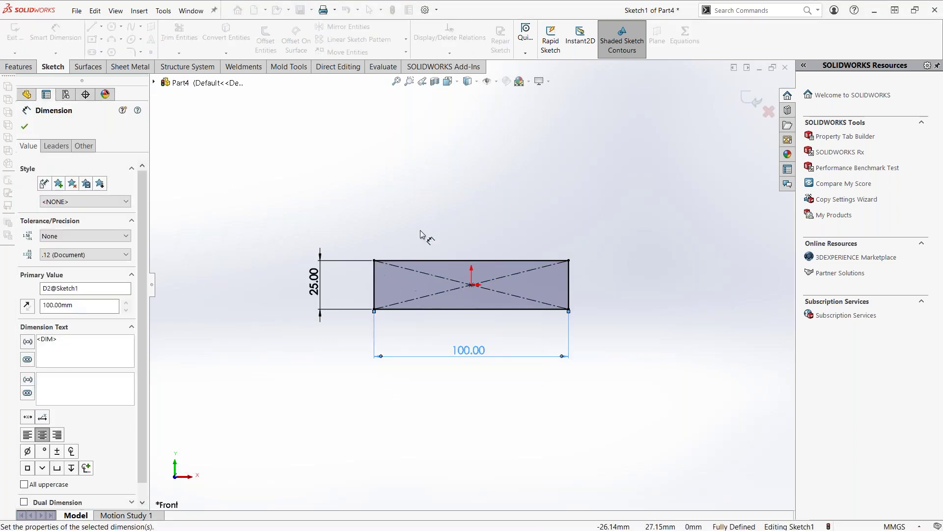
right_click(381, 175)
click(415, 214)
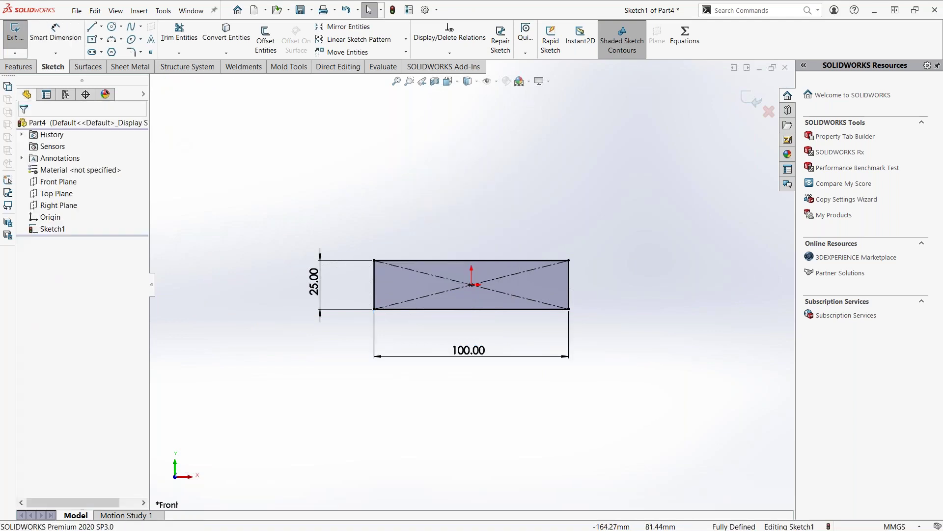
click(17, 39)
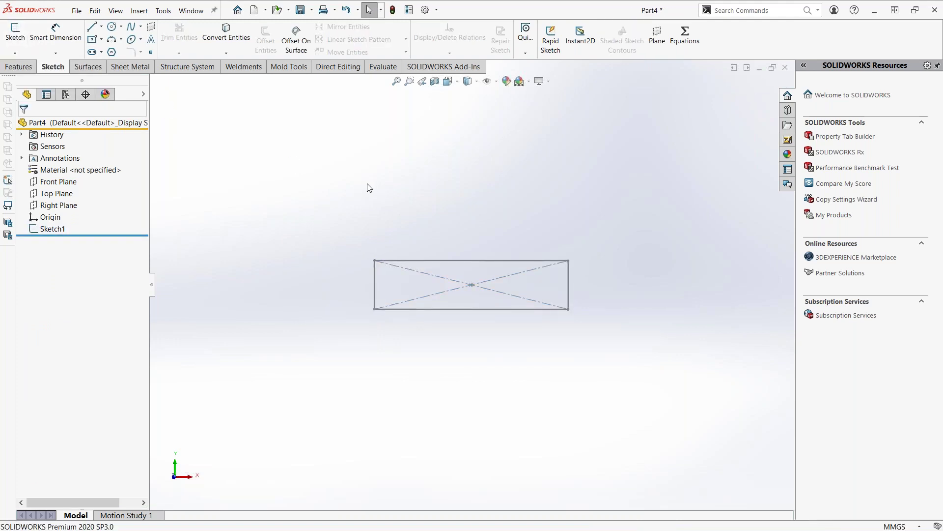
click(53, 229)
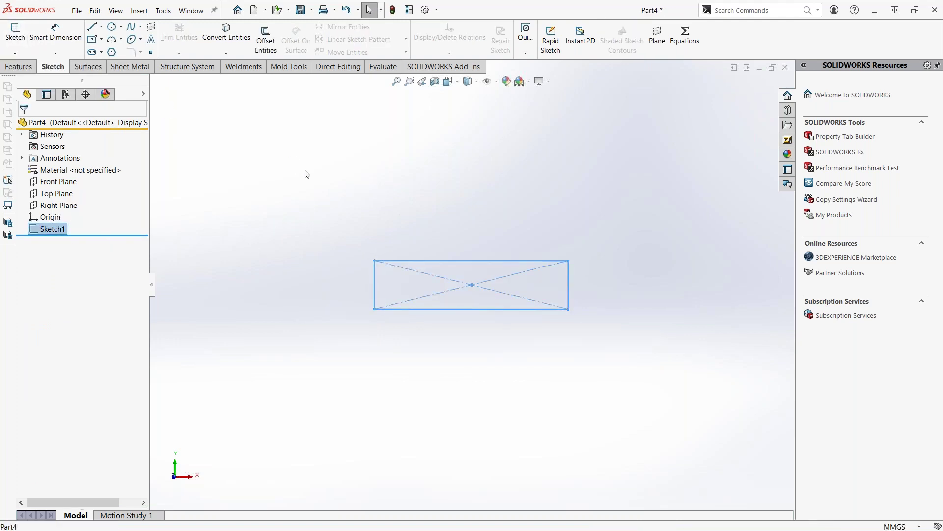
click(264, 251)
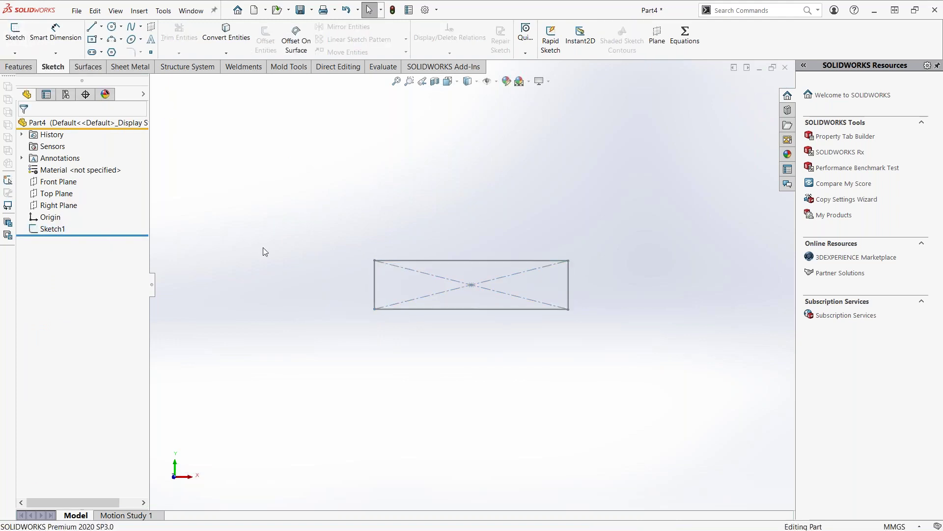
click(53, 231)
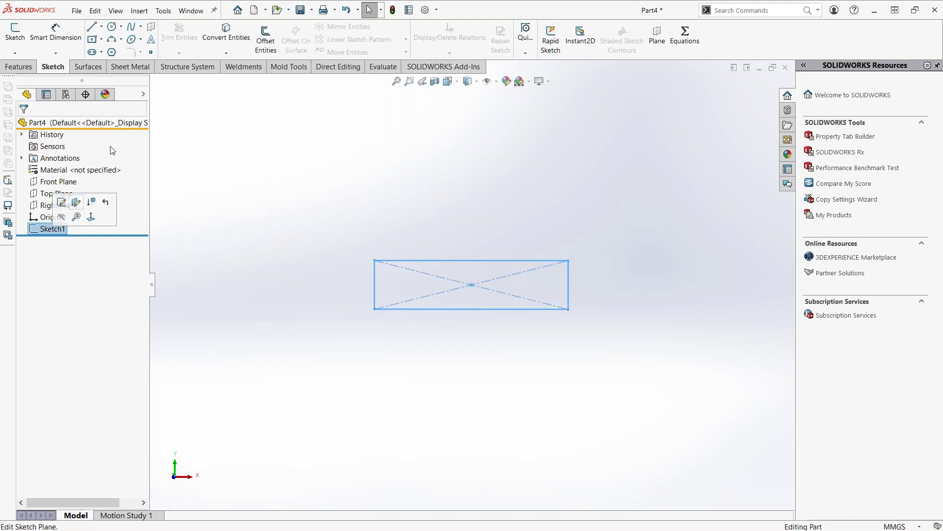
click(76, 11)
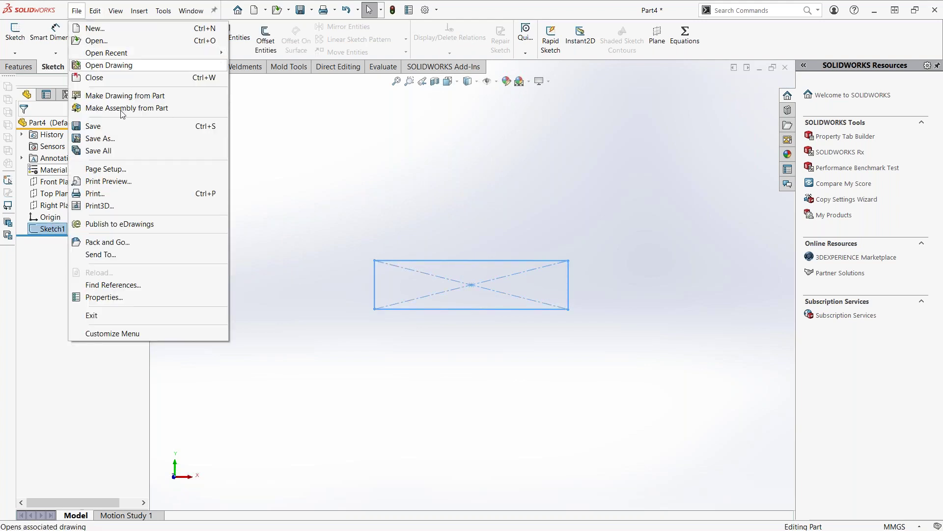
click(116, 138)
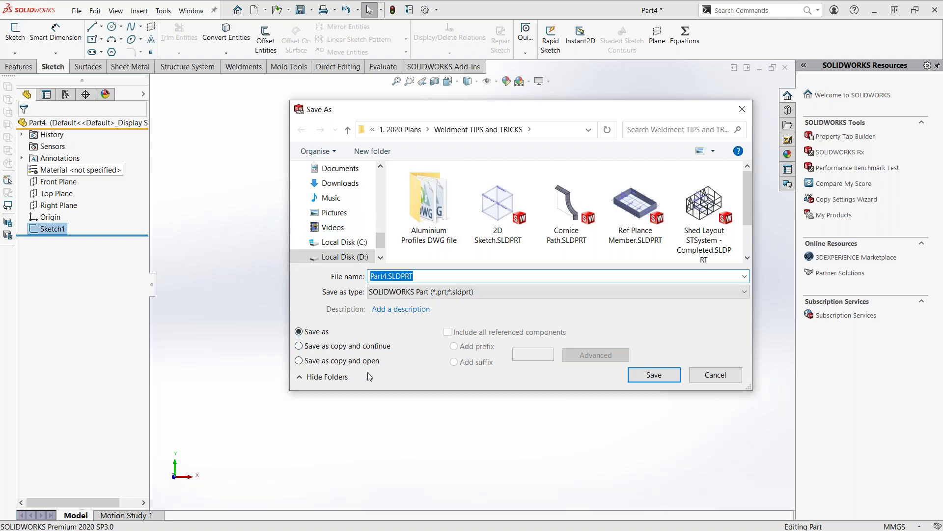
click(707, 375)
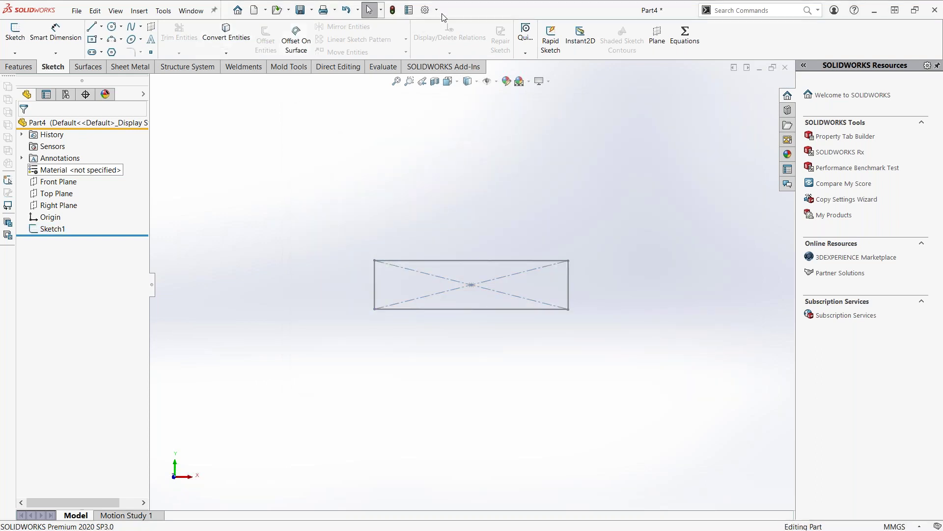
- In File Locations, move the Program Files weldment profiles path to the top of Weldment Profiles
click(426, 10)
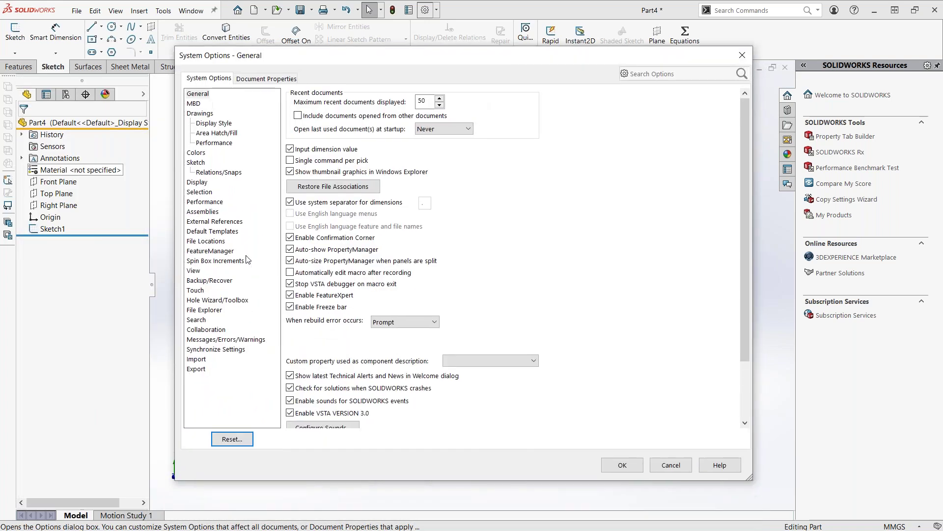
click(208, 241)
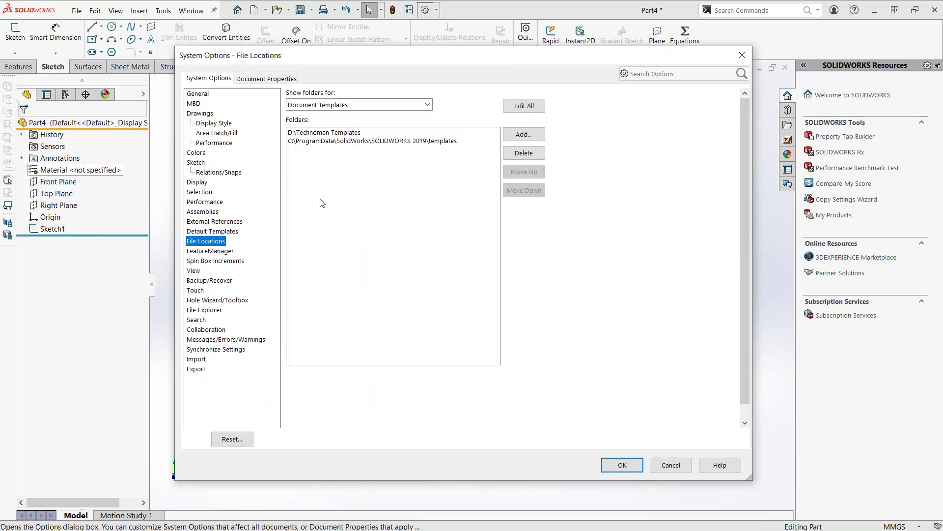
click(341, 105)
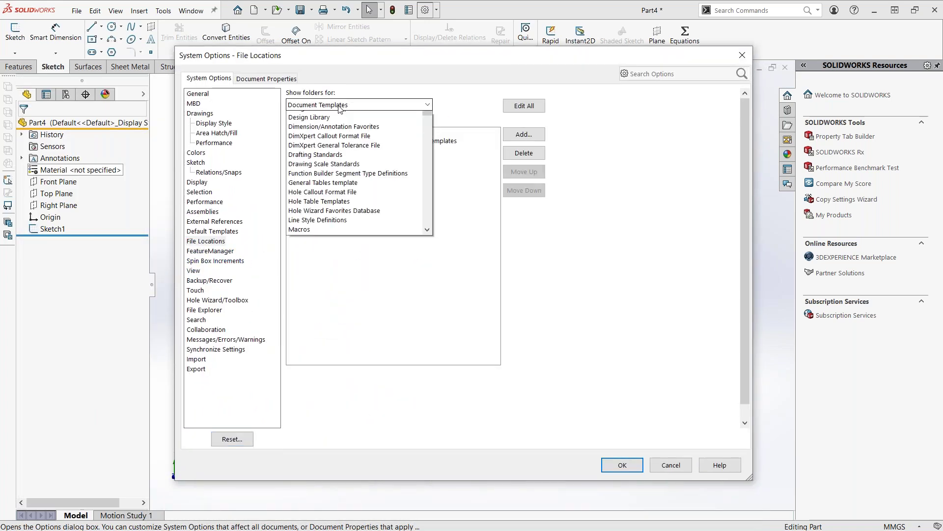
scroll(333, 319, down, 4)
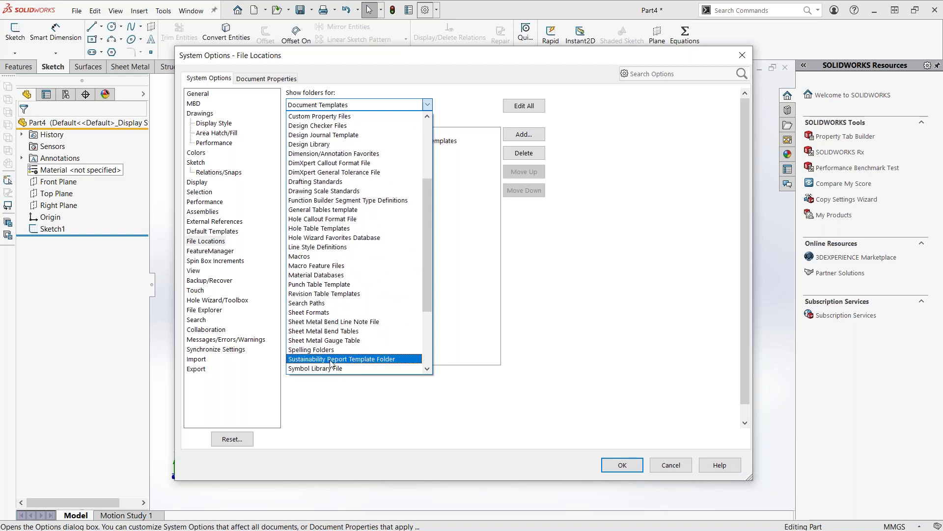
scroll(331, 361, down, 1)
scroll(331, 364, down, 1)
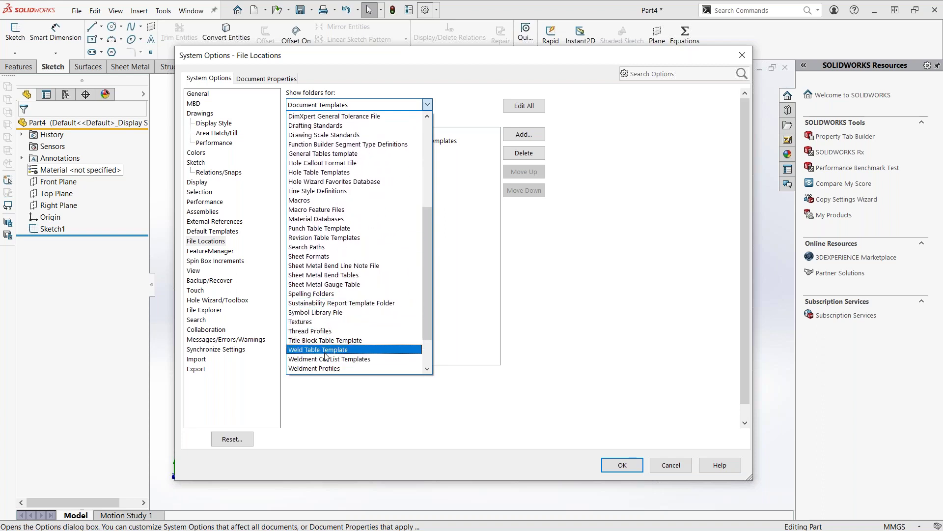
click(330, 370)
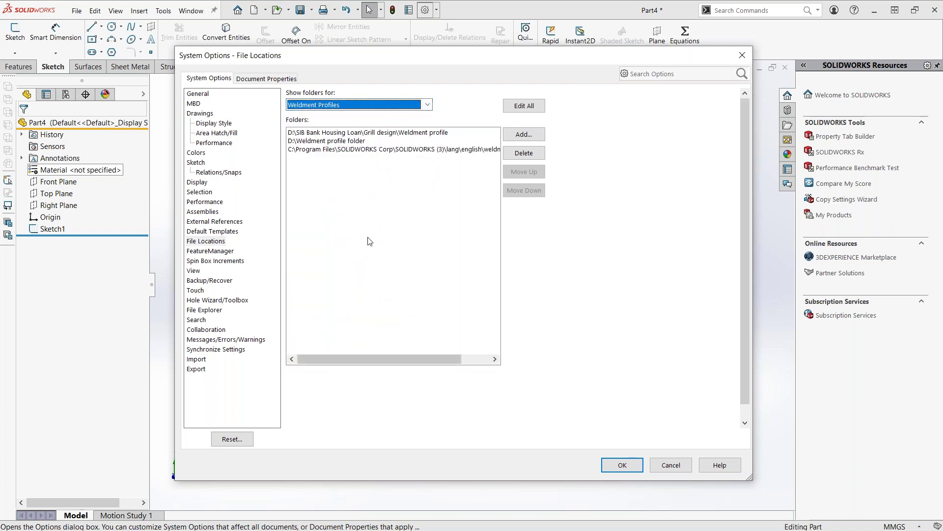
click(336, 151)
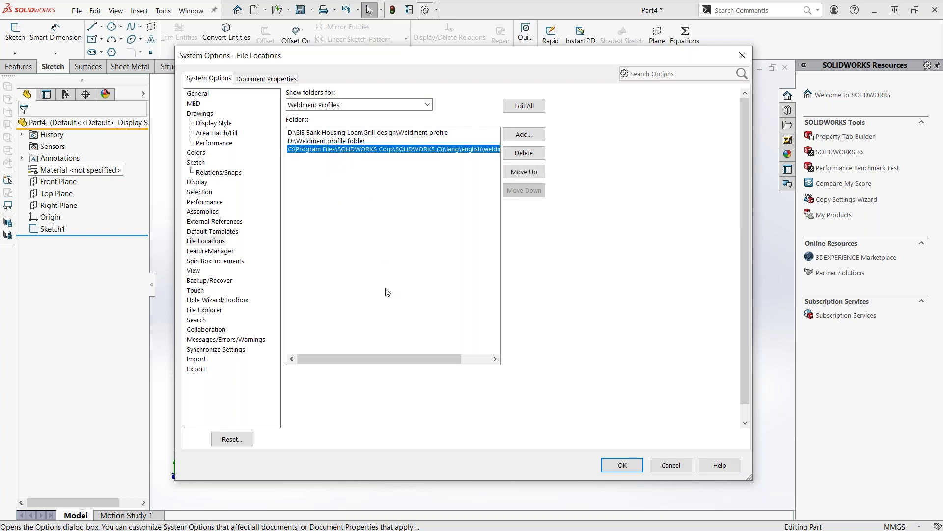
click(517, 173)
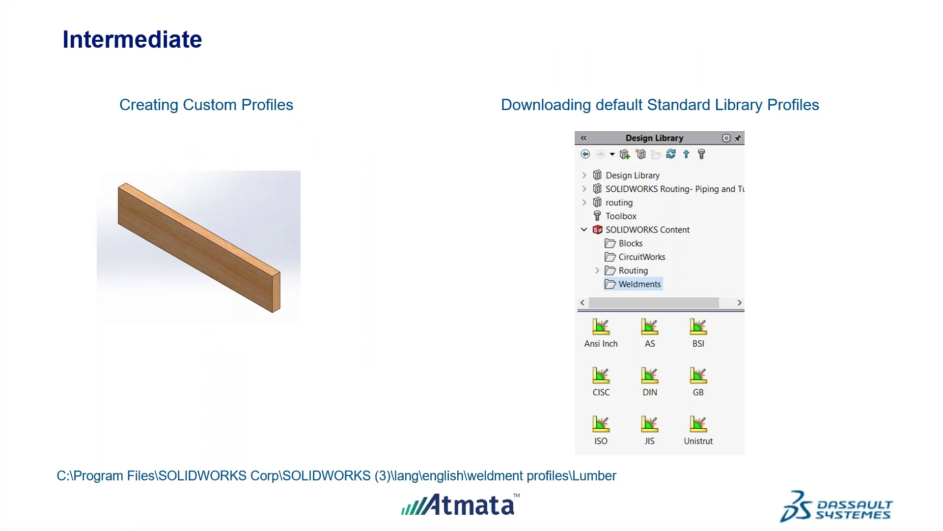
- Copy the Lumber weldment profiles folder path from slide 9's text box
key(Escape)
click(460, 457)
double_click(458, 457)
key(ctrl+a)
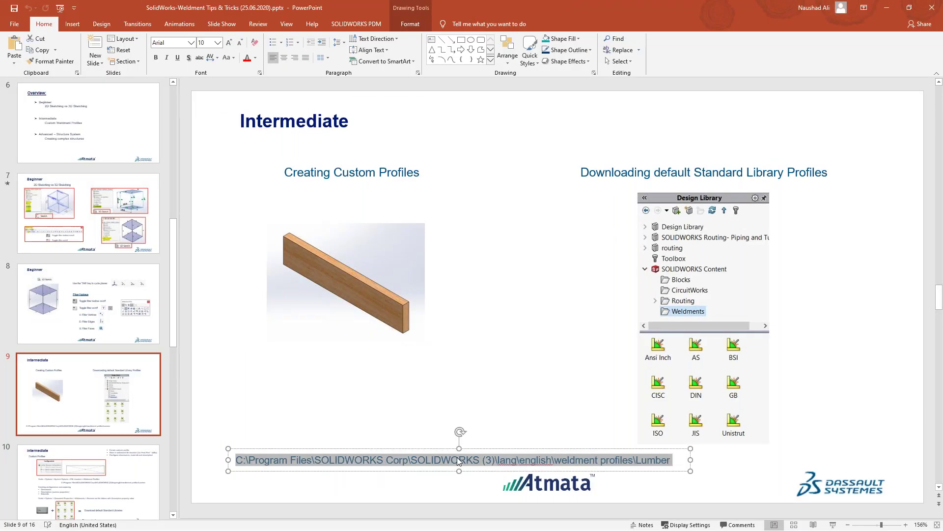
right_click(457, 457)
click(480, 265)
click(476, 471)
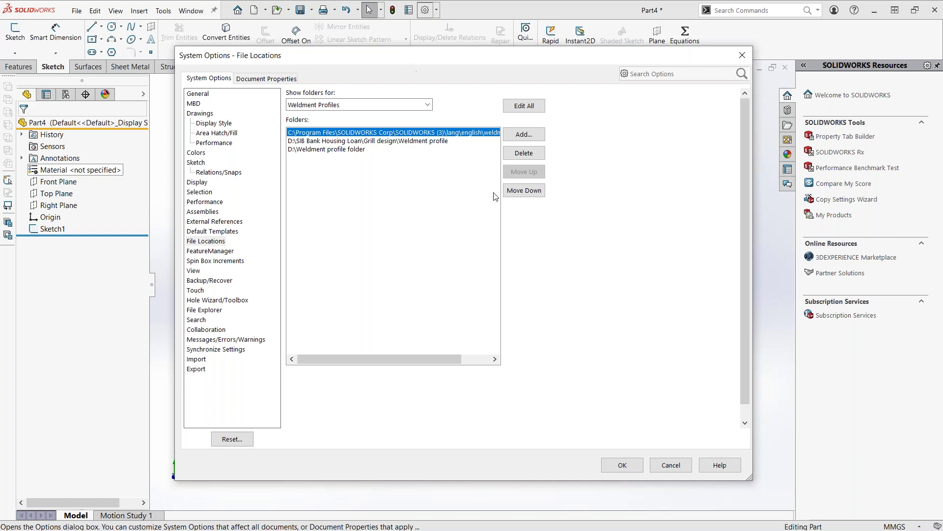
- Close Options with the new folder order and select Sketch1 in the part tree
click(634, 464)
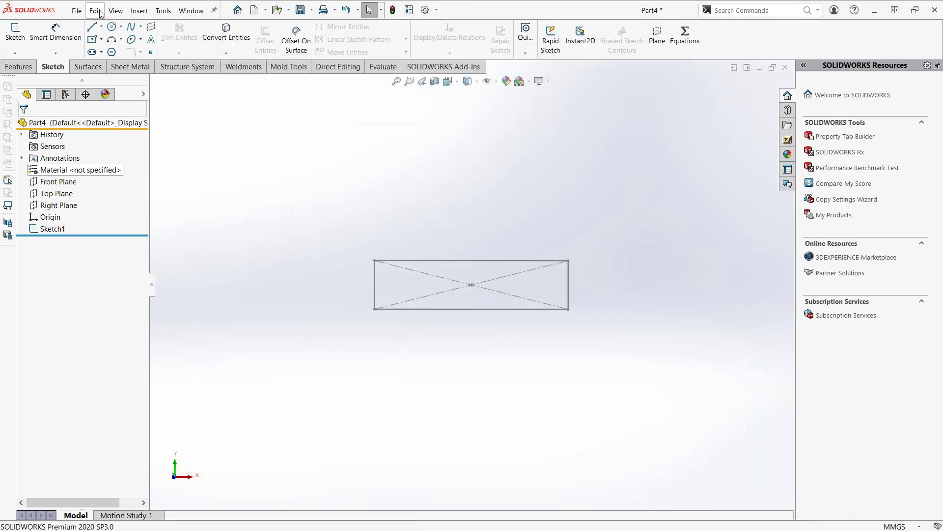
click(76, 11)
click(103, 138)
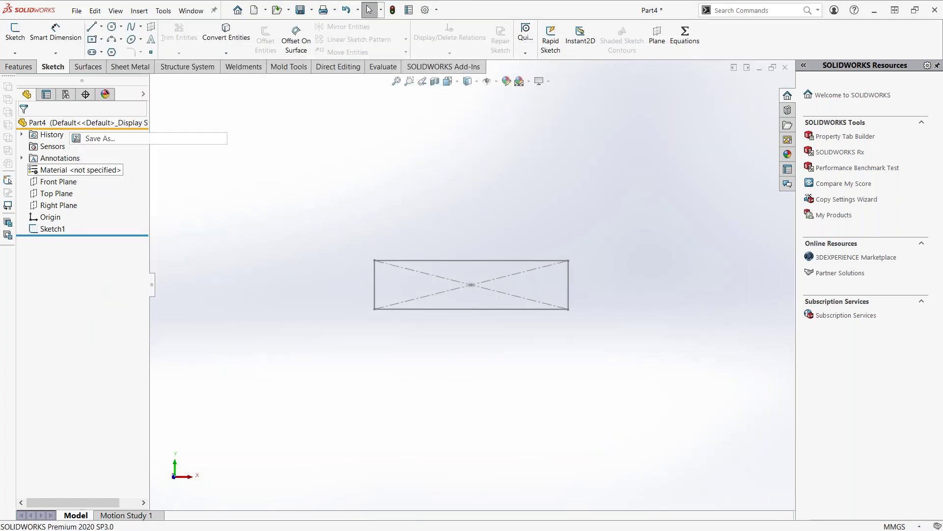
click(707, 377)
click(60, 230)
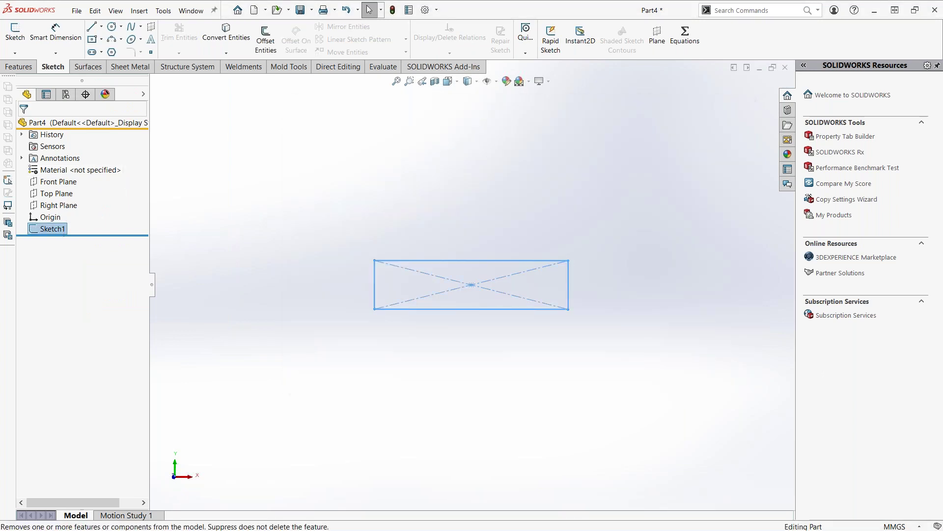
- In Save As, go to the pasted weldment profiles folder, minus the trailing Lumber
click(76, 11)
click(118, 142)
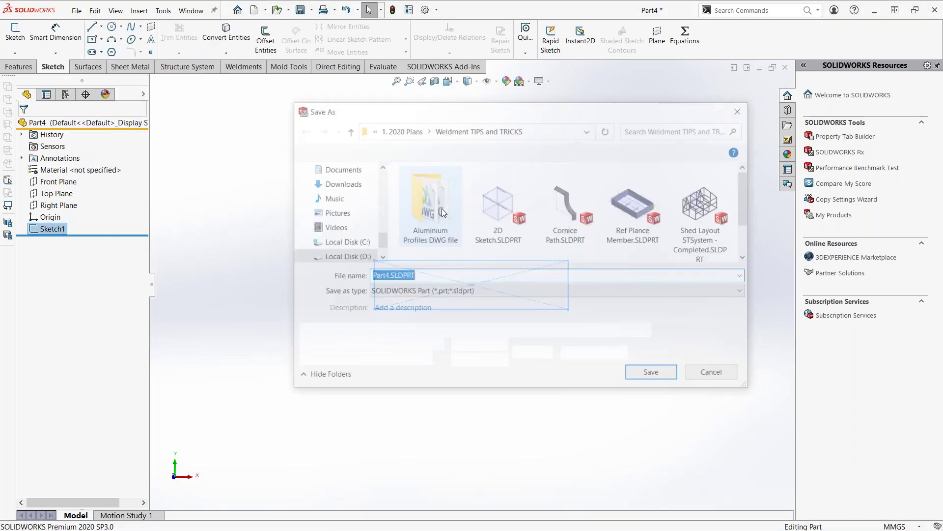
click(553, 134)
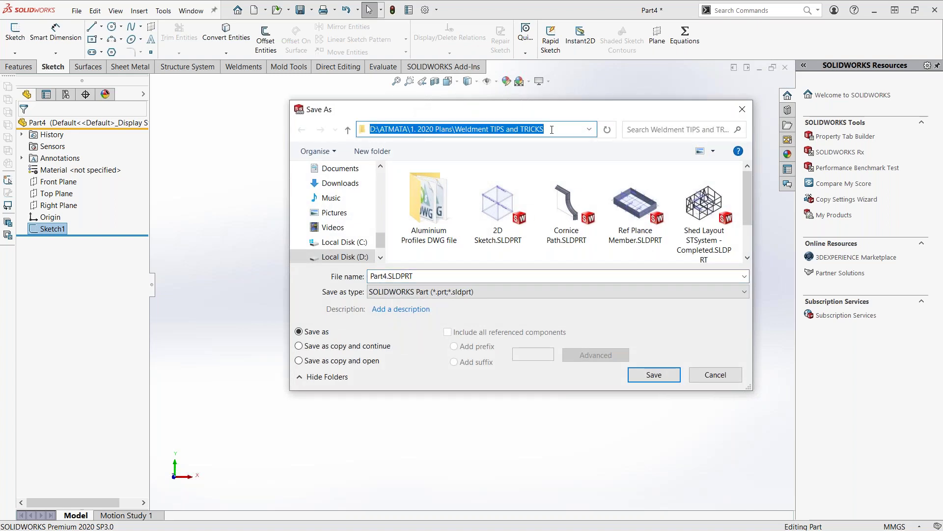
key(ctrl+v)
key(BackSpace)
key(BackSpace)
key(BackSpace)
key(BackSpace)
key(BackSpace)
key(BackSpace)
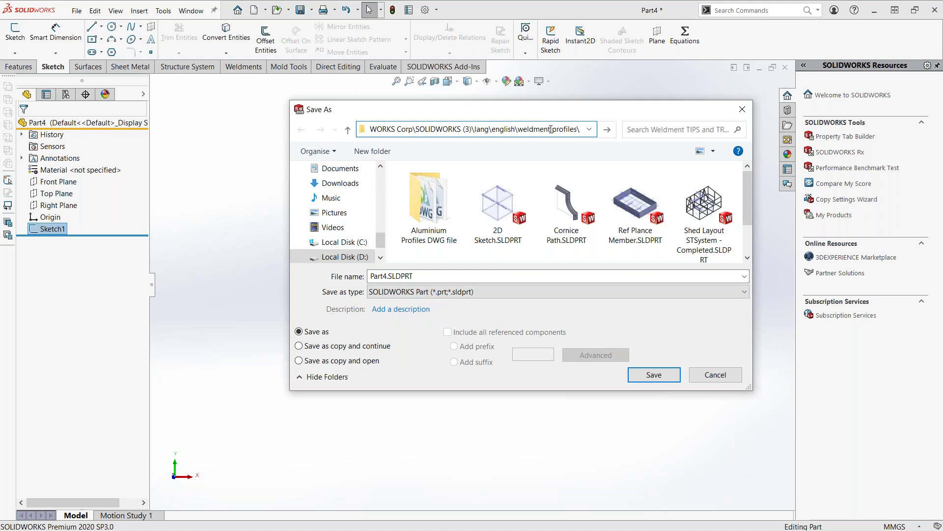
key(Return)
- Create a new Lumber folder there and save the part as Lumber profile
click(366, 152)
text(Lumber)
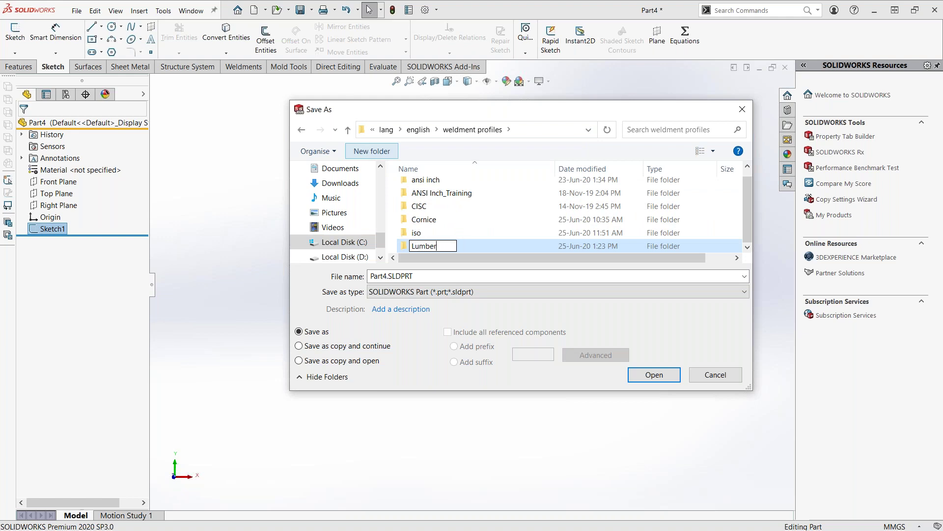
key(Return)
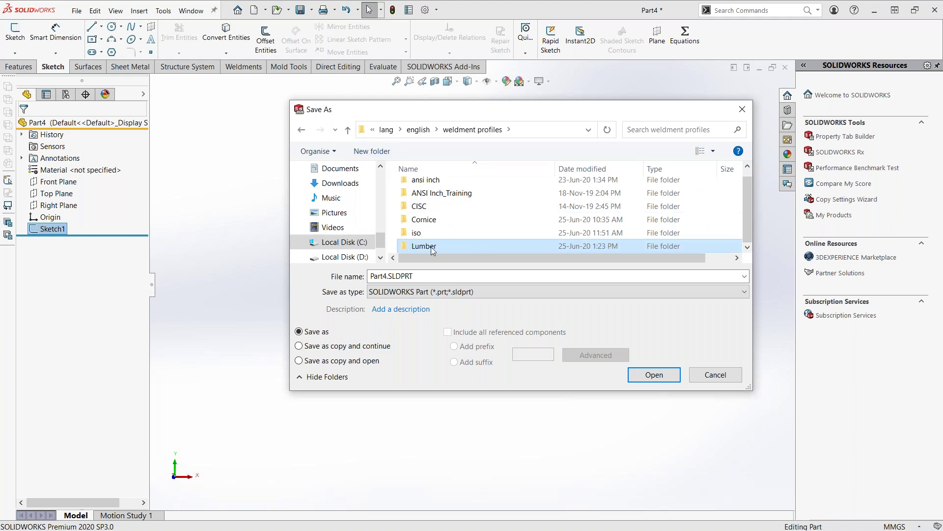
key(Return)
double_click(428, 274)
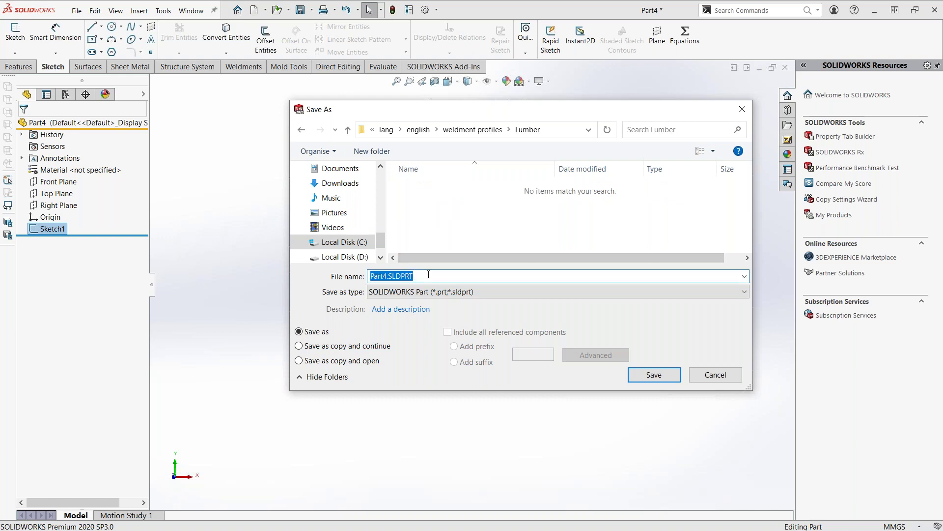
text(Lumber profile)
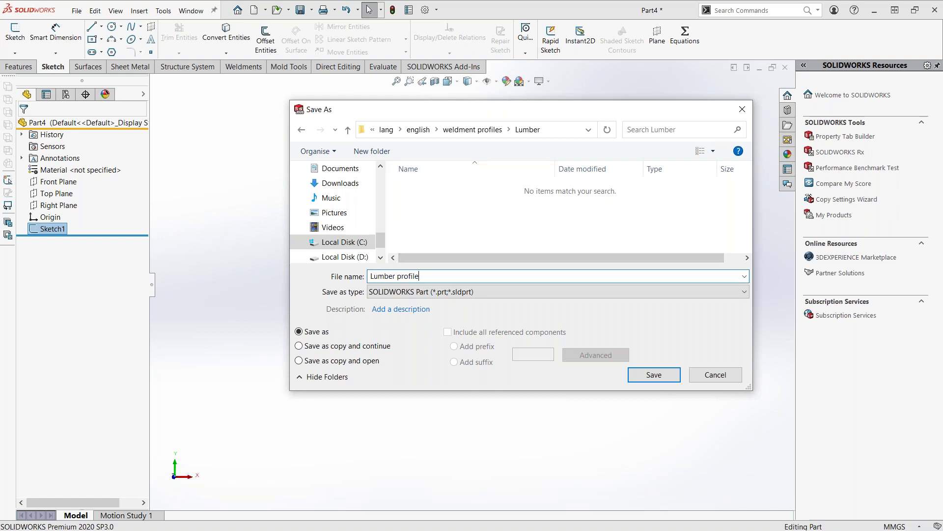
click(633, 377)
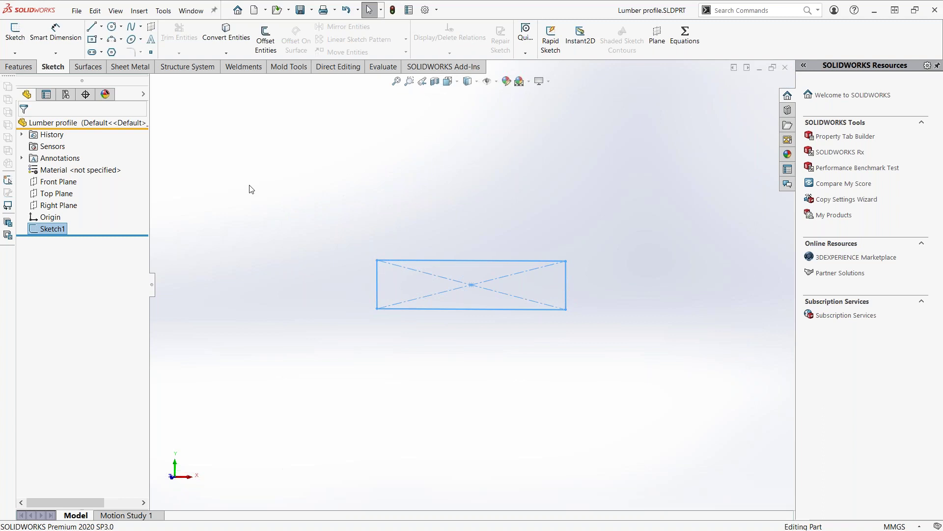
- Start a Lib Feat Part Save As and go to the weldment profiles folder
click(77, 11)
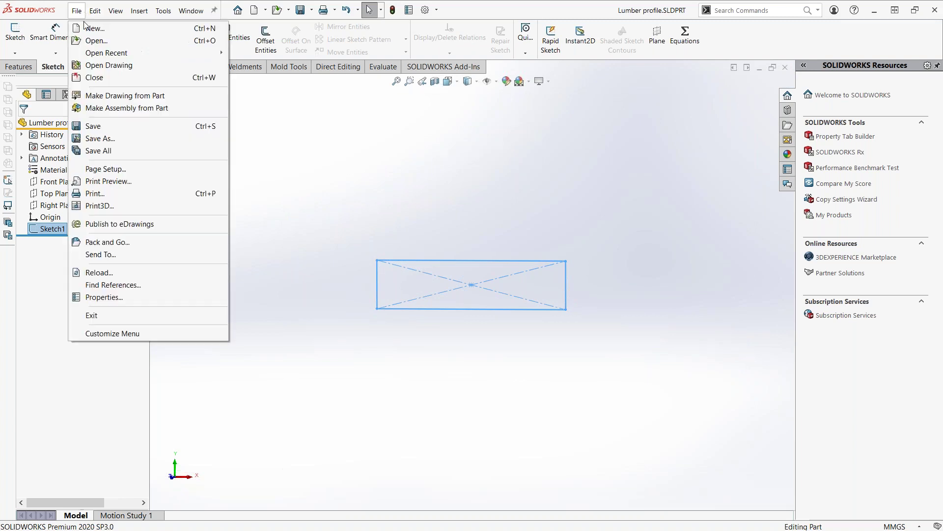
click(103, 138)
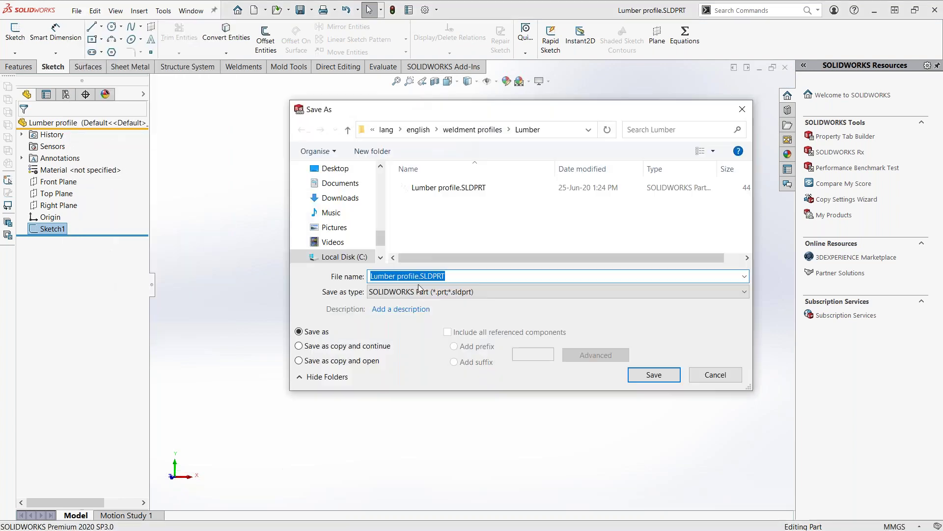
click(417, 291)
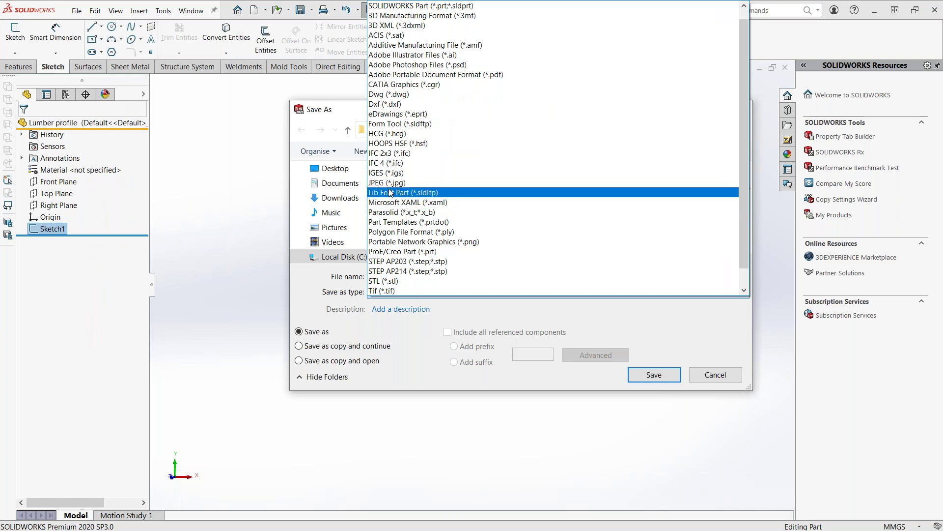
click(398, 192)
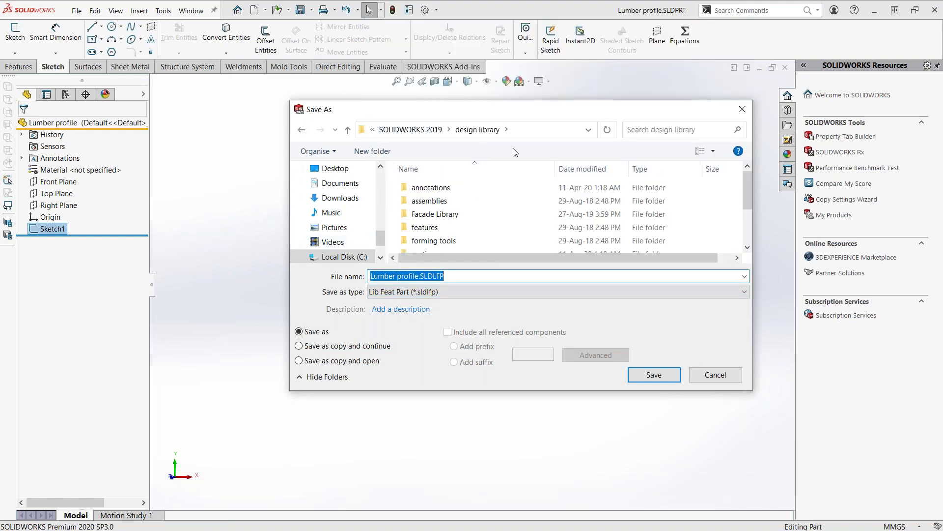
click(534, 133)
key(ctrl+v)
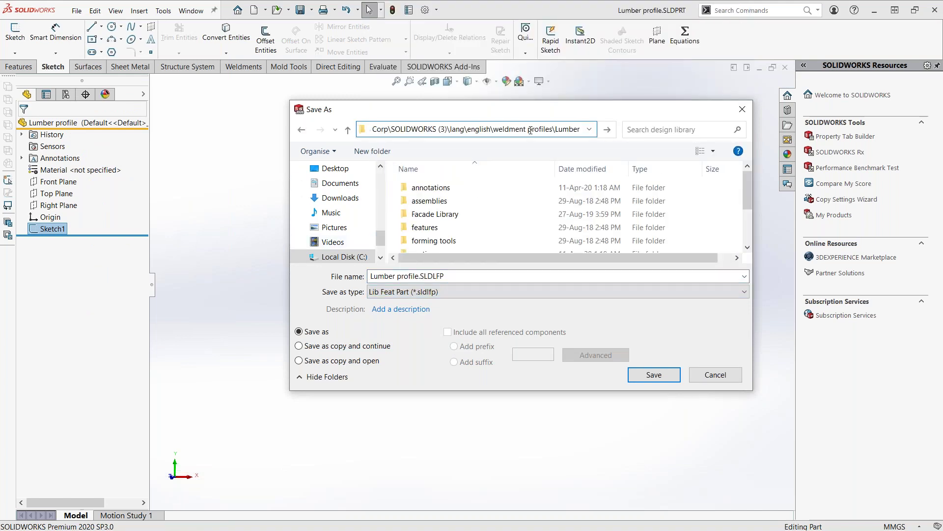
drag(553, 129, 582, 128)
key(BackSpace)
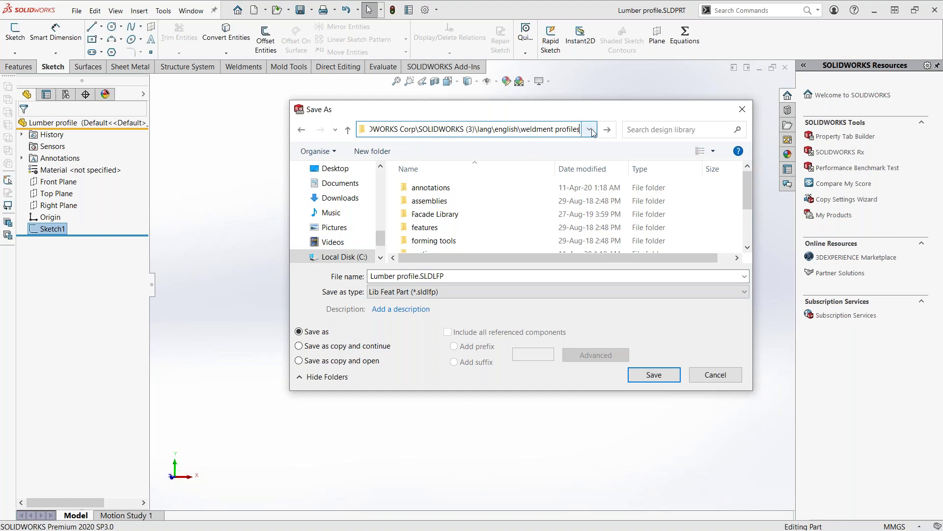
key(Return)
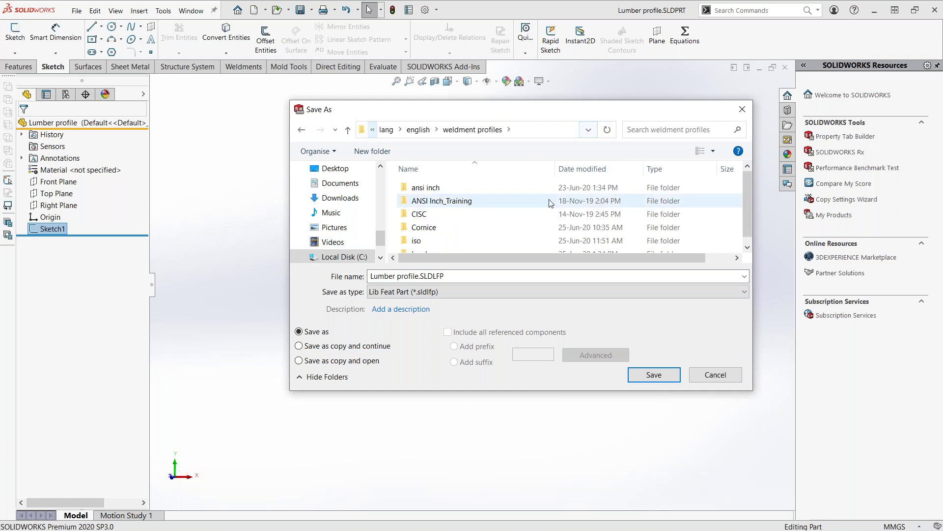
- Save the profile as a Lib Feat Part (*.sldlfp) in the Lumber folder
scroll(436, 245, down, 1)
double_click(436, 248)
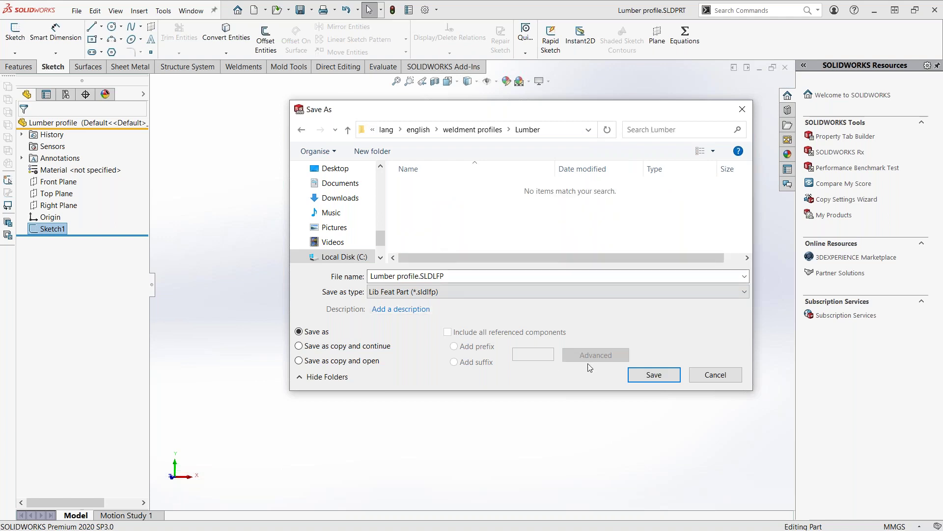
click(418, 292)
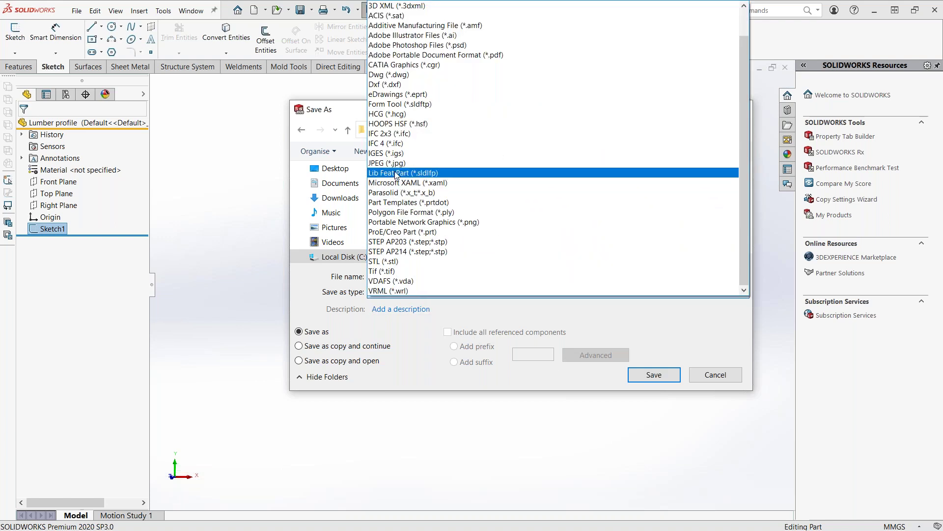
click(397, 173)
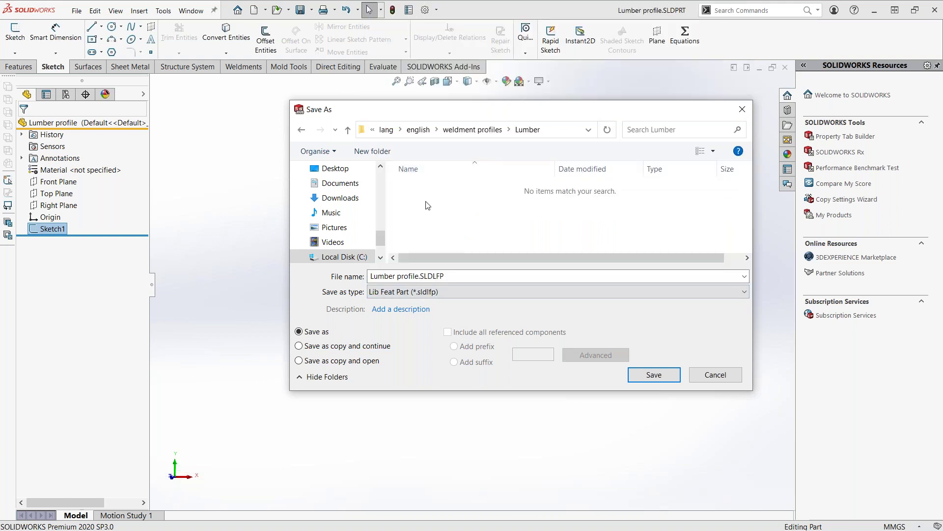
click(660, 375)
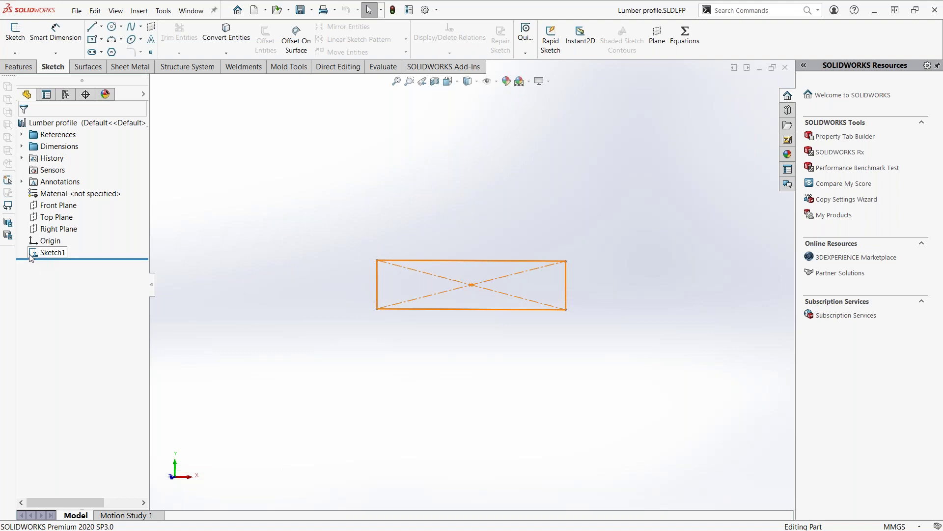
- Rename the Default configuration to Lumber 25x100
click(65, 96)
right_click(58, 132)
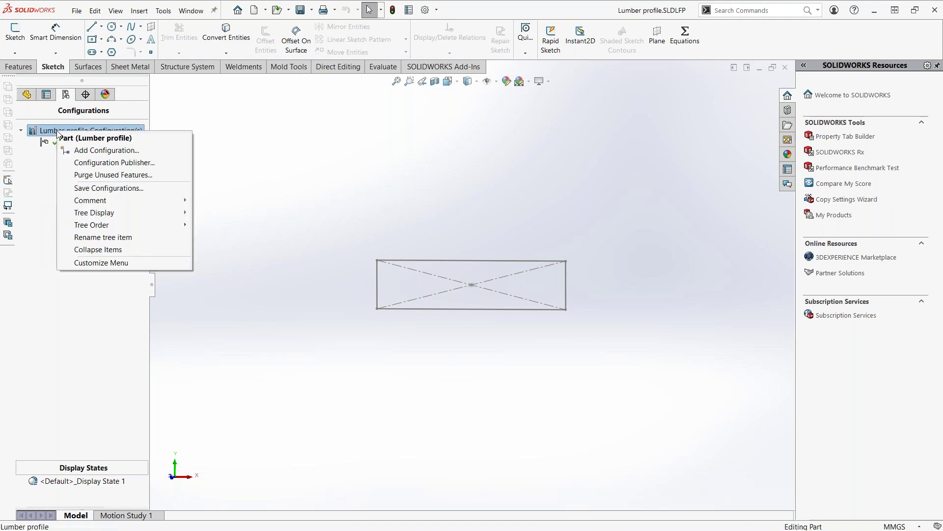
click(100, 151)
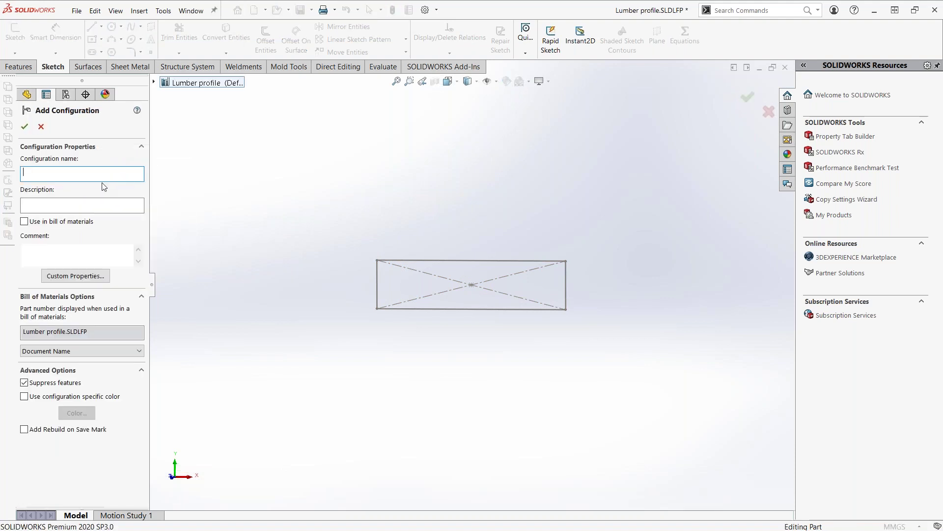
click(41, 126)
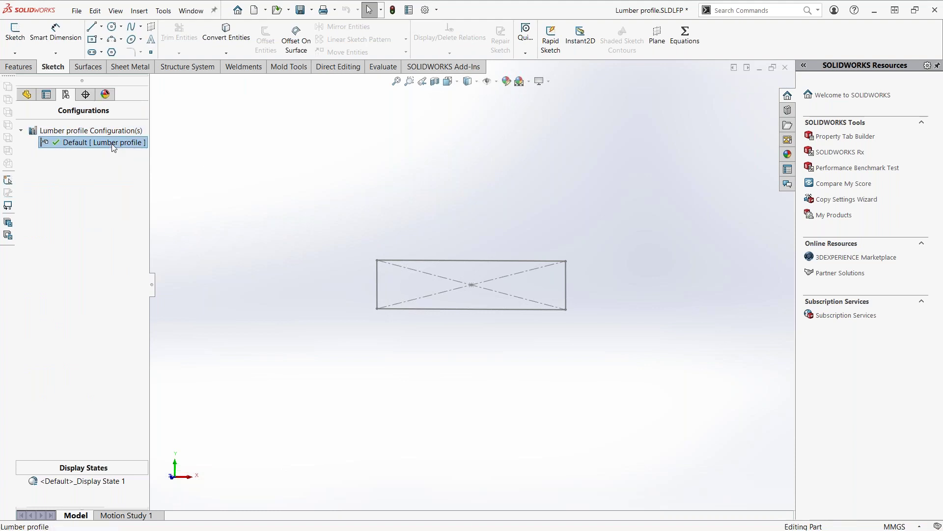
click(113, 145)
text(Lumber)
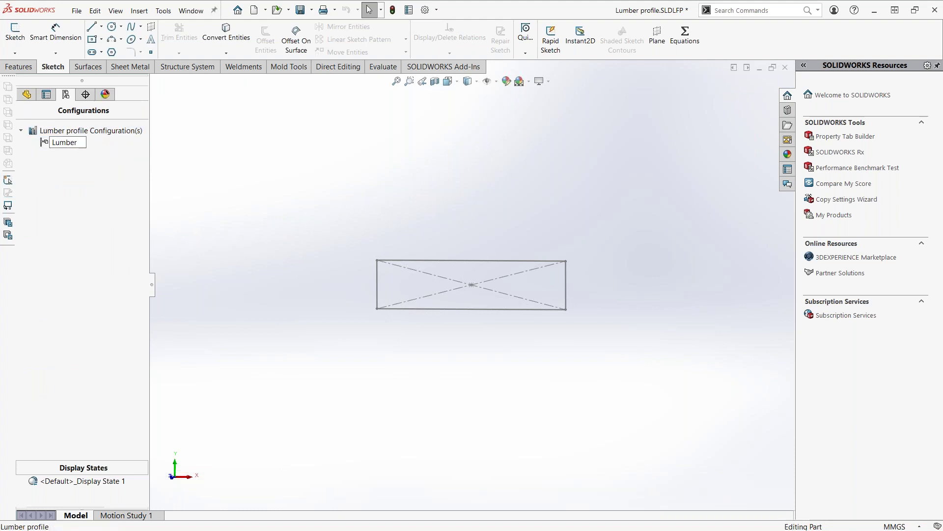
text( 25x100)
key(Return)
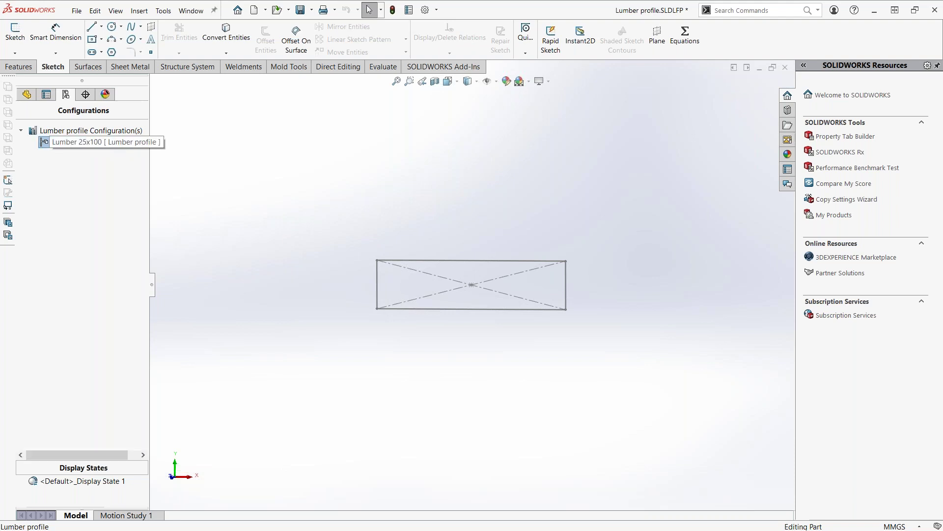
- Add two new configurations named Lumber 25x400 and Lumber 25x900
right_click(73, 129)
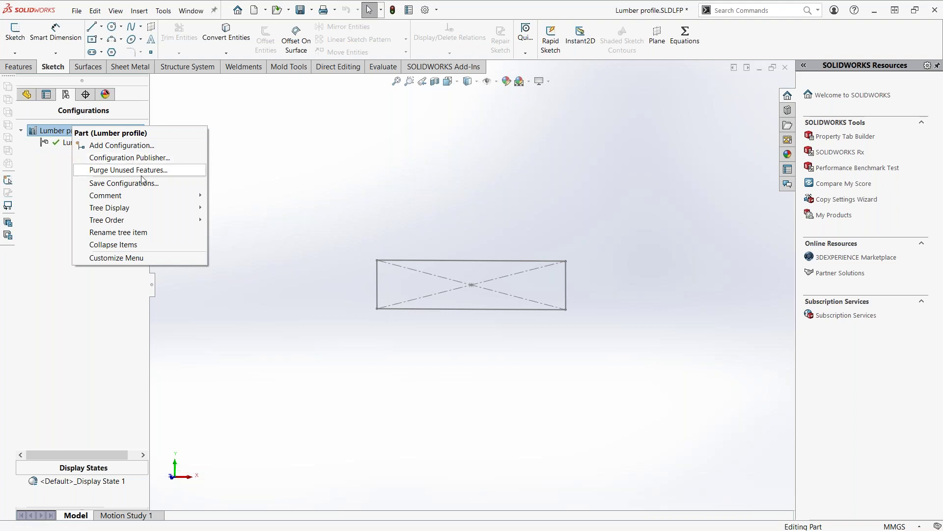
click(122, 146)
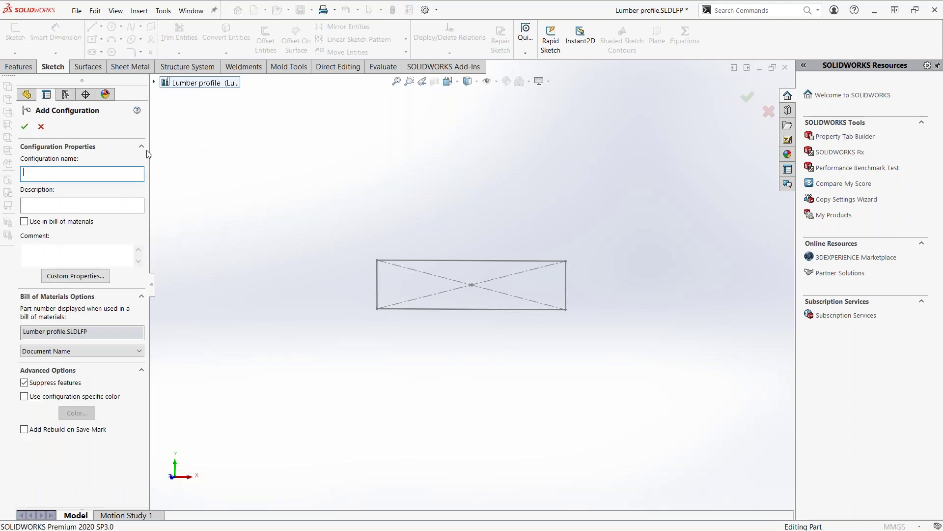
text(Lumber )
text(25x4)
text(00)
key(Return)
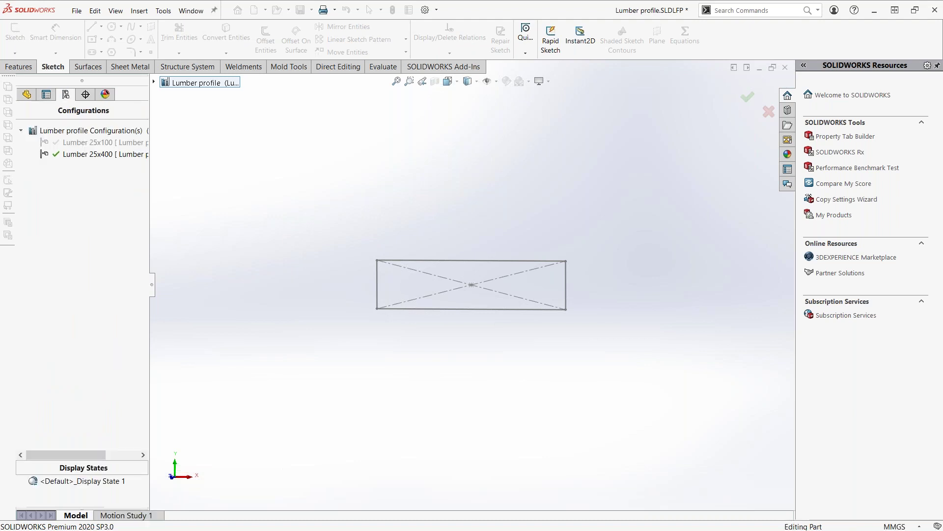
right_click(98, 130)
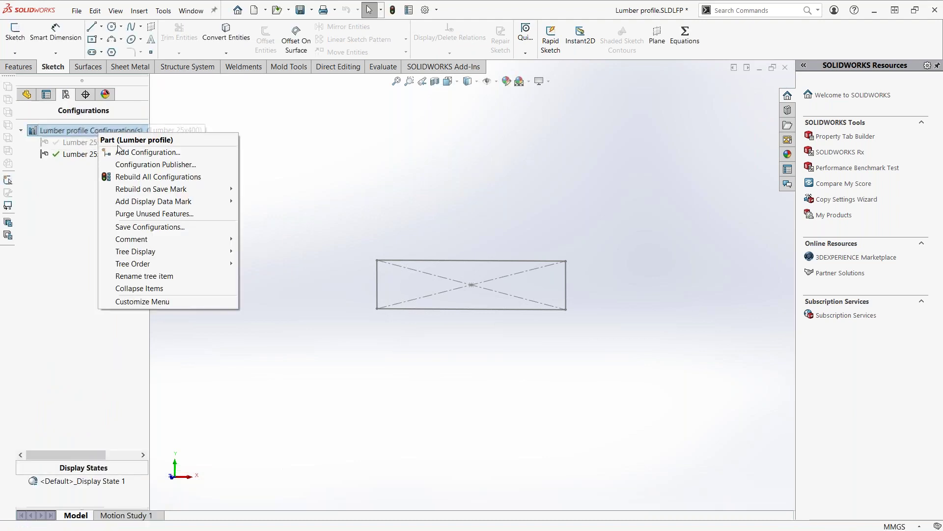
click(111, 152)
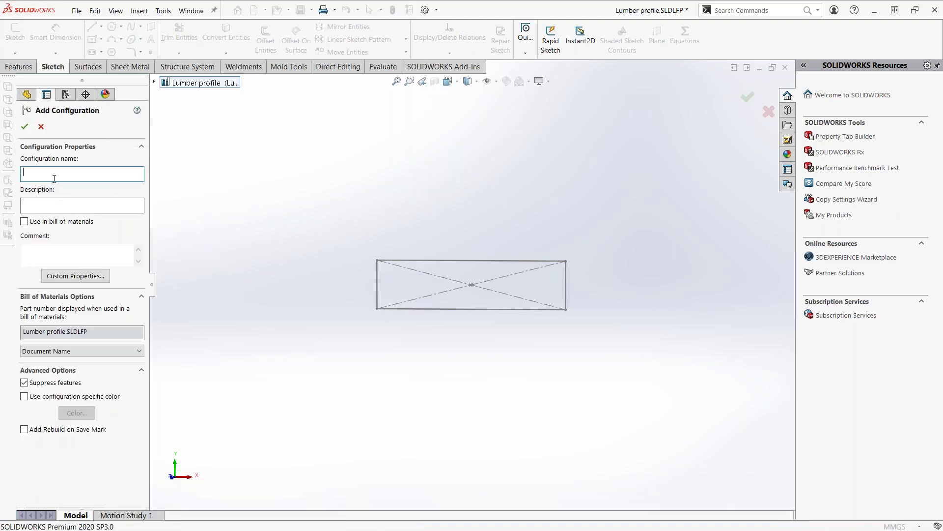
text(Lumb)
text(00)
key(Return)
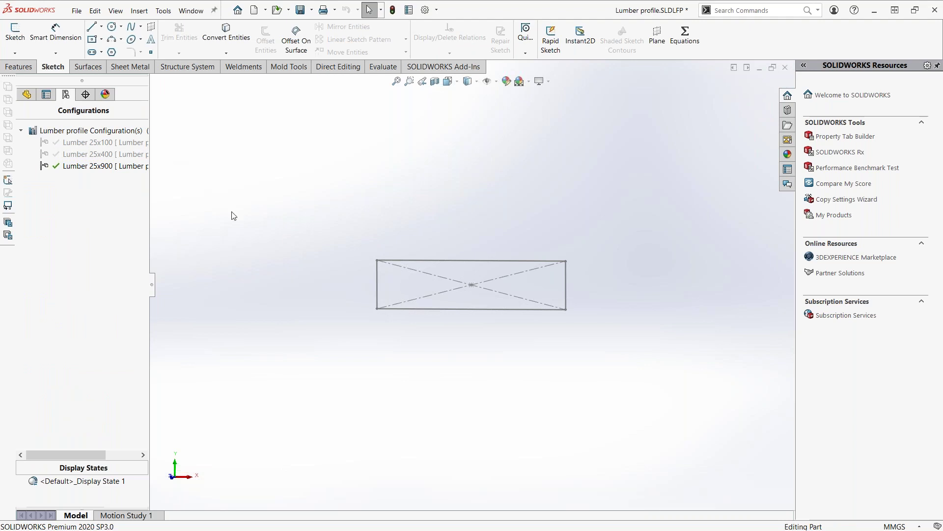
- Activate each configuration in turn, leaving Lumber 25x900 active, and return to the feature tree
double_click(88, 142)
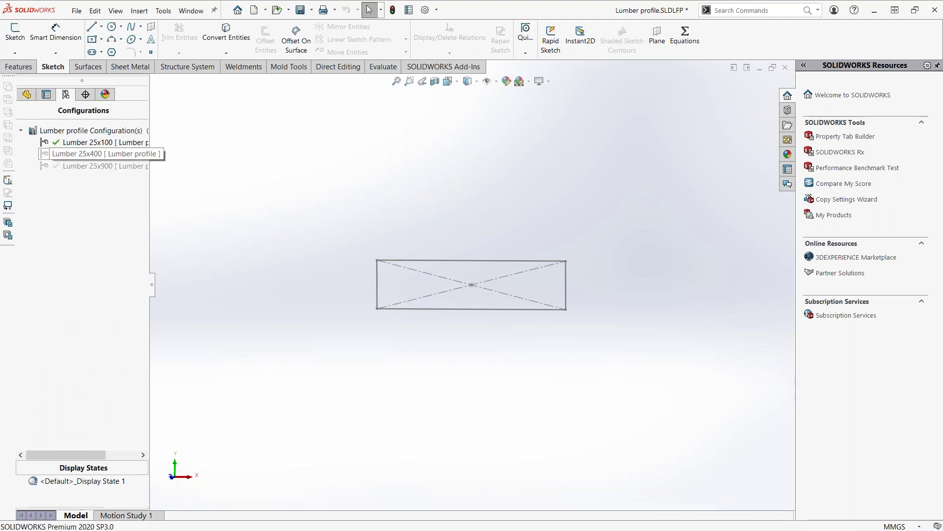
double_click(88, 153)
double_click(88, 166)
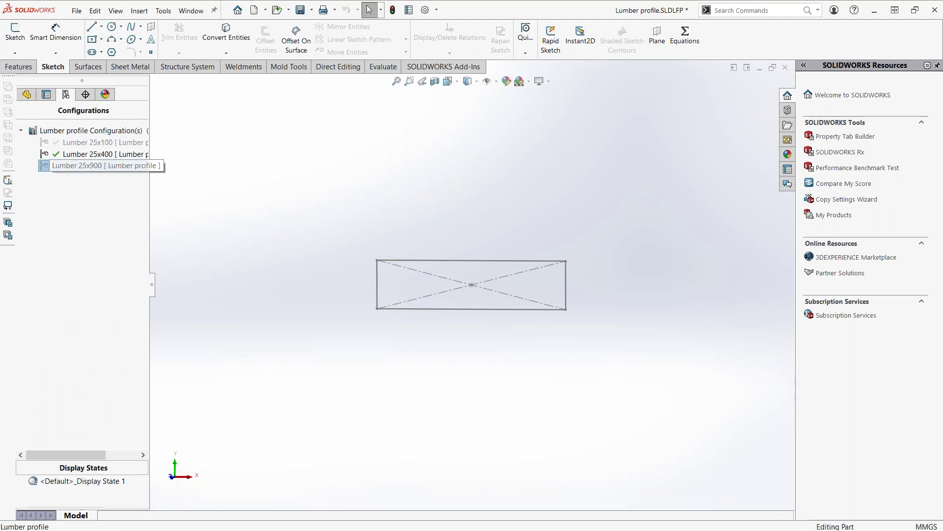
click(26, 94)
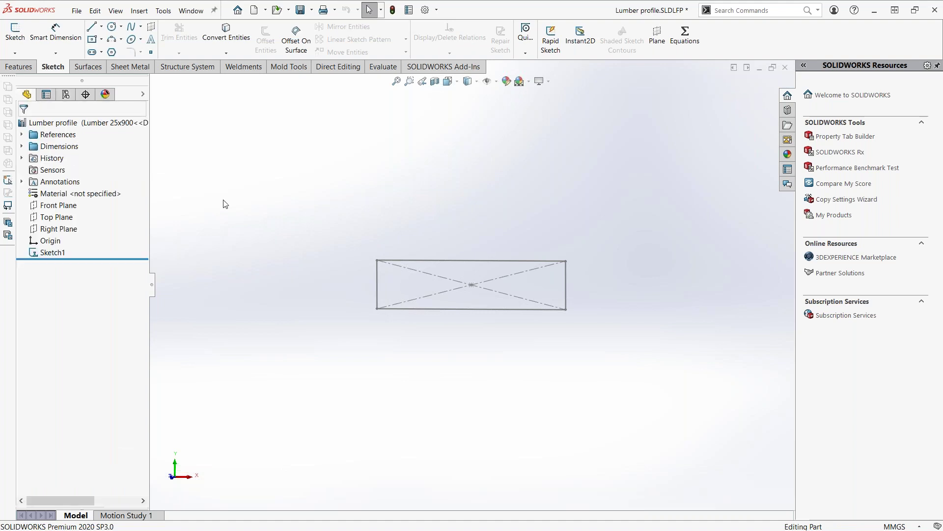
- Open Sketch1's Modify Configurations table and add the 100 mm D2 width dimension
right_click(59, 253)
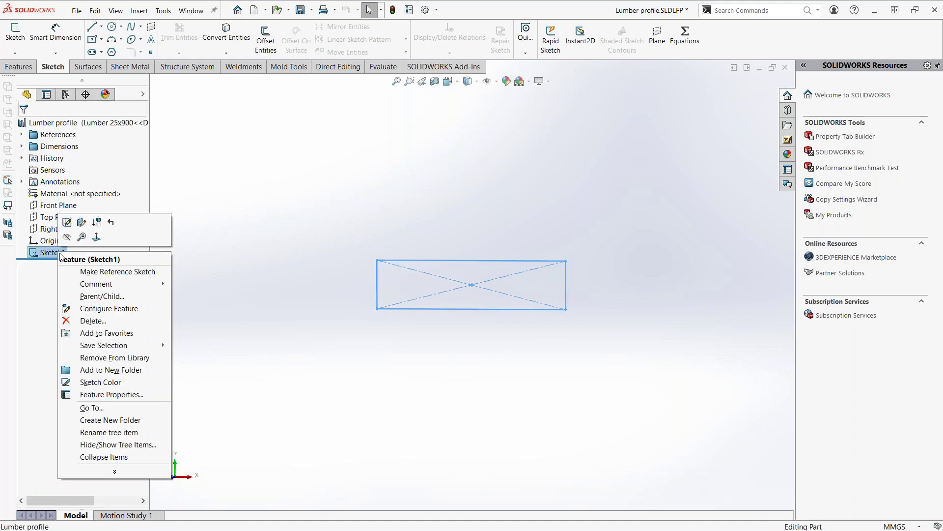
click(260, 199)
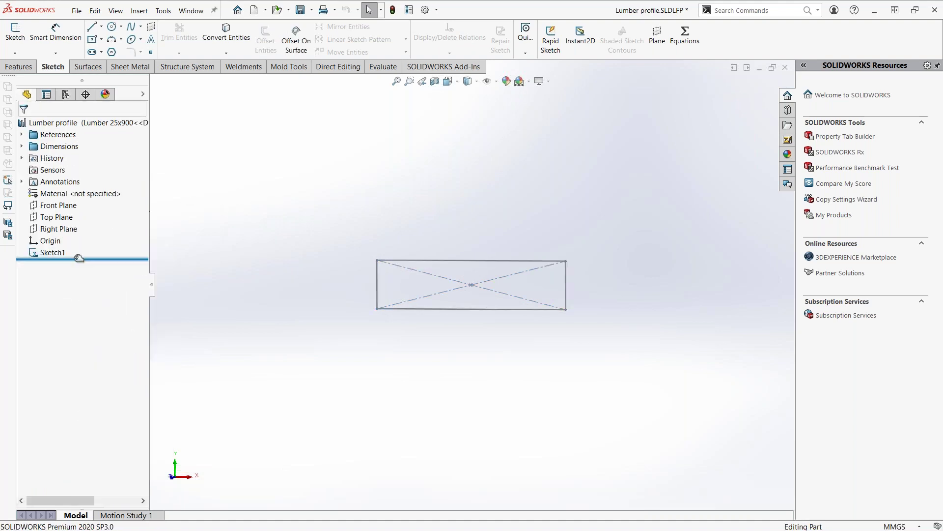
click(52, 256)
click(170, 239)
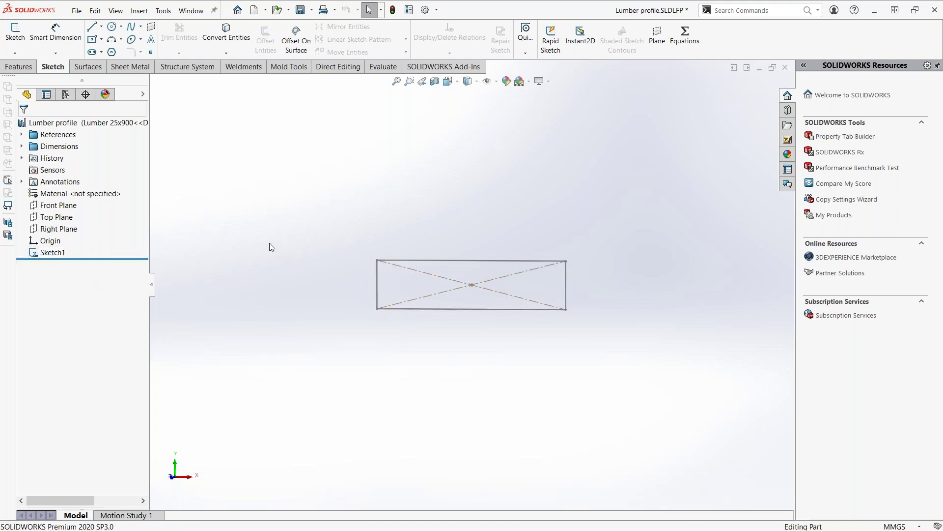
click(51, 255)
right_click(51, 255)
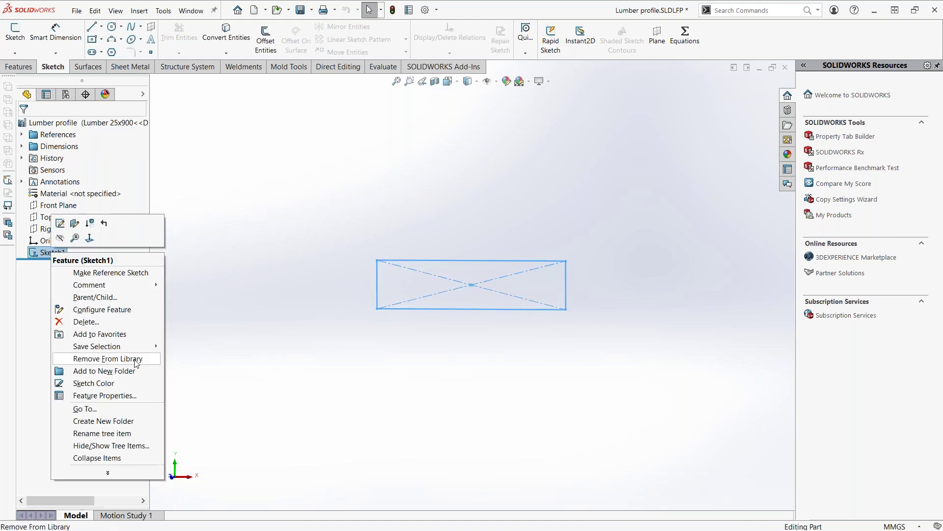
click(124, 311)
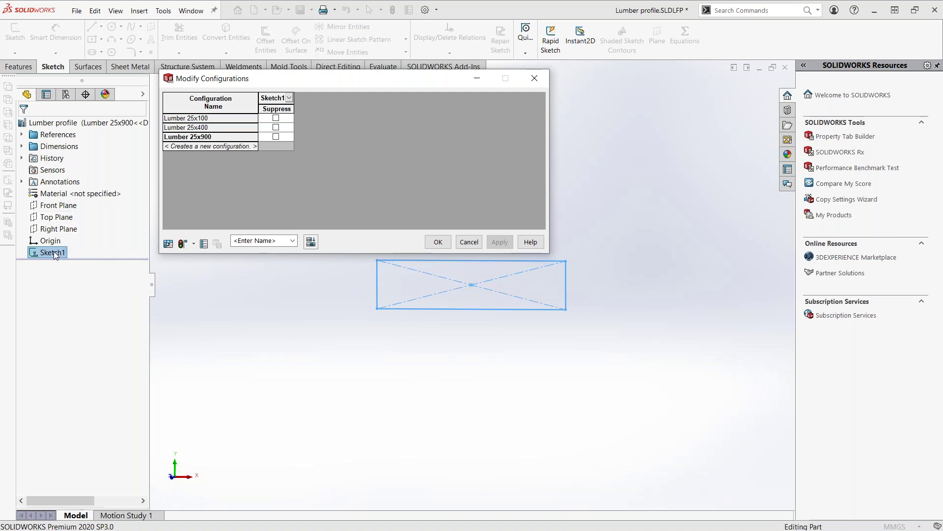
click(444, 309)
double_click(469, 351)
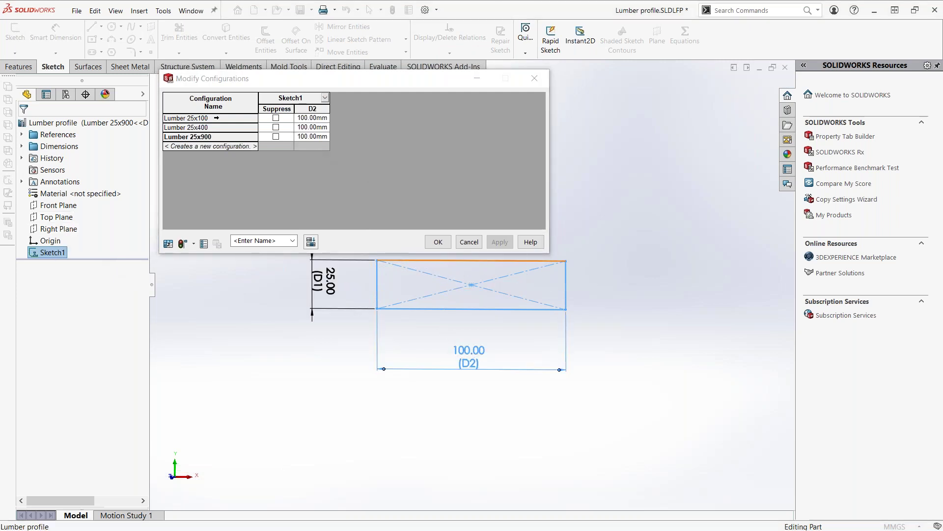
- Set D2 to 400 for Lumber 25x400 and 900 for Lumber 25x900, then apply
click(301, 127)
drag(328, 127, 242, 124)
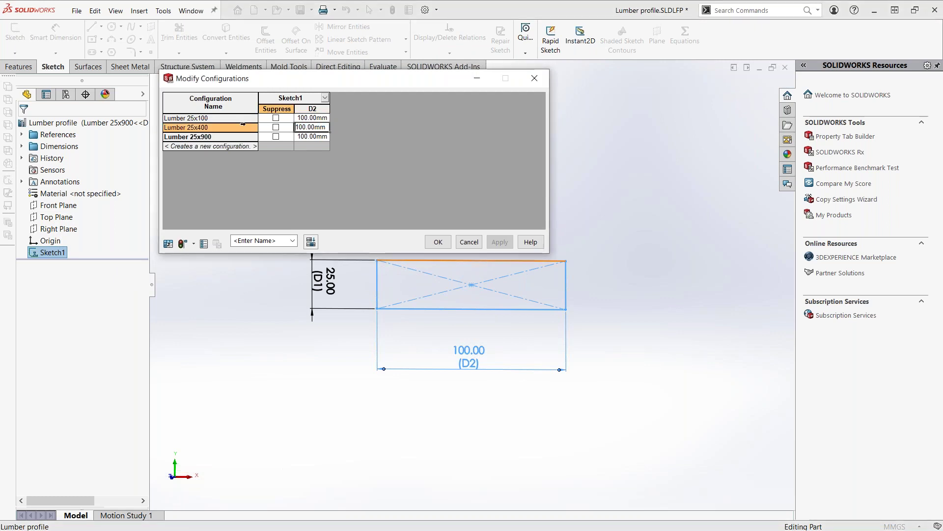
key(Delete)
key(Delete)
key(Delete)
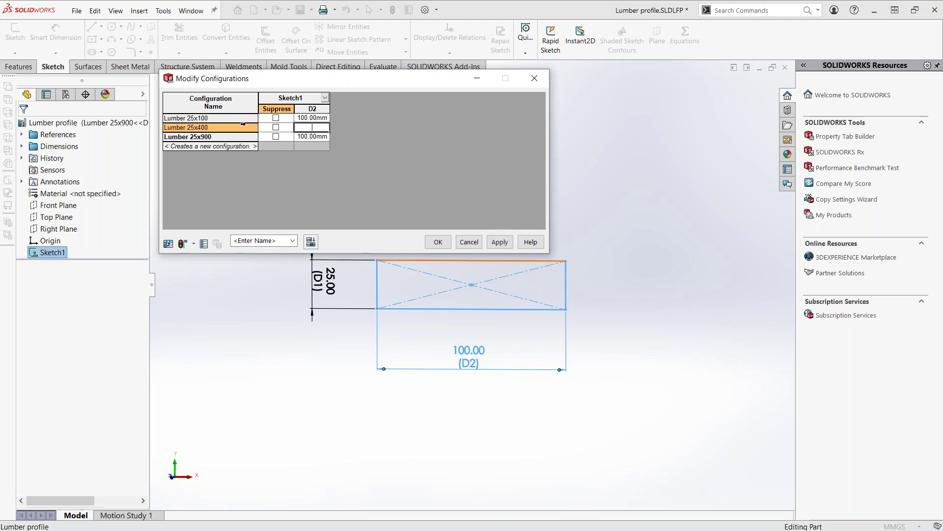
key(shift+Tab)
key(Down)
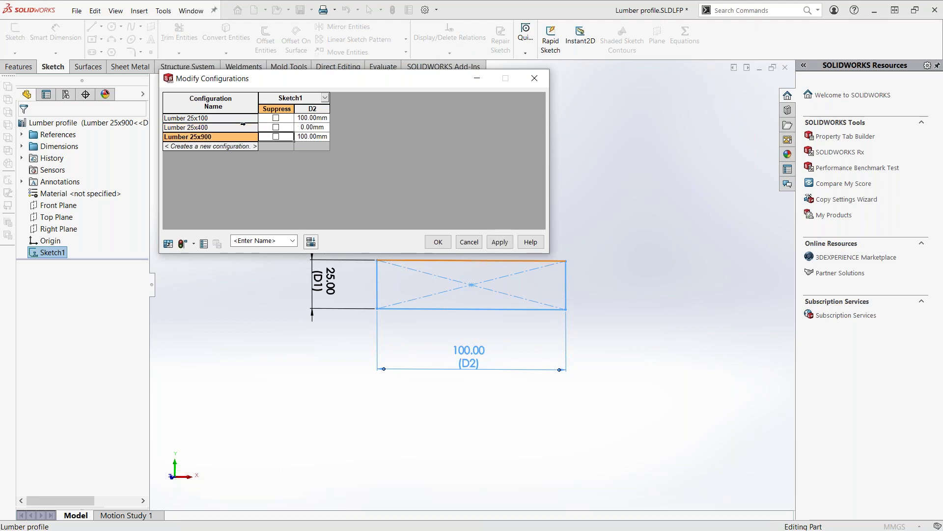
click(313, 127)
text(400)
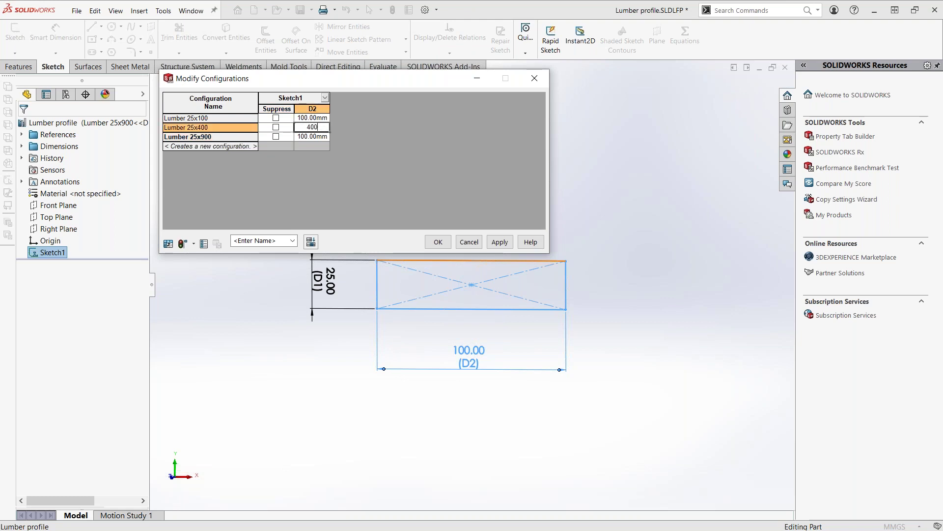
click(328, 137)
text(900)
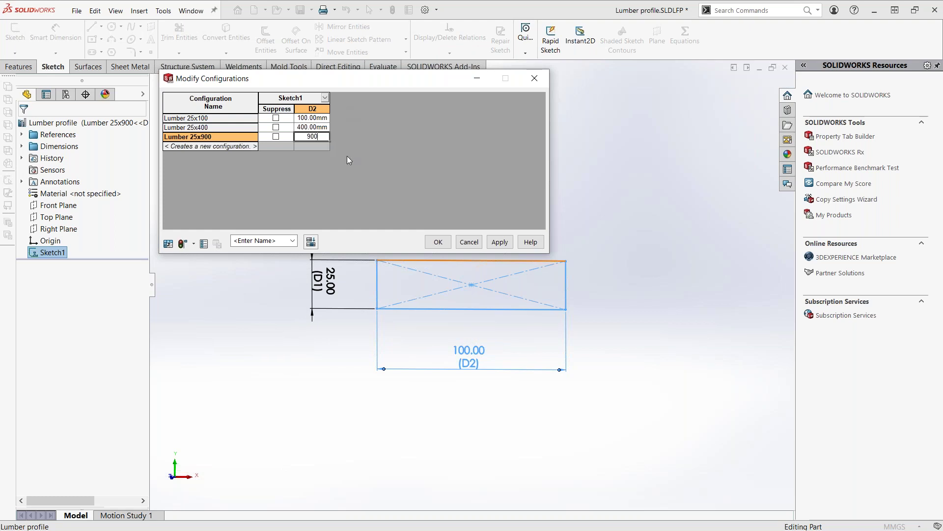
click(500, 242)
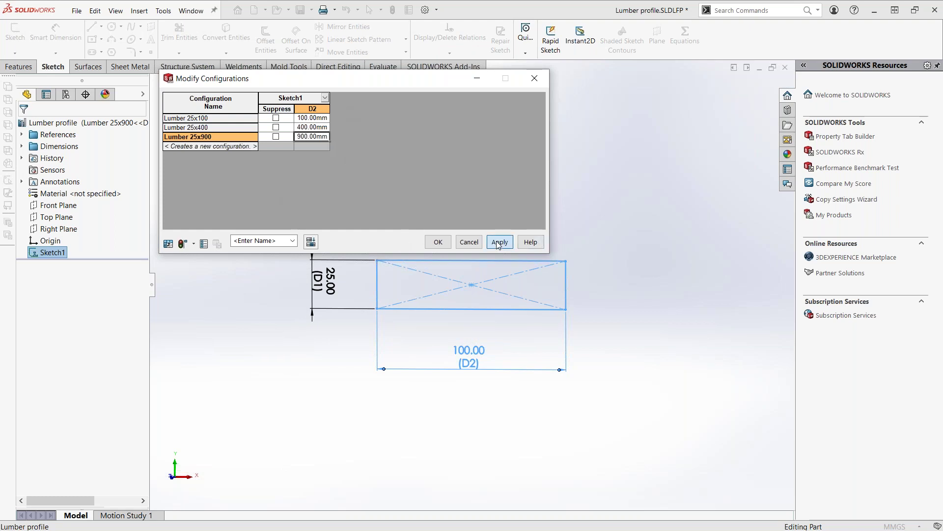
click(436, 234)
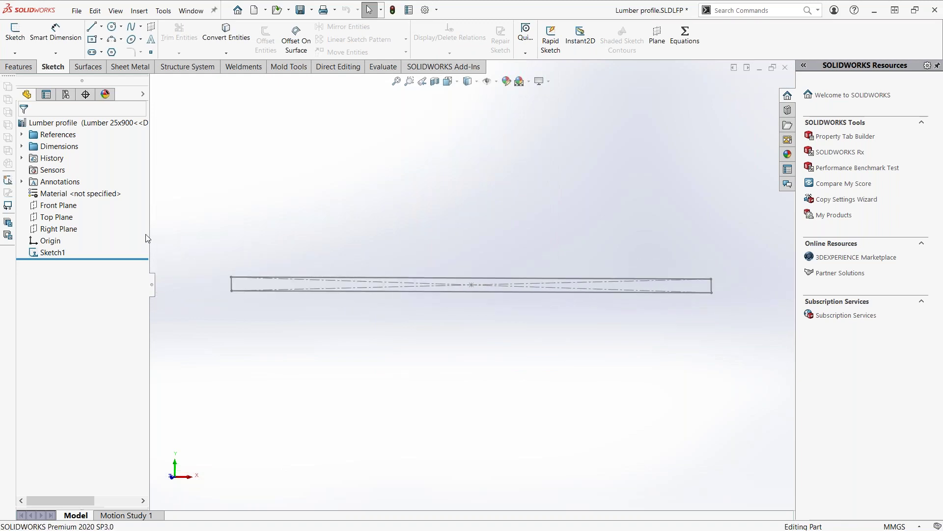
- Cycle through the lumber configurations with rebuild, ending with Lumber 25x100 active
click(66, 94)
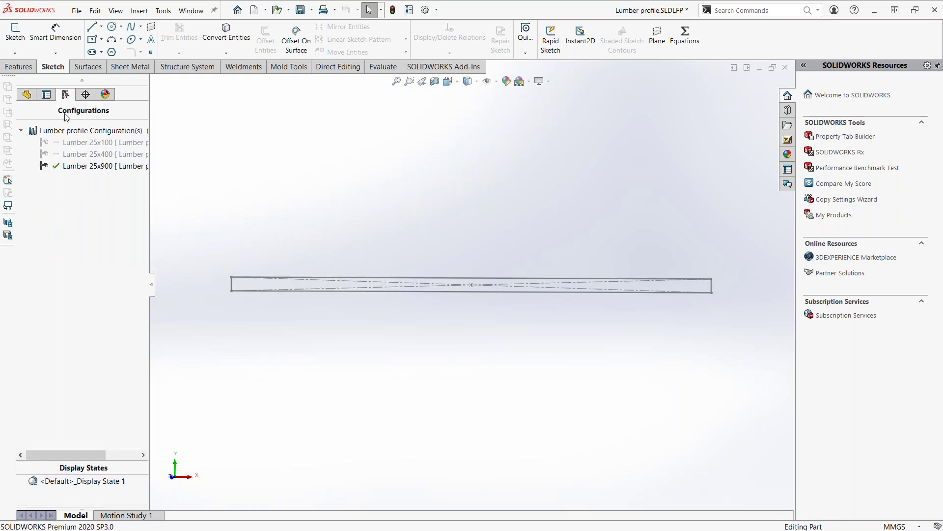
double_click(70, 146)
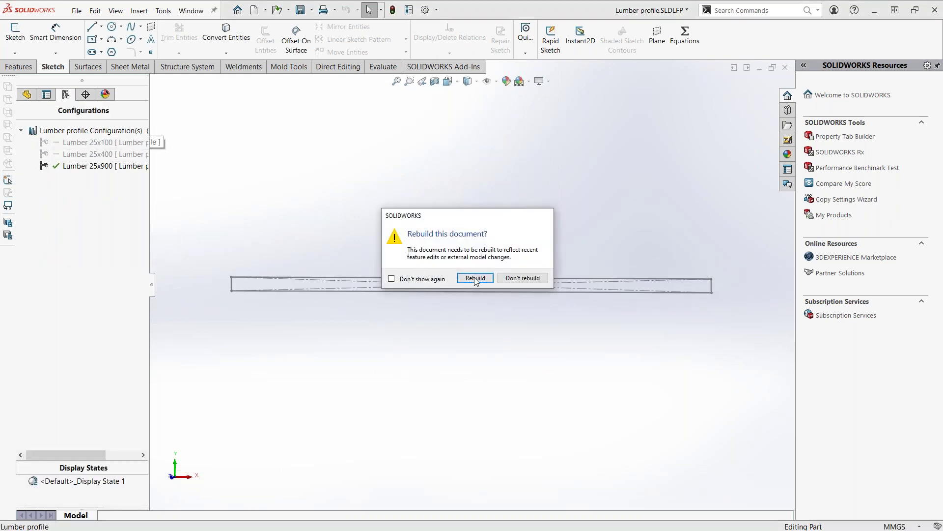
click(475, 278)
double_click(69, 154)
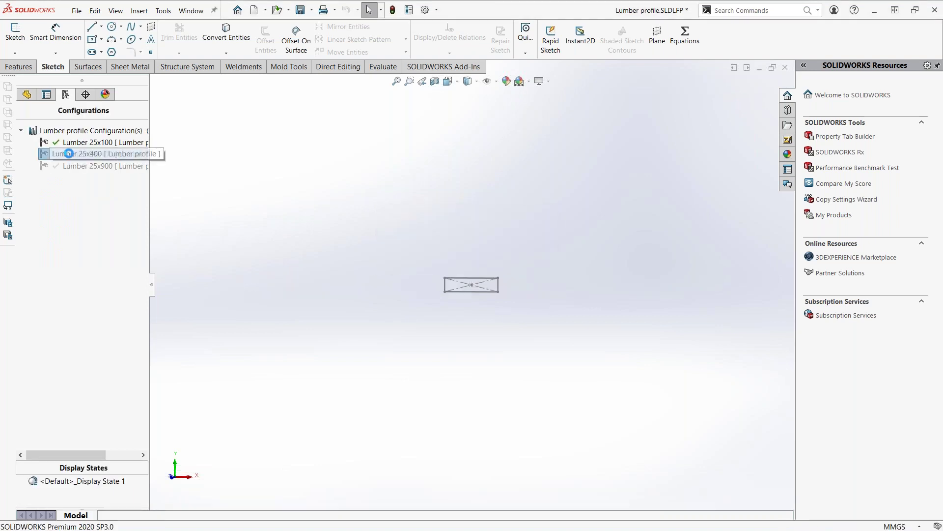
double_click(78, 165)
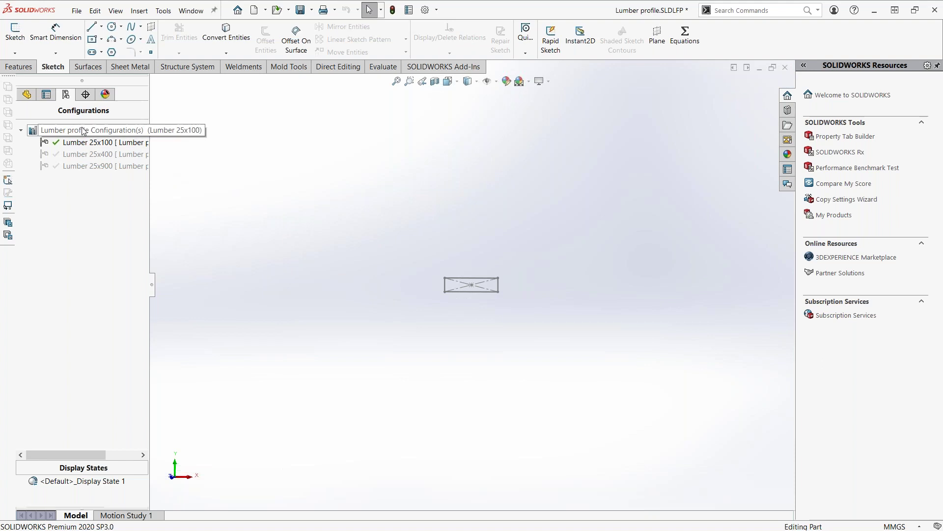
click(28, 95)
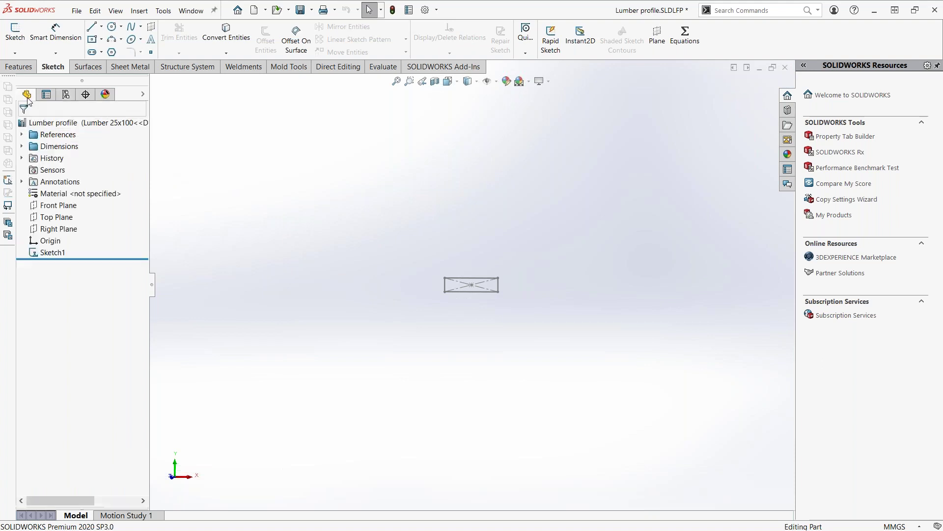
- Assign Cedar as the part material, linking appearance to each configuration
right_click(100, 194)
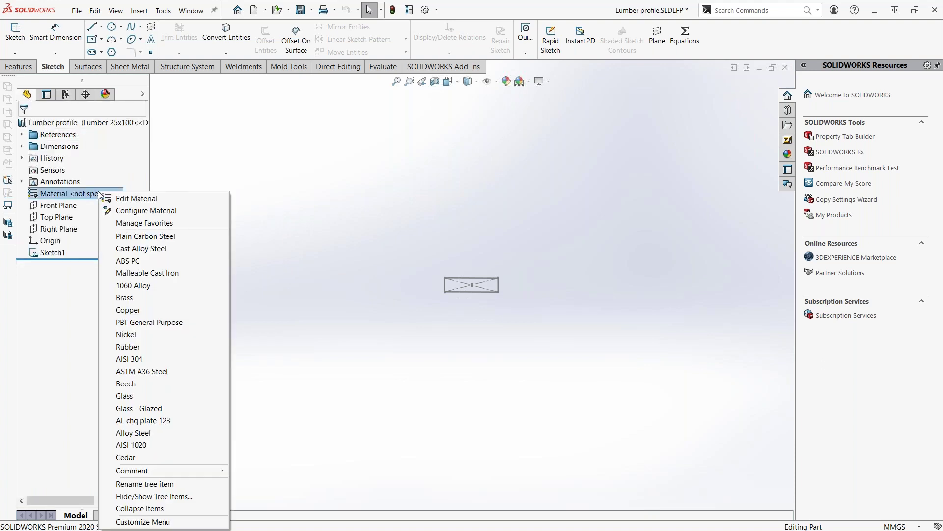
click(148, 460)
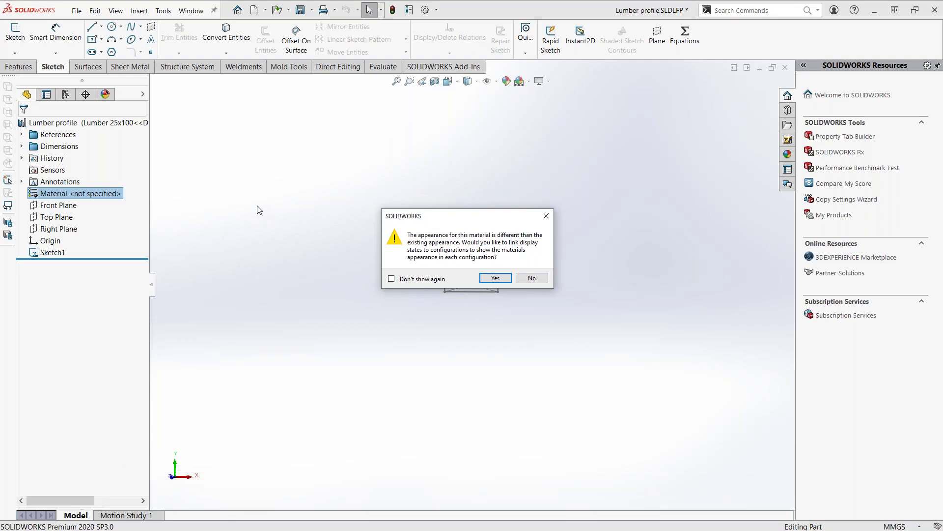
click(489, 277)
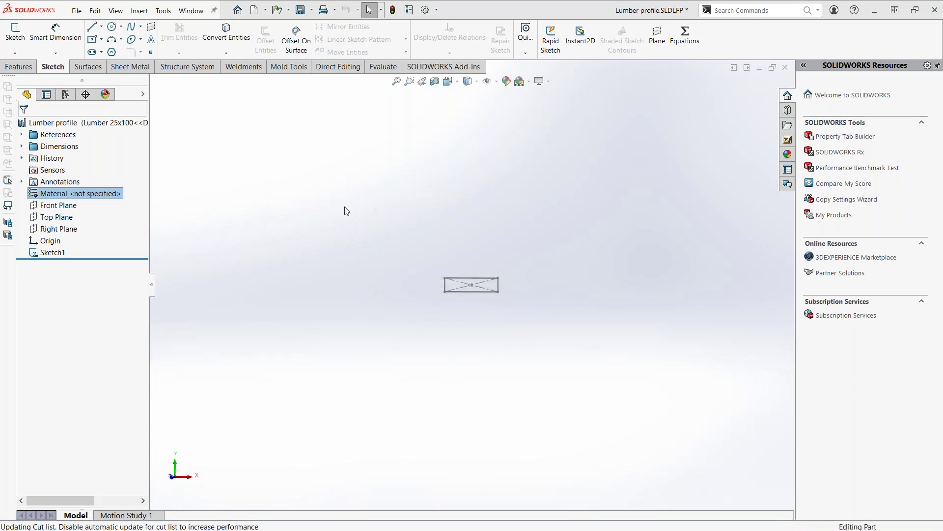
key(f)
middle_drag(413, 194, 228, 236)
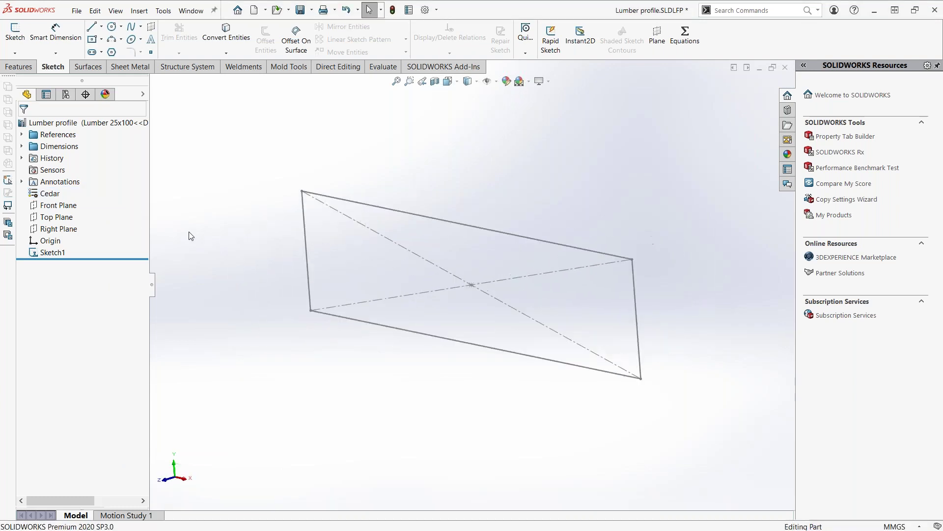
right_click(55, 194)
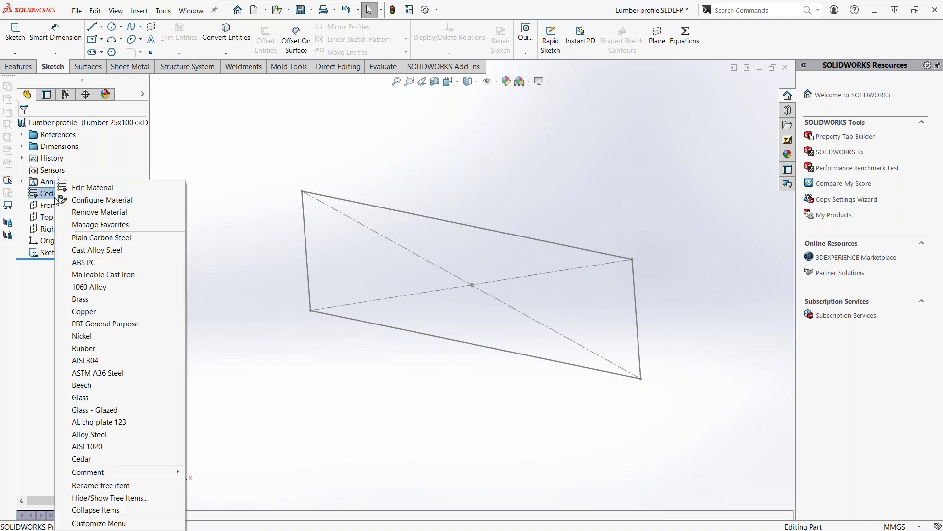
key(Escape)
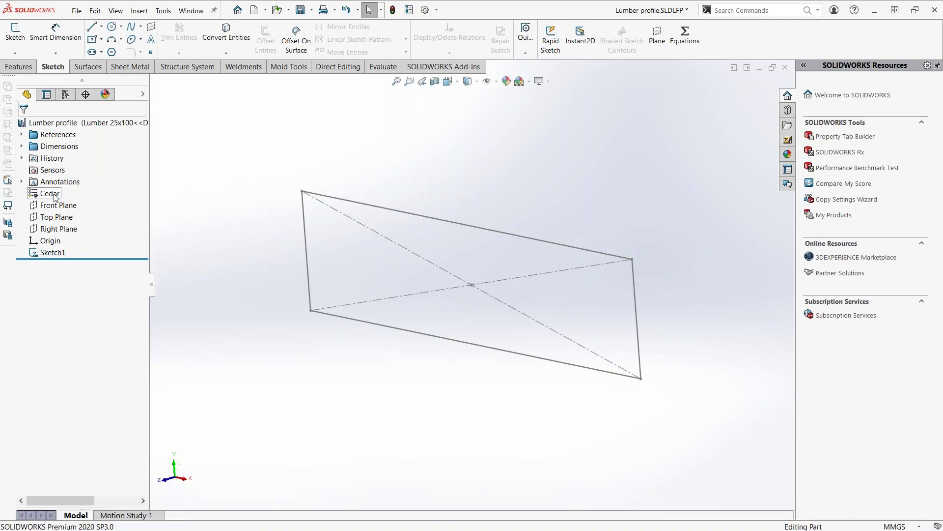
right_click(55, 195)
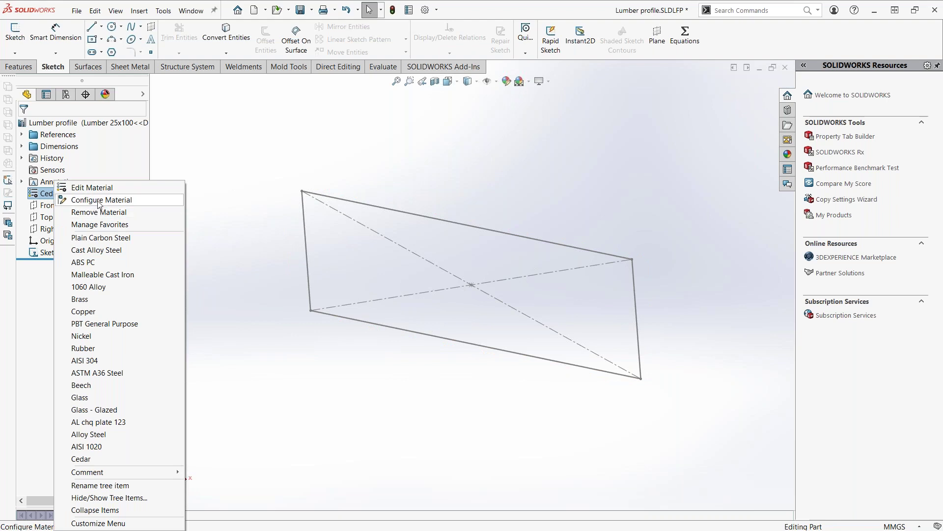
- Set the material to Cedar for Lumber 25x400 and 25x900 in the configuration table
click(99, 200)
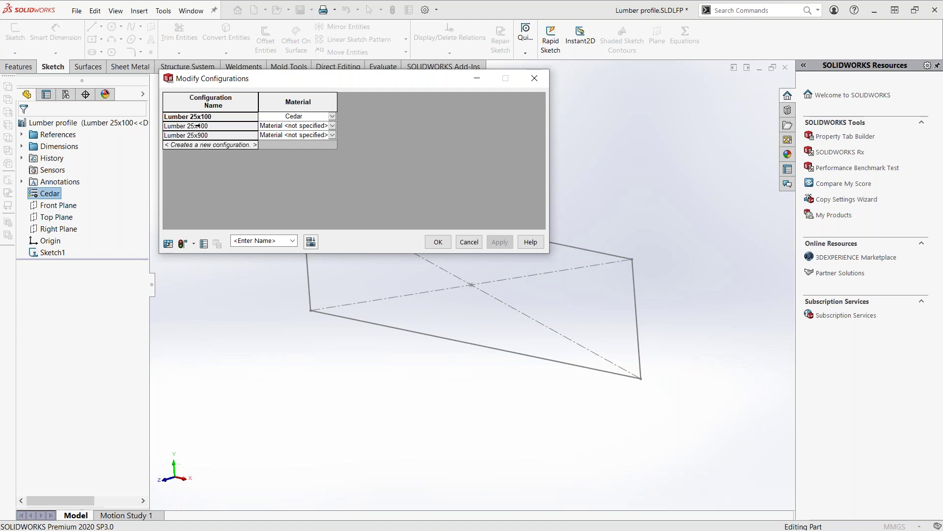
click(332, 125)
scroll(300, 190, down, 3)
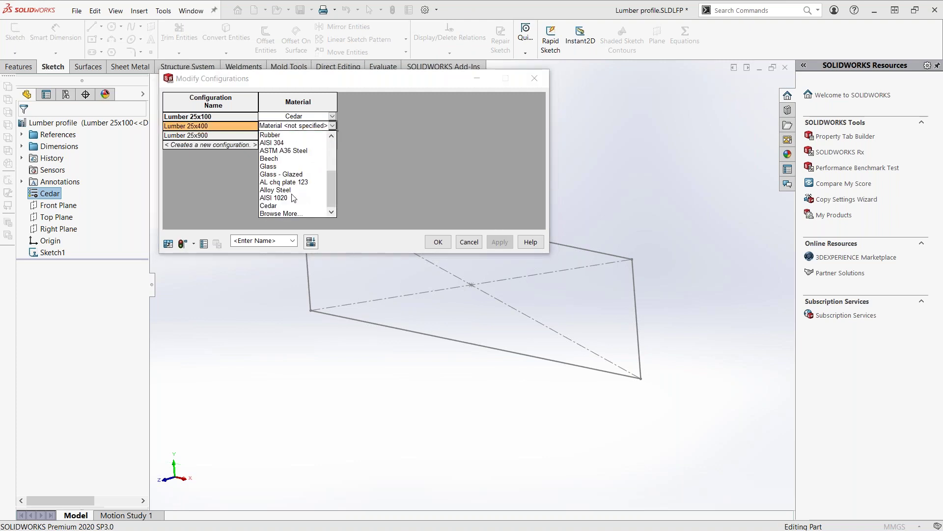
click(276, 209)
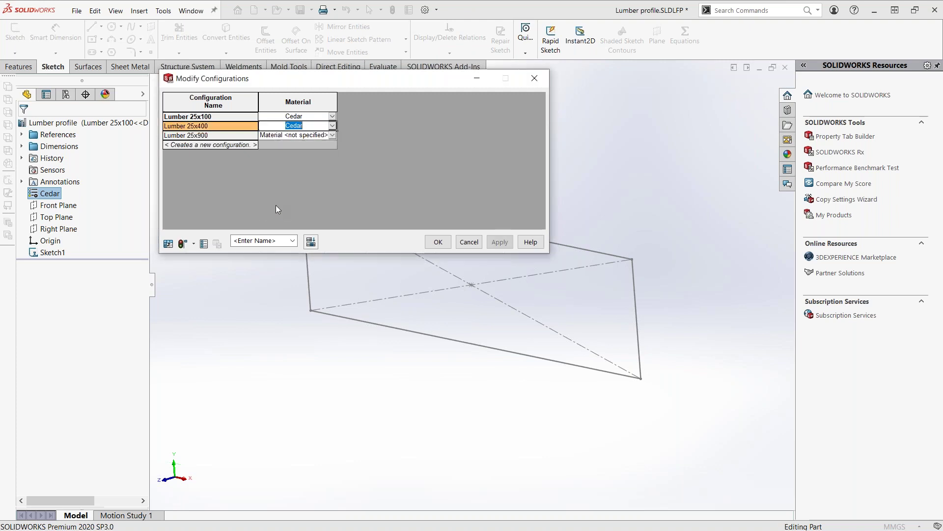
click(332, 136)
scroll(293, 204, down, 2)
scroll(293, 204, down, 1)
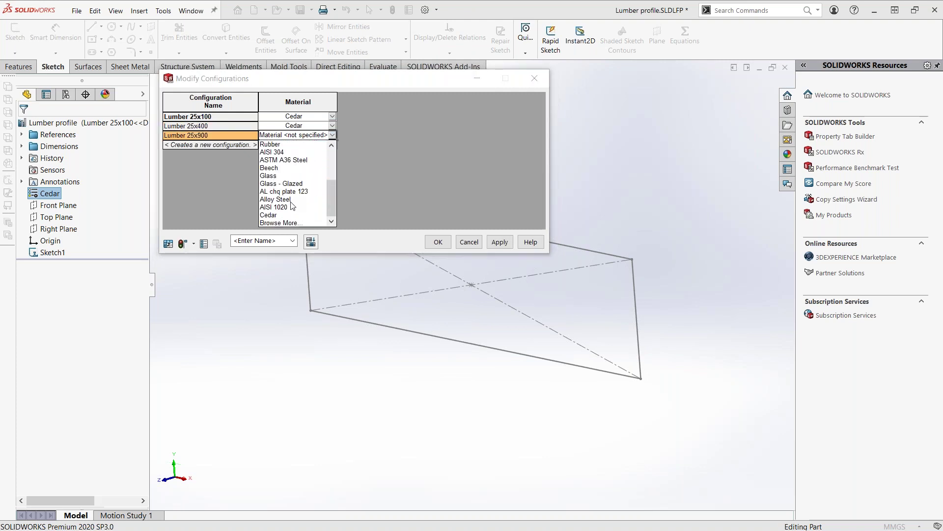
click(275, 215)
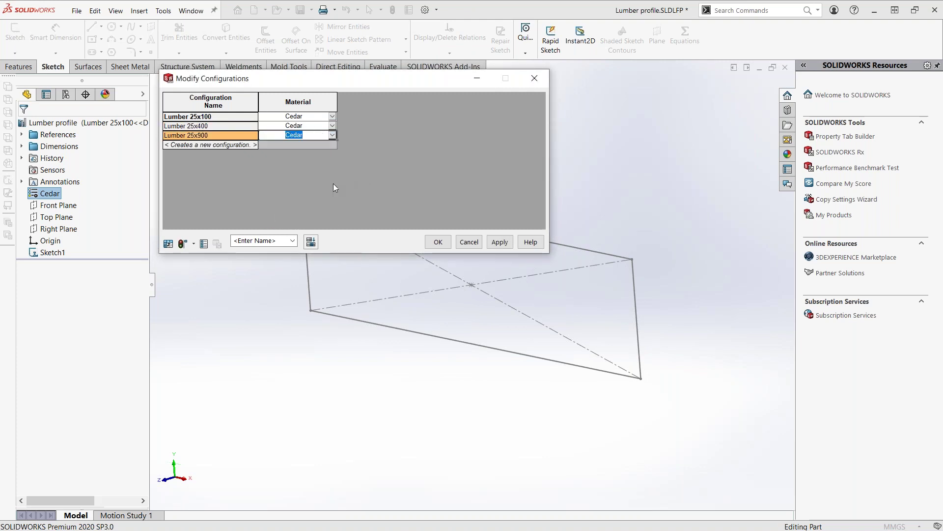
click(499, 241)
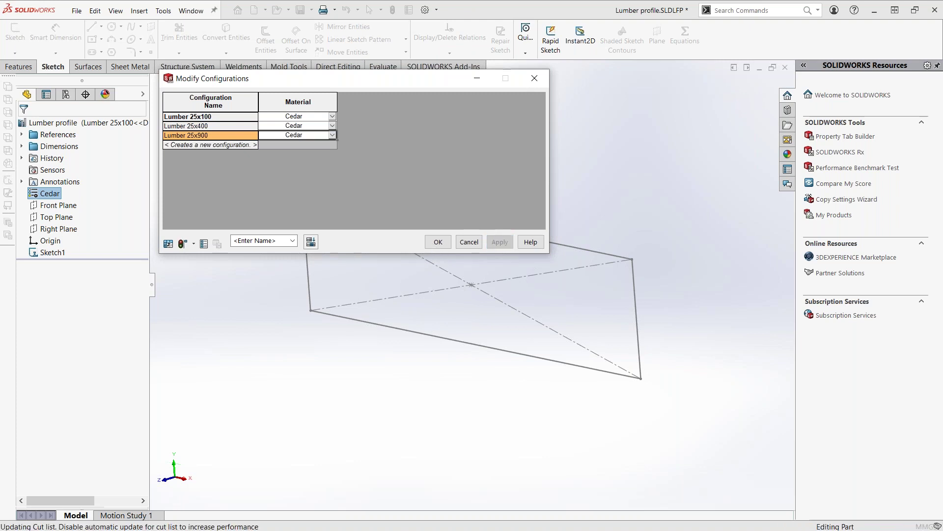
click(438, 242)
mouse_move(260, 174)
middle_down()
mouse_move(269, 149)
mouse_move(247, 151)
mouse_move(252, 167)
middle_up()
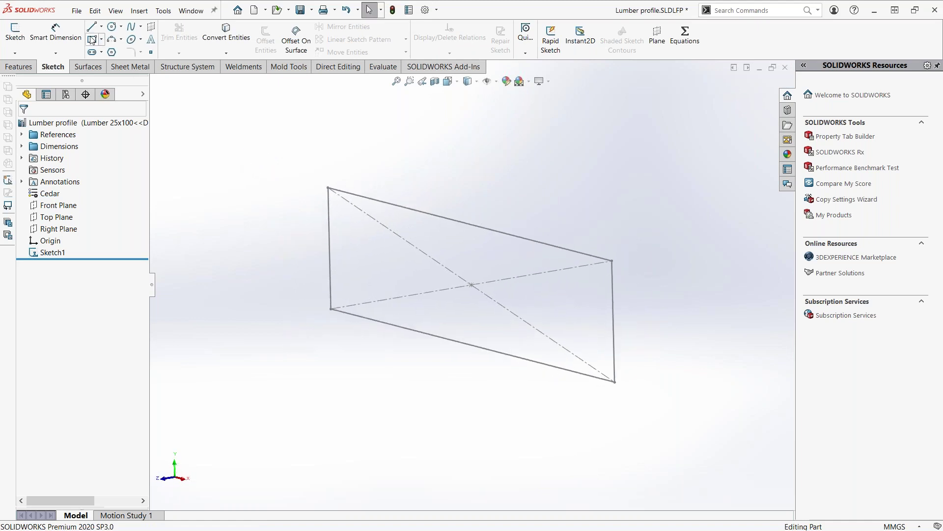
- In Summary Information, add a configuration-specific Description property for Lumber 25x100
click(76, 11)
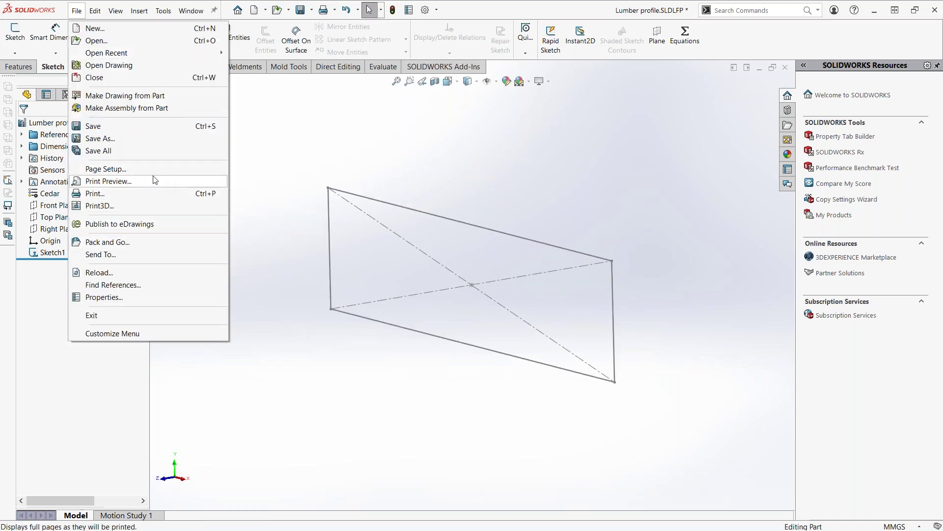
click(121, 298)
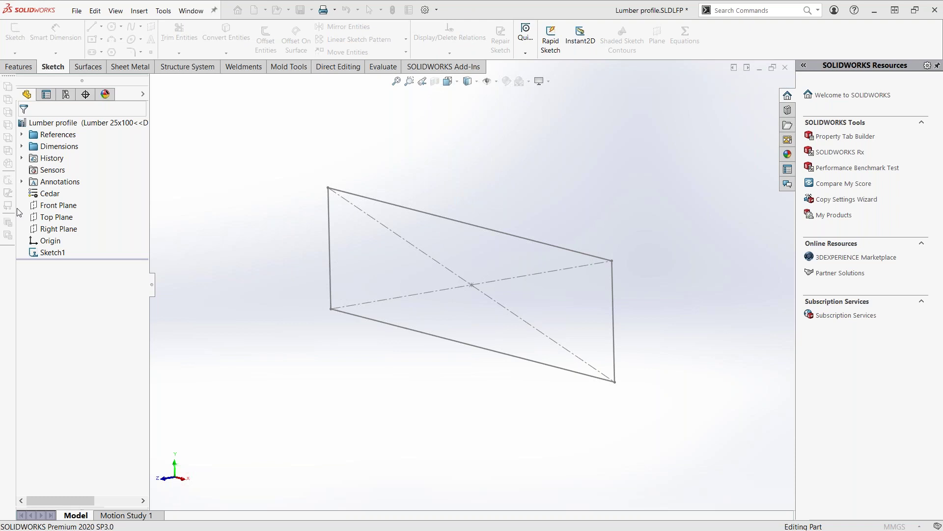
drag(316, 93, 511, 114)
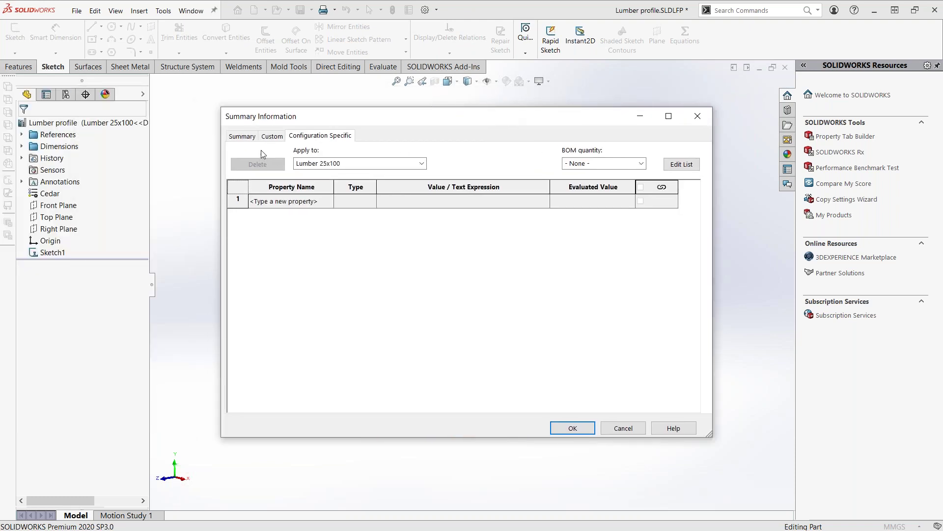
click(281, 202)
click(328, 201)
click(279, 212)
click(392, 205)
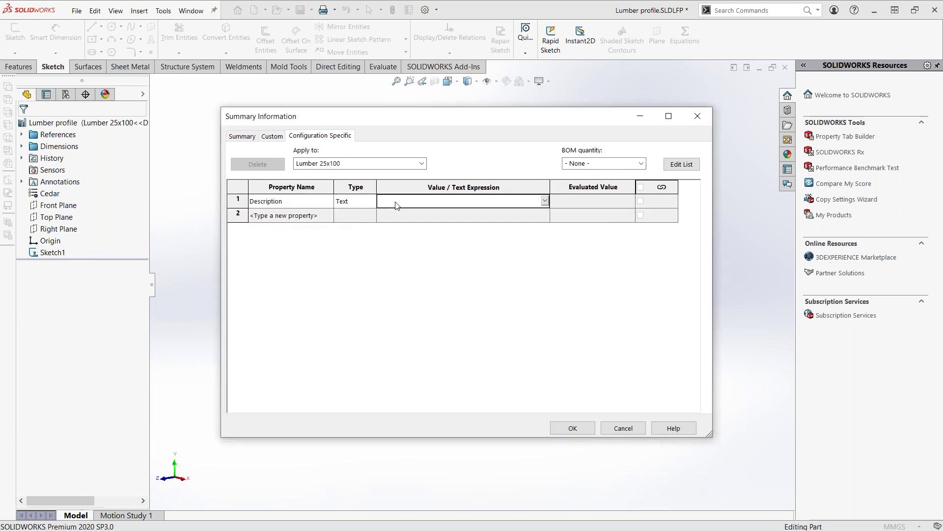
text(K)
text(Lumber)
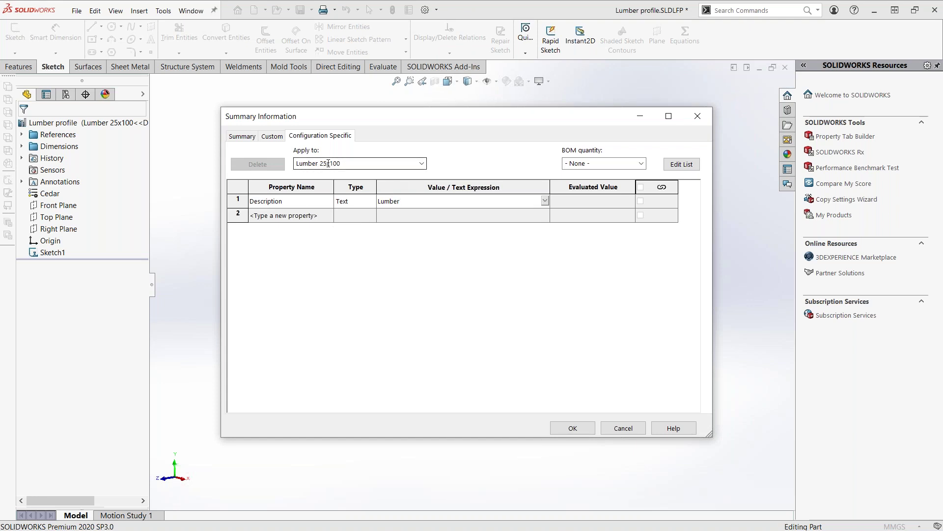
text(25x1)
text(00)
key(Return)
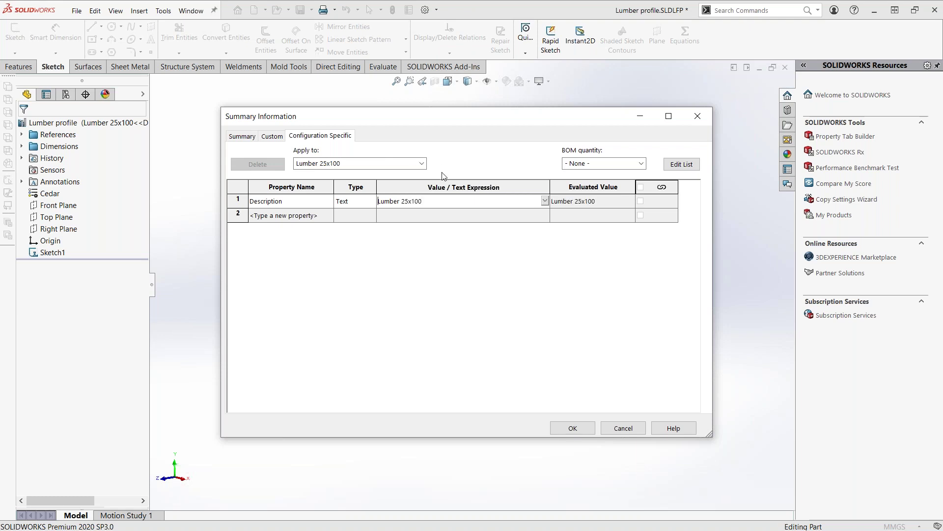
- Add a Description property for the Lumber 25x400 configuration
click(420, 165)
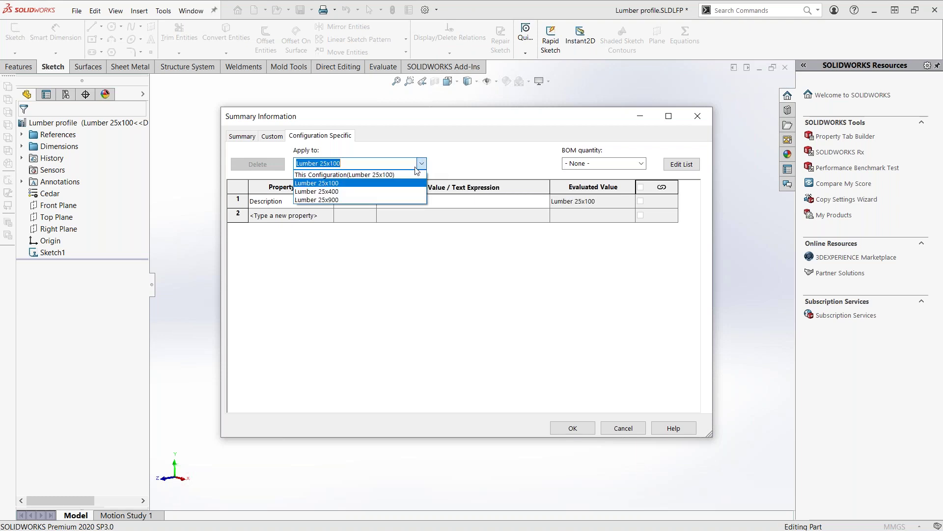
click(349, 191)
click(327, 202)
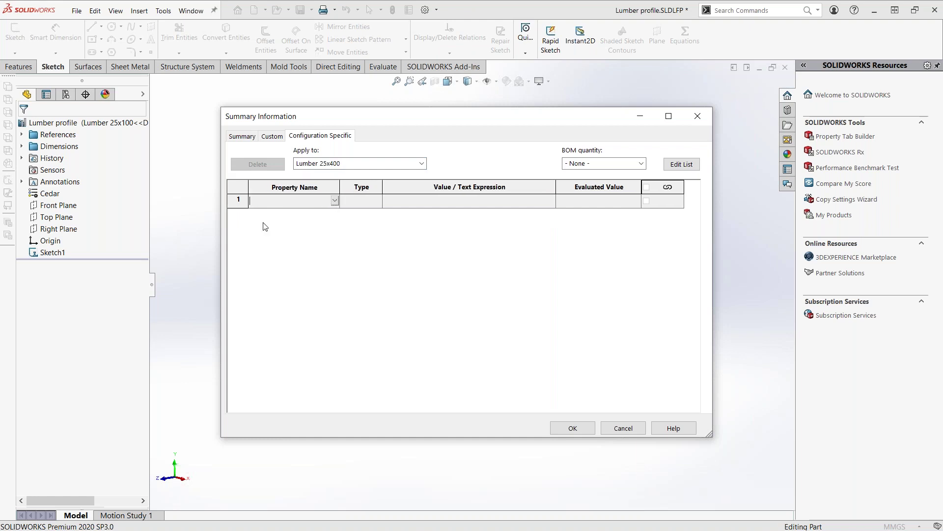
click(336, 199)
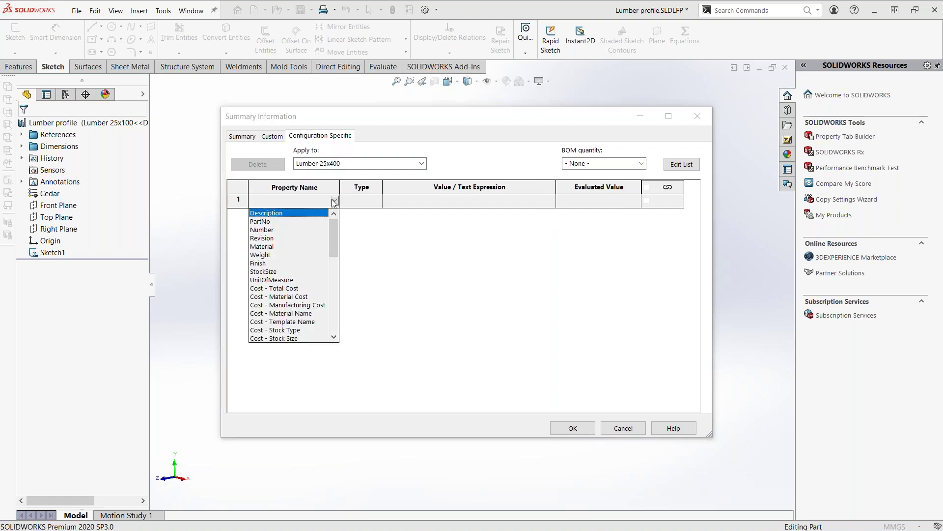
click(265, 214)
click(492, 202)
text(Lumber 25x400)
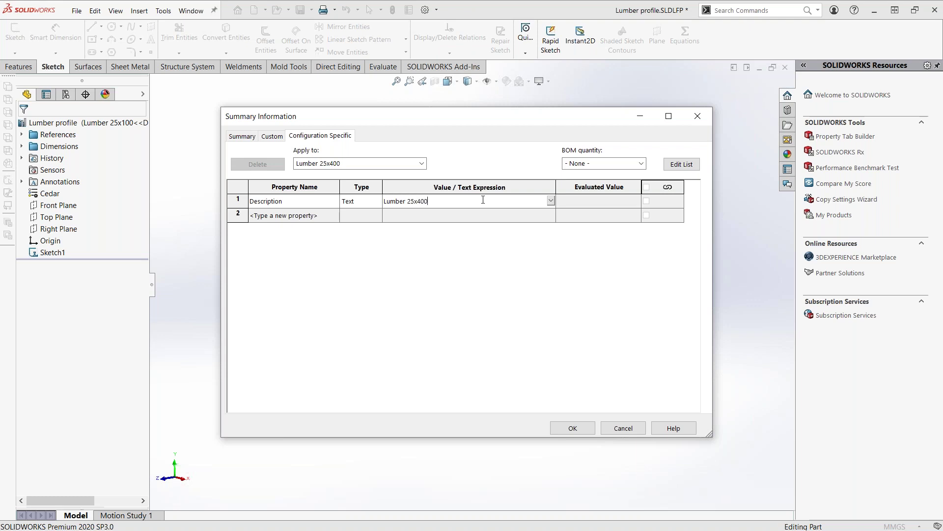
key(Return)
- Add a Description property for Lumber 25x900, then save the lumber profile
click(354, 164)
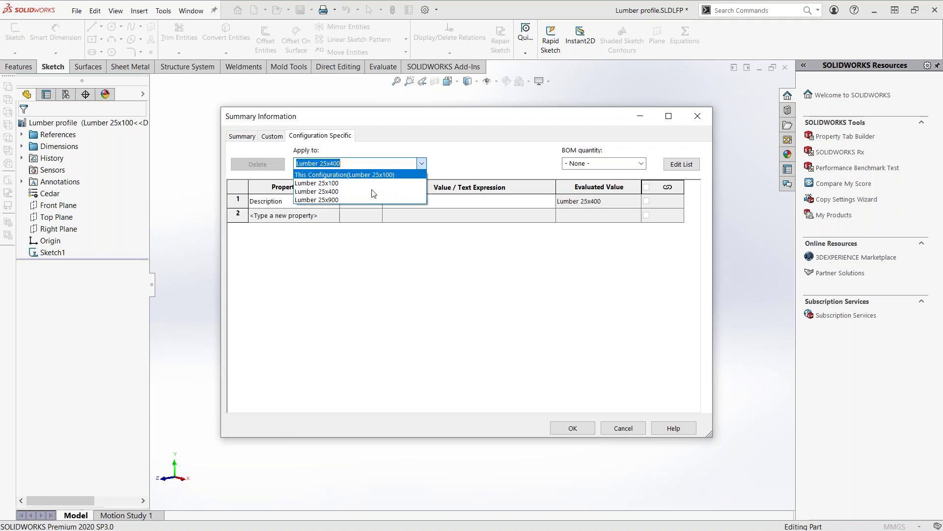
click(329, 200)
click(329, 203)
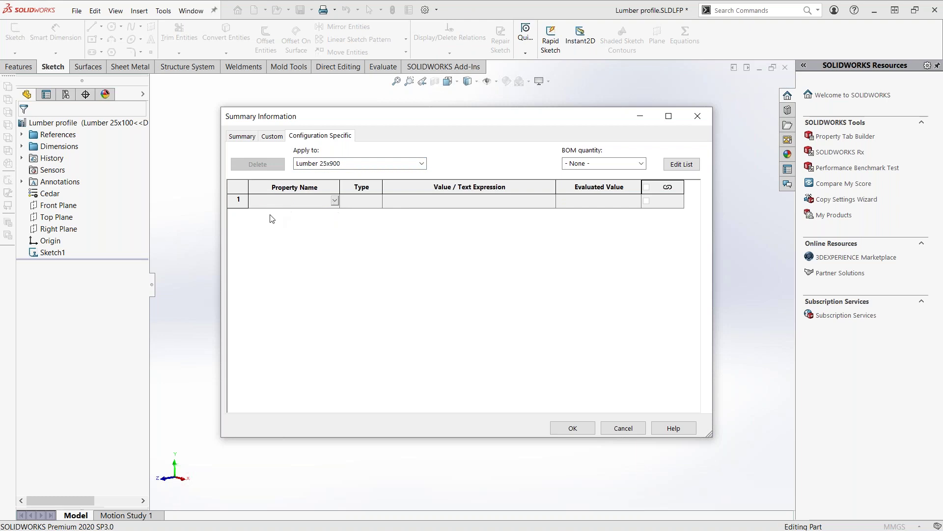
click(335, 200)
click(297, 215)
click(400, 199)
text(Lumber 25x900)
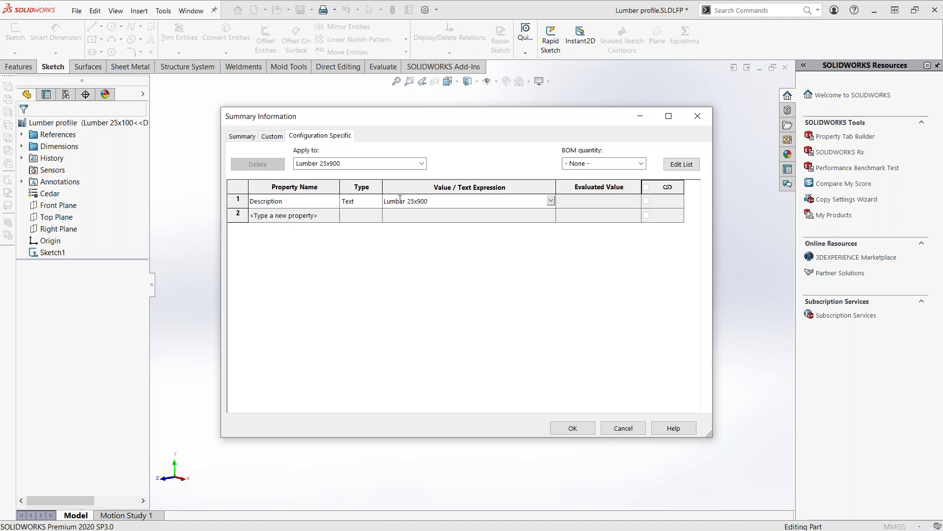
click(570, 428)
key(f)
click(300, 10)
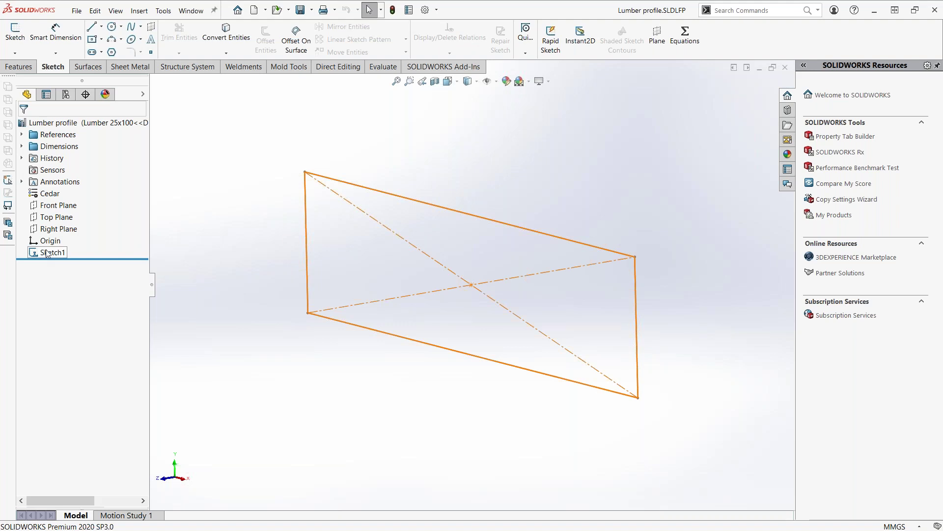
- Create a new blank part document
click(66, 95)
click(27, 95)
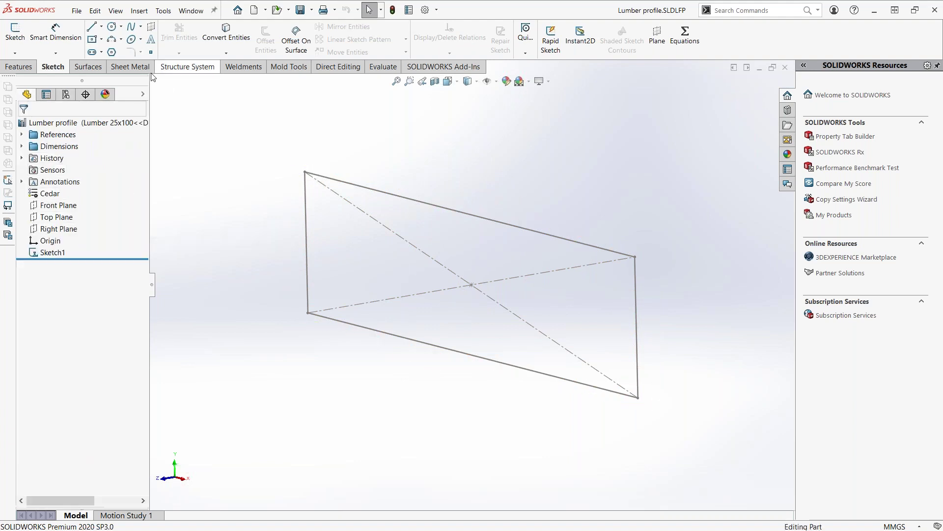
click(76, 11)
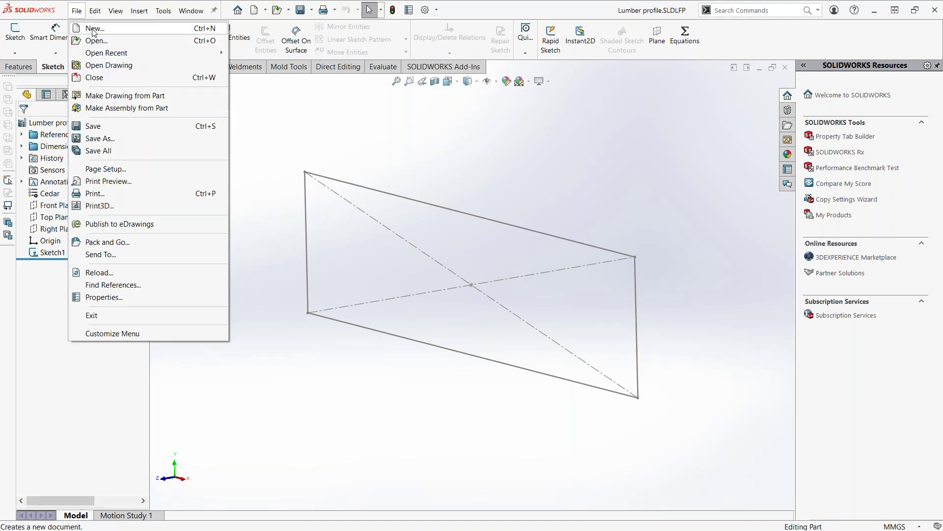
click(95, 29)
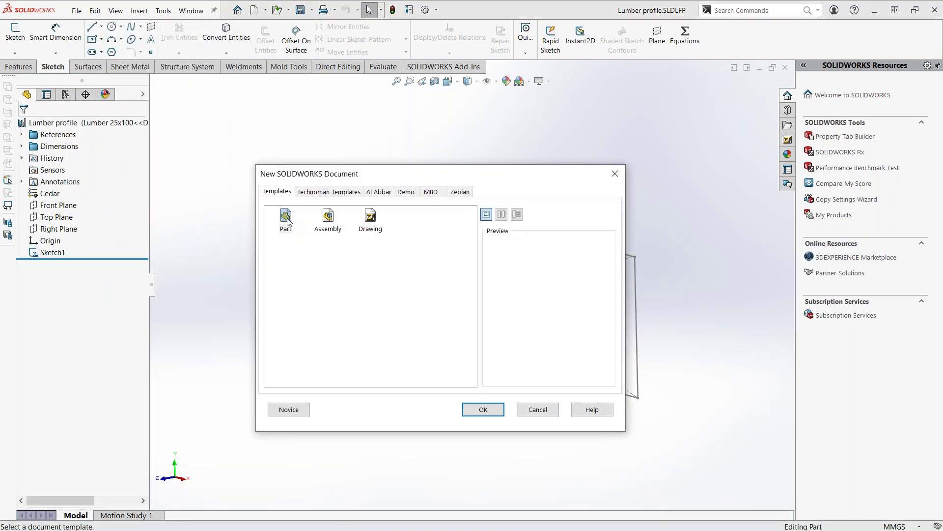
double_click(287, 219)
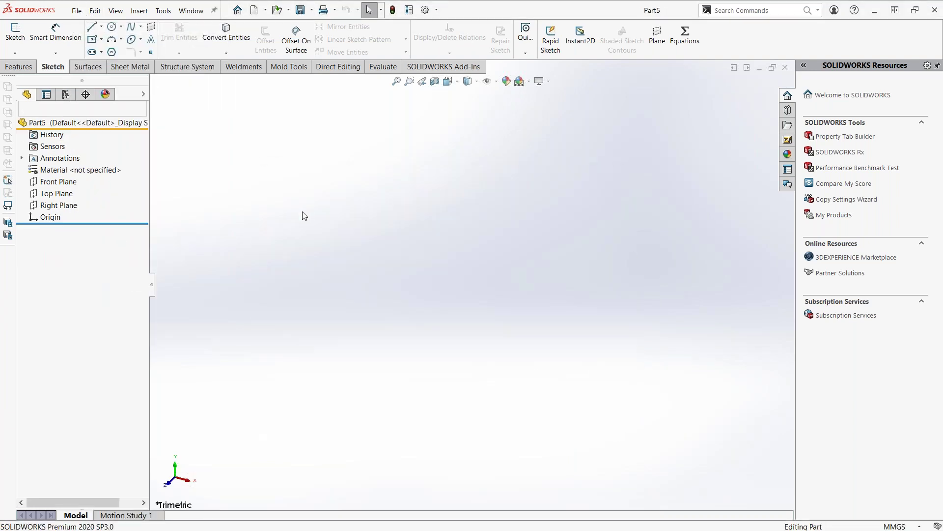
- Sketch a center rectangle on the Front Plane, centred on the origin
click(58, 181)
click(91, 176)
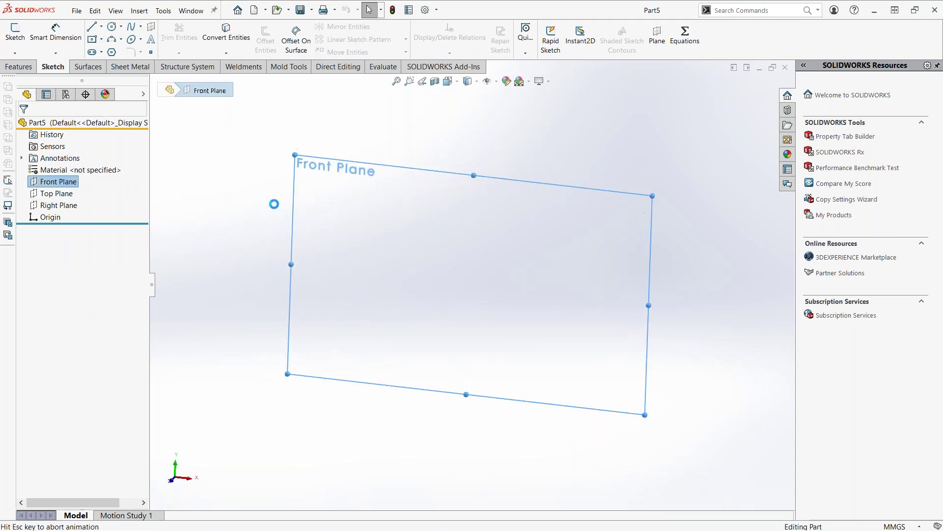
click(92, 39)
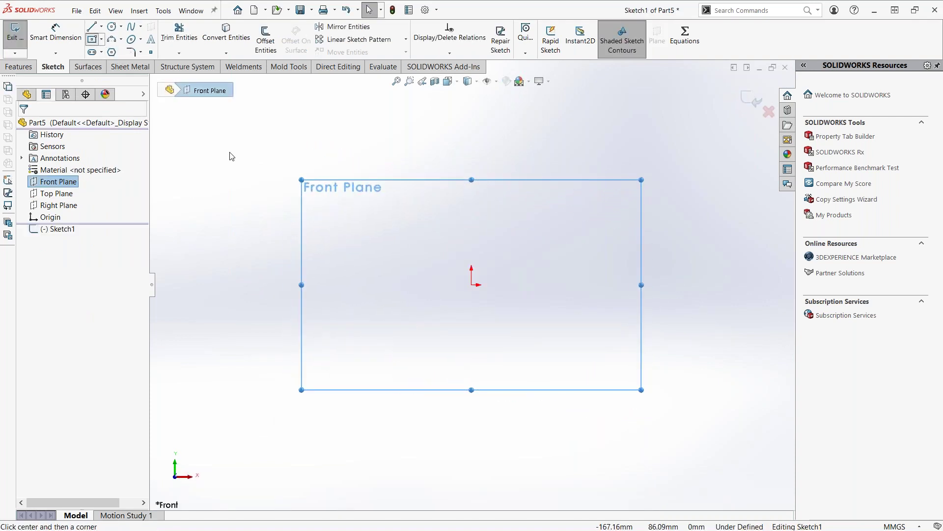
click(471, 285)
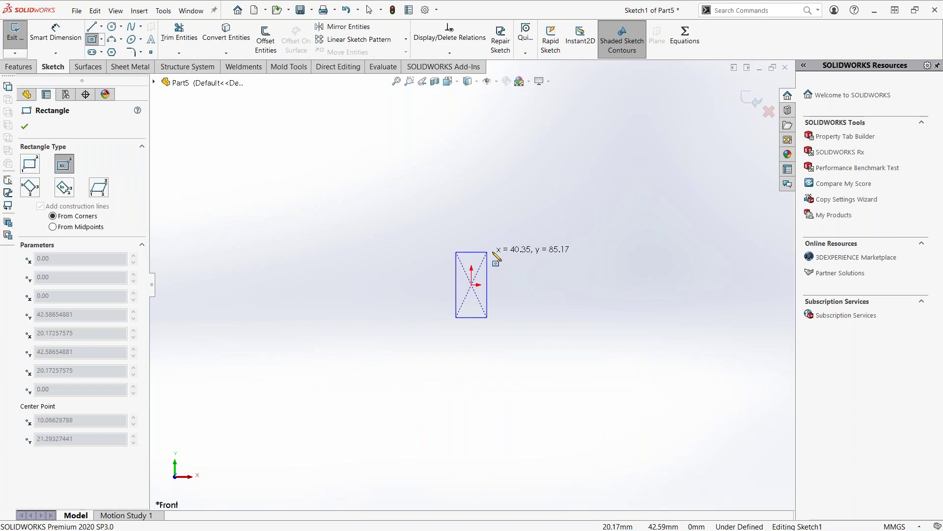
click(599, 134)
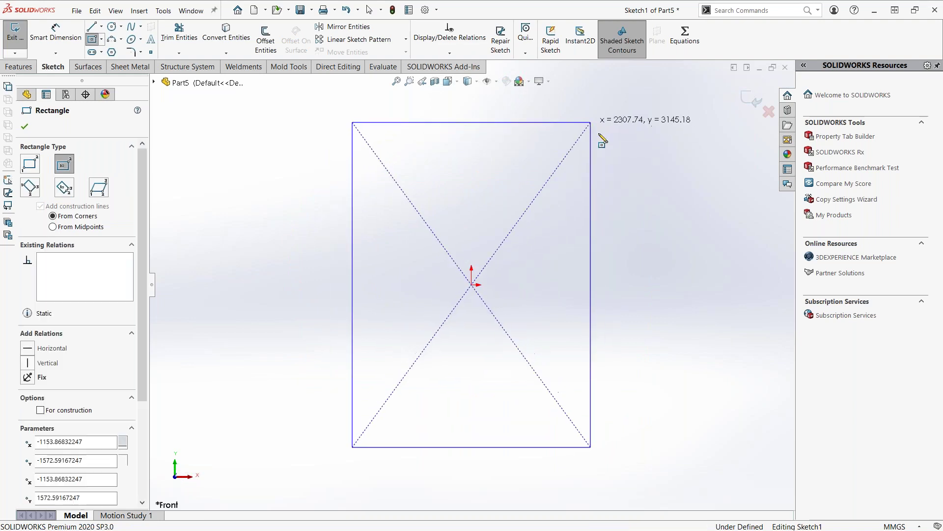
right_click(624, 140)
click(644, 146)
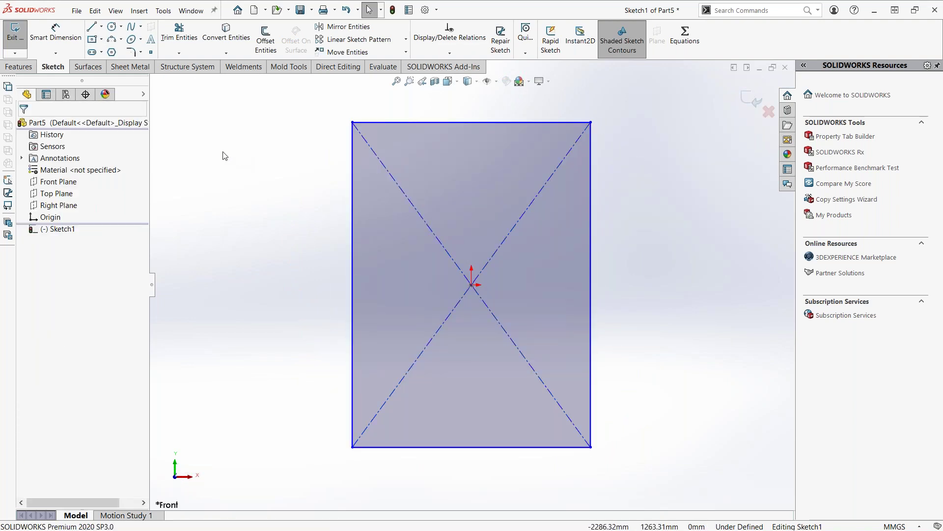
- Dimension the rectangle's left edge to 2000 mm and exit the sketch
click(55, 32)
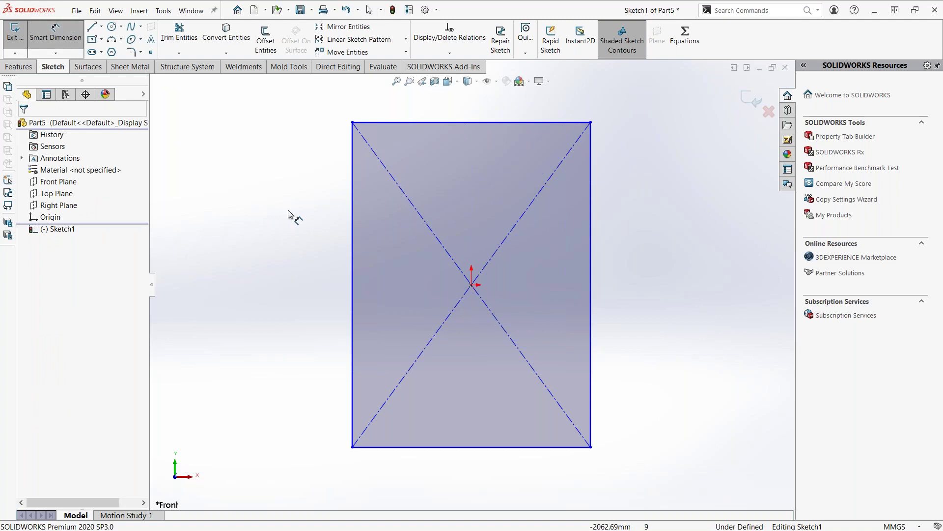
click(353, 245)
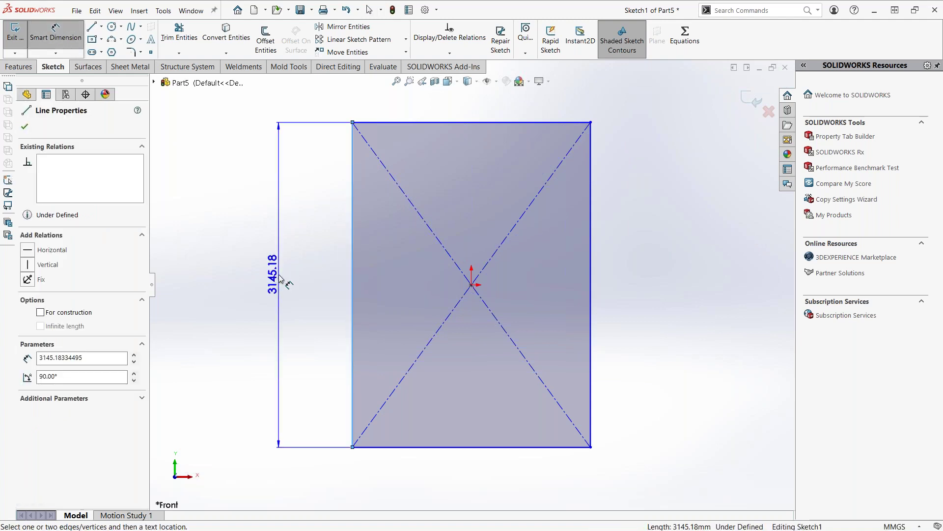
click(280, 279)
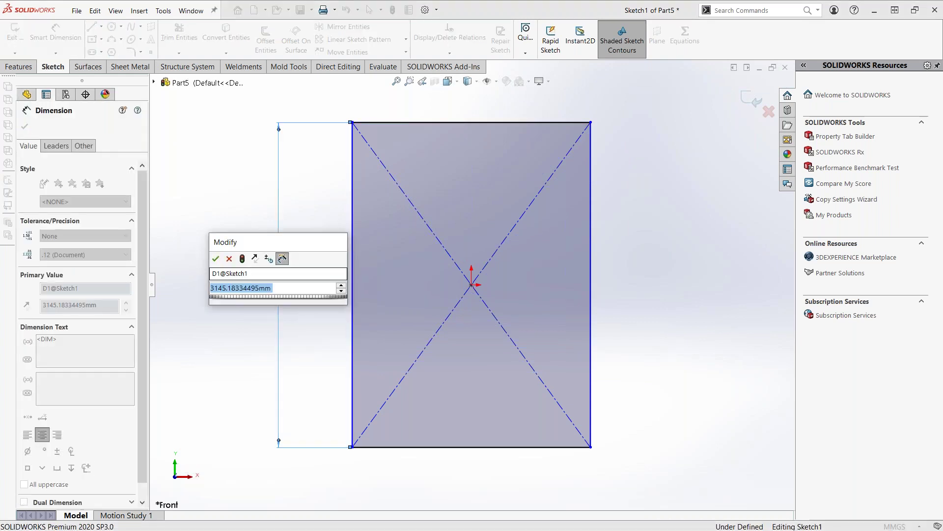
text(100)
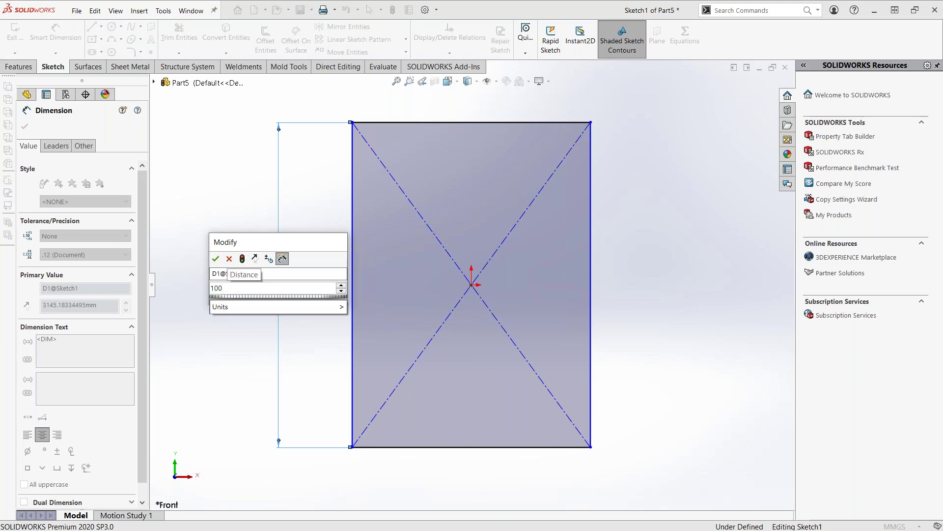
key(BackSpace)
key(BackSpace)
key(BackSpace)
text(2000)
key(Return)
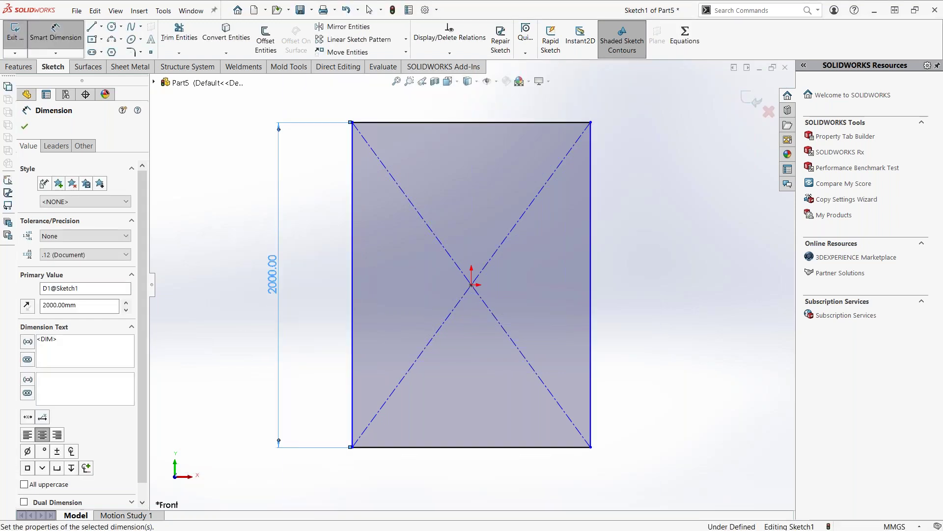
click(14, 32)
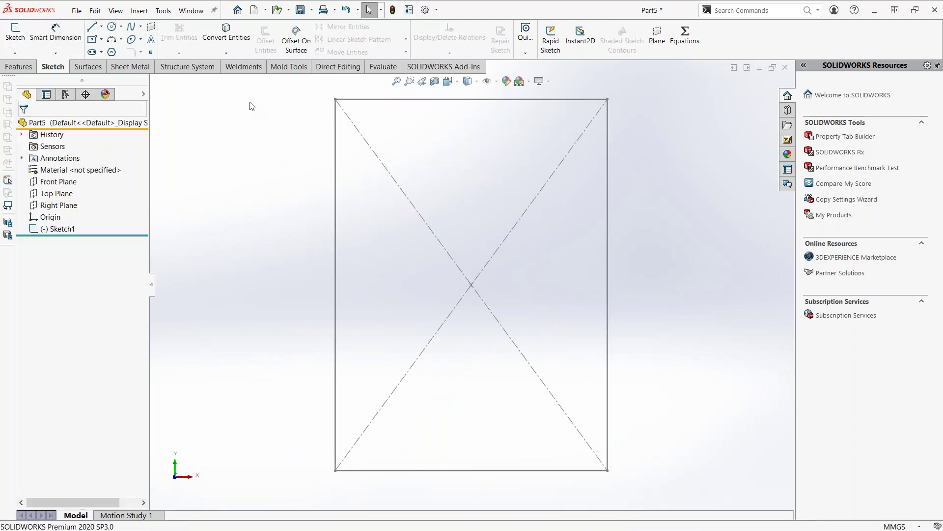
- Start a weldment structural member using the Lumber standard and the 25x100 size
click(244, 66)
click(81, 39)
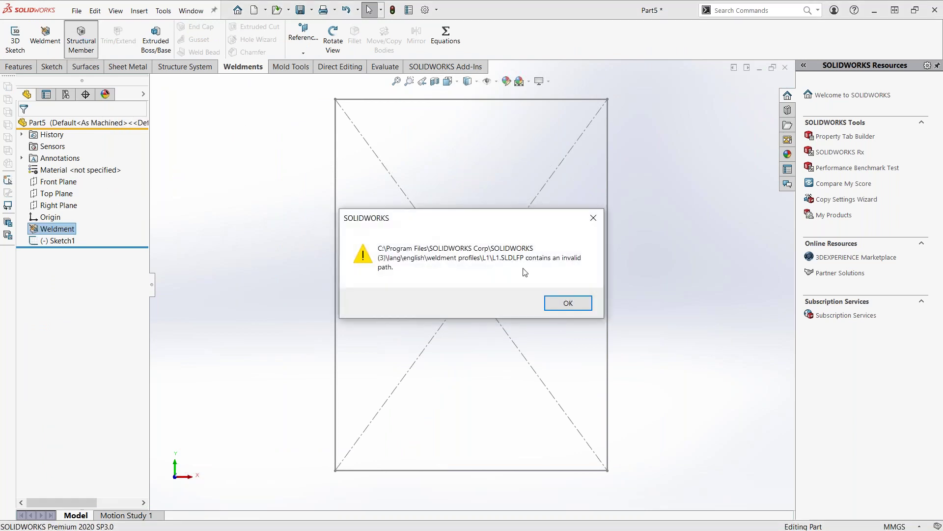
click(560, 308)
click(59, 200)
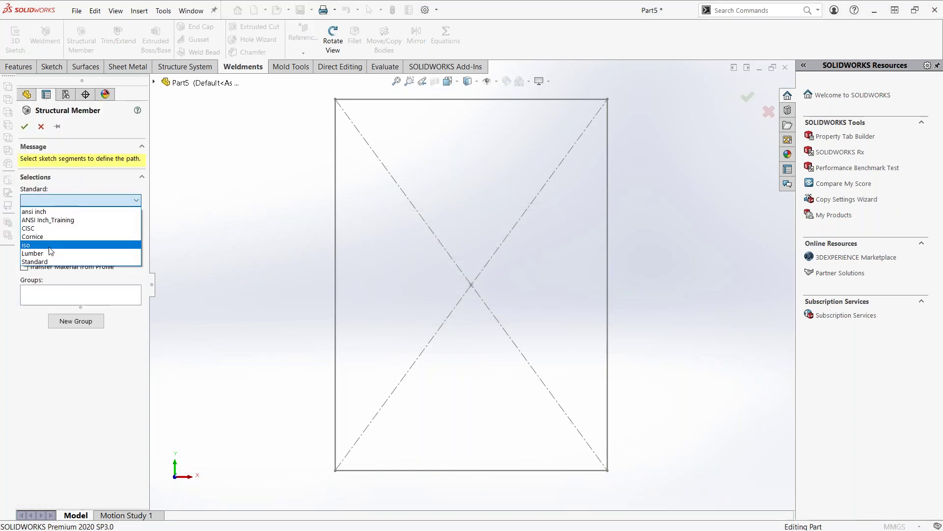
click(33, 253)
click(47, 226)
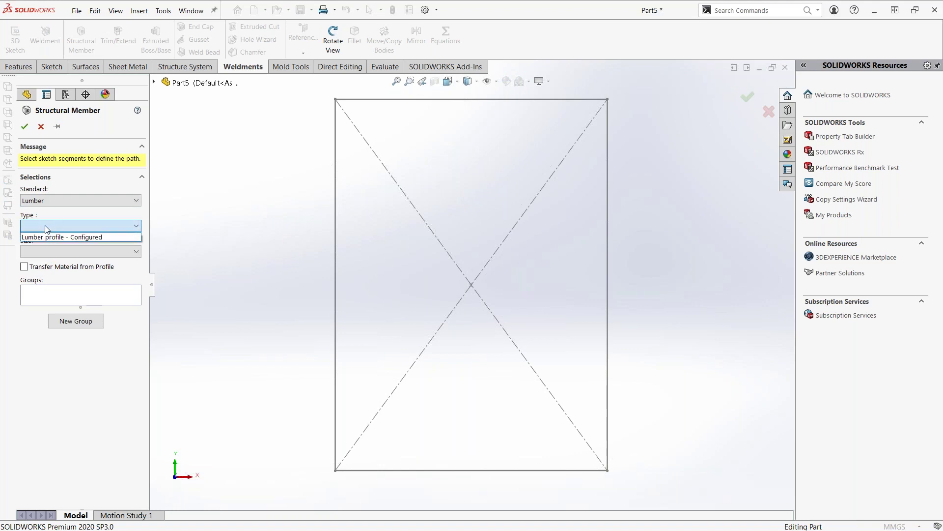
click(47, 236)
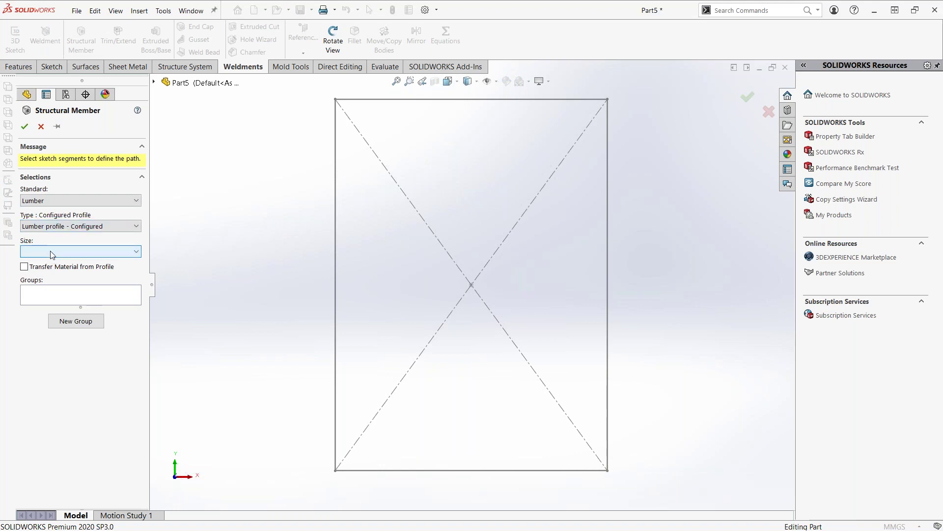
click(52, 253)
click(57, 264)
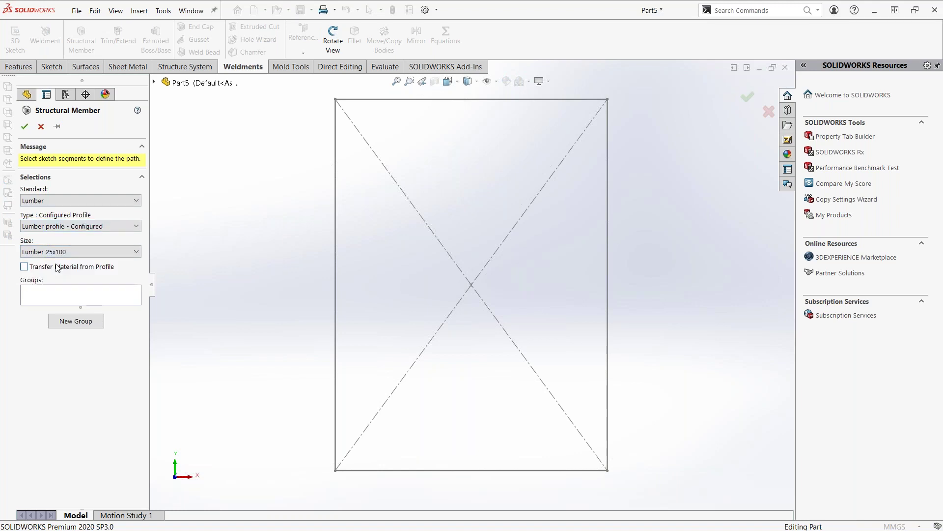
- Select all four rectangle edges as the path and accept the mitred frame
click(336, 243)
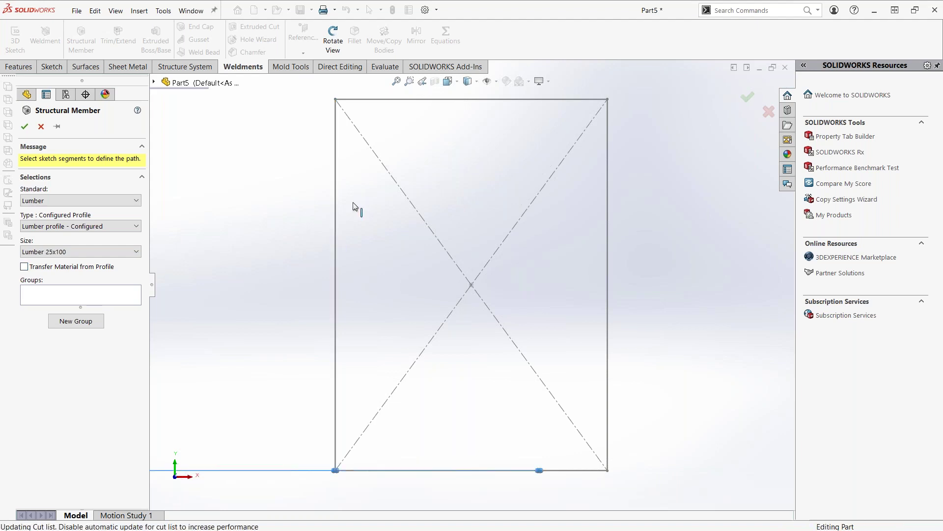
click(516, 98)
click(608, 197)
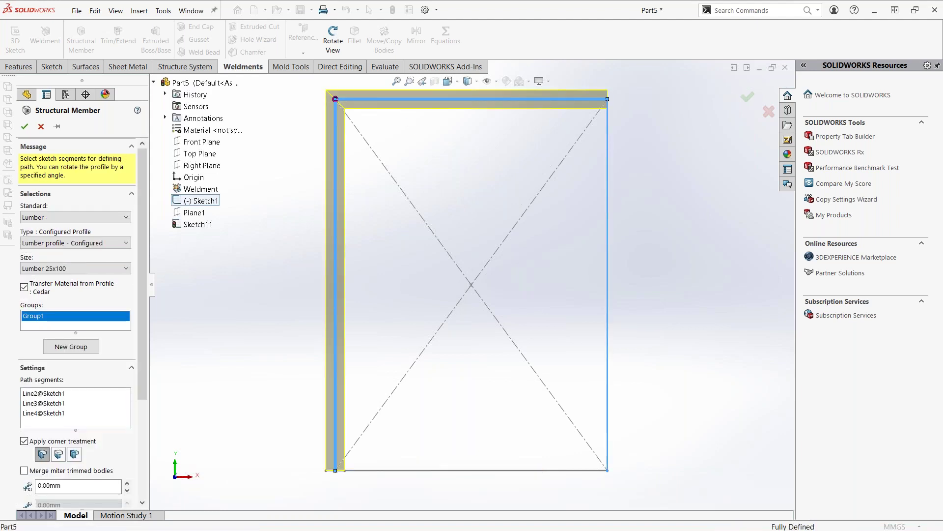
click(508, 471)
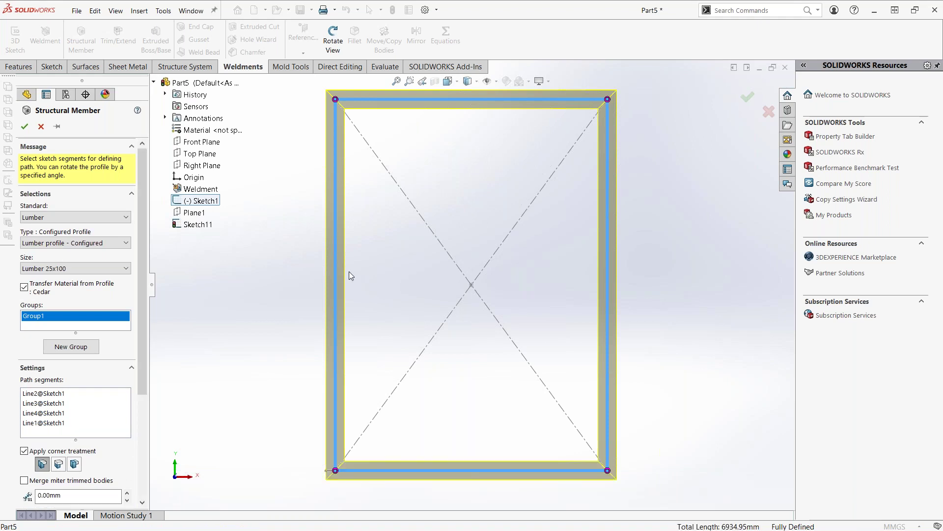
middle_drag(380, 177, 611, 128)
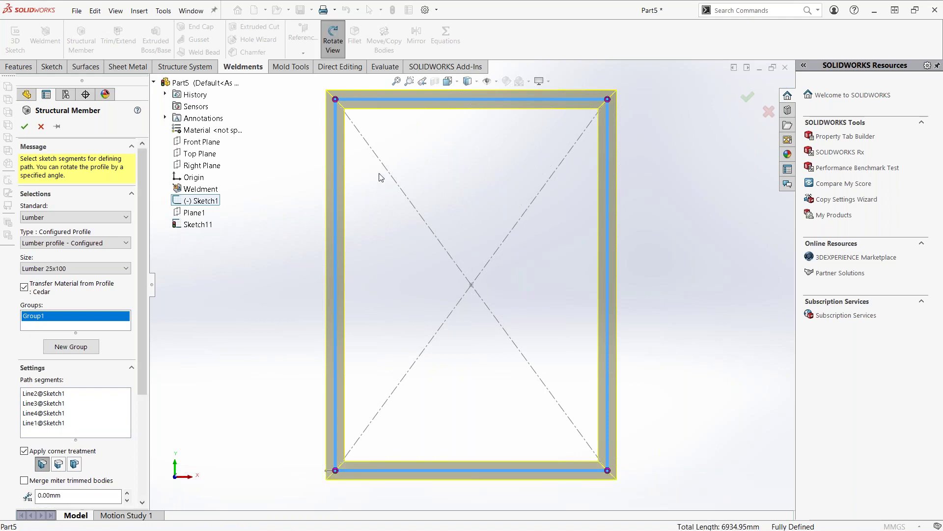
scroll(612, 128, down, 5)
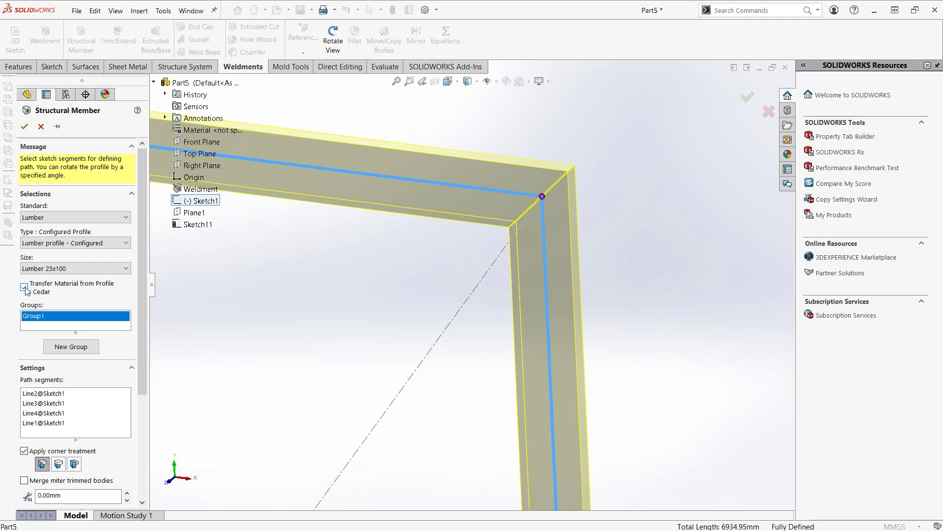
key(f)
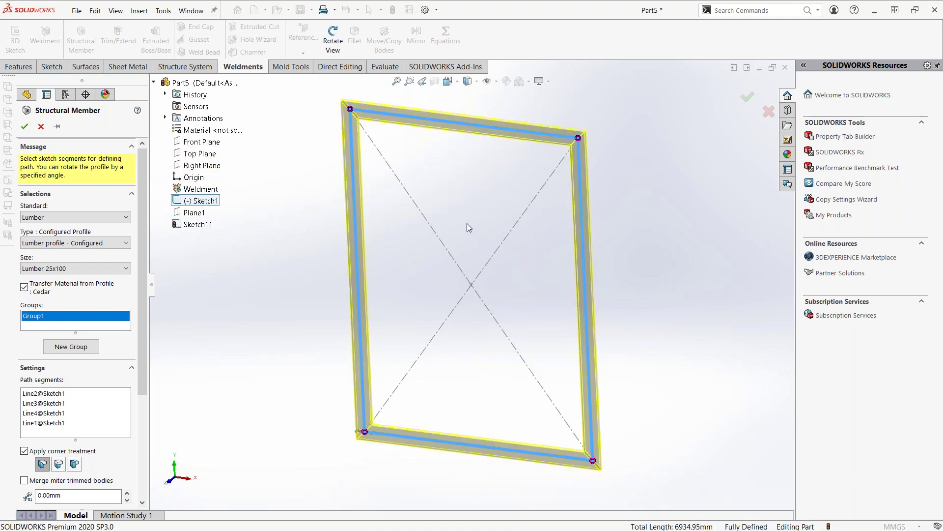
key(z)
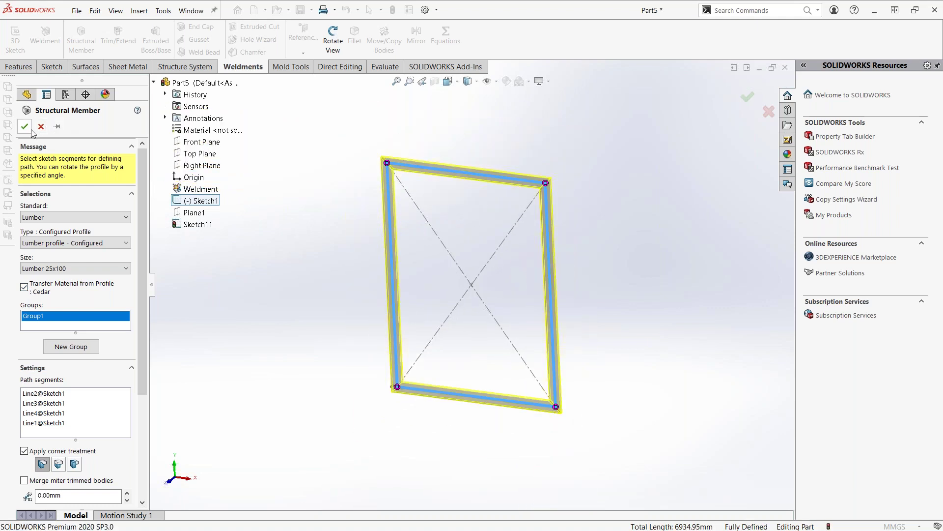
click(24, 127)
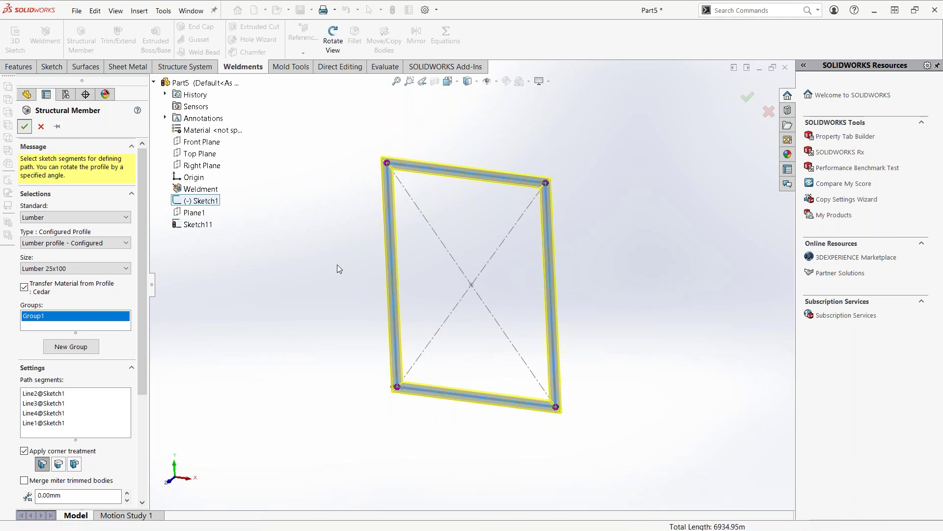
- Fit the frame in view and expand Cut list(4) to show its Lumber 25x100 groups
click(76, 10)
click(314, 293)
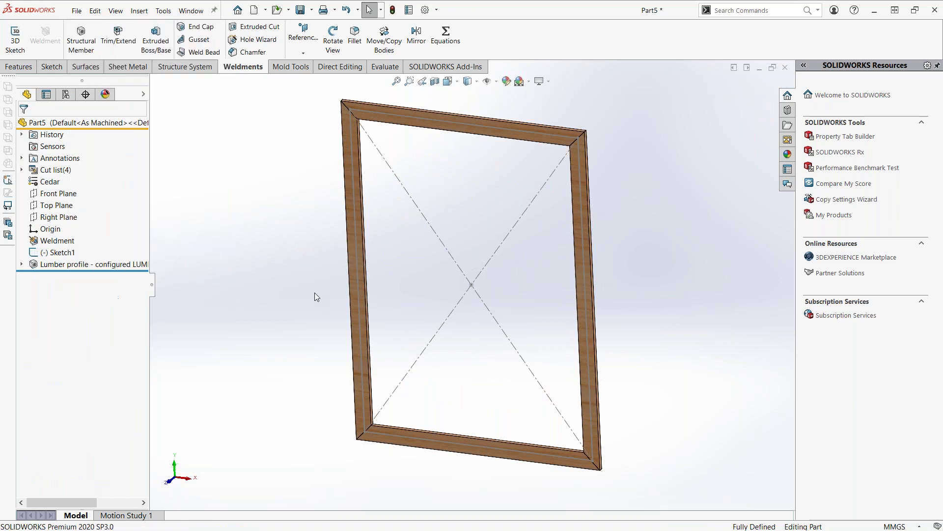
key(f)
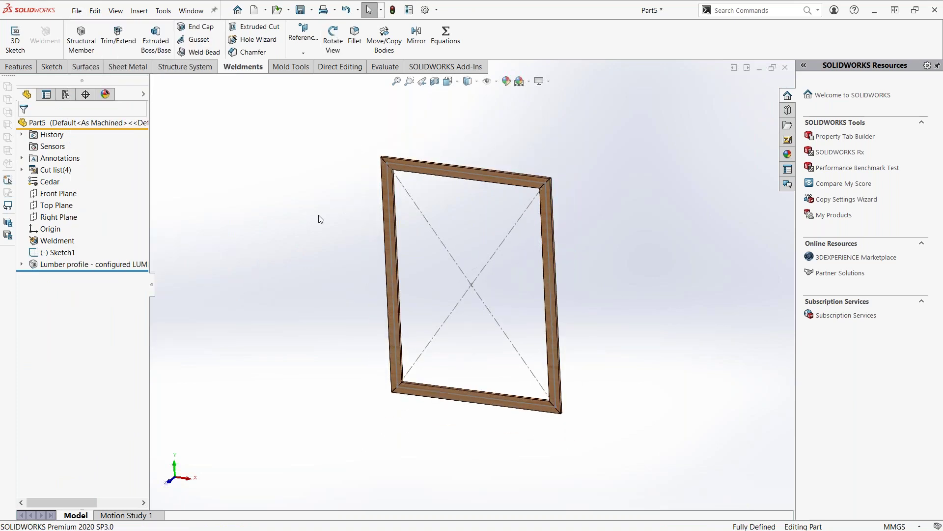
click(22, 170)
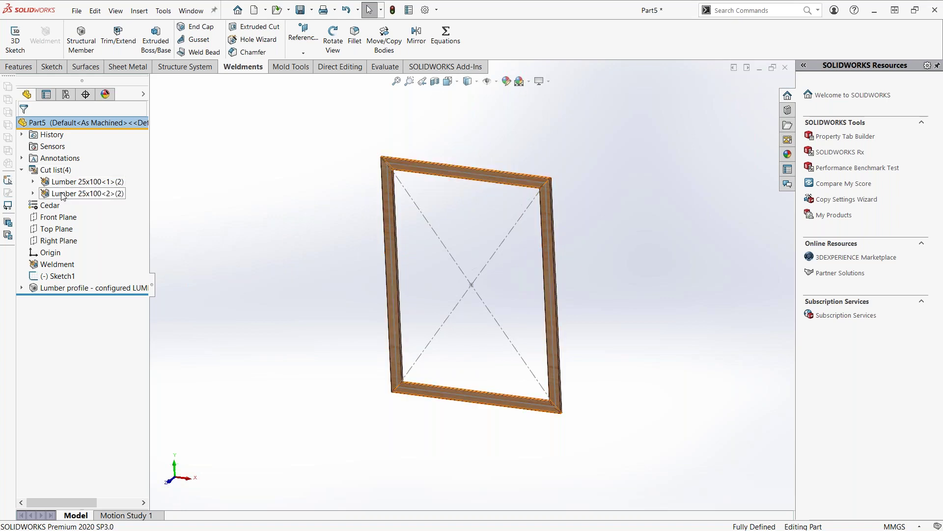
- Turn off 'Rename cut list folders with Description property value' in the document's Weldments options
click(425, 10)
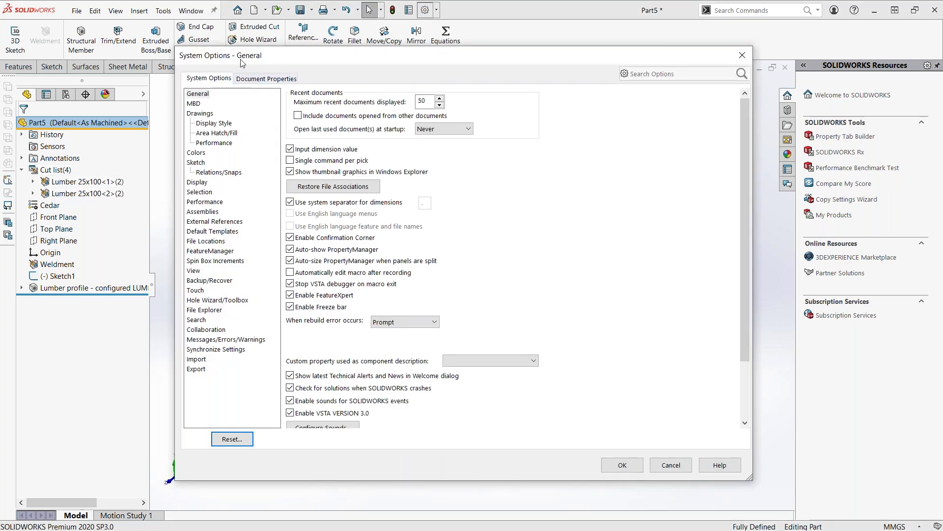
click(251, 79)
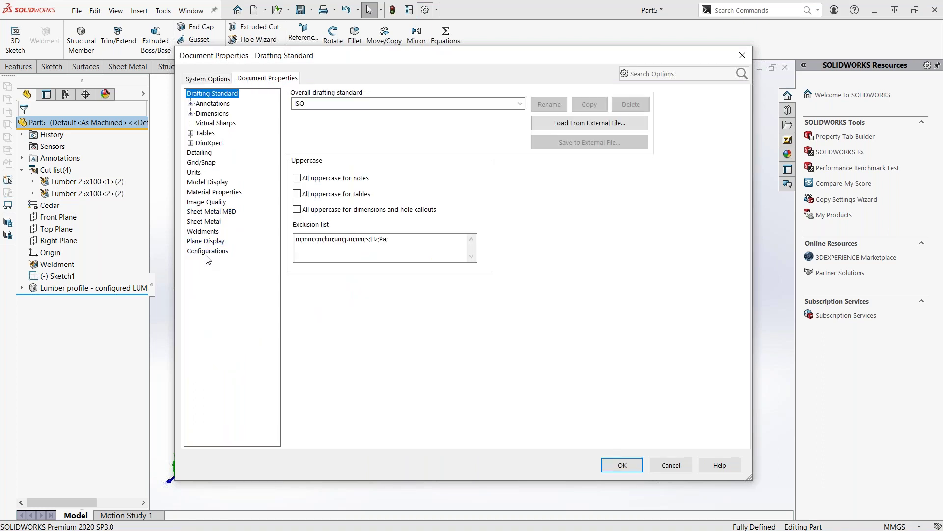
click(202, 232)
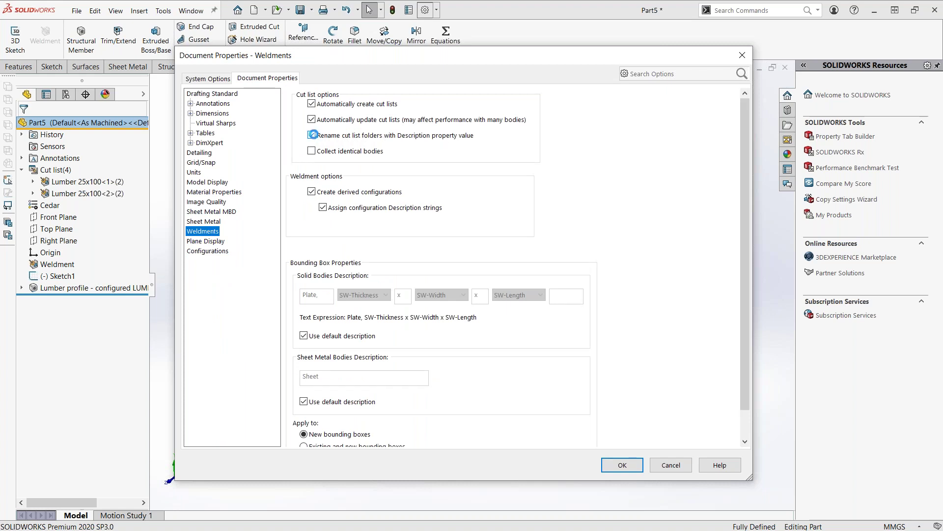
click(312, 136)
click(614, 464)
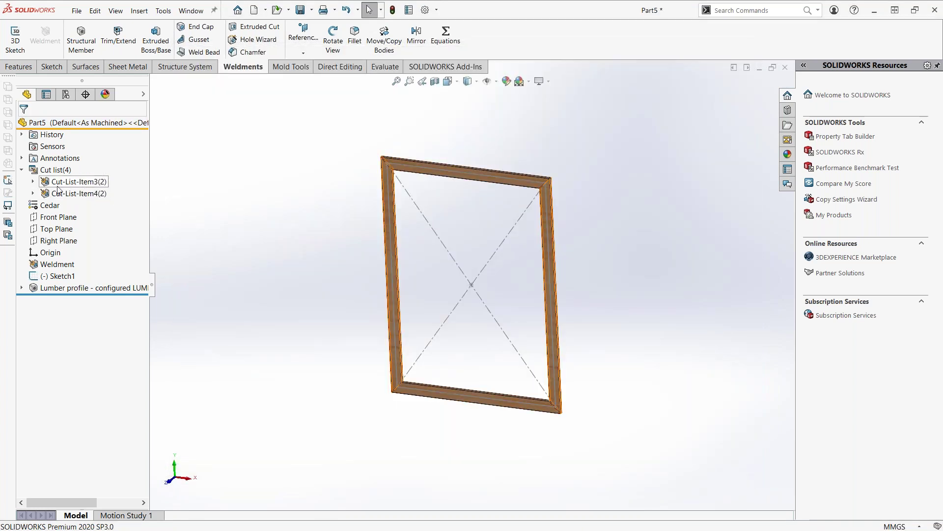
- Turn Description-based cut-list folder renaming back on so folders read Lumber 25x100
click(425, 10)
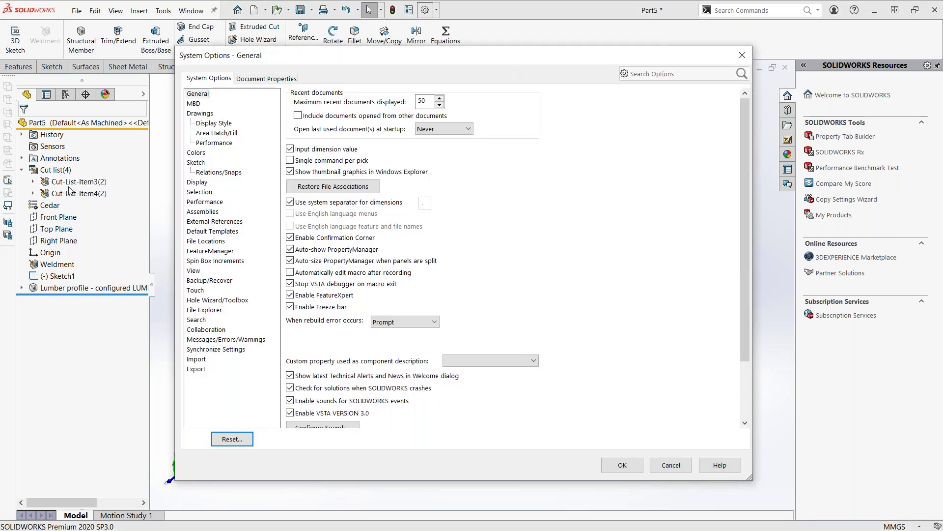
click(265, 78)
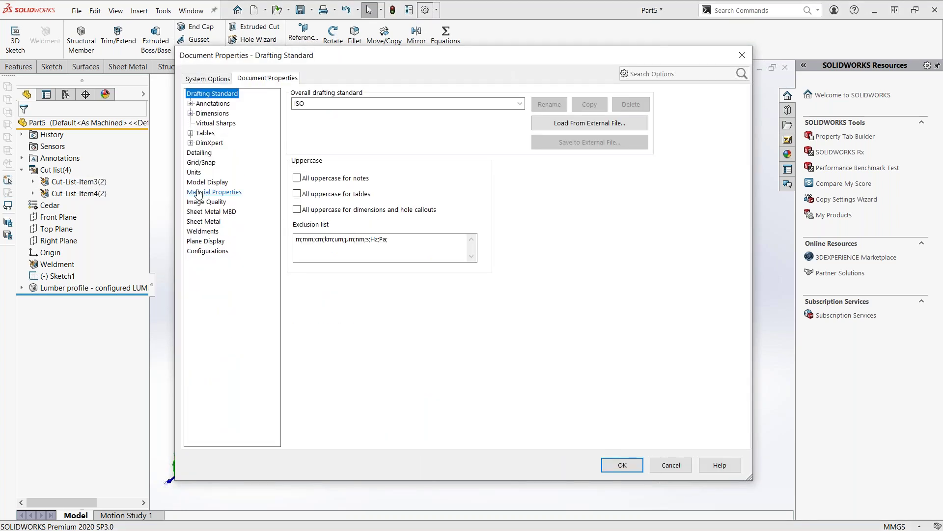
click(202, 231)
click(312, 135)
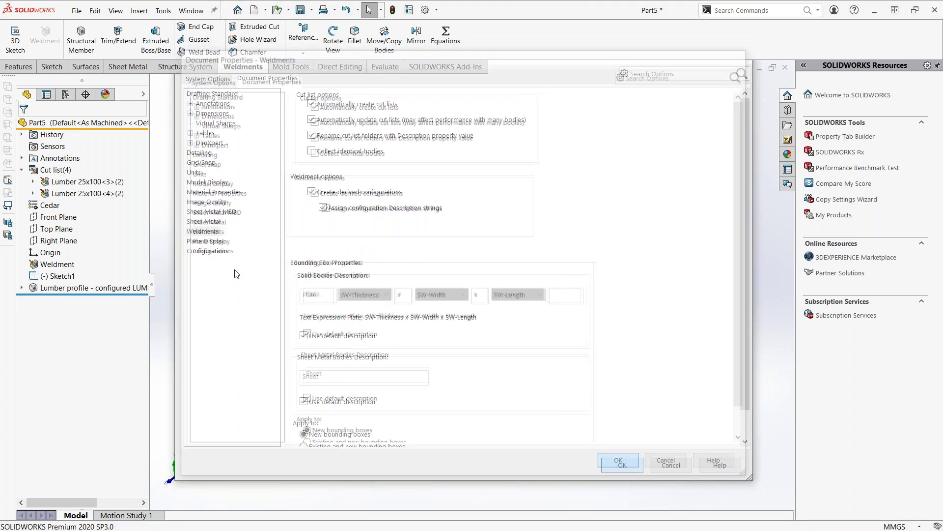
click(622, 465)
mouse_move(342, 347)
middle_down()
mouse_move(362, 332)
mouse_move(328, 334)
middle_up()
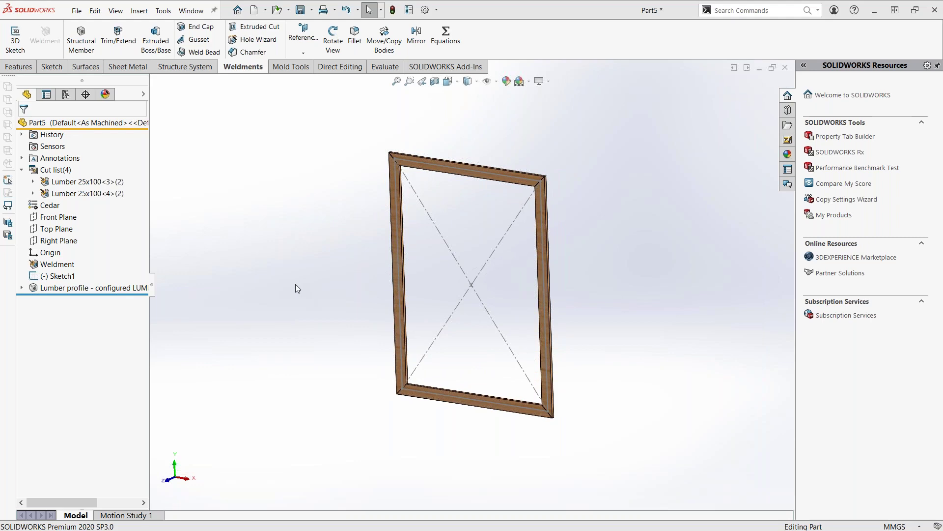
- Present PowerPoint slide 10 on custom profiles, then return to SOLIDWORKS
key(alt+Tab)
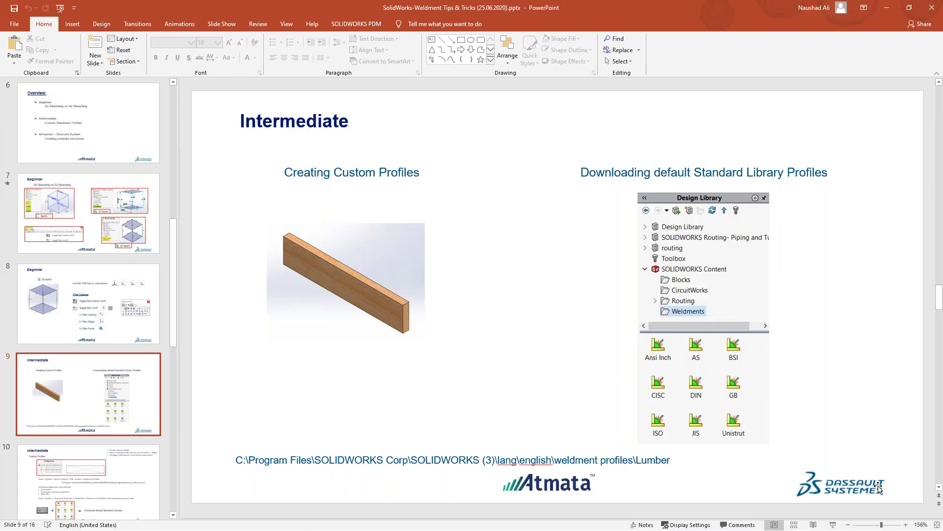
click(832, 525)
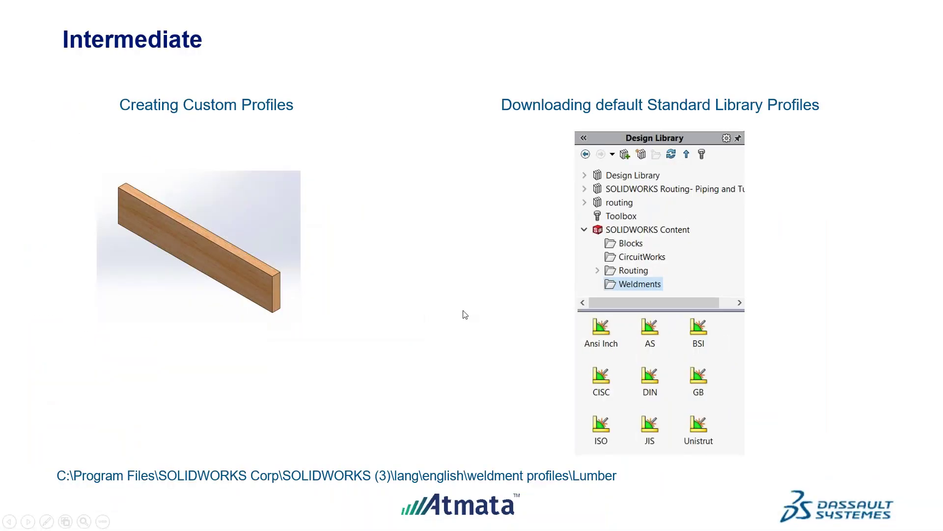
click(465, 315)
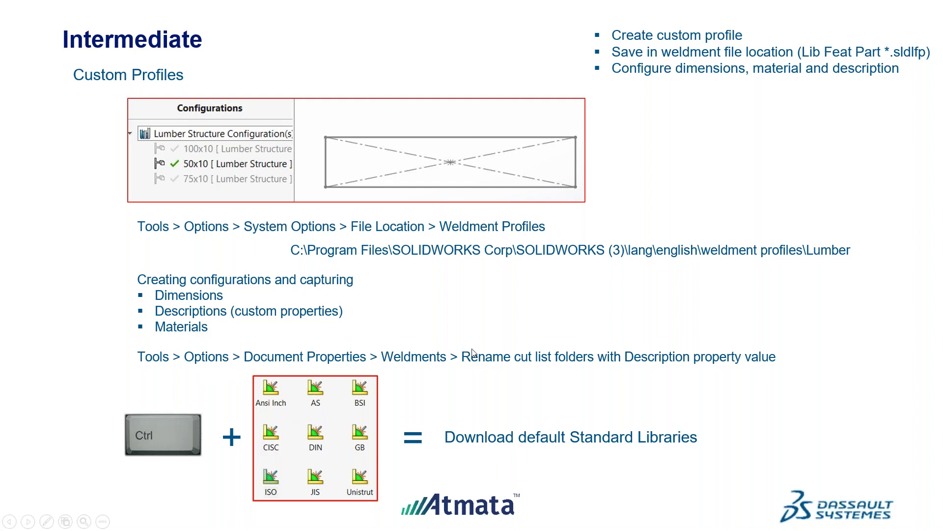
key(Escape)
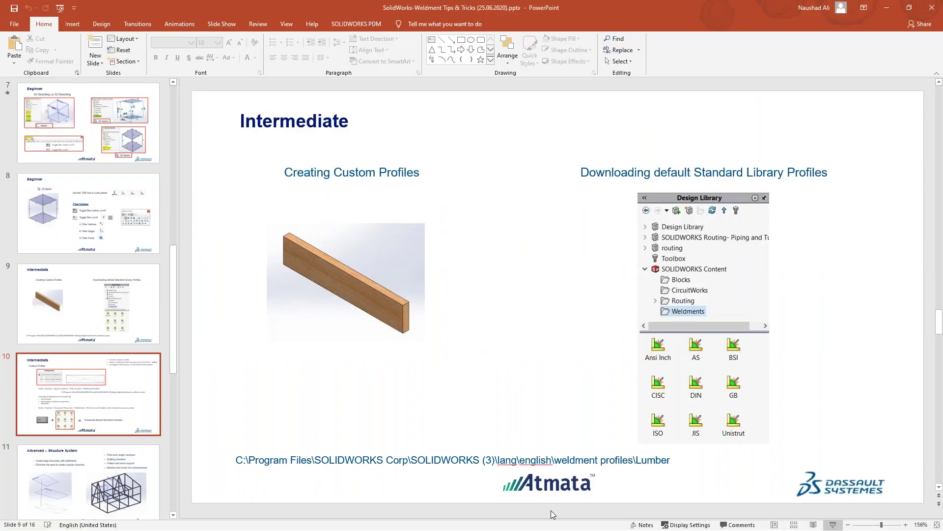
key(alt+Tab)
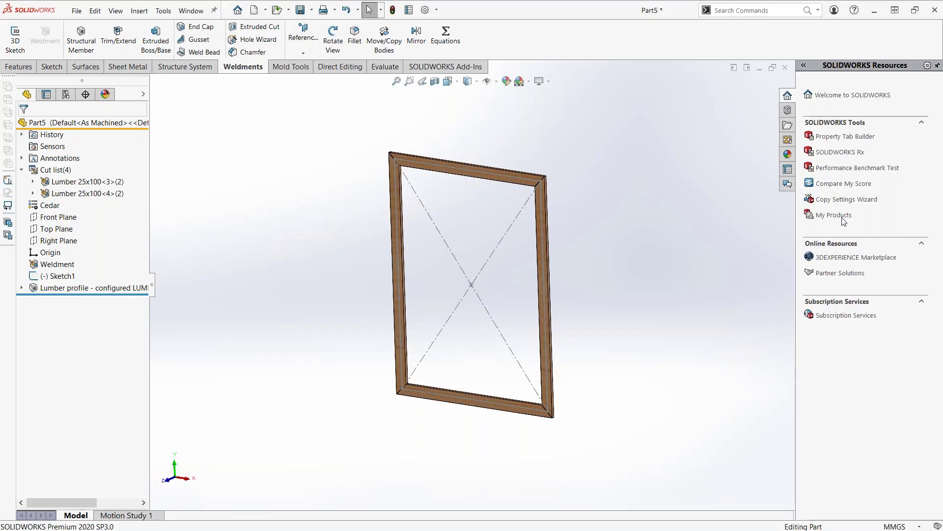
- Browse the Design Library's Weldments profile libraries, cancel the Ansi Inch download, and return to PowerPoint
click(788, 110)
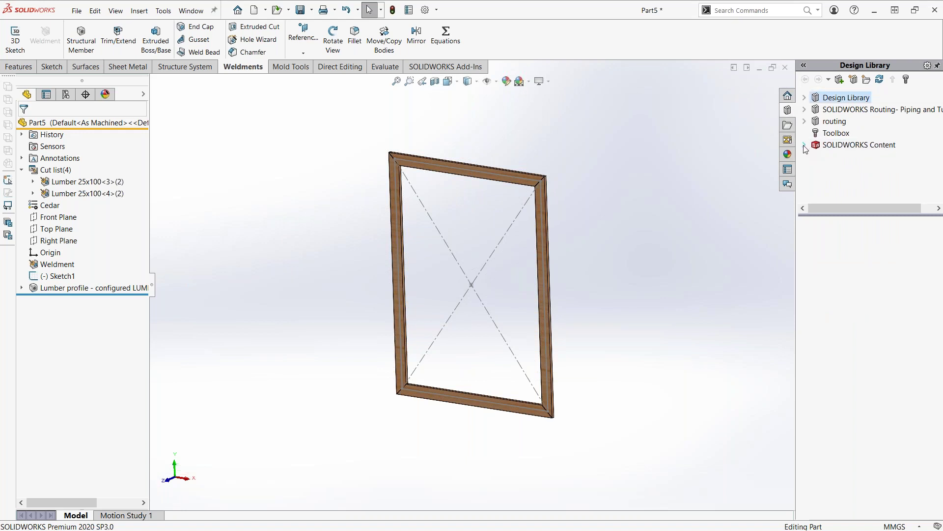
click(805, 145)
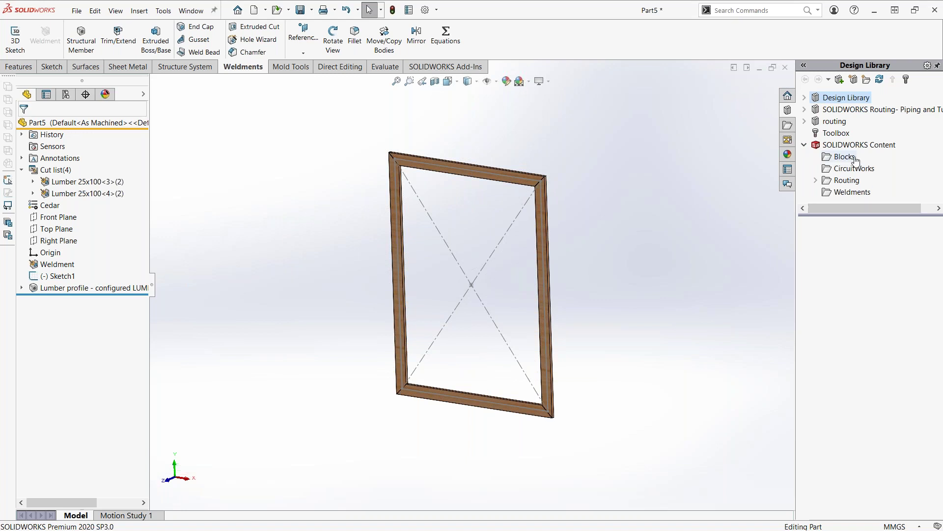
click(848, 195)
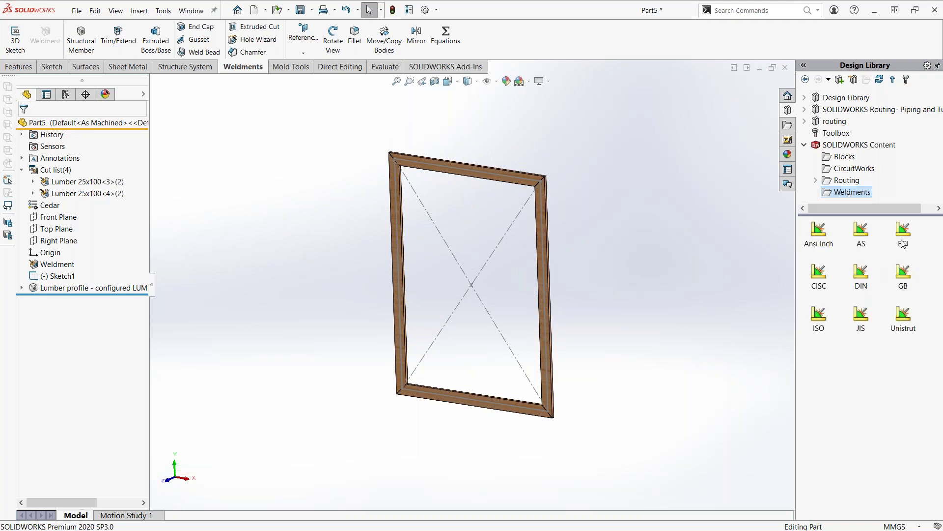
click(823, 236)
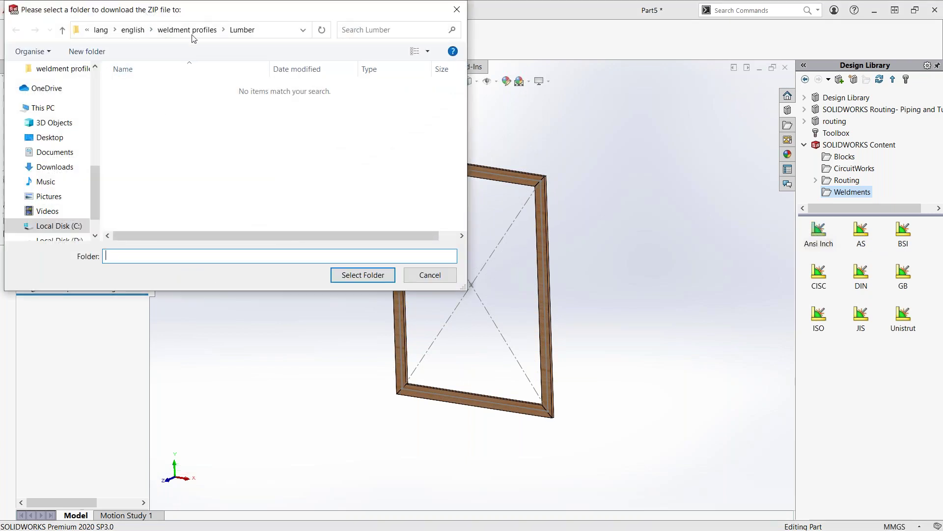
click(430, 274)
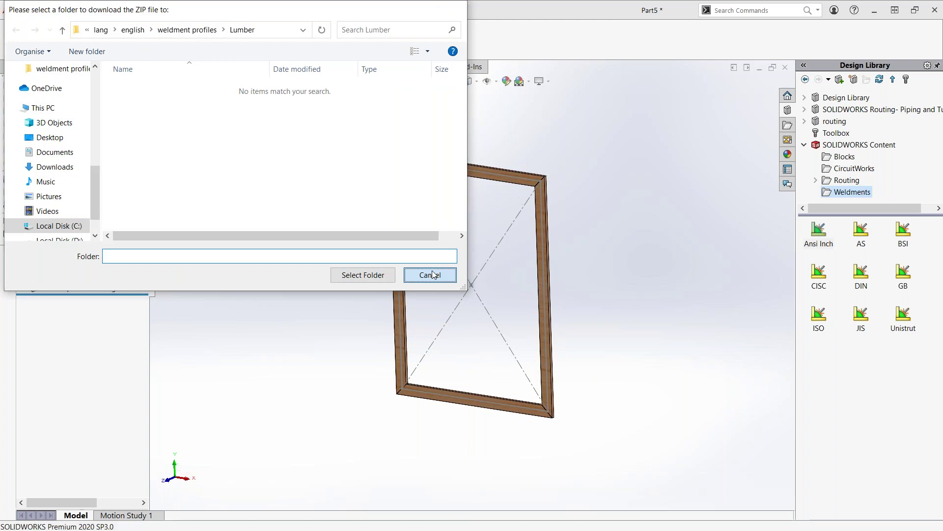
middle_drag(600, 263, 591, 254)
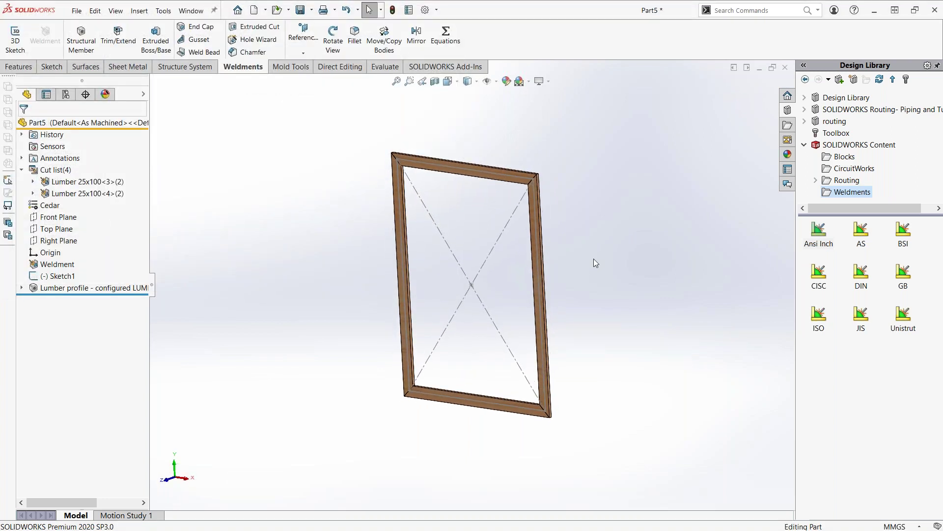
key(alt+Tab)
click(525, 284)
- Start the slide show from slide 10 and advance to the Advanced – Structure System slide
click(588, 332)
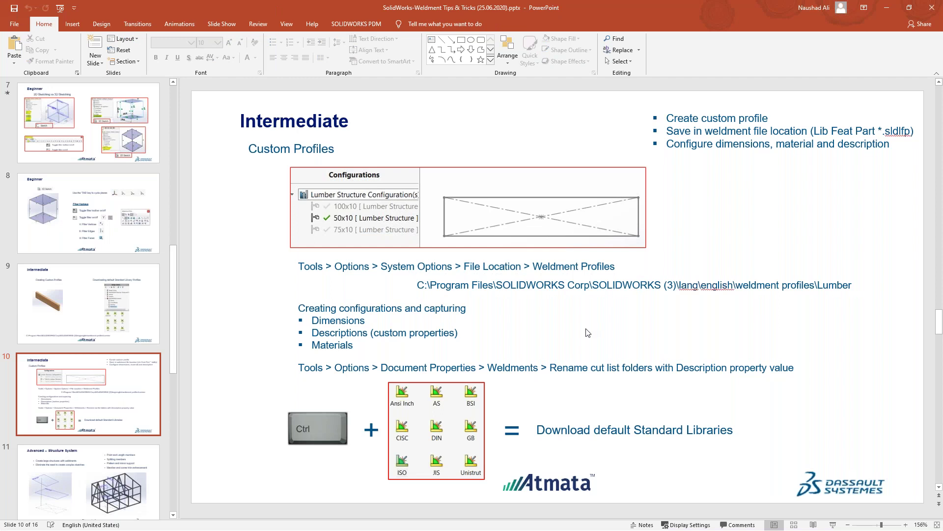
click(834, 525)
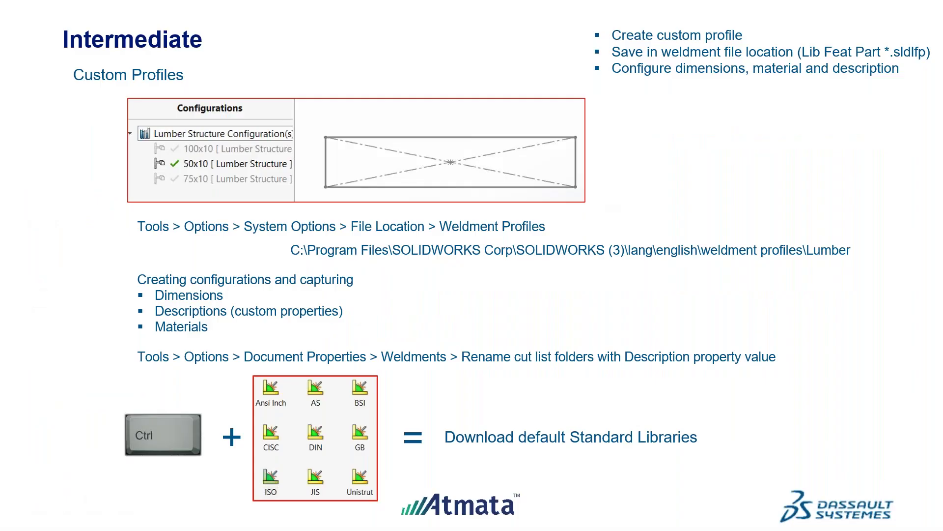
key(Right)
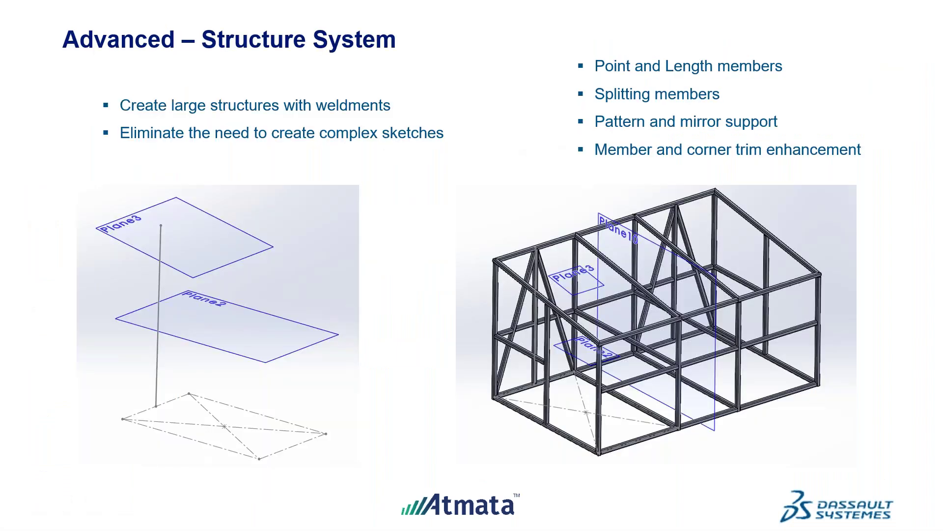
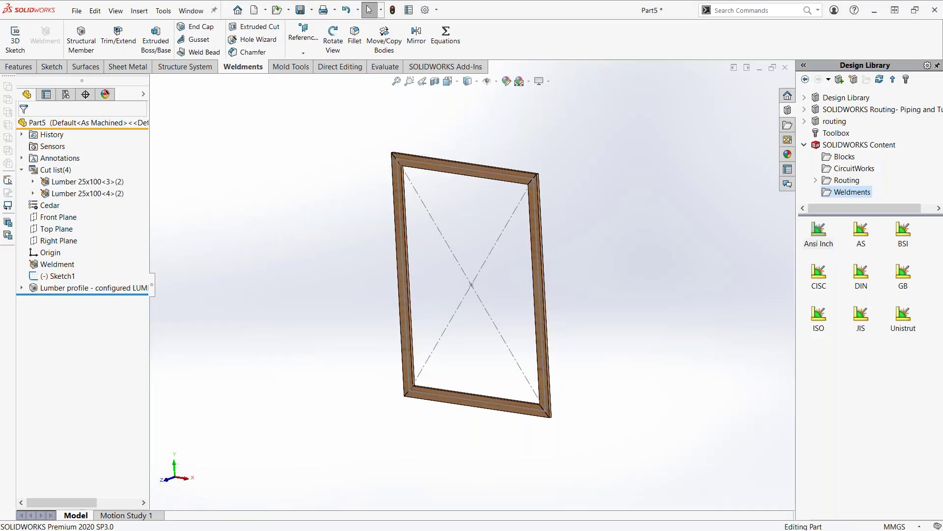
- Switch to the Shed Layout STSystem part and view Sketch1's base rectangle
click(77, 10)
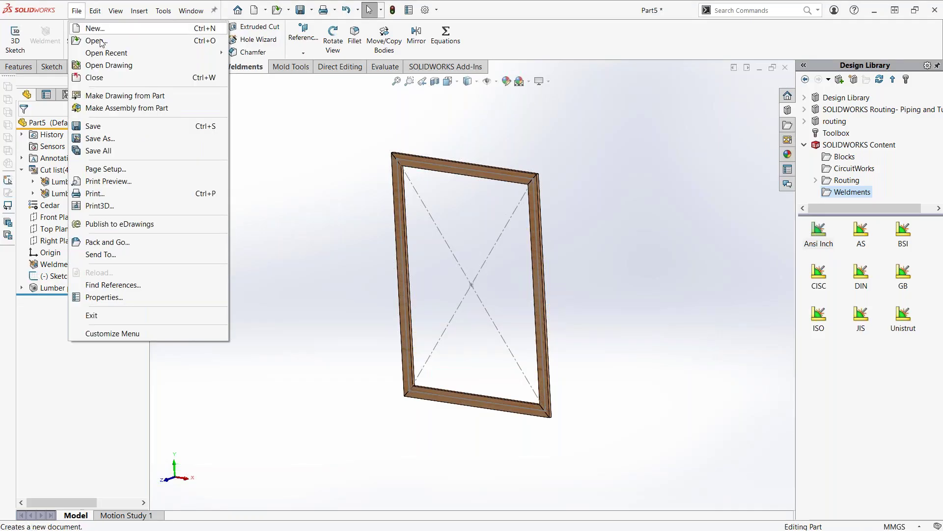
mouse_move(190, 10)
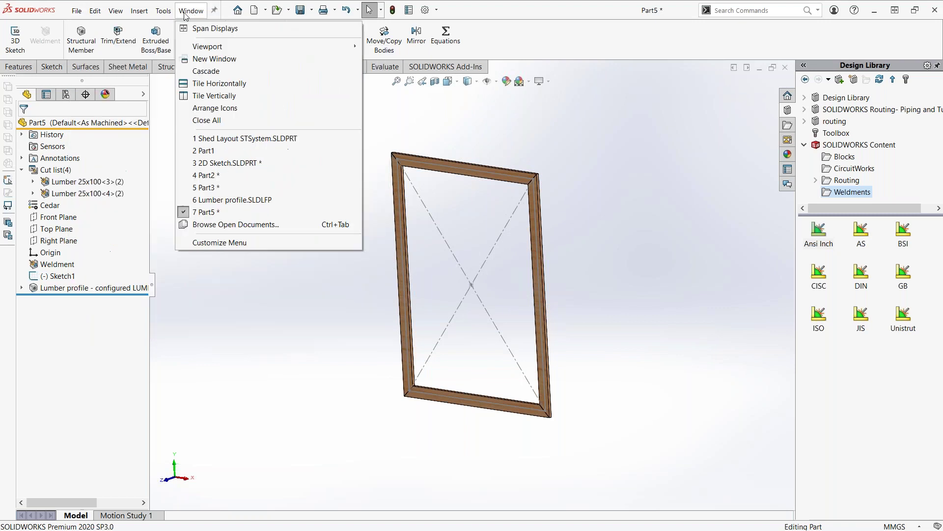
click(265, 139)
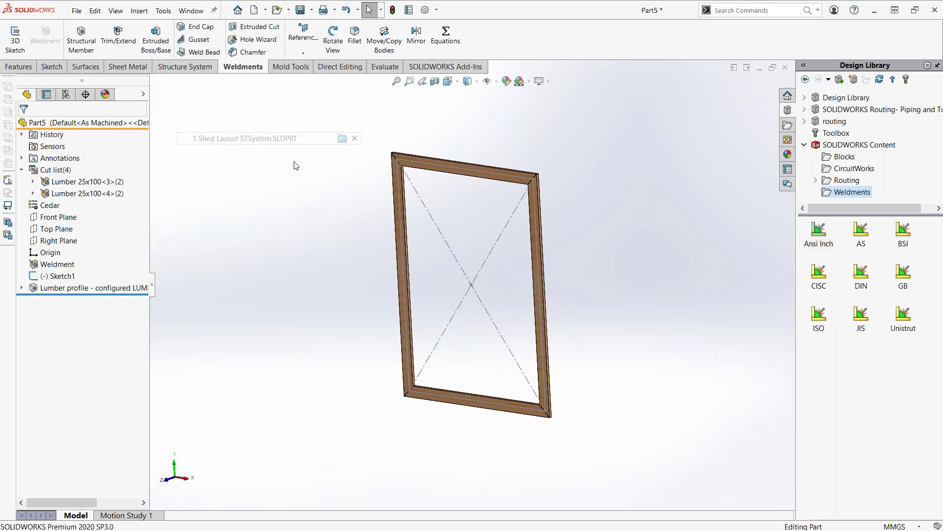
mouse_move(363, 272)
middle_down()
mouse_move(368, 242)
mouse_move(362, 290)
middle_up()
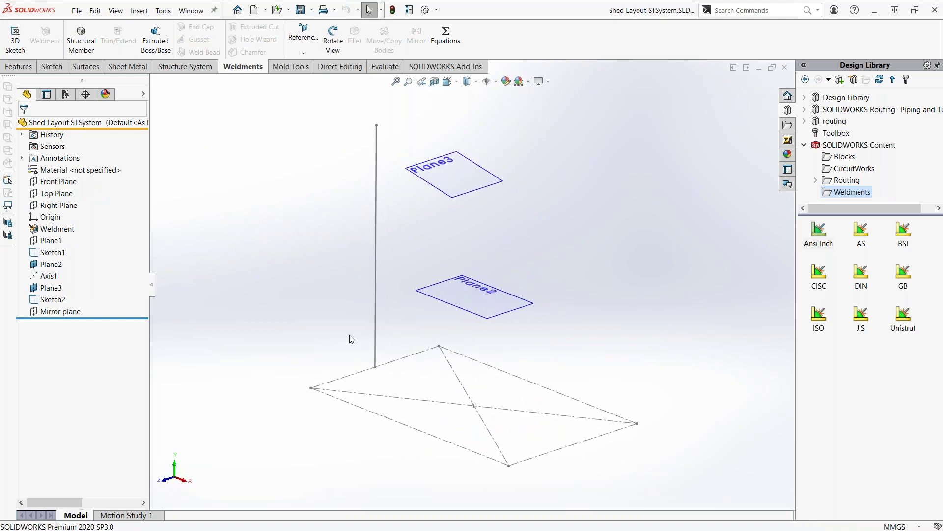
click(53, 253)
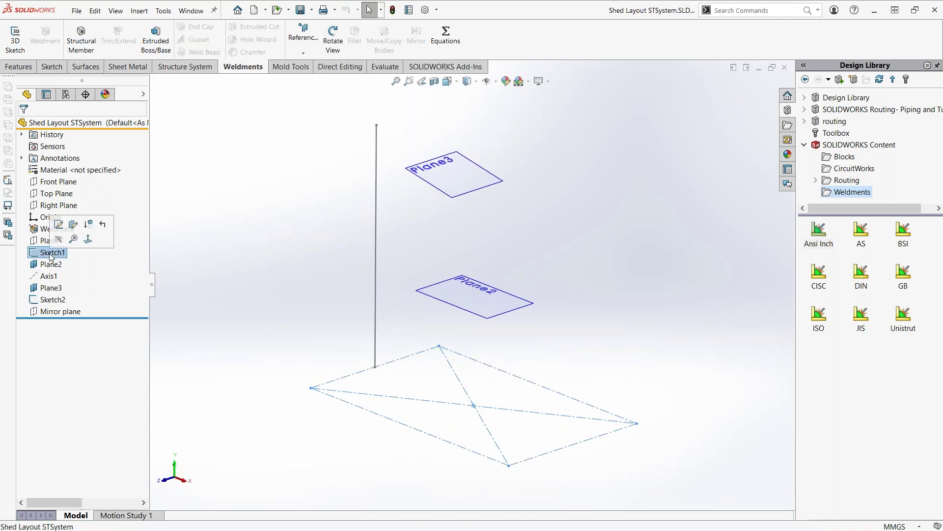
click(267, 299)
- Point out Sketch2's vertical line, Plane2 and Plane3 in the shed layout
click(378, 317)
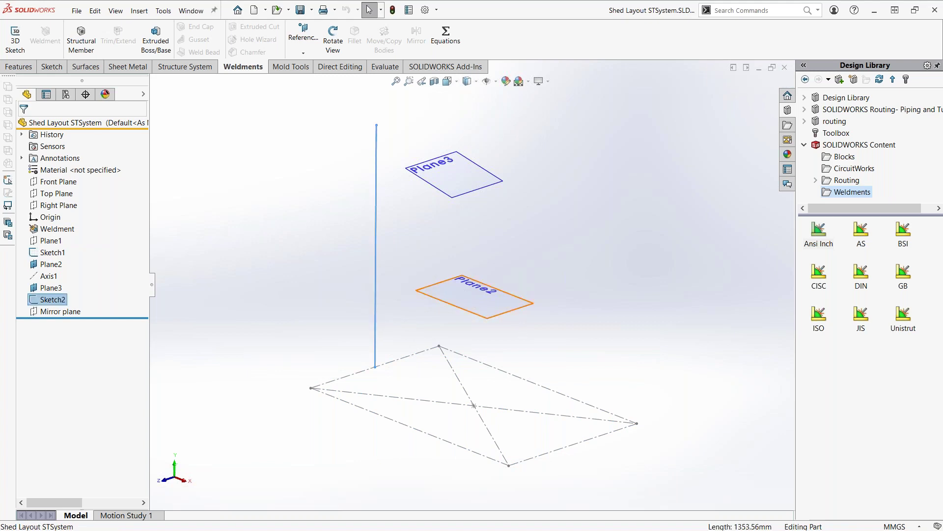
click(518, 298)
click(479, 190)
click(480, 234)
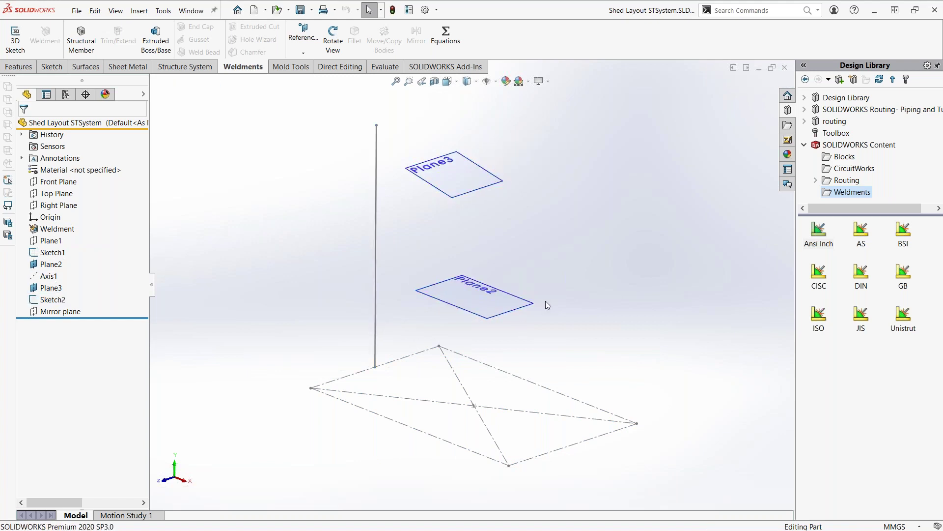
ctrl+middle_drag(550, 311, 505, 295)
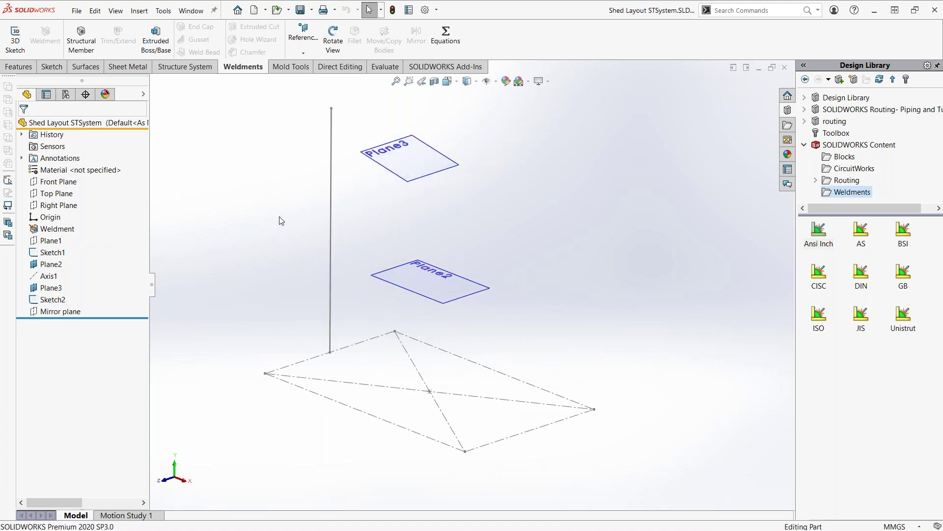
- Re-enable the Structure System tab in the CommandManager and make it active
right_click(192, 72)
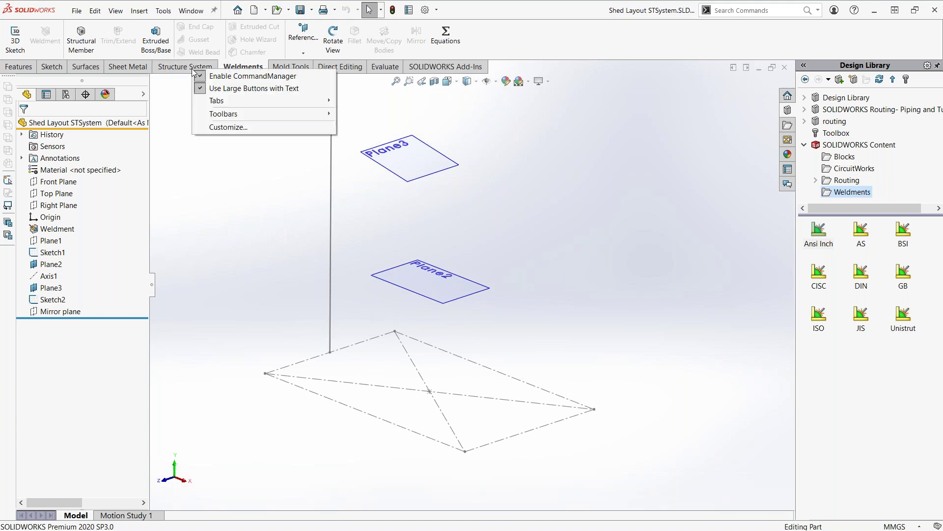
mouse_move(229, 101)
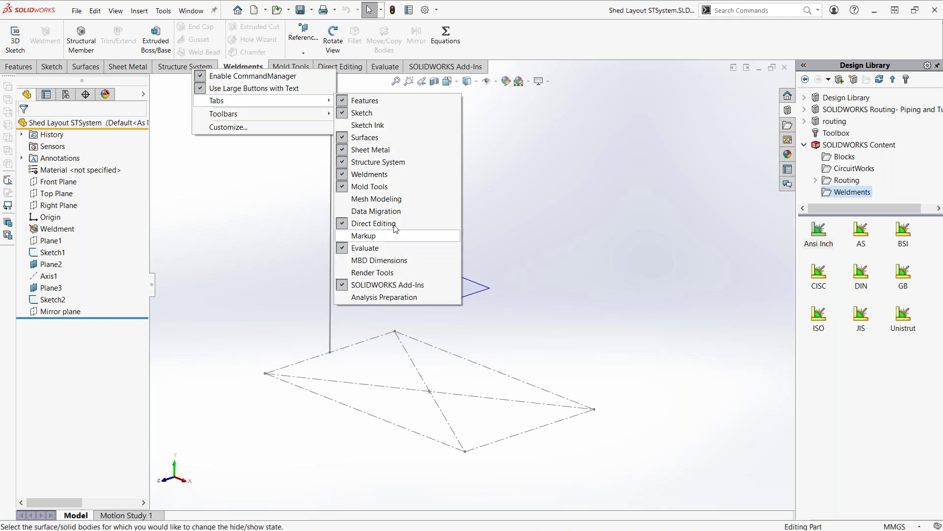
click(390, 166)
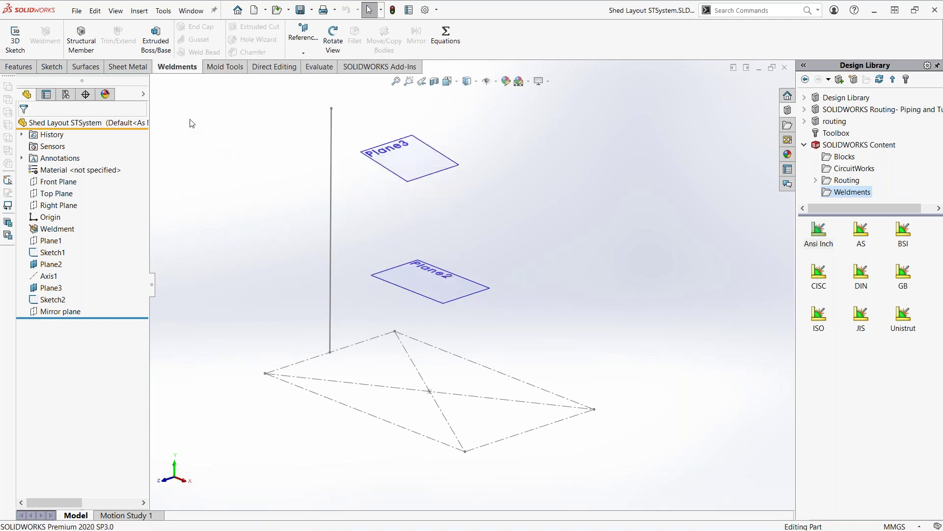
right_click(180, 70)
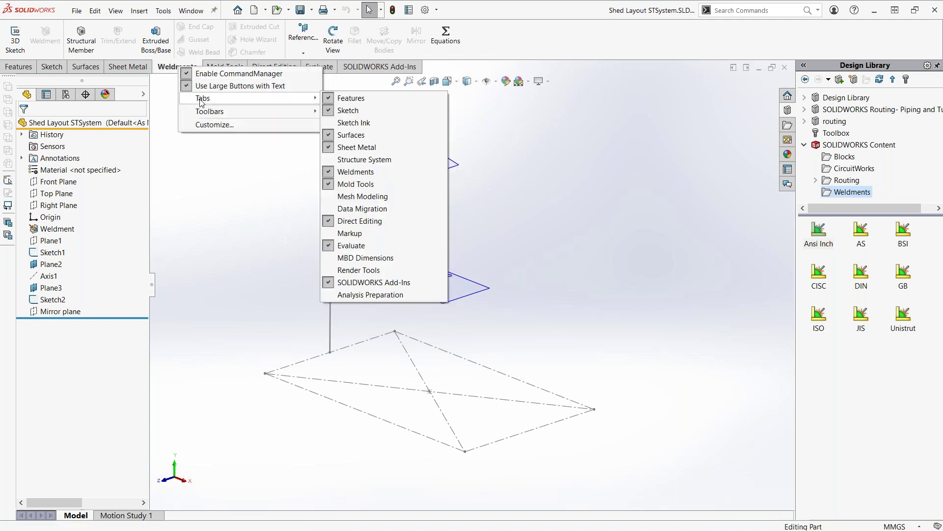
mouse_move(202, 98)
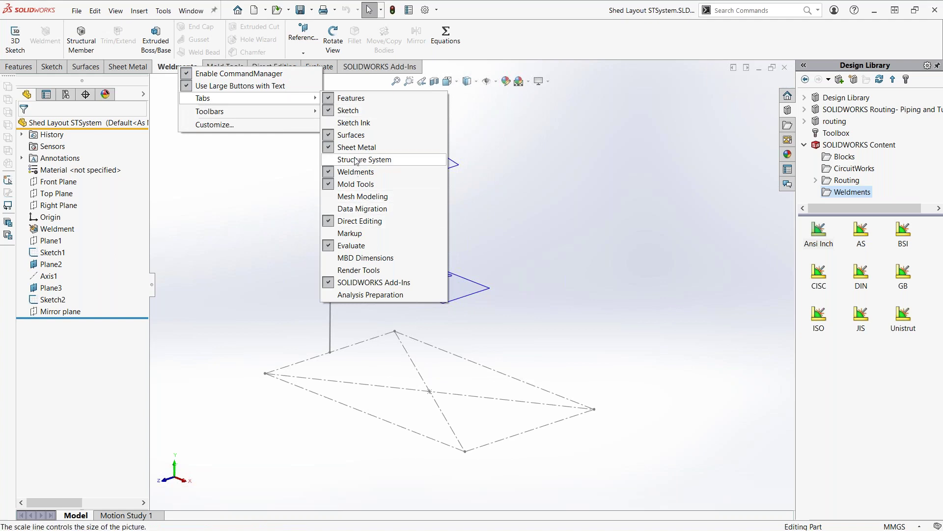
click(357, 159)
click(188, 67)
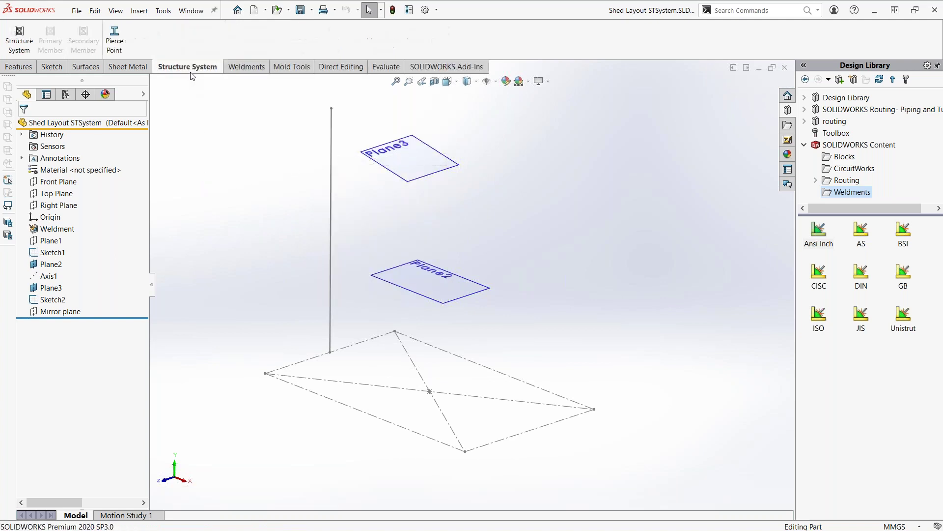
- Start a Point-Length primary member with end condition Up to Plane
click(20, 40)
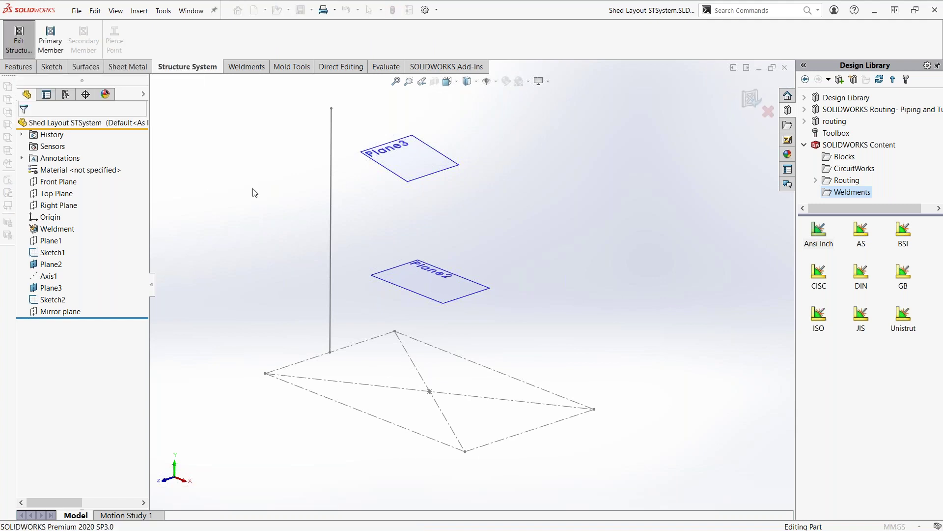
middle_drag(332, 223, 322, 224)
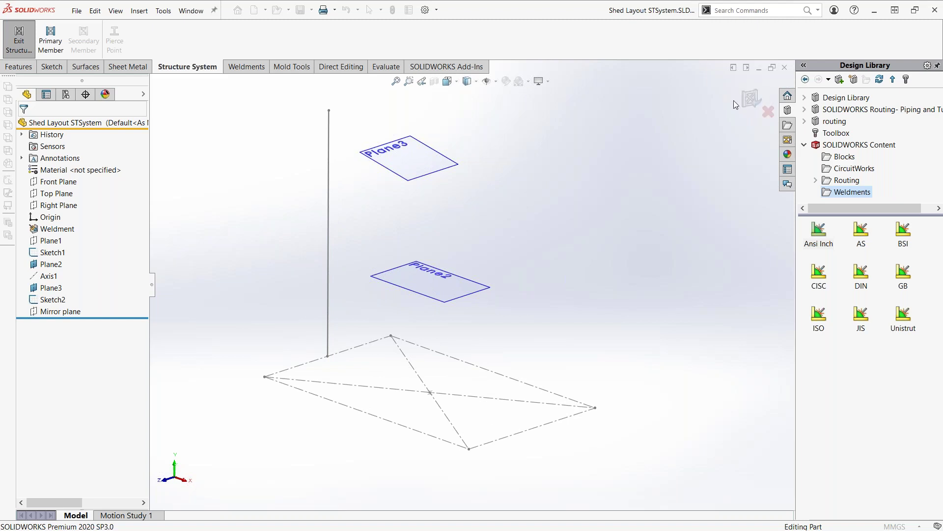
click(54, 51)
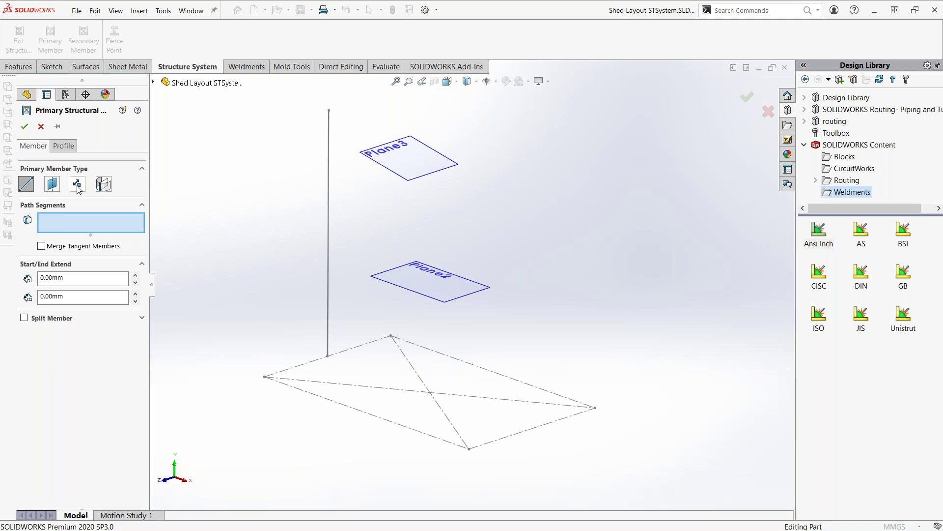
click(79, 189)
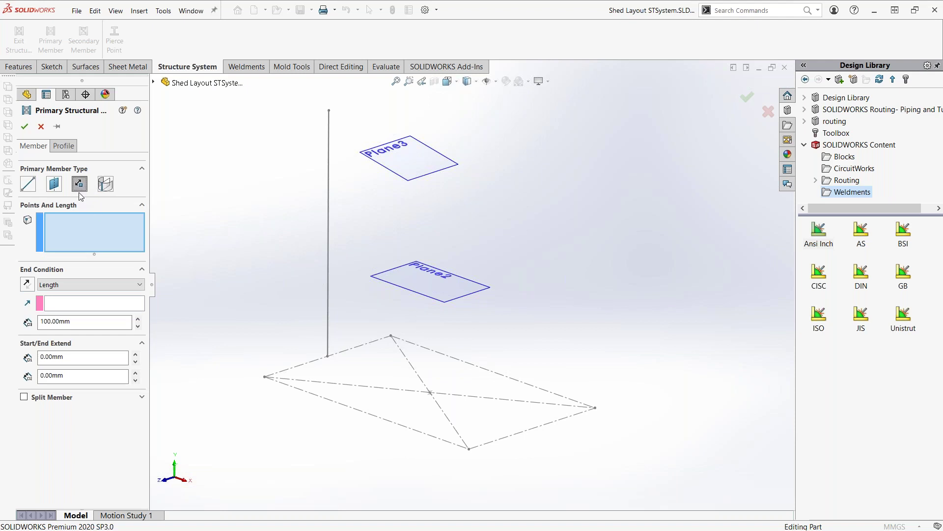
click(69, 285)
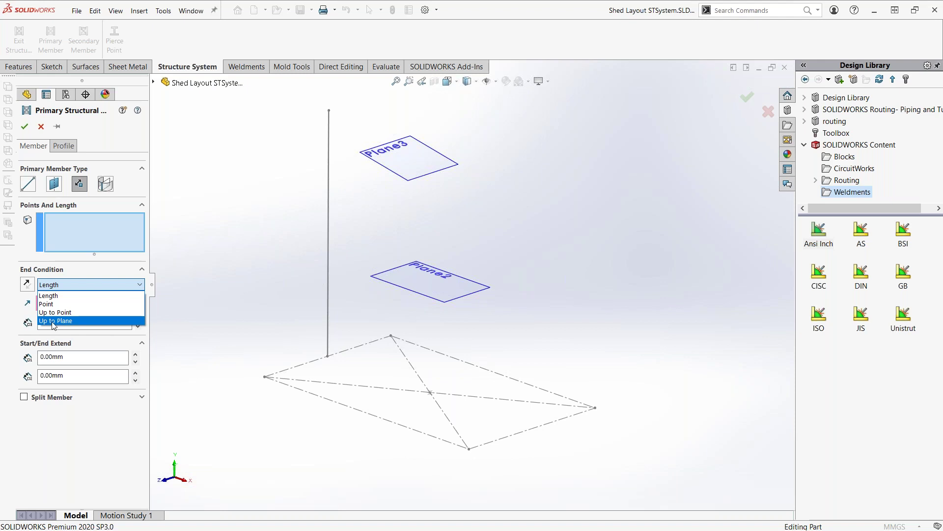
click(53, 322)
- Pick base corners Point3, Point4, Point2 and Point5 as member start points
mouse_move(293, 287)
middle_down()
mouse_move(293, 262)
mouse_move(297, 288)
middle_up()
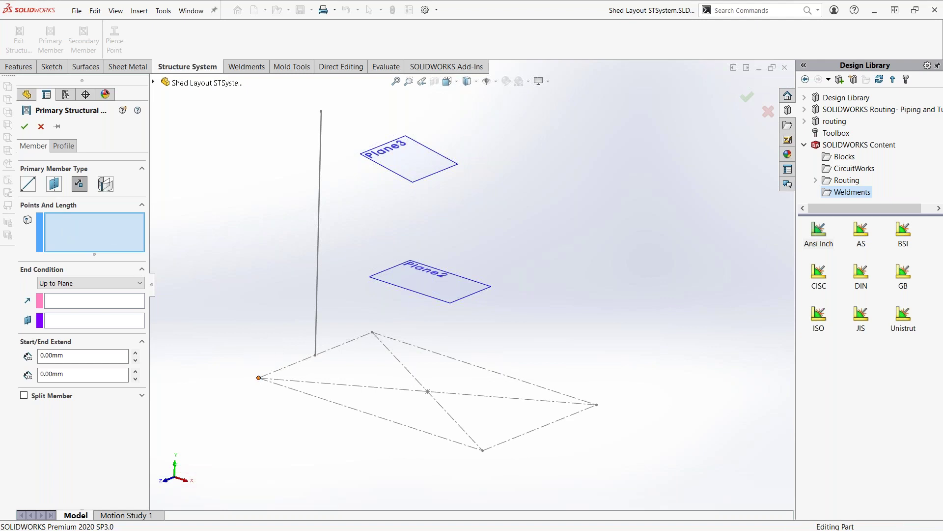
click(259, 377)
click(372, 332)
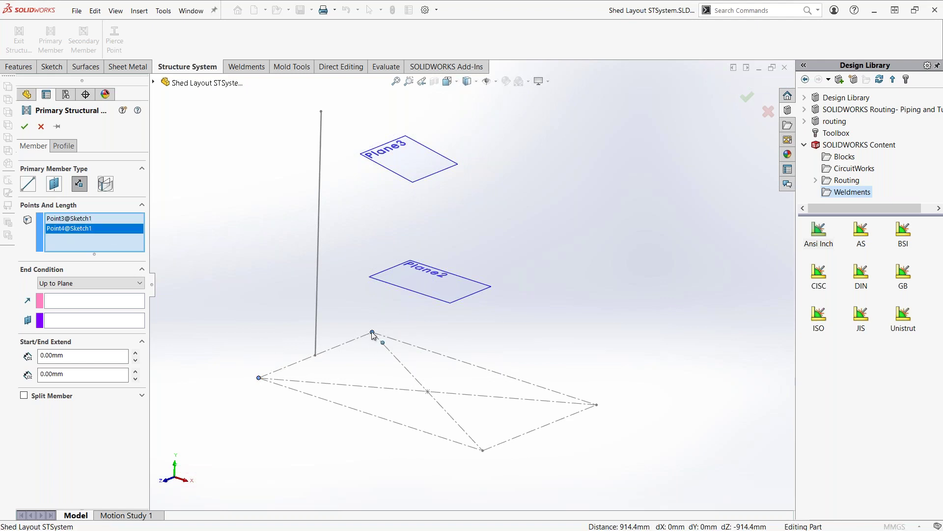
click(597, 405)
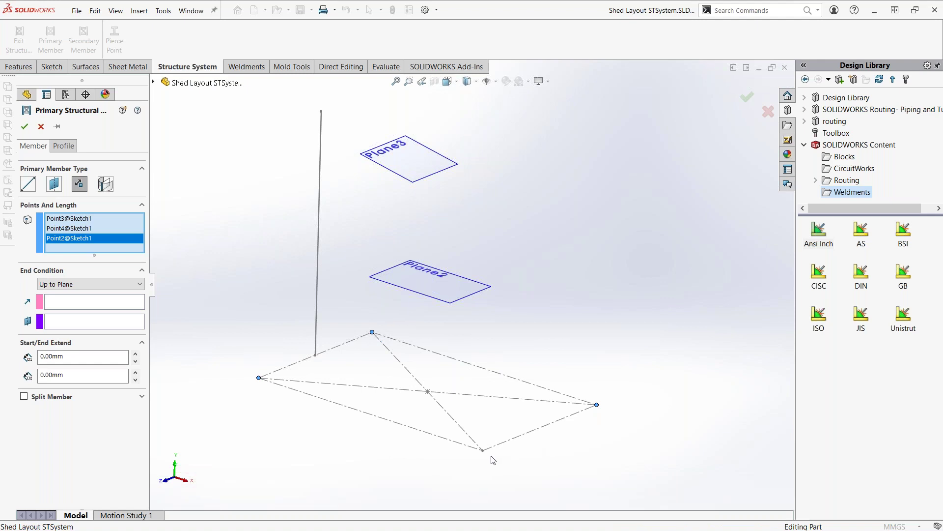
click(484, 450)
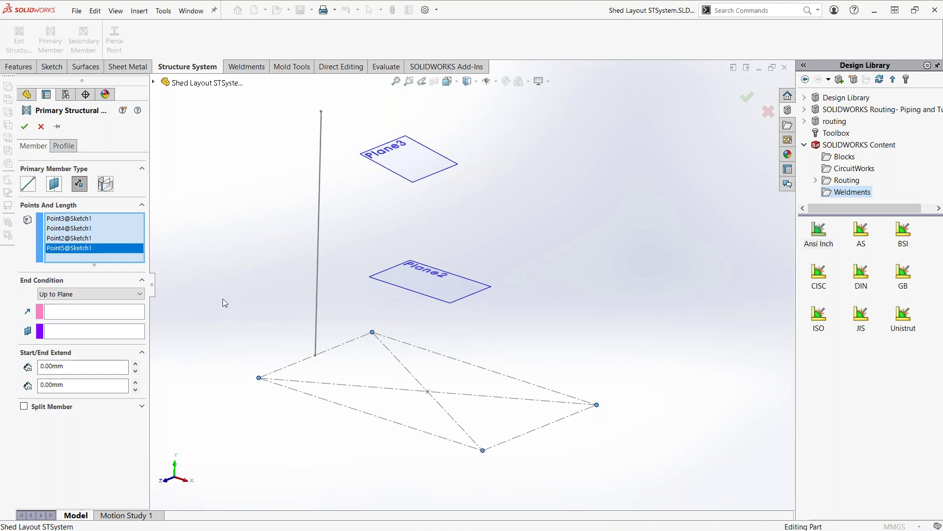
click(68, 146)
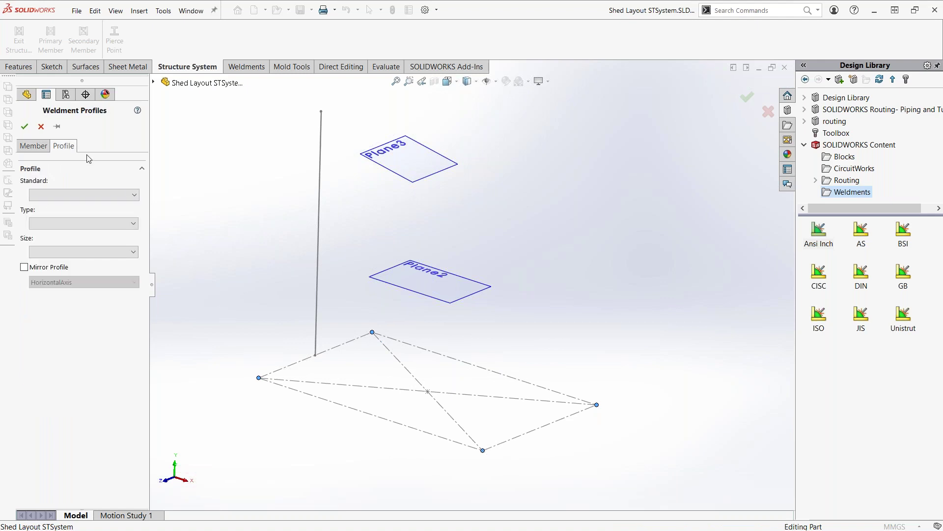
- Set the member profile to ISO square tube, size 40 x 40 x 4
click(51, 196)
click(52, 241)
click(49, 226)
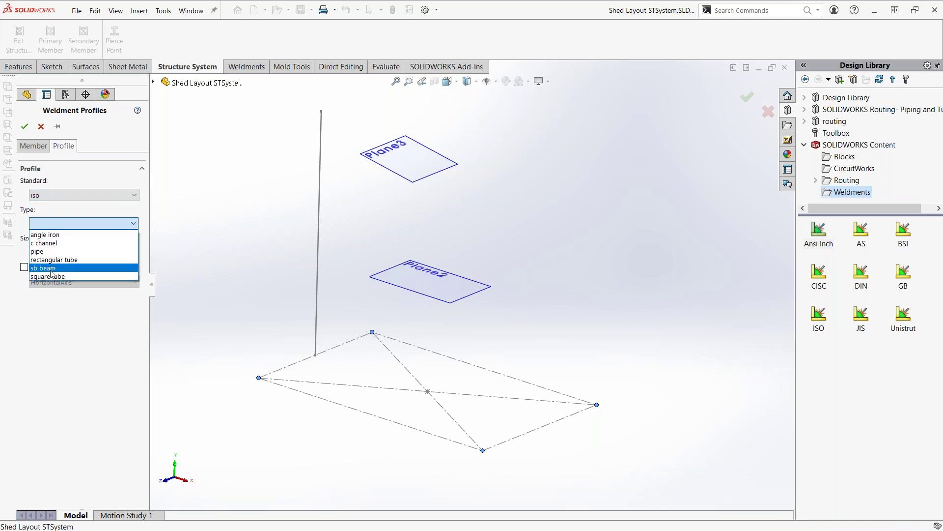
click(51, 277)
click(51, 252)
click(47, 281)
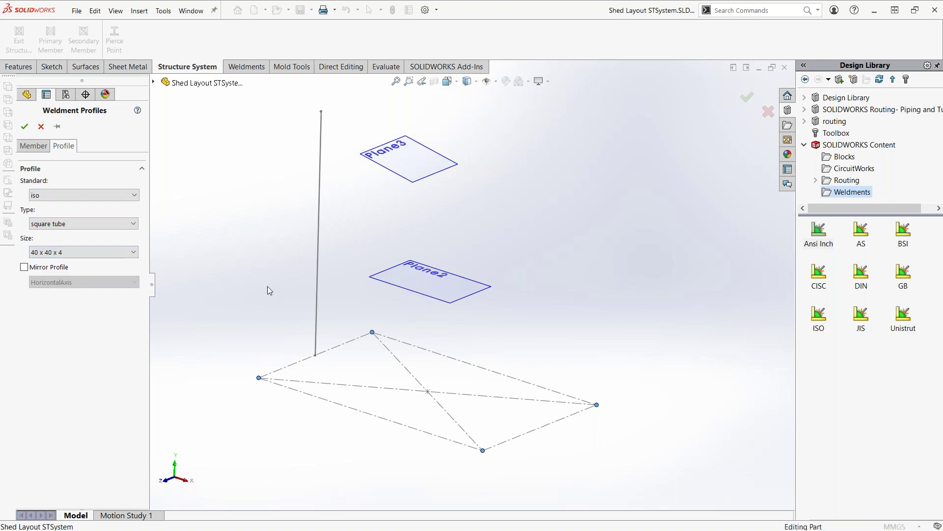
mouse_move(267, 284)
middle_down()
mouse_move(270, 273)
mouse_move(259, 280)
middle_up()
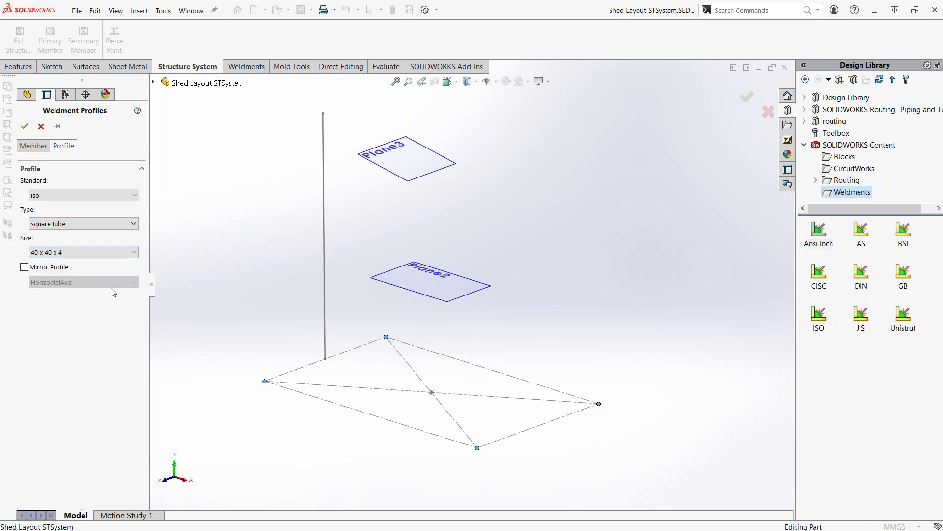
- End the posts at Plane3 along Sketch2's vertical line and create the four columns
click(33, 147)
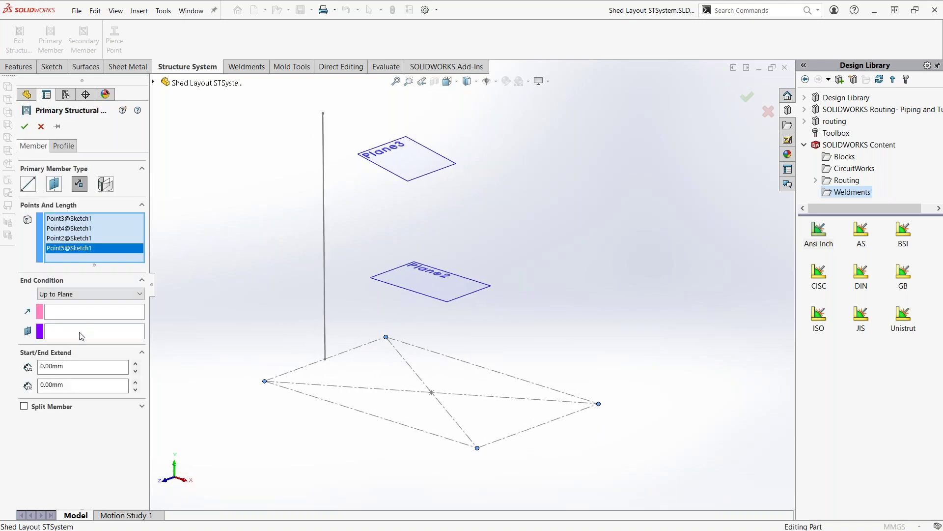
click(69, 339)
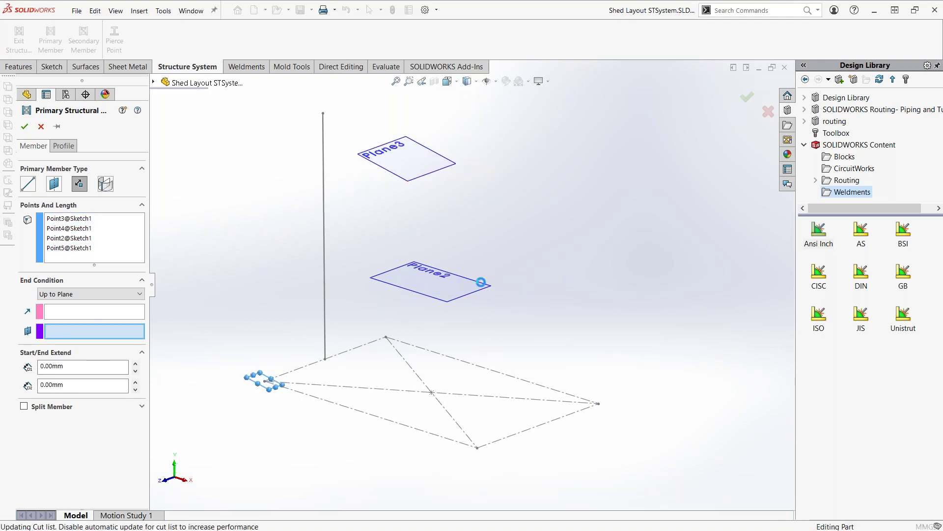
click(407, 159)
mouse_move(472, 280)
middle_down()
mouse_move(486, 239)
mouse_move(500, 242)
mouse_move(455, 204)
mouse_move(428, 255)
mouse_move(426, 233)
middle_up()
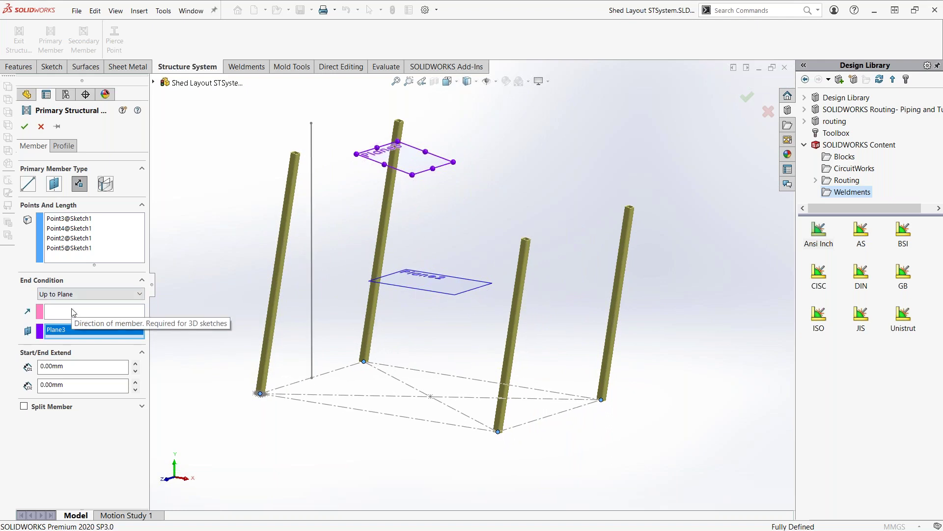
click(73, 310)
click(311, 219)
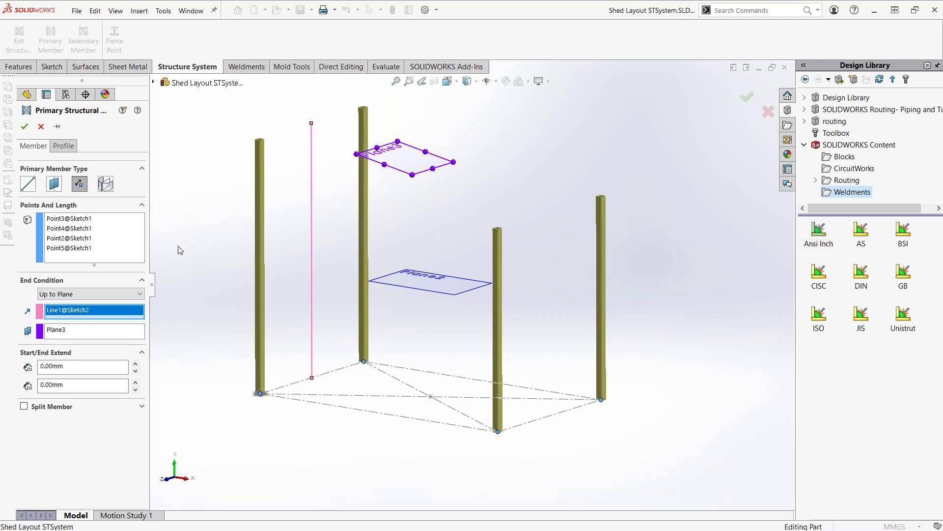
click(57, 126)
click(23, 128)
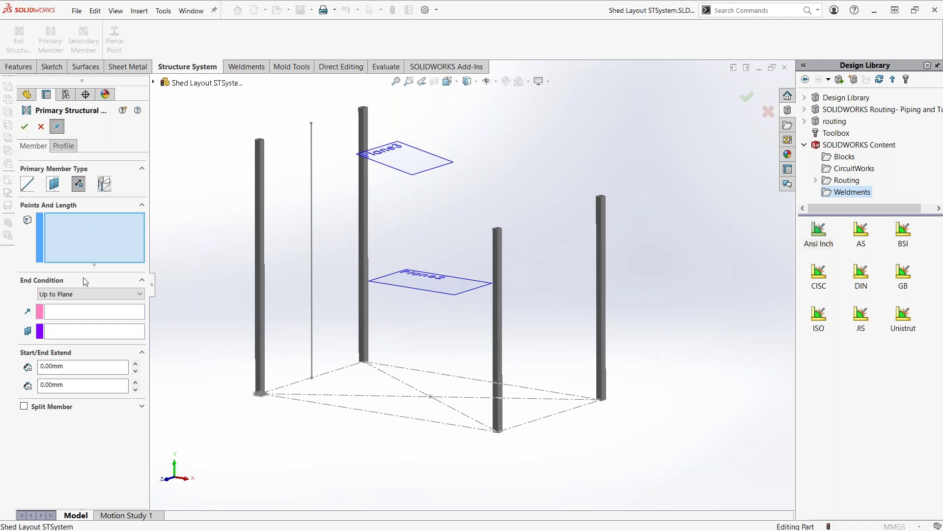
- Switch the end condition to Up to Point and add Point3 as a start, clearing mistaken end picks
click(73, 294)
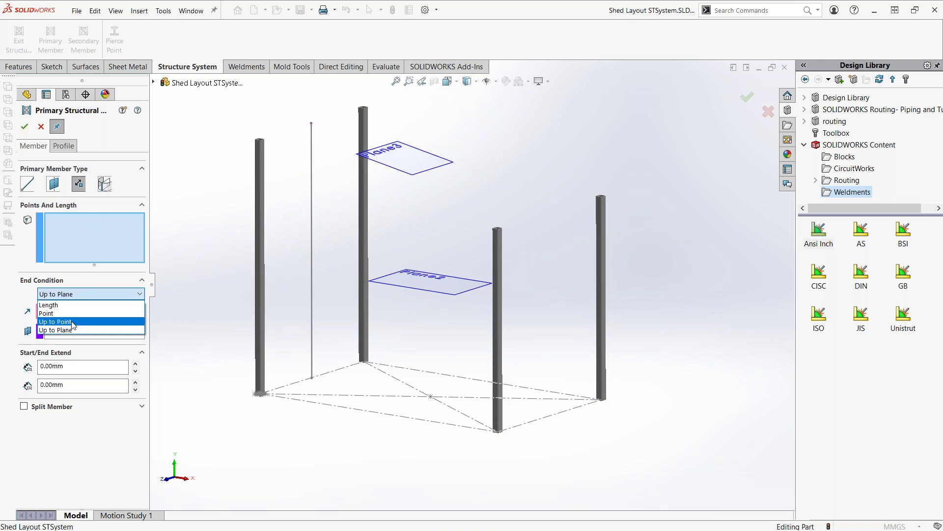
click(73, 322)
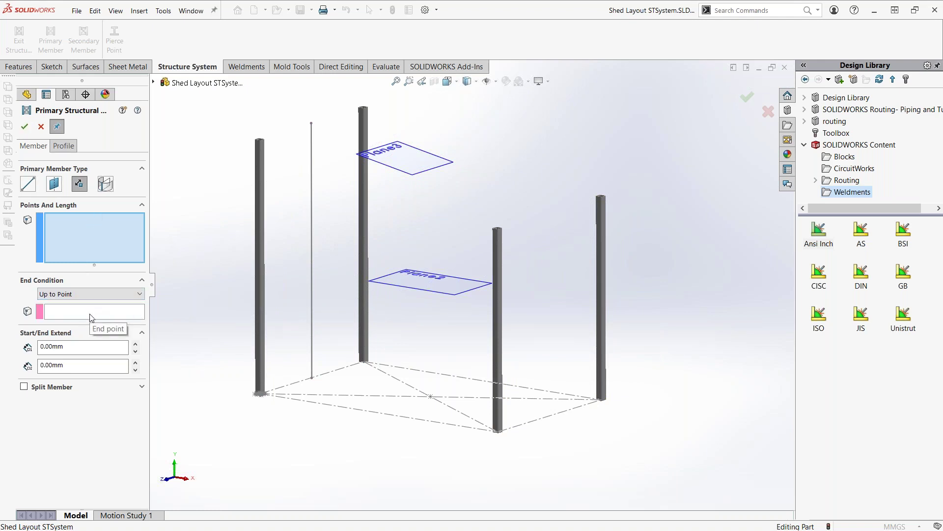
click(90, 314)
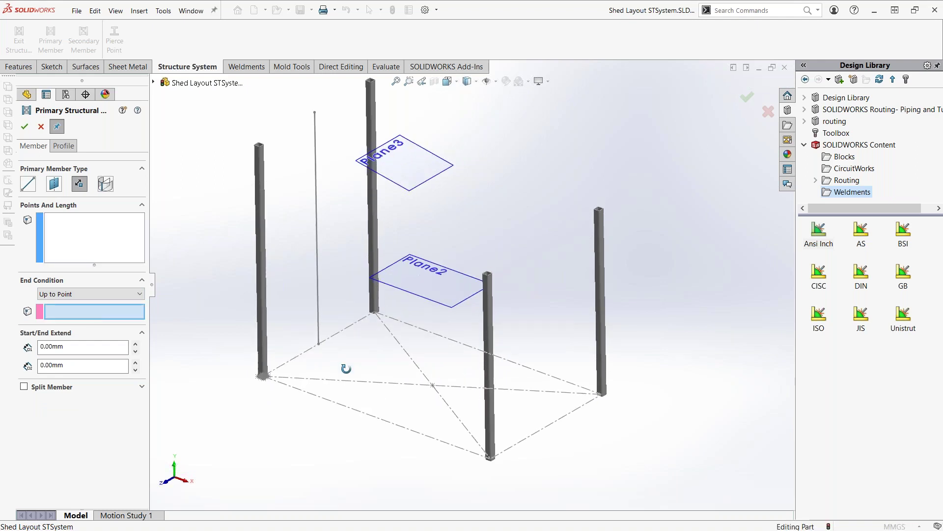
scroll(347, 364, down, 3)
scroll(321, 366, down, 4)
click(322, 365)
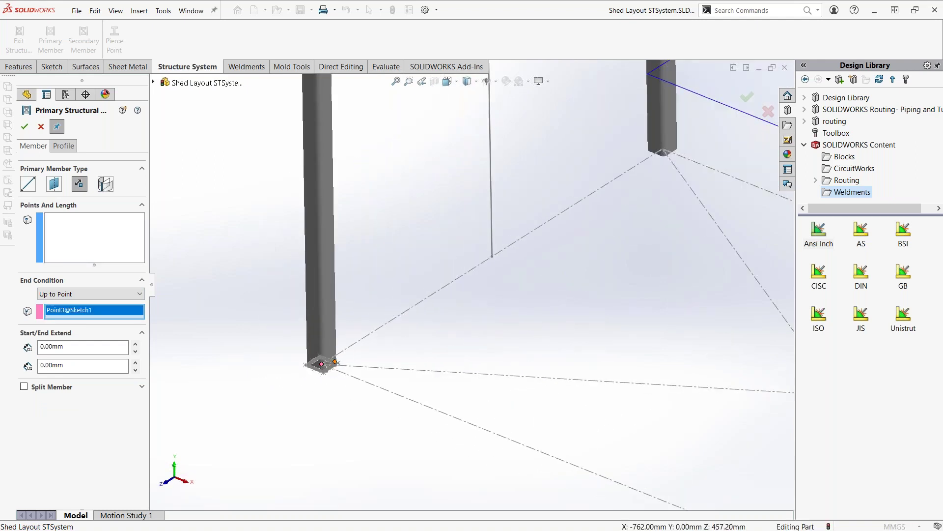
click(492, 256)
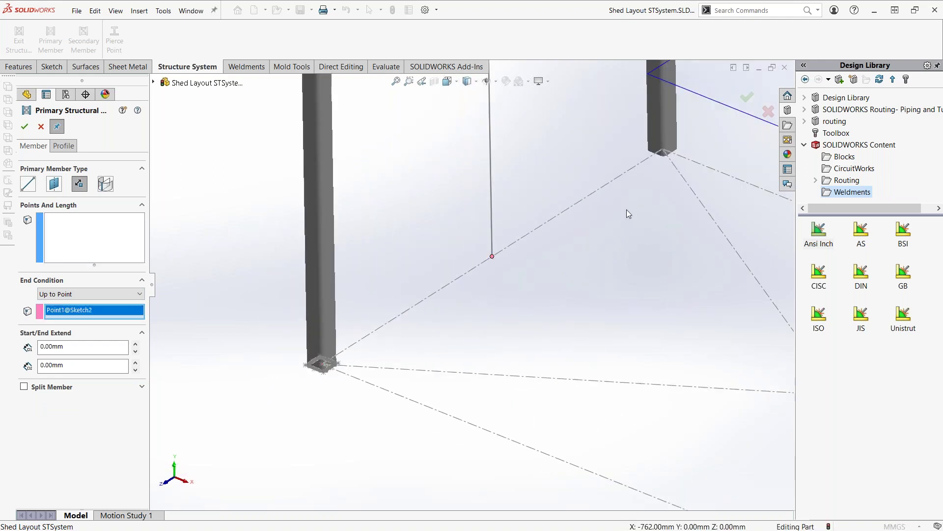
click(663, 150)
scroll(554, 243, up, 3)
scroll(537, 244, up, 2)
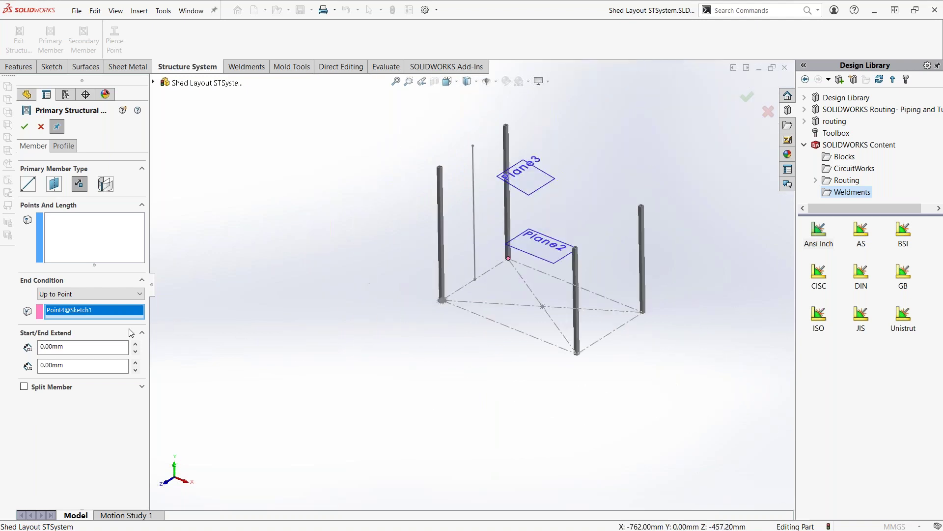
scroll(480, 241, down, 1)
scroll(480, 241, down, 3)
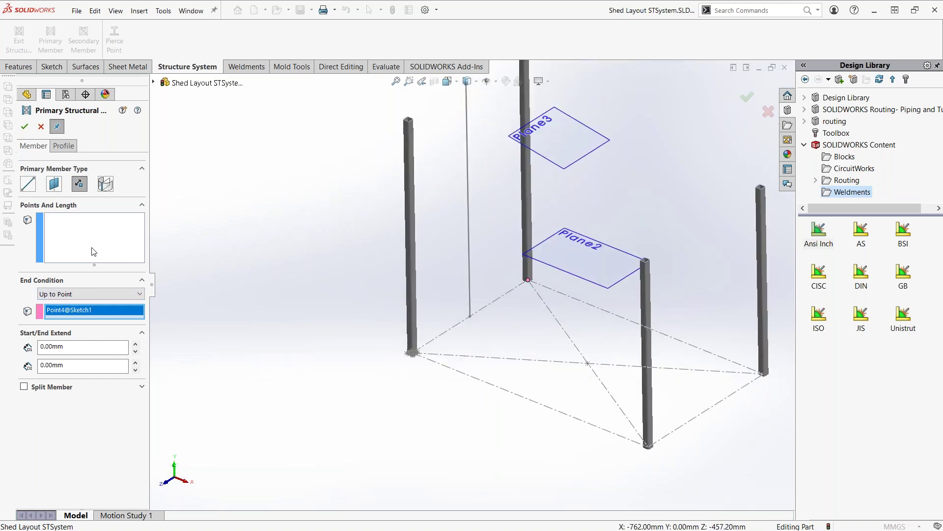
scroll(451, 285, down, 3)
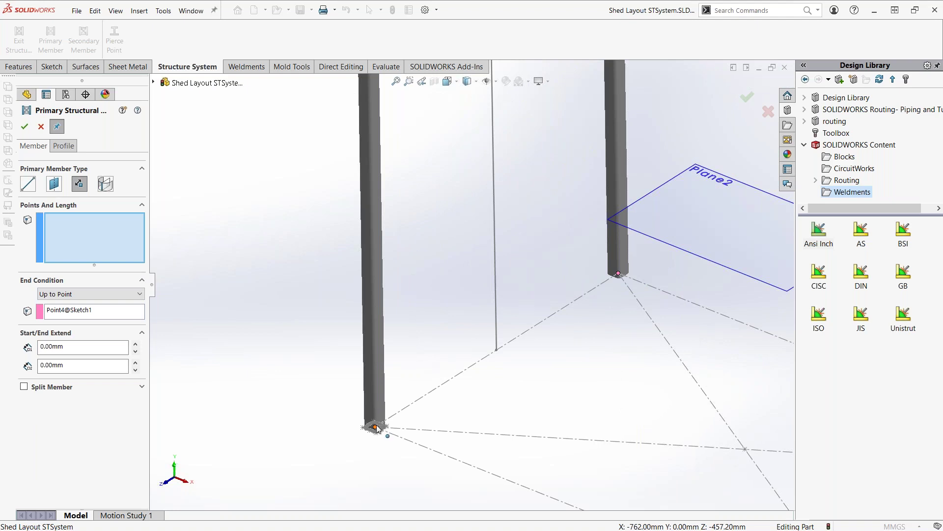
click(376, 426)
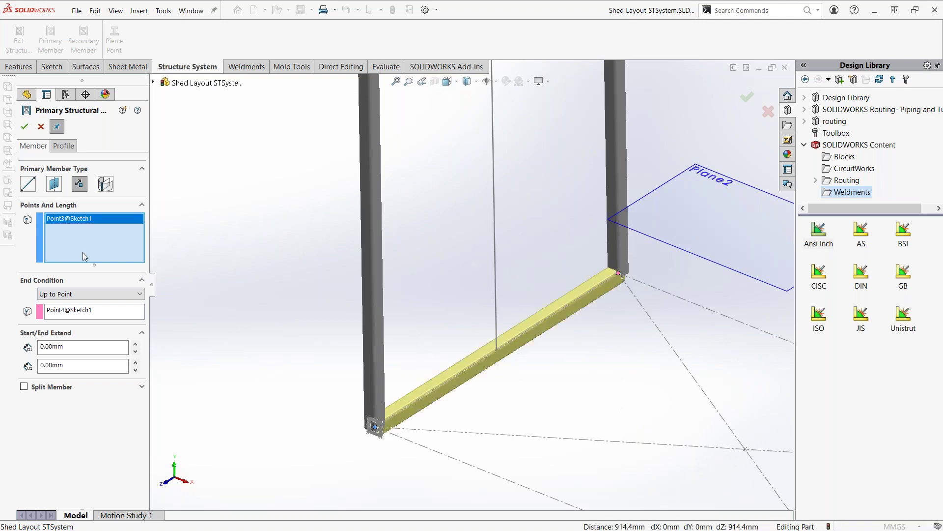
right_click(100, 313)
click(144, 317)
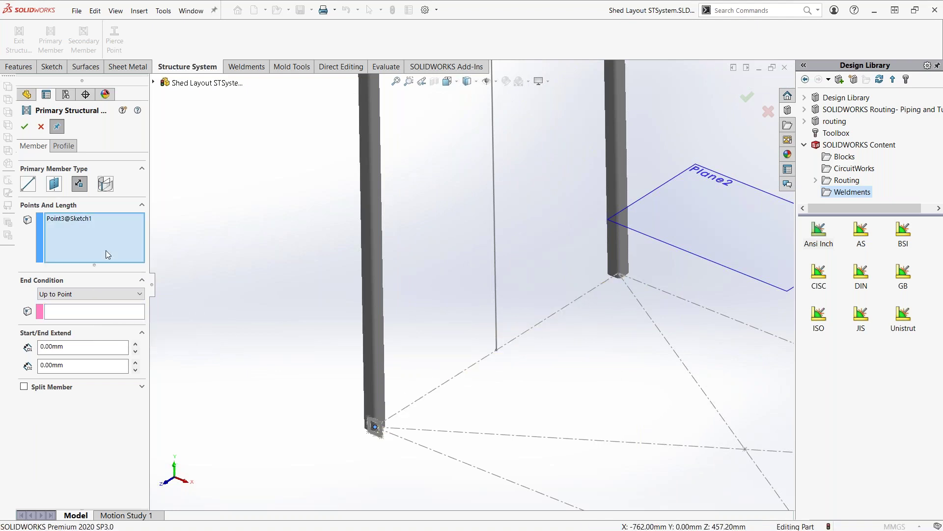
- Add Point1 and Point4 as starts, end all three at Sketch2's Point2, and create them
click(497, 350)
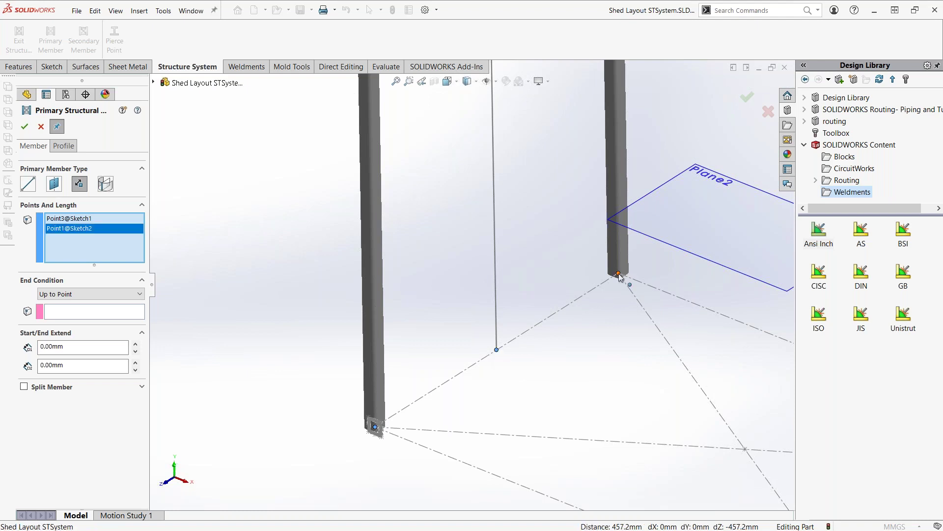
click(618, 275)
scroll(554, 333, up, 3)
scroll(558, 343, up, 3)
scroll(525, 275, up, 2)
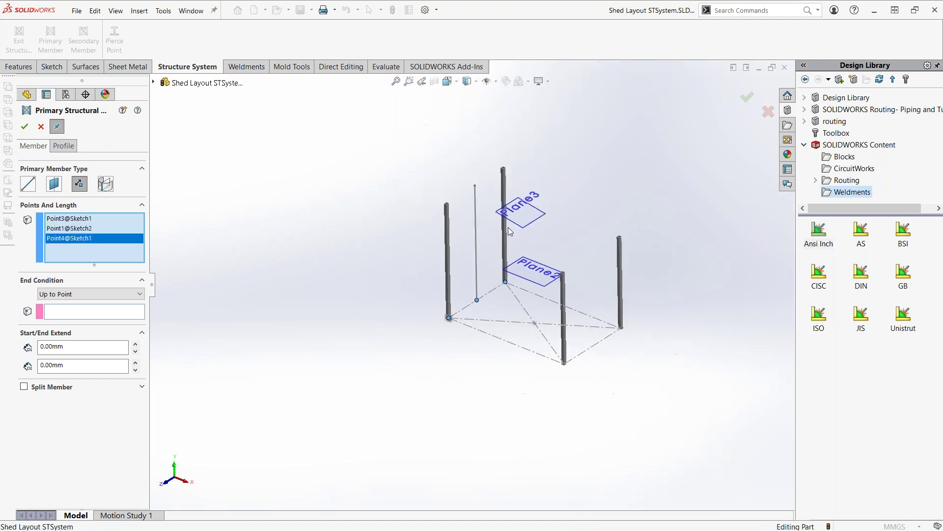
scroll(511, 230, down, 3)
click(77, 313)
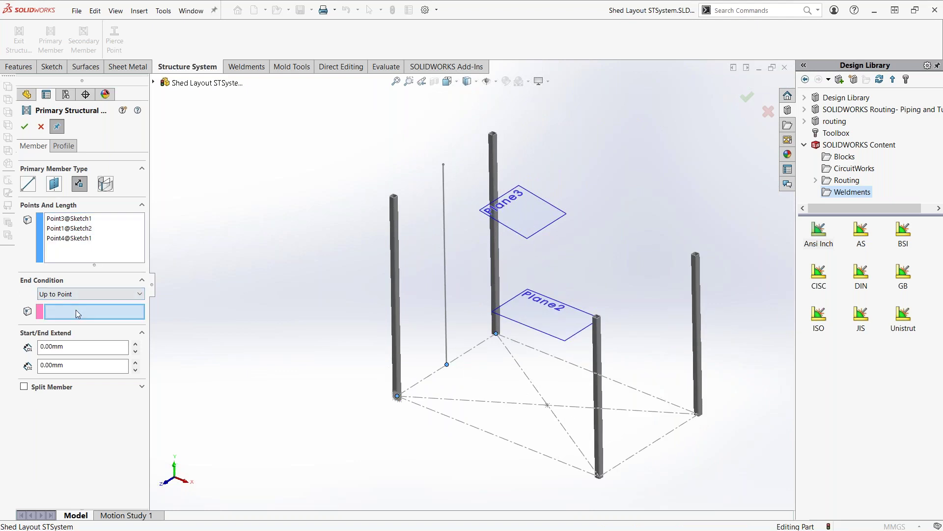
click(443, 165)
mouse_move(524, 294)
middle_down()
mouse_move(510, 252)
mouse_move(635, 242)
mouse_move(541, 254)
mouse_move(470, 247)
mouse_move(532, 288)
middle_up()
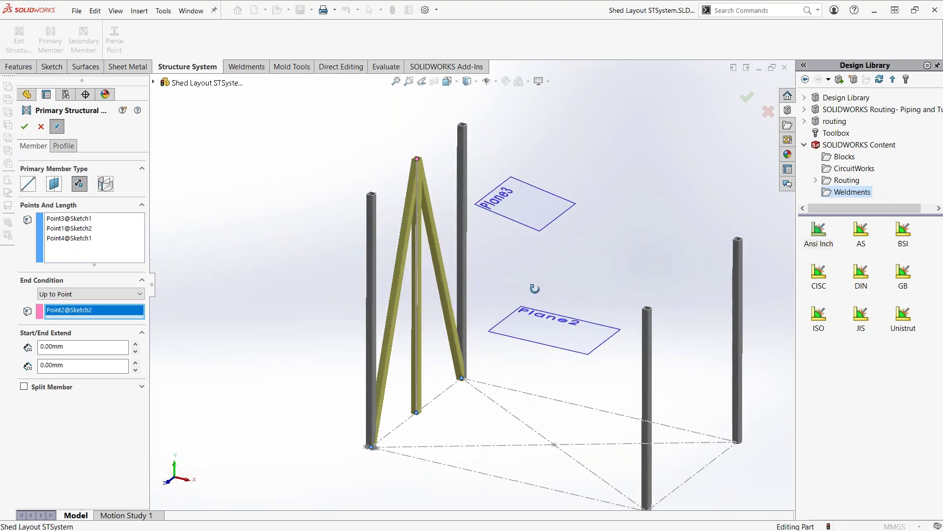
click(24, 126)
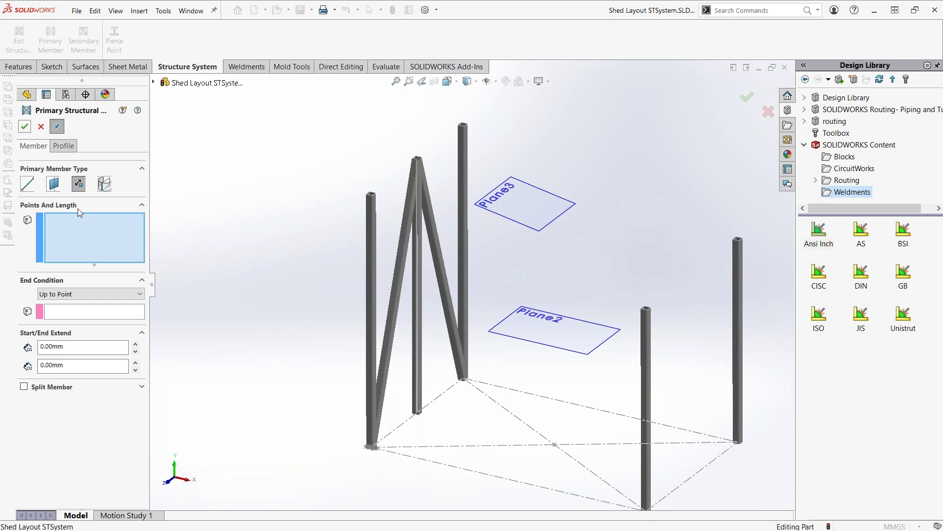
- Create chained Point-to-Point base rails around all four corners plus a Point3–Point2 diagonal
click(77, 295)
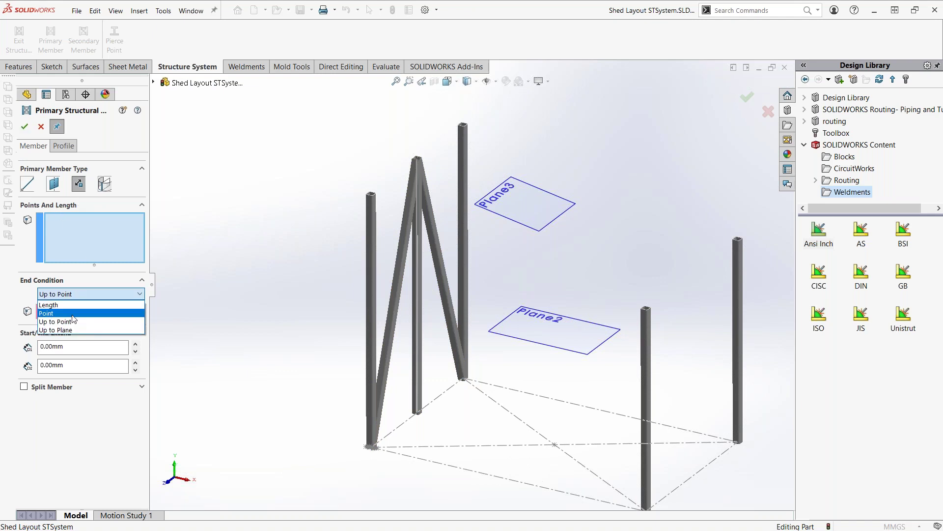
click(72, 314)
scroll(565, 481, down, 3)
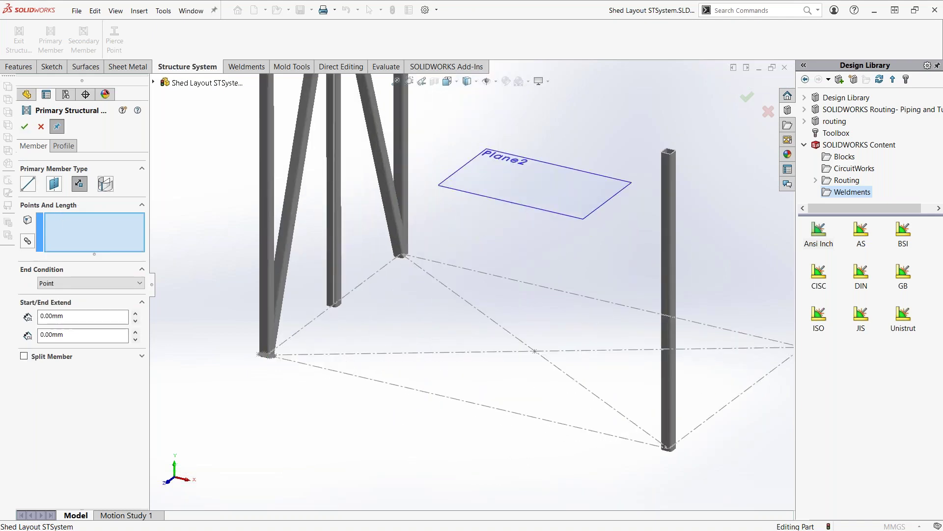
click(28, 242)
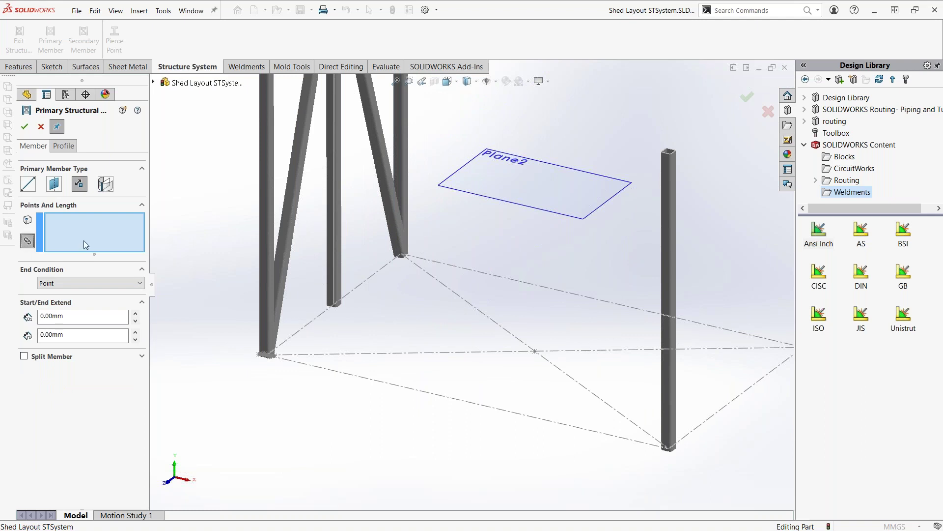
click(269, 354)
click(402, 255)
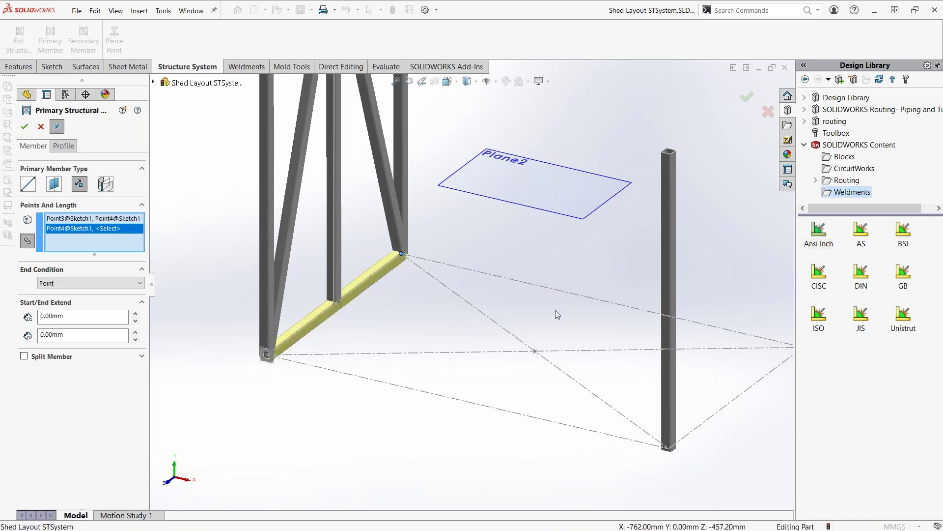
key(z)
click(662, 320)
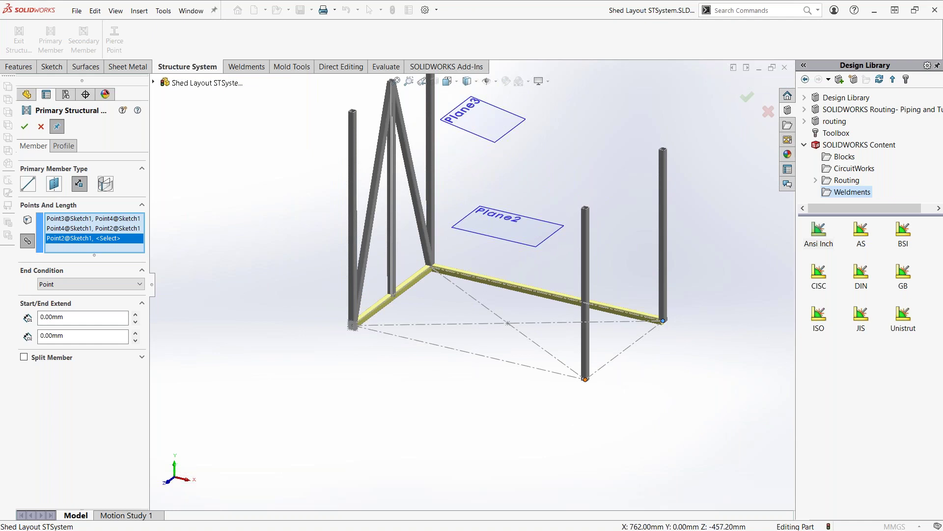
click(585, 379)
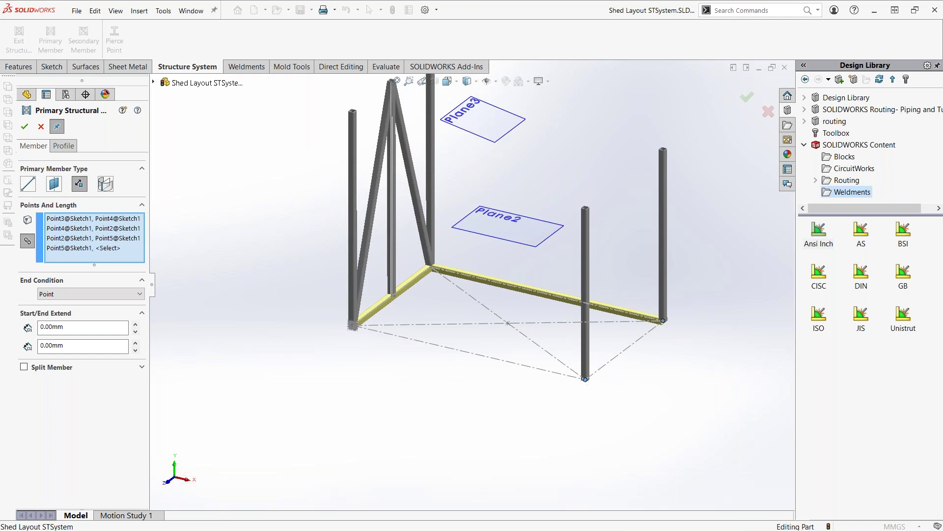
click(353, 325)
click(663, 321)
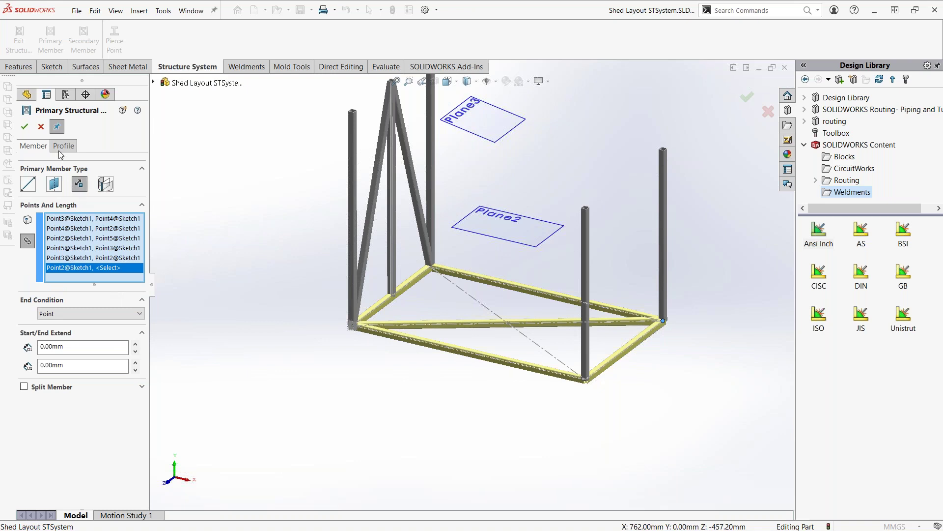
click(24, 127)
- Add the second base diagonal from Point4 to Point5, forming an X brace
right_click(94, 253)
click(103, 255)
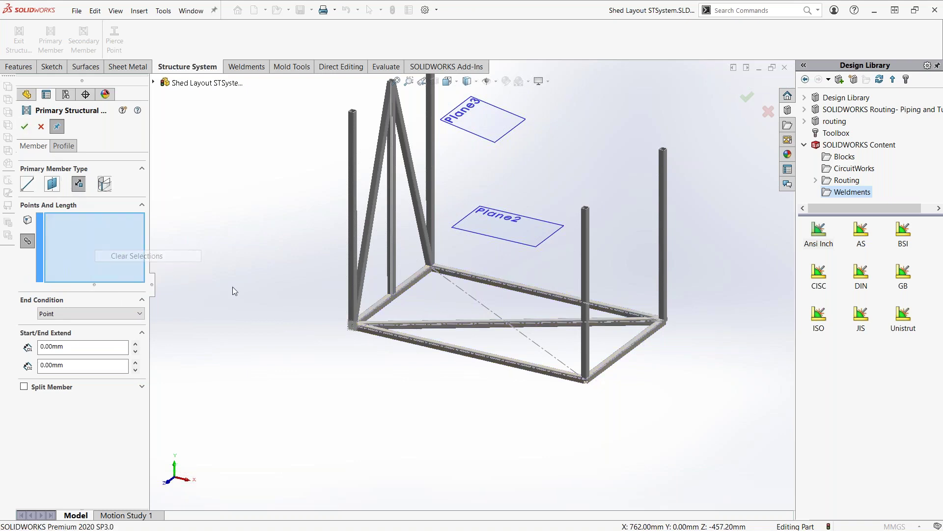
click(430, 268)
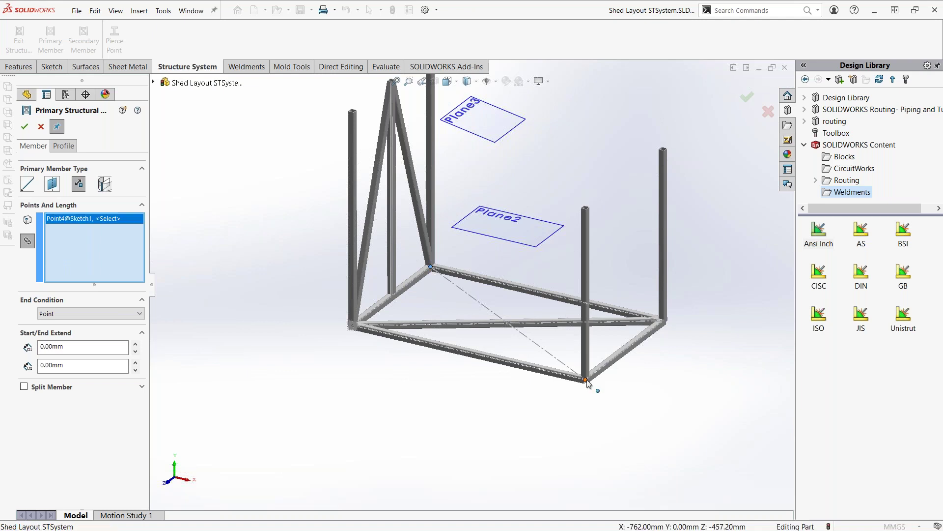
click(586, 380)
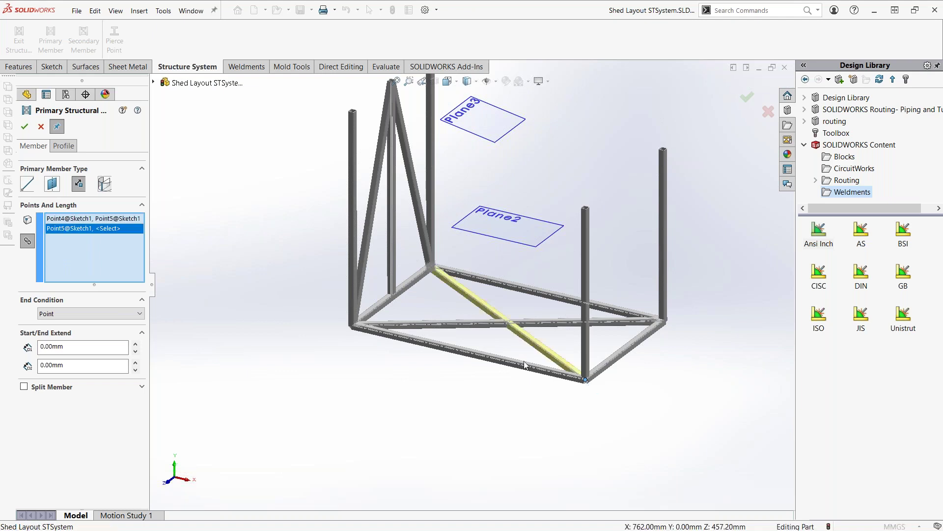
click(25, 126)
- Orbit around the frame, clear the picked points, and cancel the primary member command
middle_drag(294, 274, 485, 198)
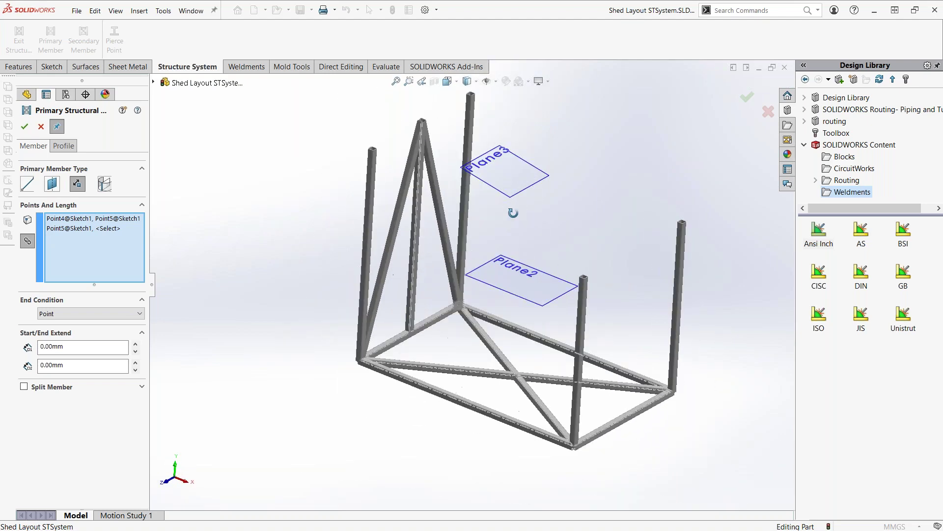
mouse_move(485, 199)
middle_down()
mouse_move(564, 218)
mouse_move(295, 236)
middle_up()
right_click(96, 237)
click(127, 243)
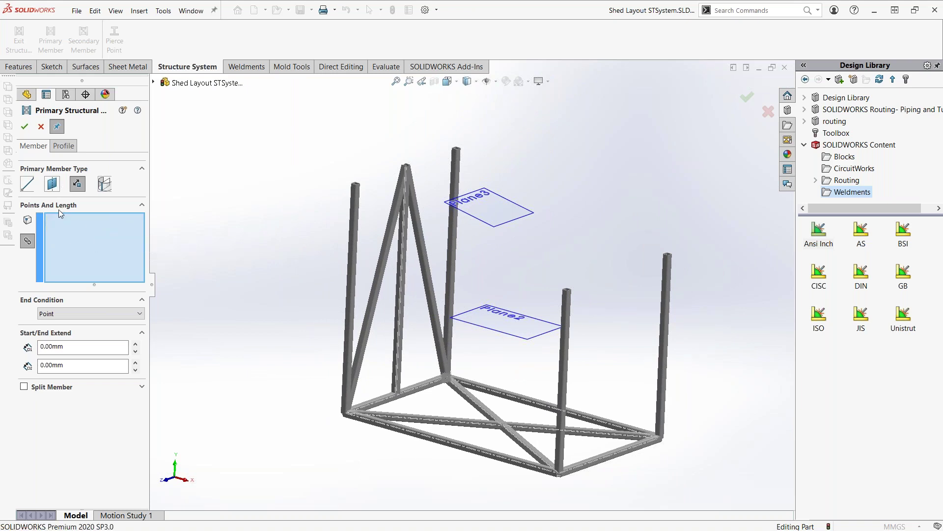
click(74, 313)
click(67, 335)
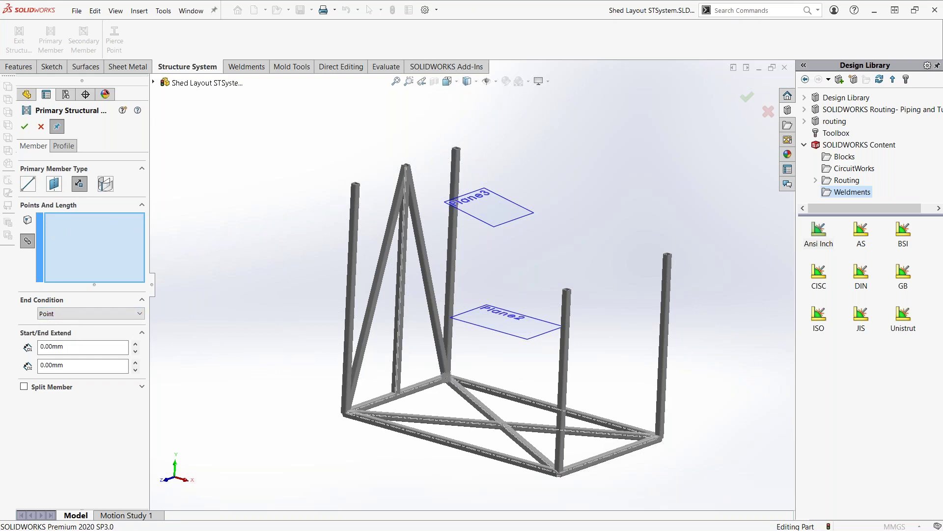
scroll(327, 174, down, 3)
scroll(328, 174, down, 3)
scroll(400, 249, up, 3)
scroll(519, 267, up, 2)
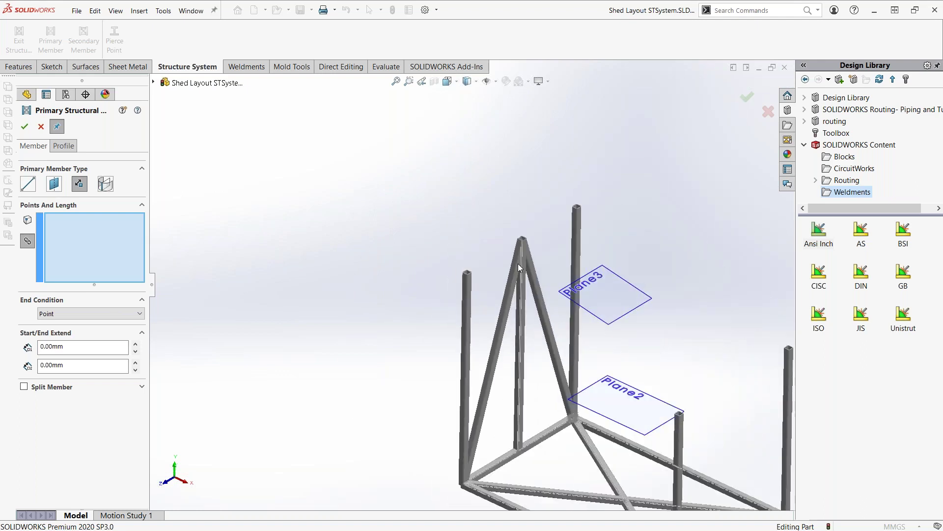
scroll(519, 267, up, 3)
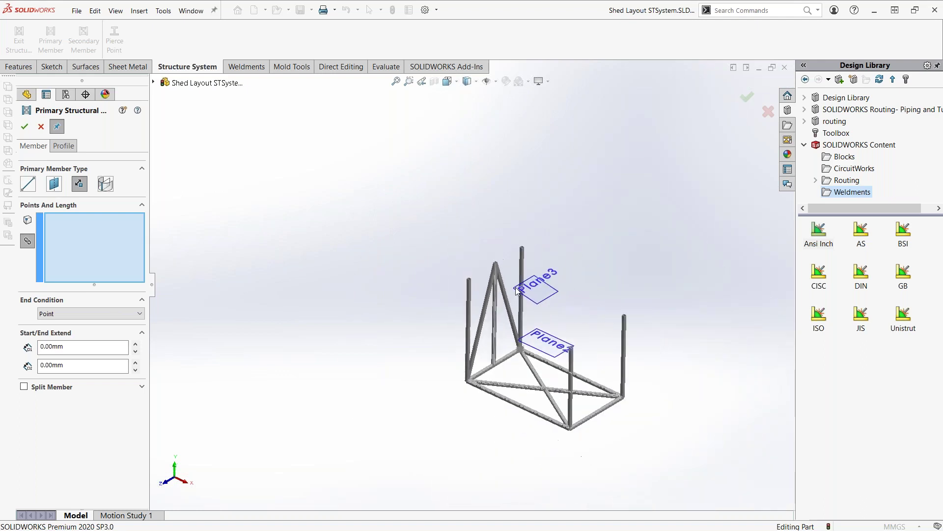
click(41, 126)
- Start a secondary member chaining the four corner posts in a closed loop
click(84, 45)
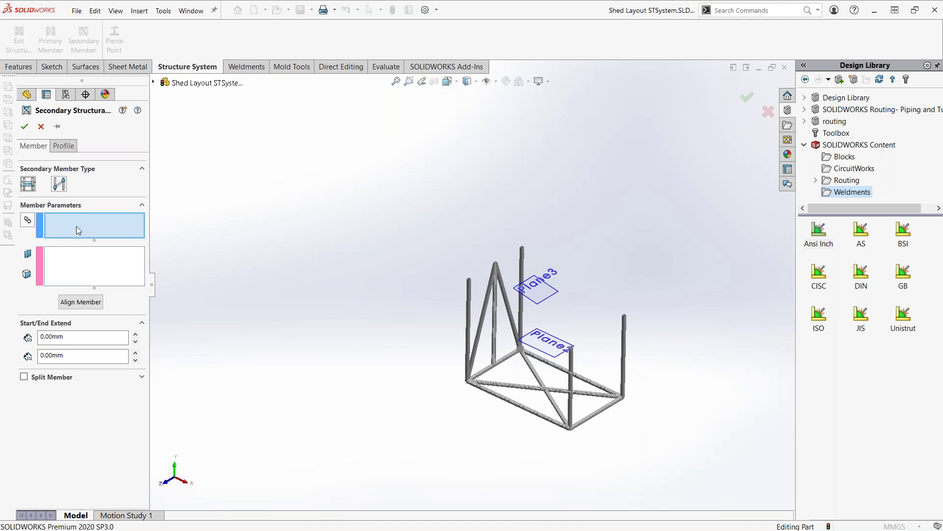
scroll(571, 270, down, 3)
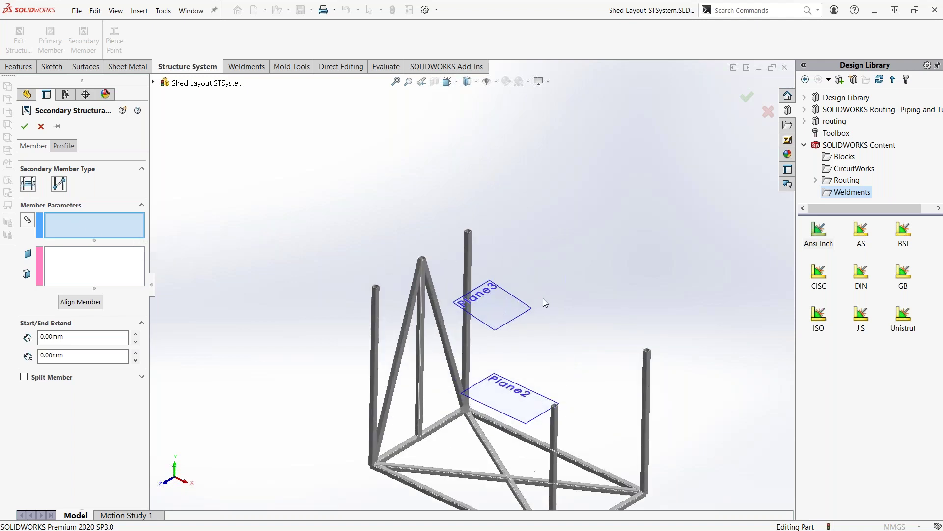
click(375, 306)
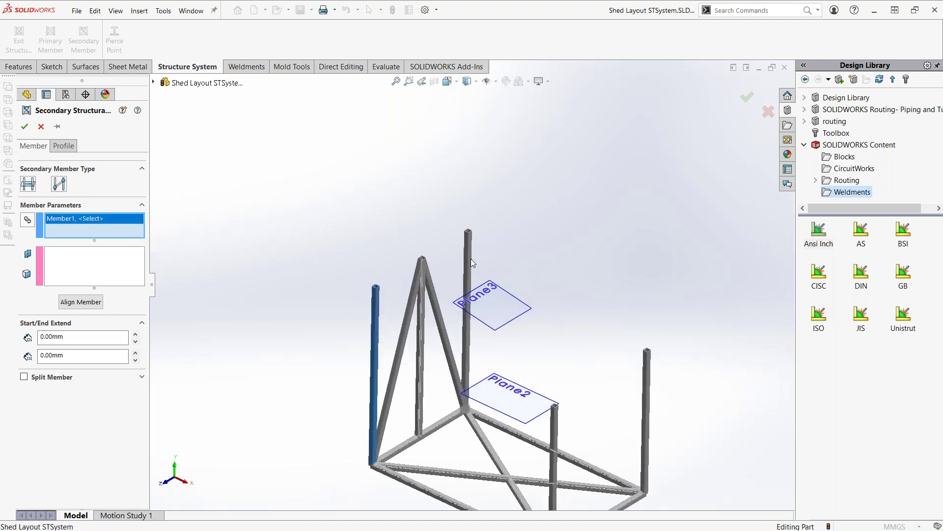
click(28, 221)
click(469, 260)
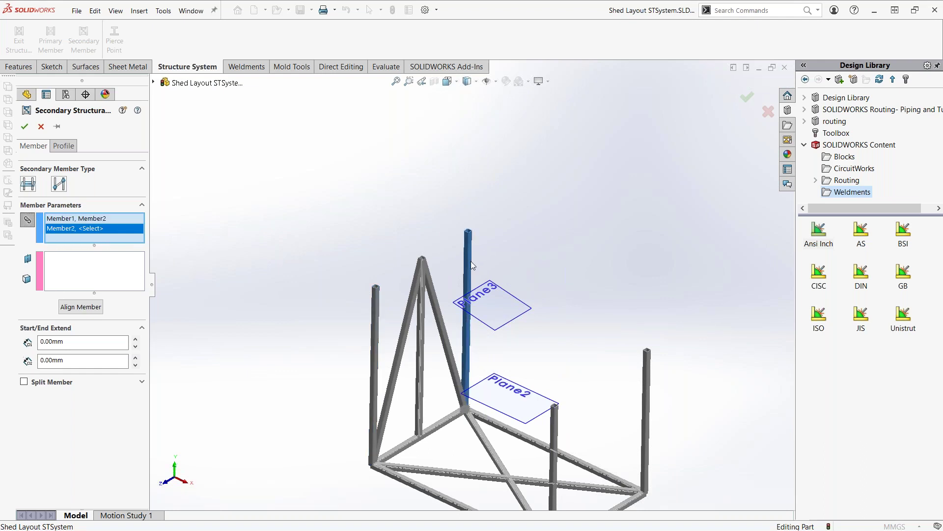
click(647, 378)
click(555, 437)
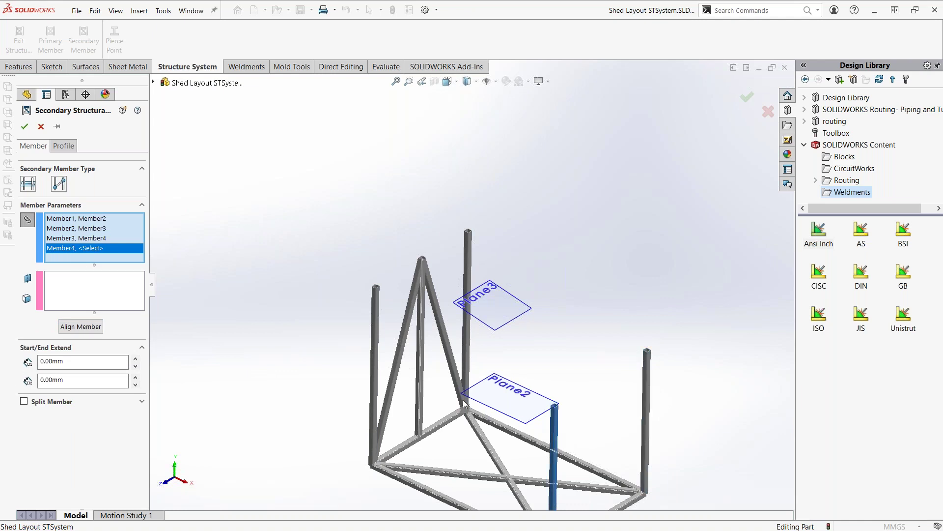
click(372, 333)
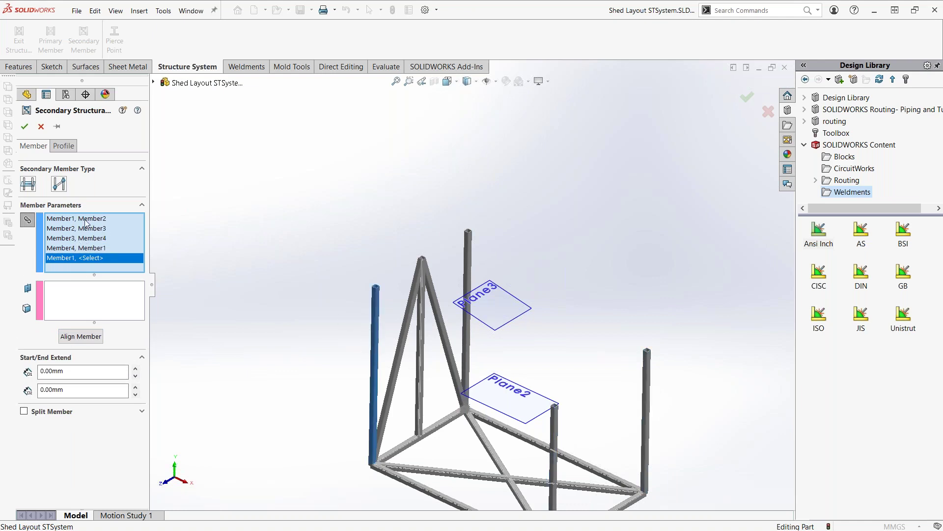
- Place the top beams on Plane3 and confirm them
click(68, 302)
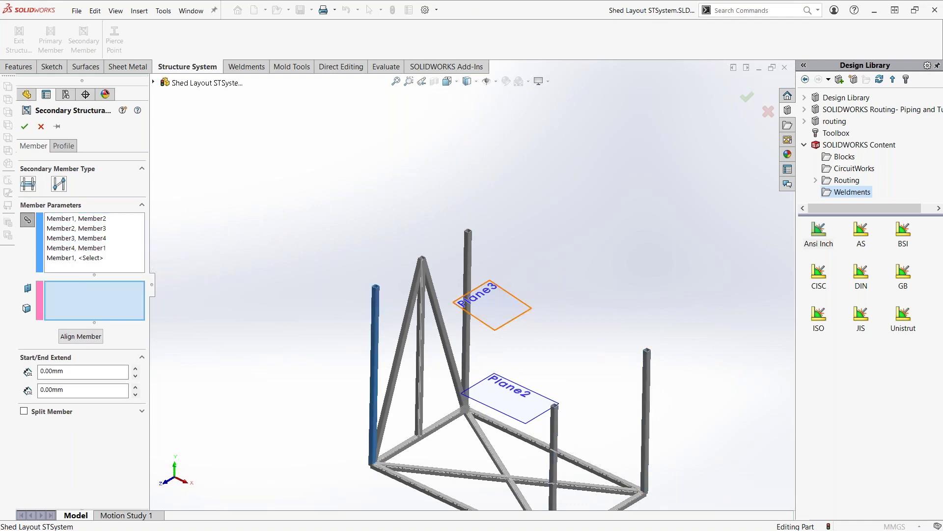
click(471, 300)
mouse_move(561, 341)
middle_down()
mouse_move(550, 320)
mouse_move(554, 244)
mouse_move(564, 257)
mouse_move(555, 307)
mouse_move(565, 274)
mouse_move(521, 320)
middle_up()
scroll(514, 317, down, 3)
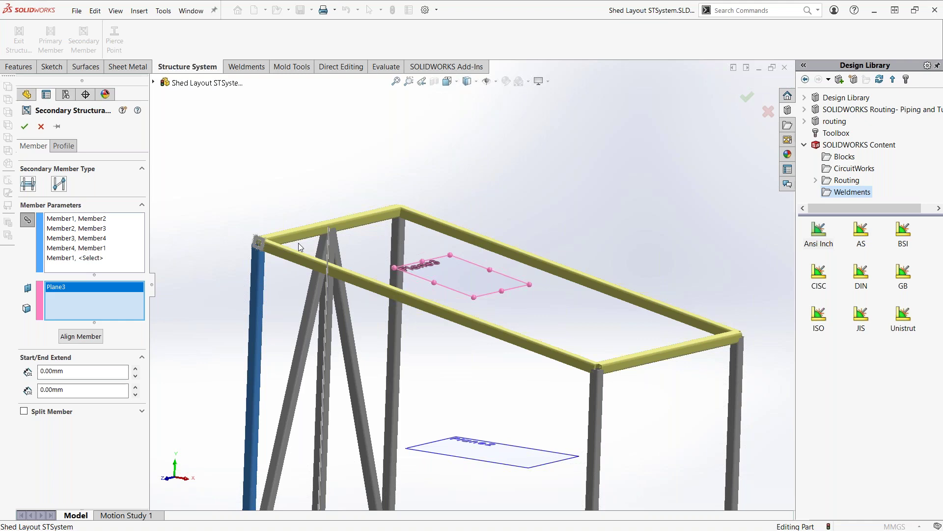
click(24, 126)
mouse_move(284, 177)
middle_down()
mouse_move(475, 329)
mouse_move(511, 316)
middle_up()
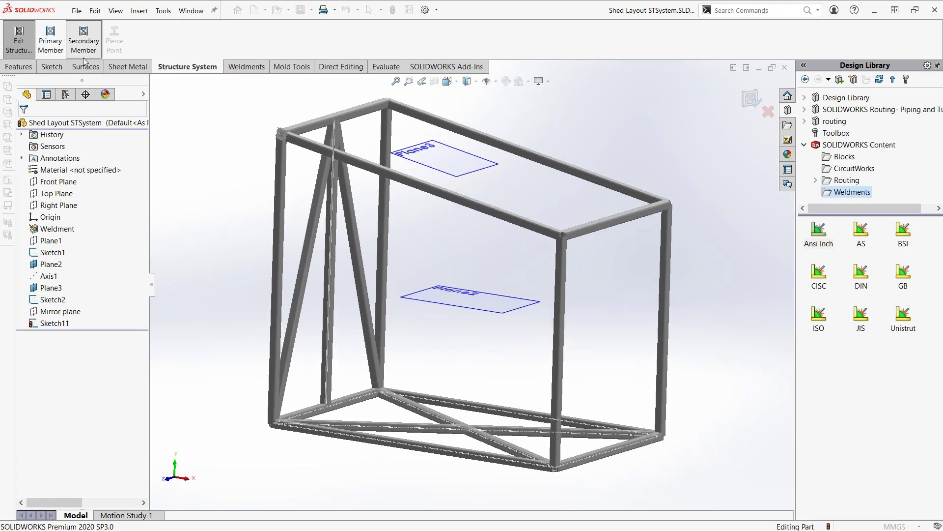
click(82, 43)
- Add a Between Points vertical member linking the end-bay top and bottom beams at length ratio 0.5
scroll(542, 271, down, 3)
scroll(590, 365, up, 2)
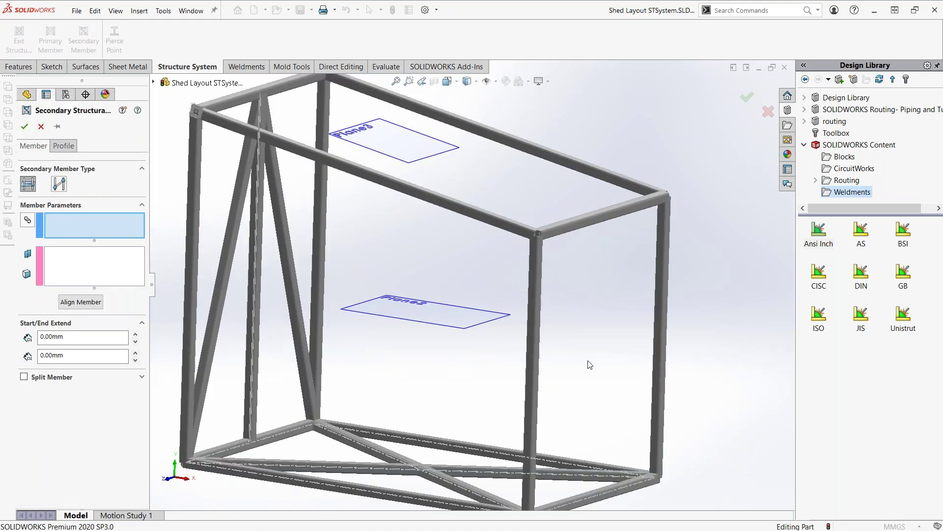
scroll(590, 365, up, 2)
scroll(593, 381, down, 3)
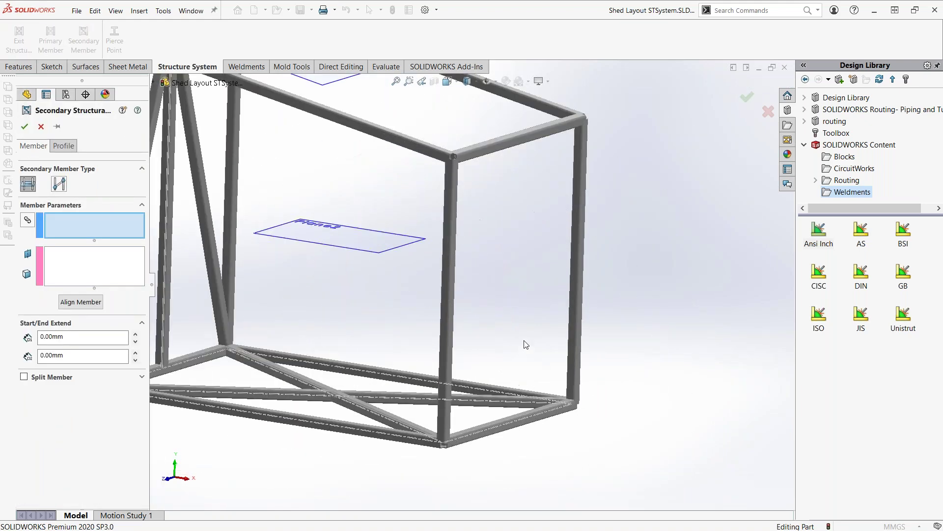
click(60, 187)
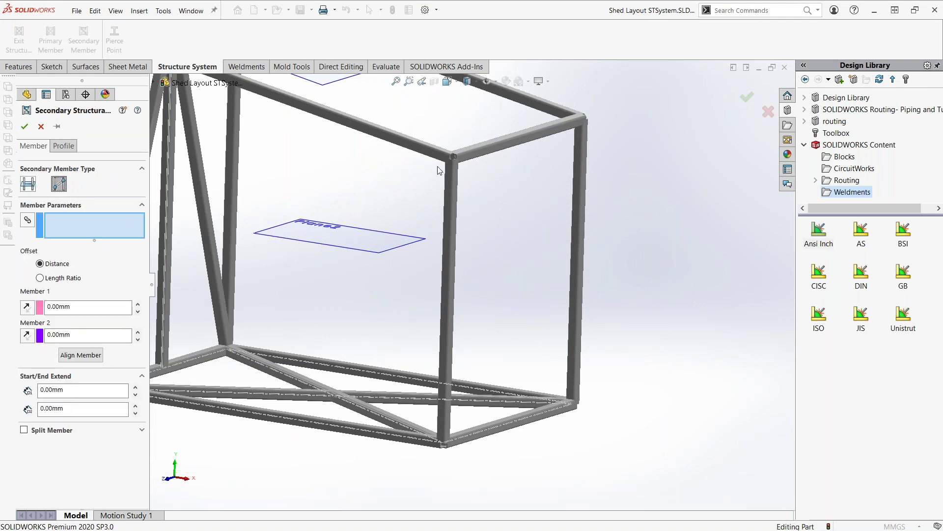
click(503, 147)
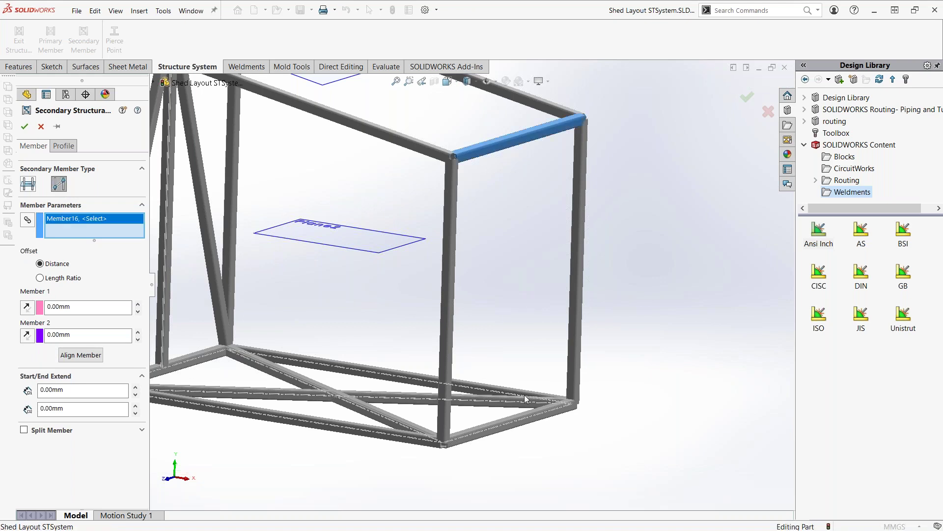
click(510, 432)
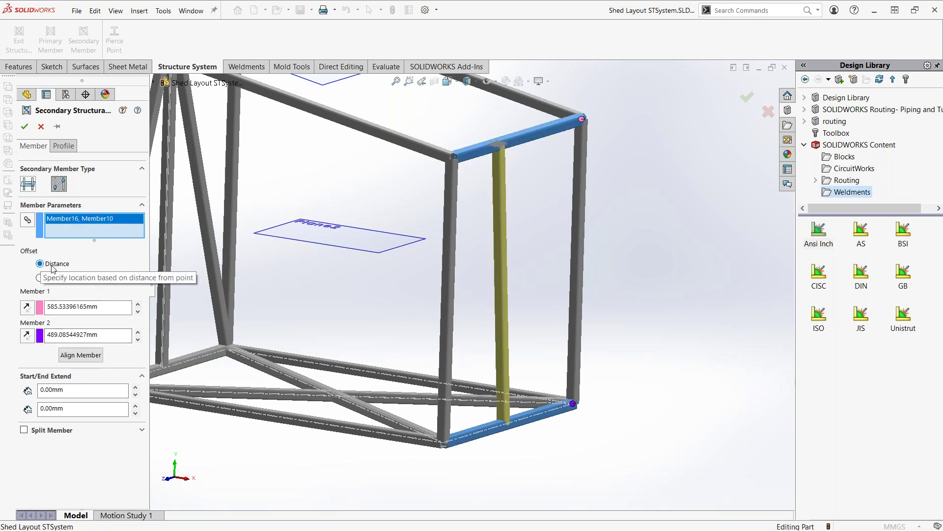
click(40, 278)
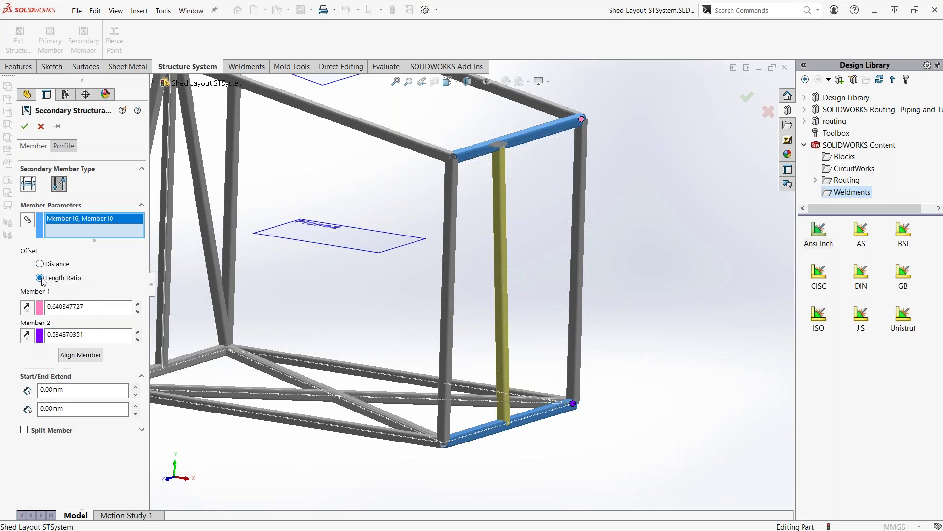
double_click(64, 306)
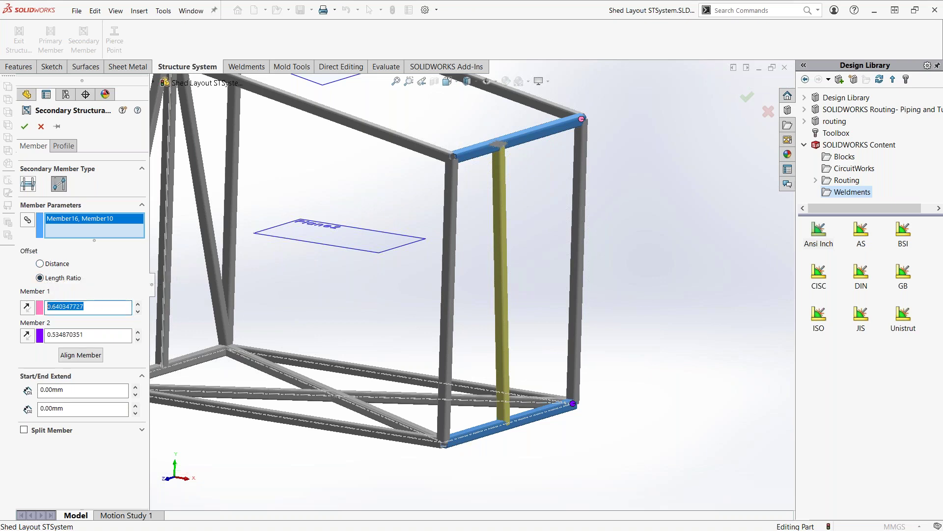
text(0.5)
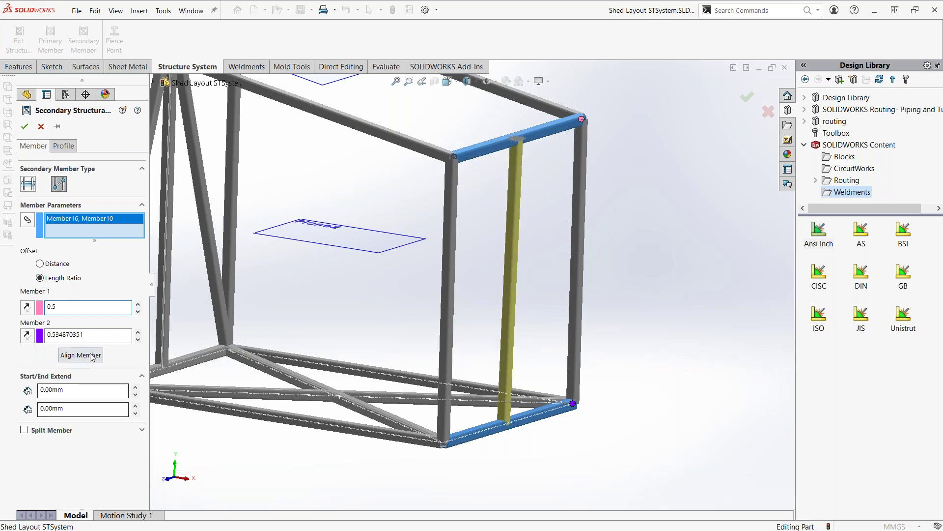
key(Tab)
text(0.5)
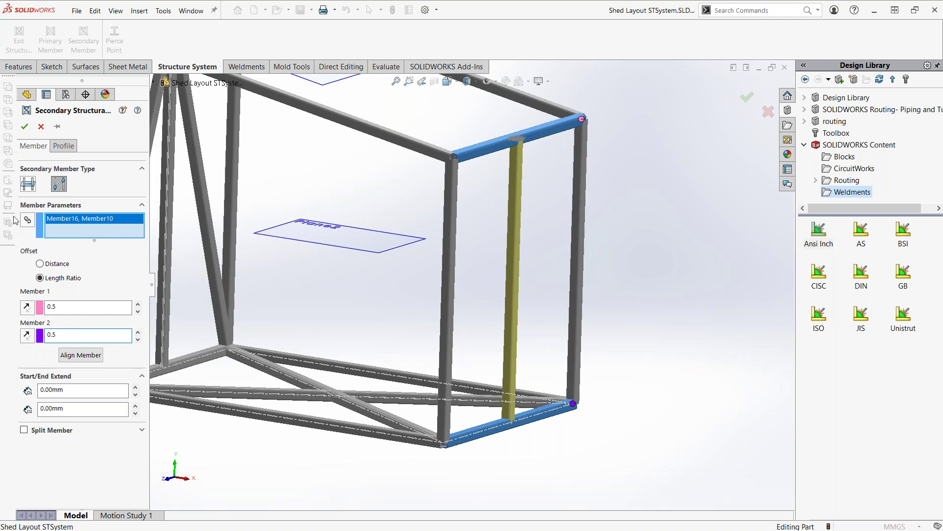
click(24, 127)
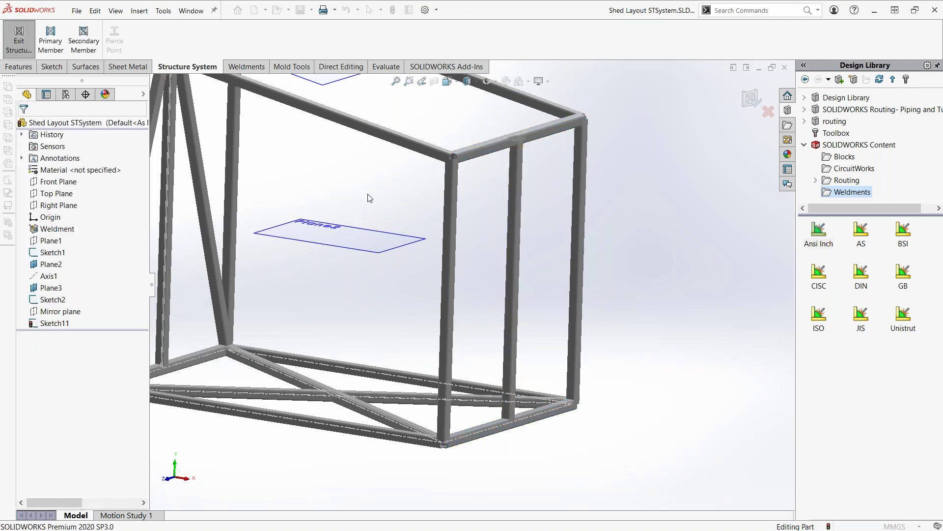
- Start another secondary member using a 33.7 x 4.0 pipe profile
scroll(615, 307, down, 3)
scroll(553, 346, up, 2)
scroll(550, 348, down, 2)
click(84, 40)
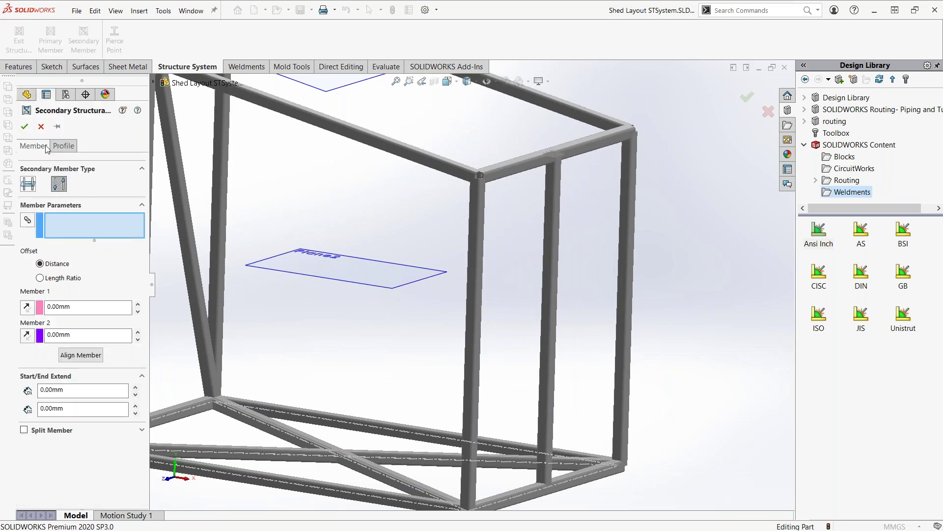
click(53, 148)
click(71, 224)
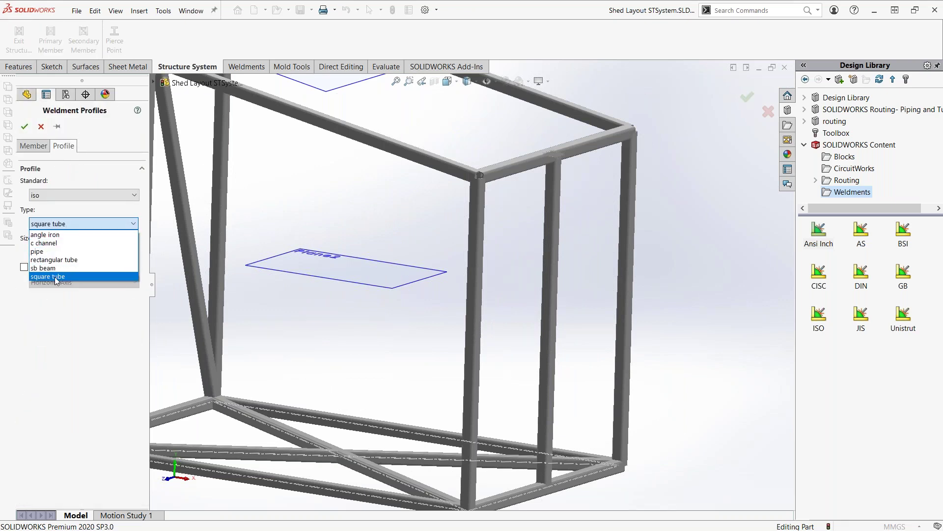
click(52, 251)
click(46, 252)
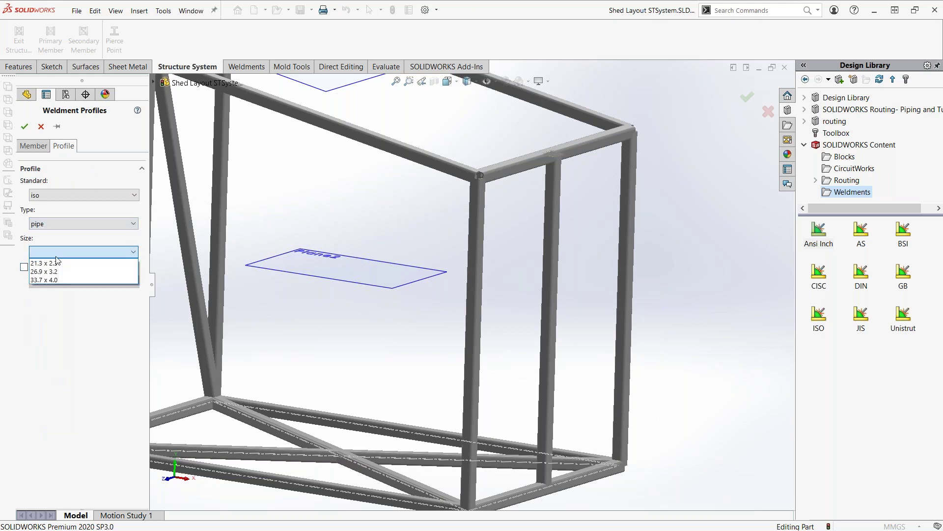
click(50, 281)
click(32, 146)
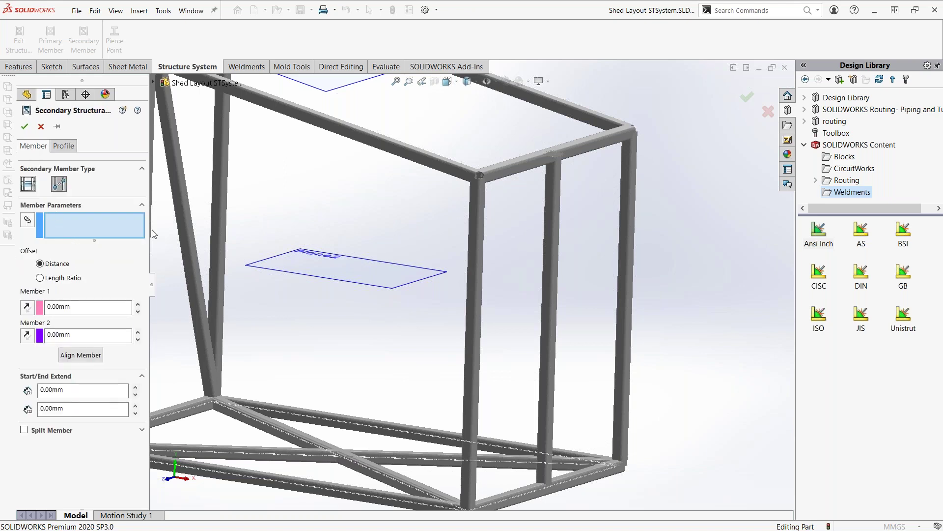
- Span the pipe between the two right uprights at length ratio 0.5 for both members
click(472, 326)
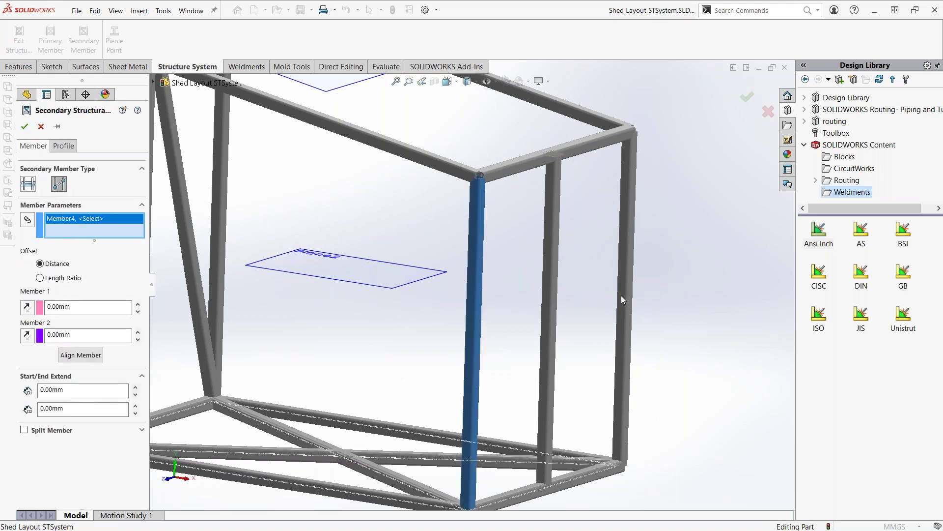
click(474, 325)
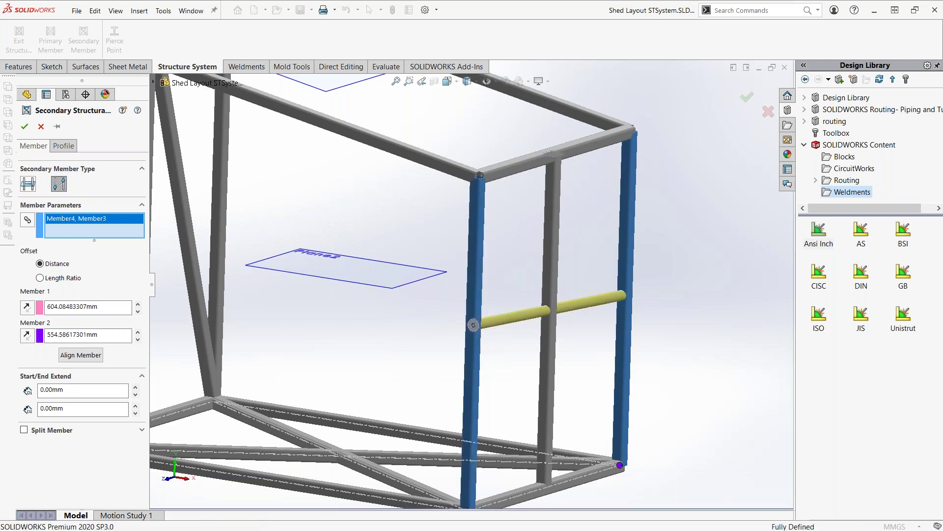
double_click(89, 307)
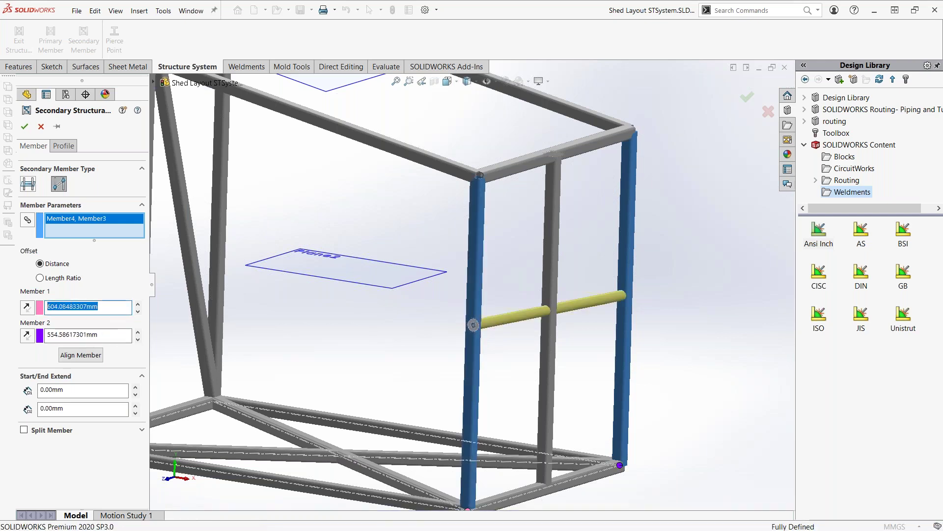
click(40, 278)
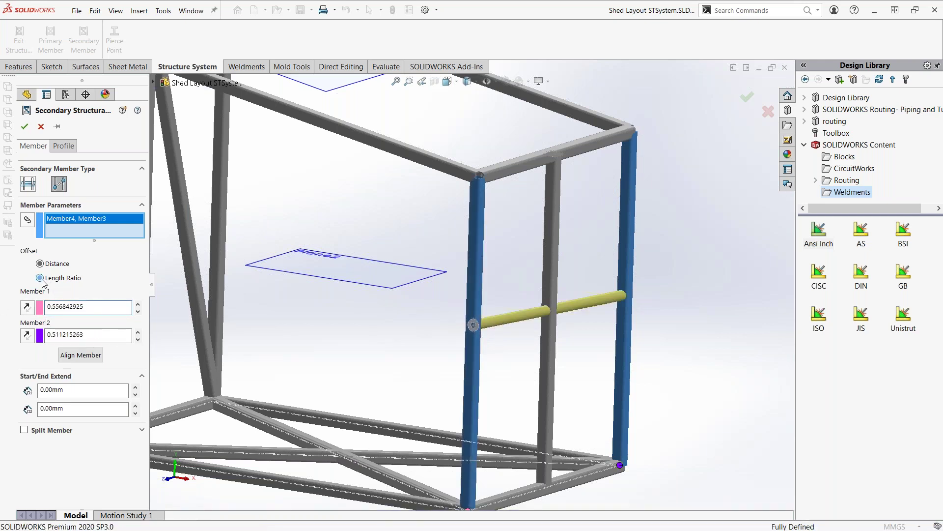
double_click(109, 306)
text(0.5)
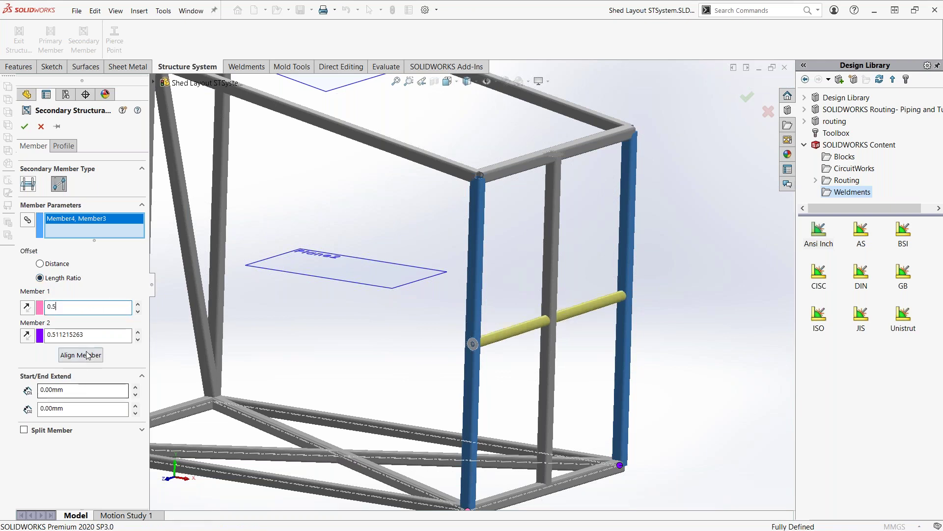
key(Tab)
text(.)
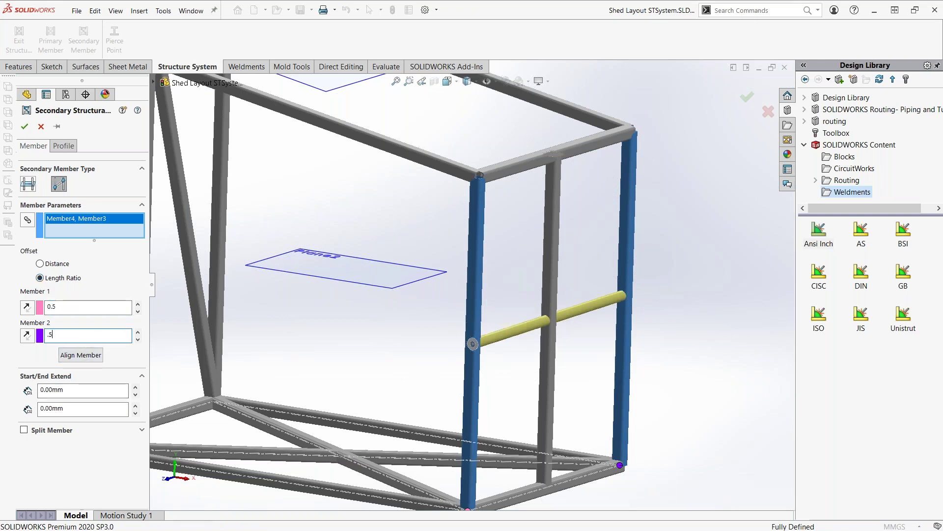
key(Return)
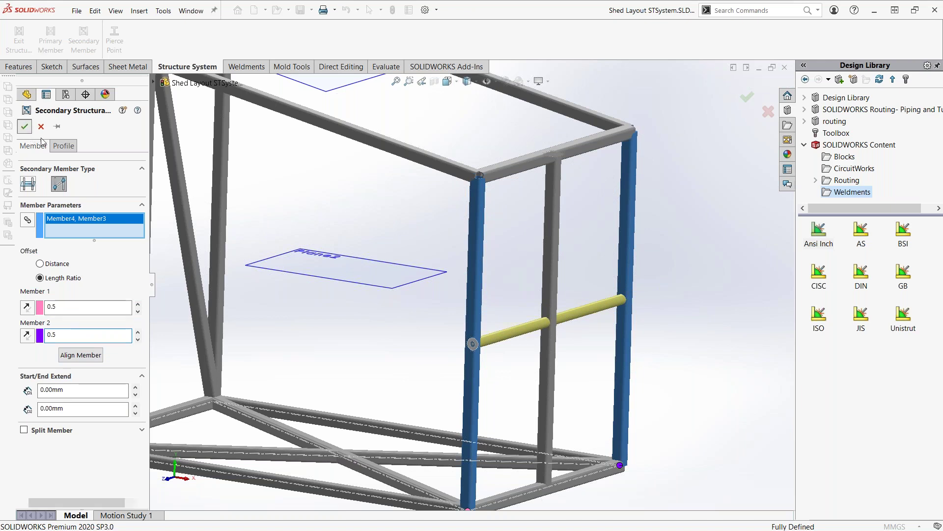
click(24, 126)
key(z)
scroll(544, 331, down, 5)
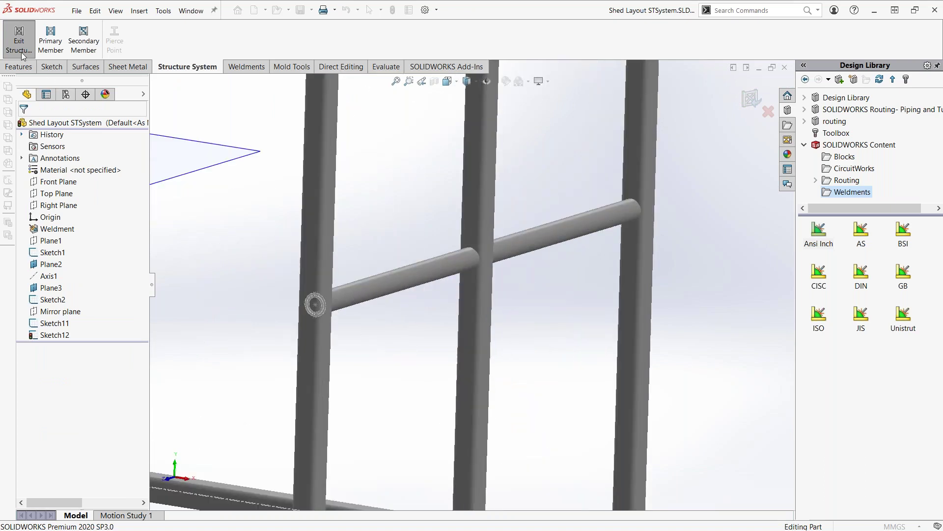
- Exit the structure system, expand the 19-item cut list and select the 33.70 x 4.0 pipe
click(21, 38)
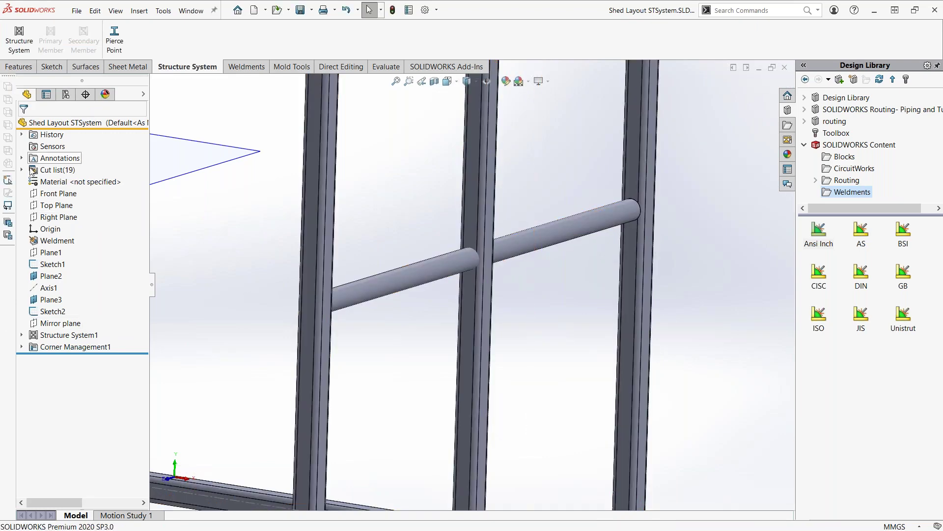
click(21, 170)
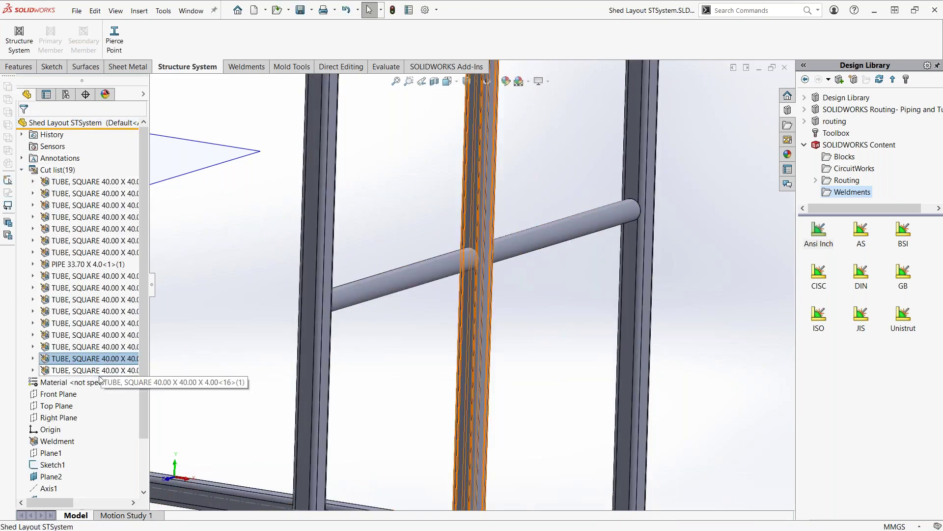
click(96, 268)
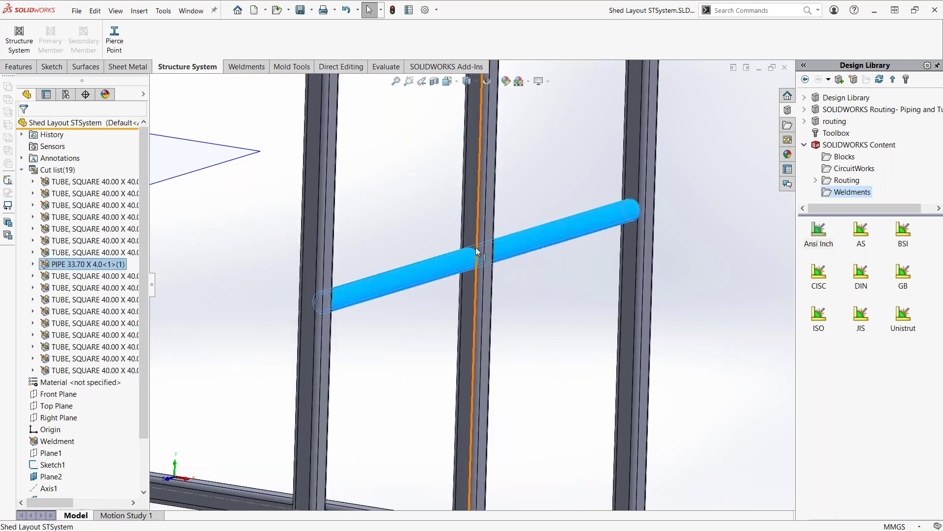
middle_drag(375, 313, 393, 301)
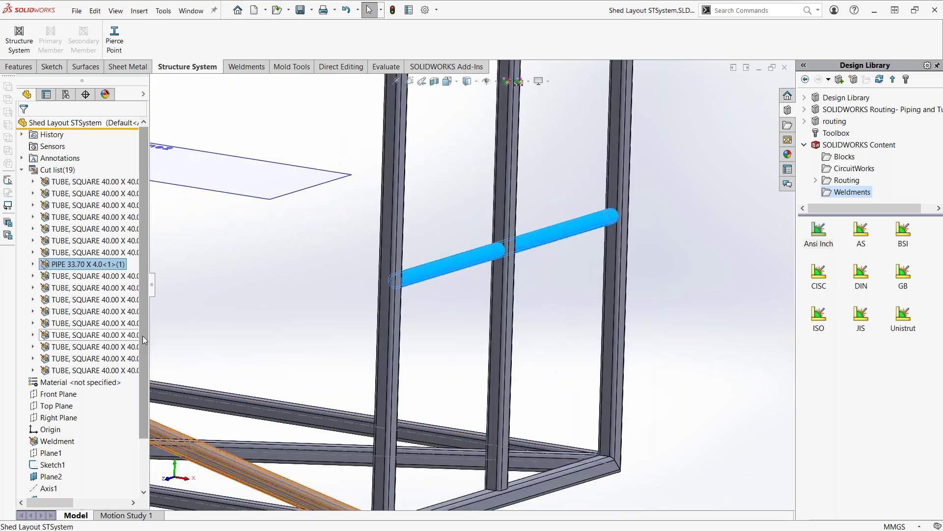
scroll(89, 403, down, 2)
- Edit Structure System1 and split pipe Member19 at the middle upright, Member18
click(72, 479)
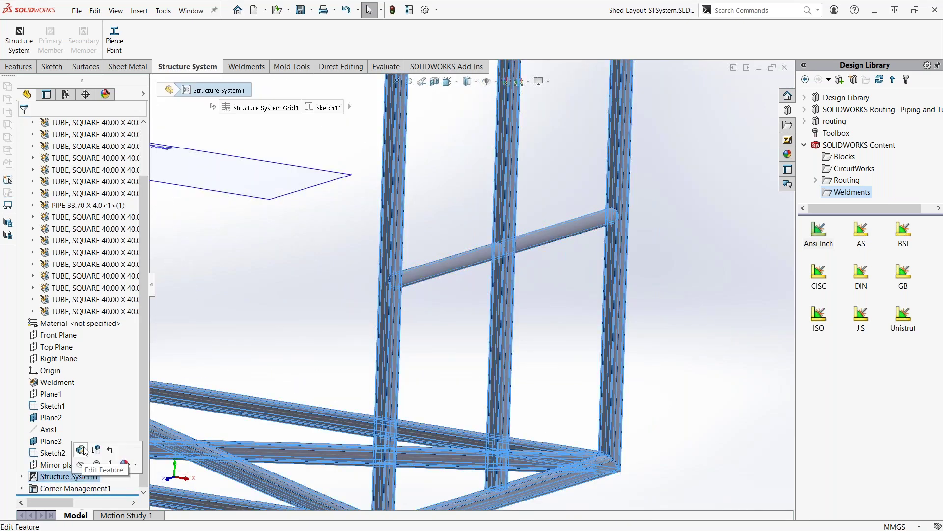
click(83, 449)
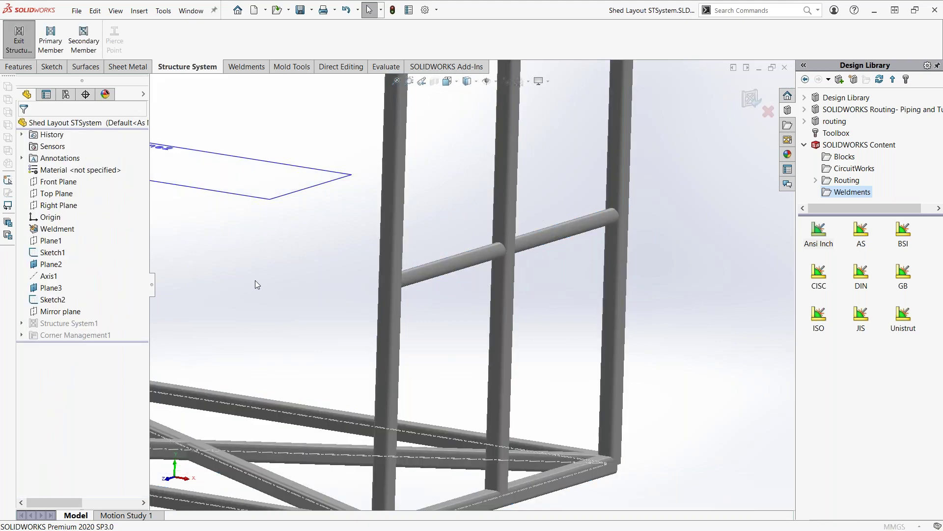
double_click(457, 267)
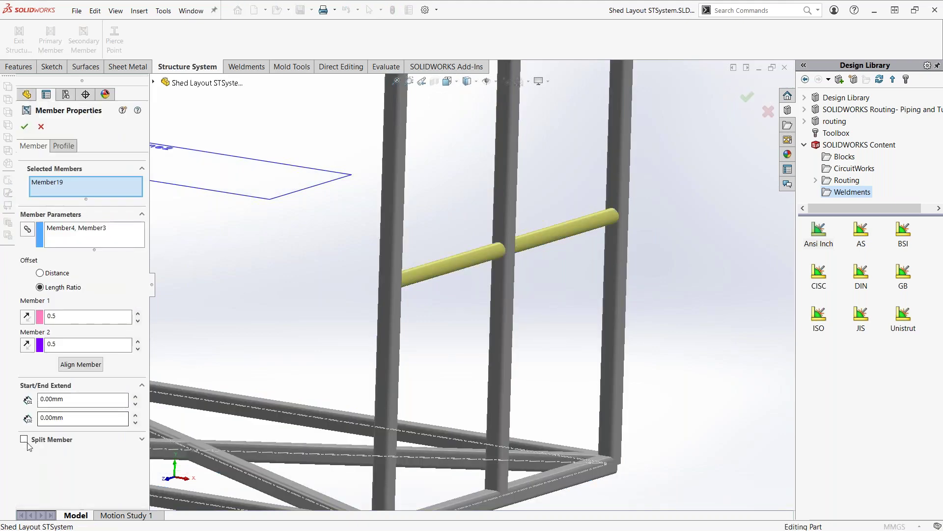
click(23, 438)
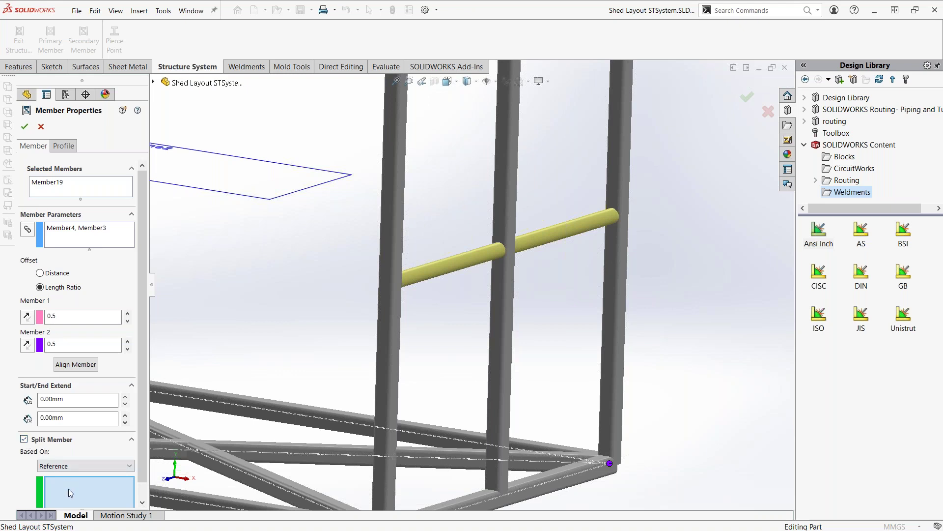
click(507, 292)
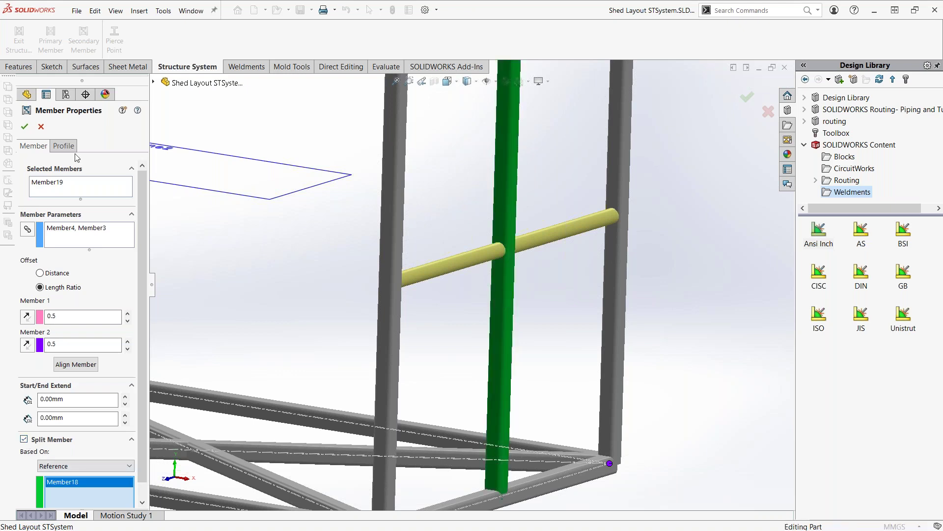
click(25, 127)
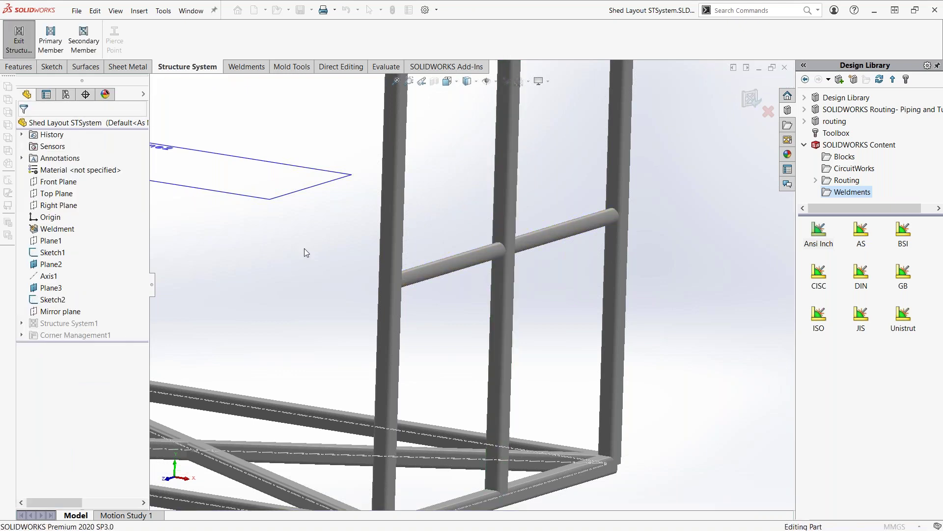
middle_drag(341, 258, 307, 256)
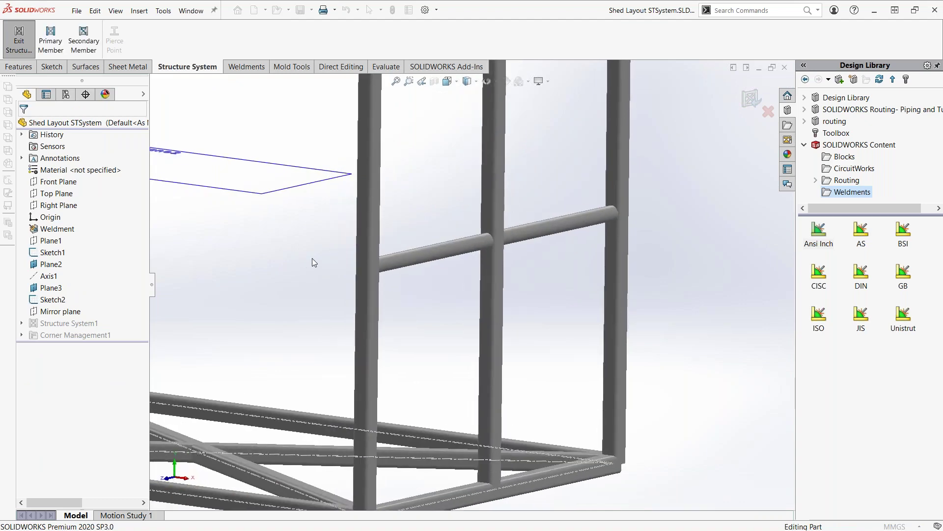
- Fit and orbit the frame to a near-front view, then exit and rebuild the structure system
scroll(446, 263, up, 3)
scroll(446, 263, up, 2)
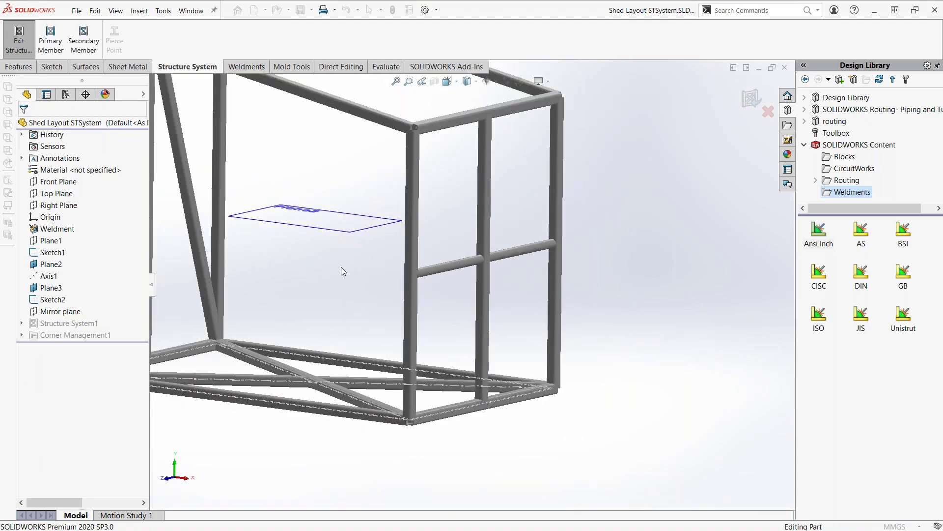
key(f)
mouse_move(307, 384)
middle_down()
mouse_move(435, 366)
mouse_move(384, 373)
middle_up()
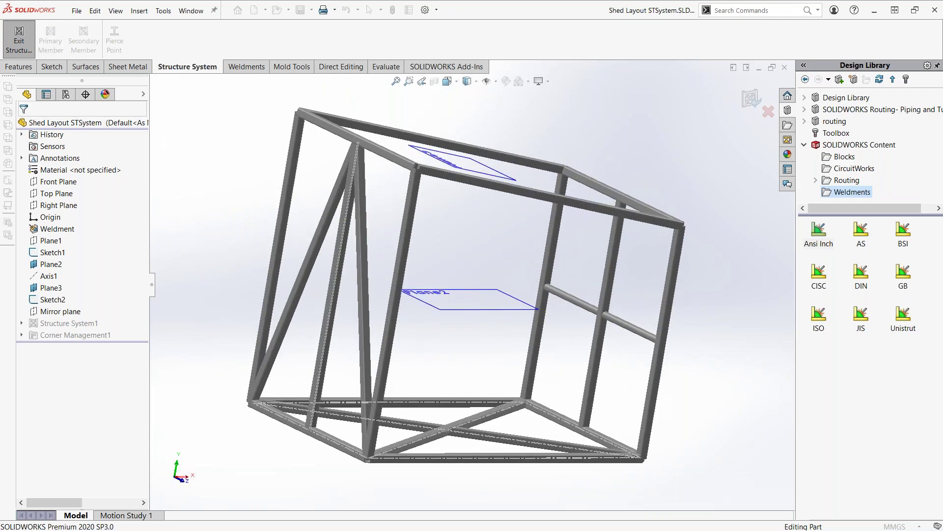
scroll(385, 449, down, 5)
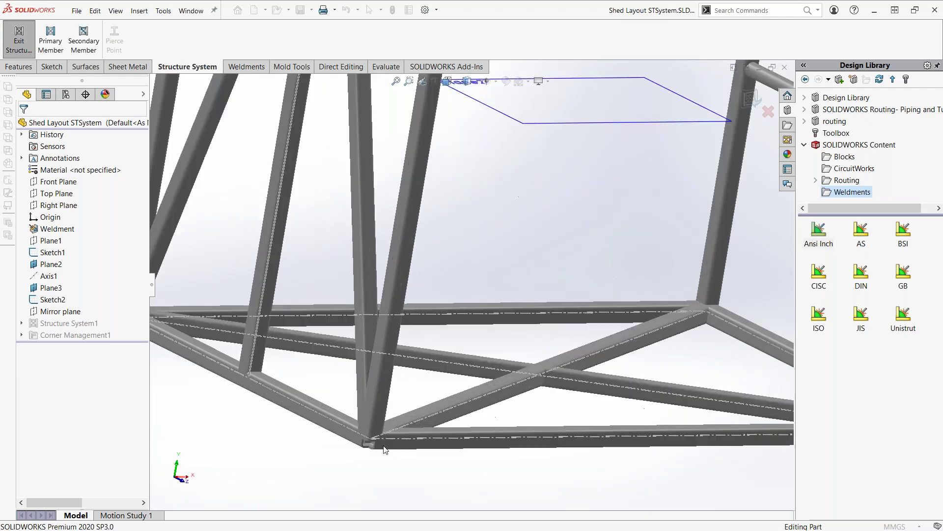
click(751, 99)
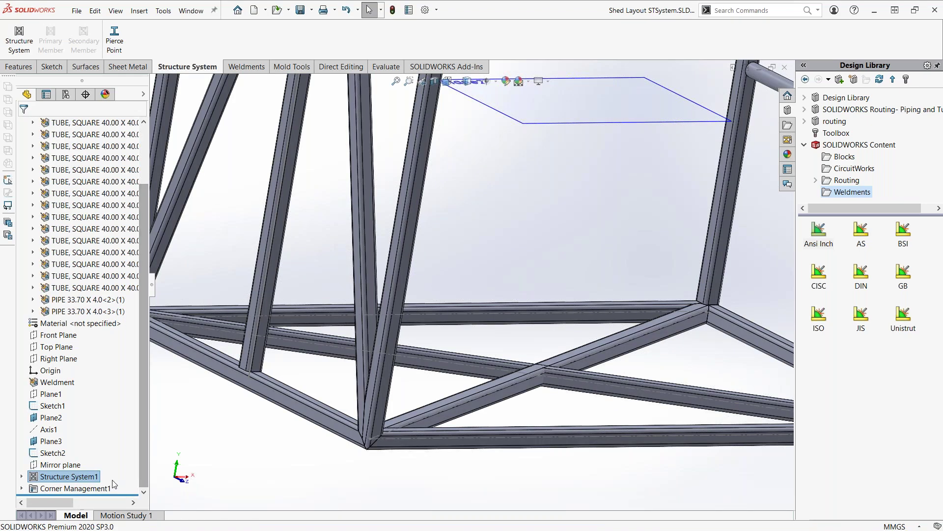
- Reopen Corner Management1 for editing and inspect the joints below the top beam
click(86, 492)
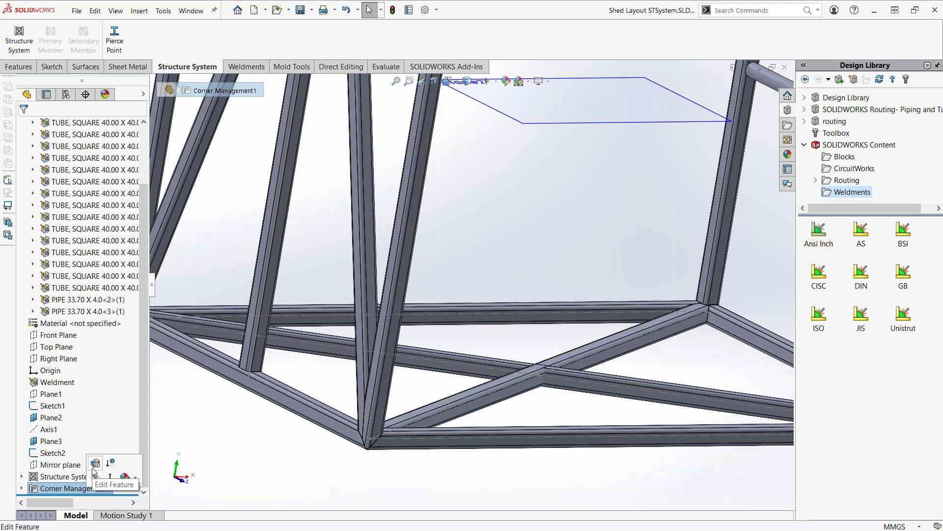
right_click(53, 489)
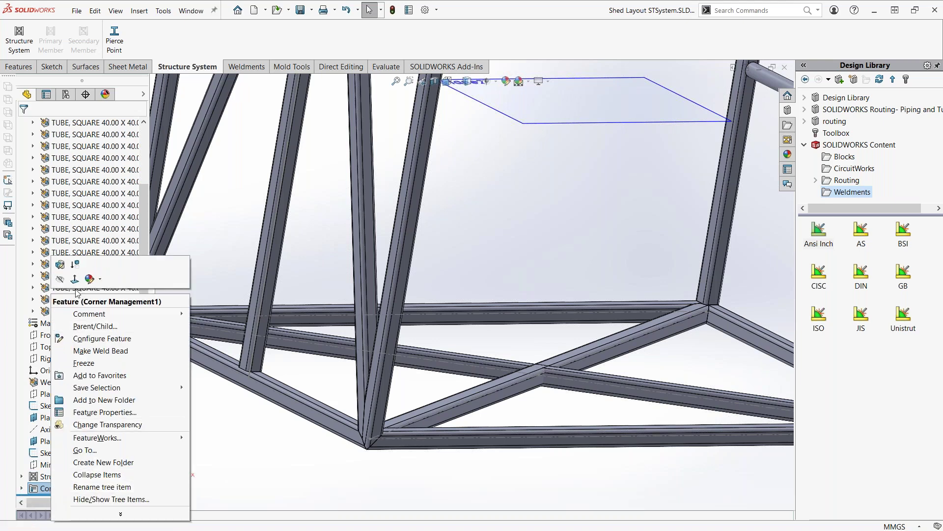
click(60, 264)
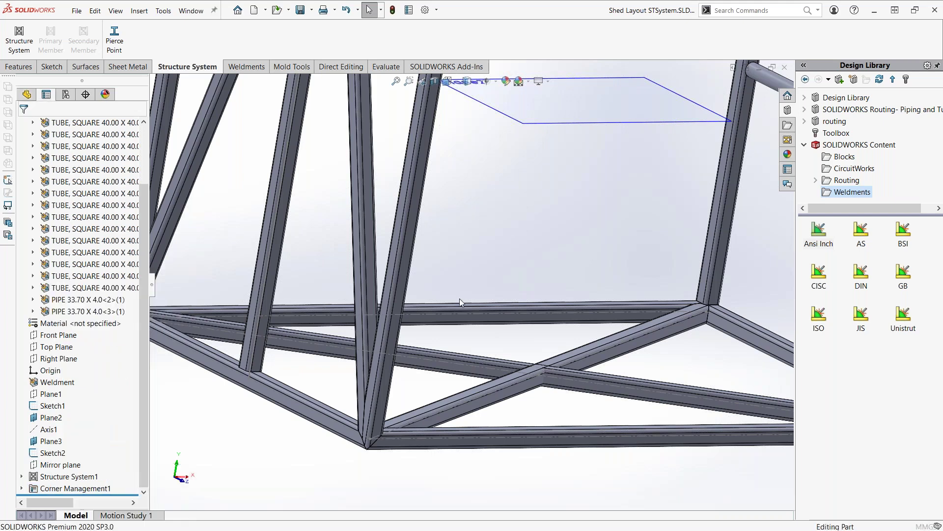
scroll(464, 293, up, 5)
mouse_move(478, 283)
middle_down()
mouse_move(399, 200)
mouse_move(500, 327)
mouse_move(526, 312)
mouse_move(481, 292)
middle_up()
scroll(500, 327, down, 5)
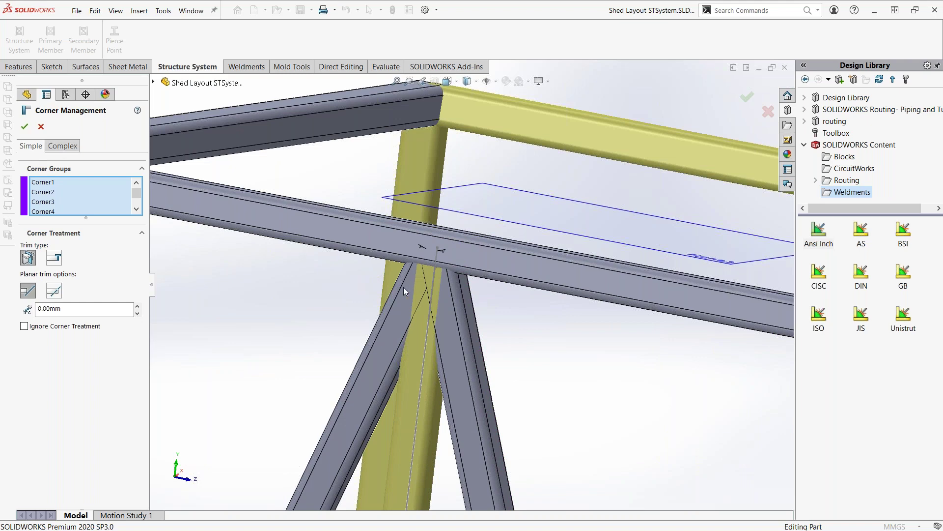
scroll(403, 287, down, 3)
middle_drag(565, 299, 579, 294)
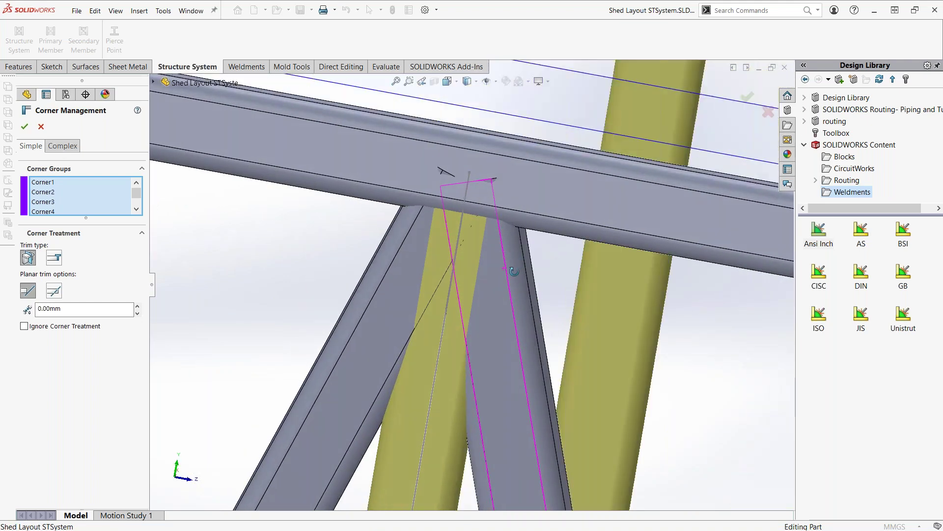
scroll(579, 295, up, 5)
scroll(582, 203, up, 3)
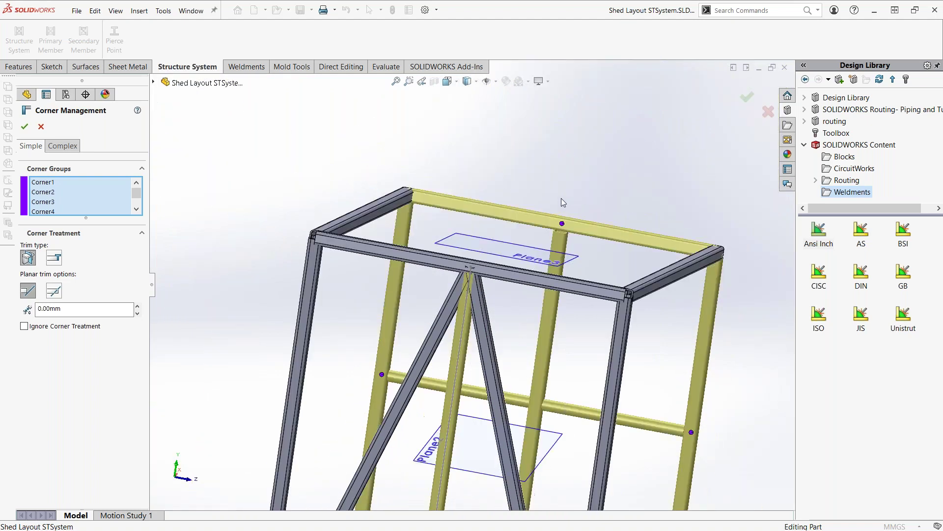
scroll(475, 283, down, 2)
scroll(492, 241, down, 3)
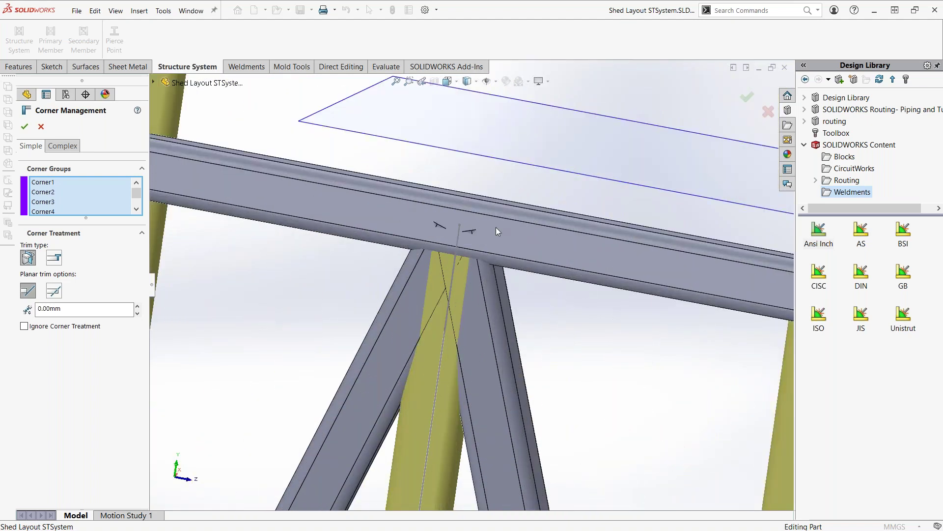
- Switch to Complex corners and select Corner10 at the top beam junction
click(61, 153)
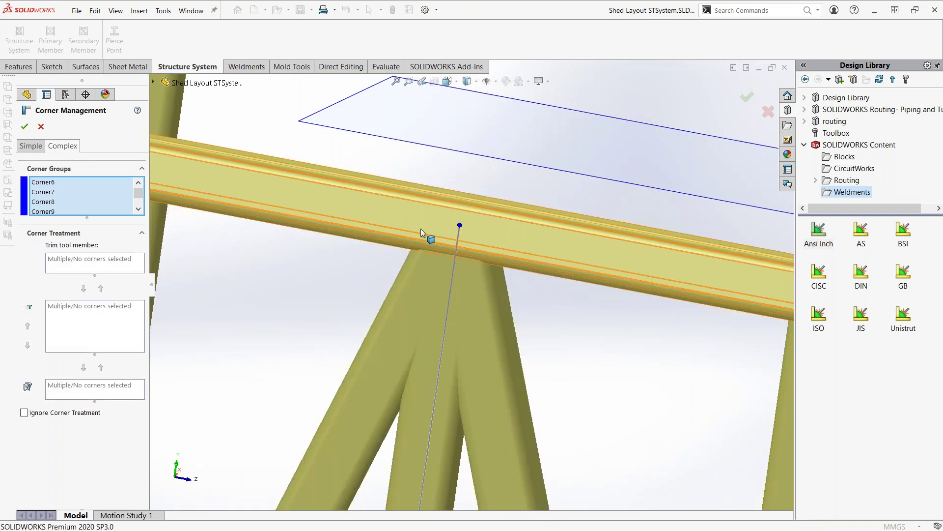
click(460, 225)
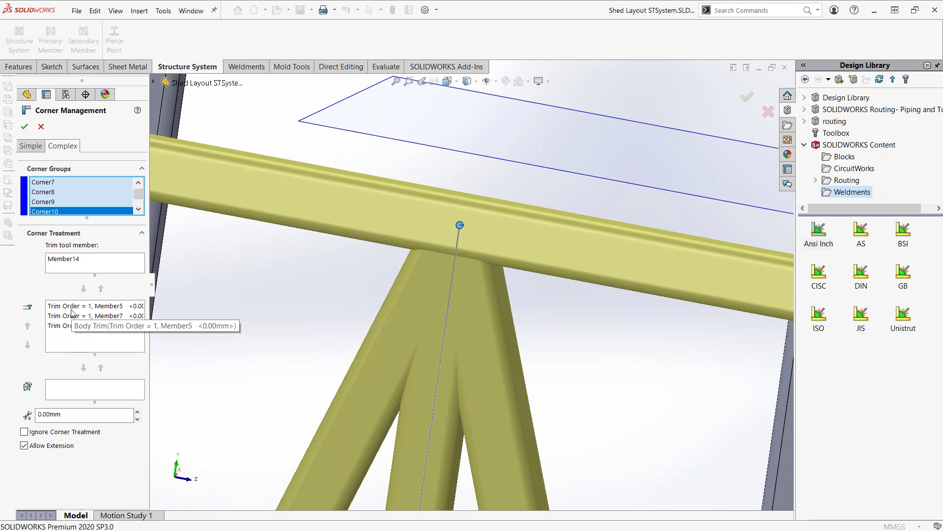
- Move Member5 and Member7 at Corner10 to planar trim extending to the beam, leaving Member6
shift+click(73, 316)
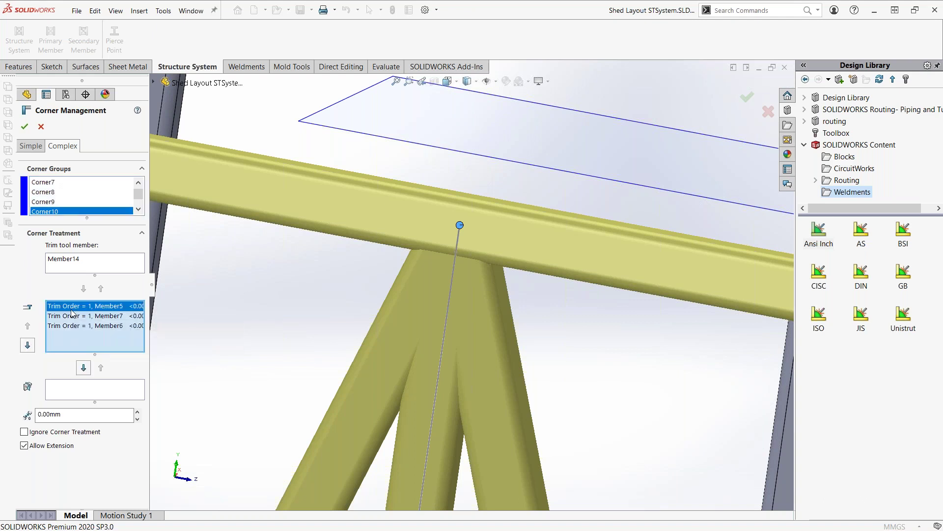
click(83, 368)
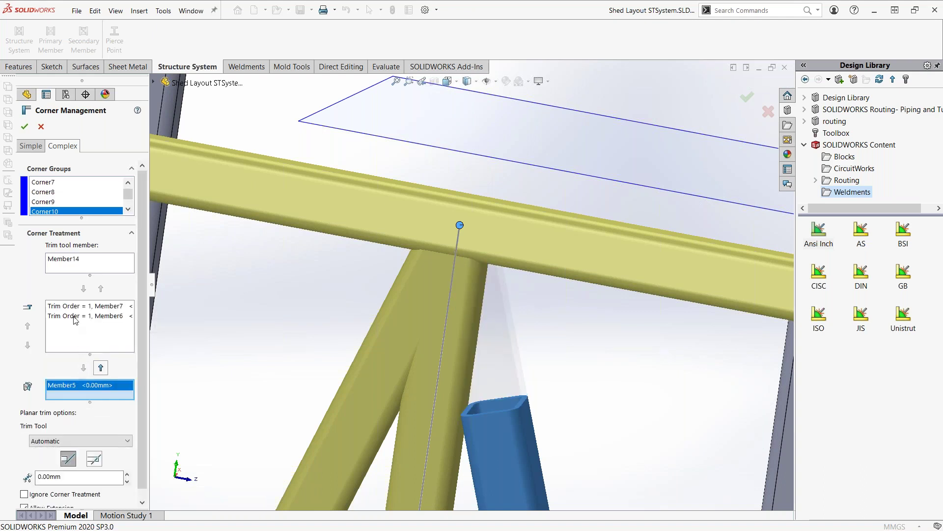
click(74, 317)
click(74, 307)
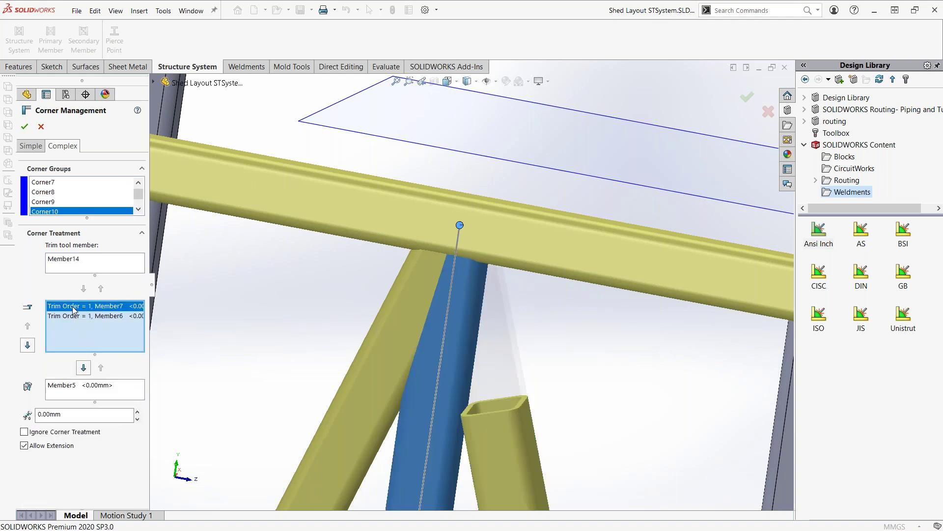
click(85, 368)
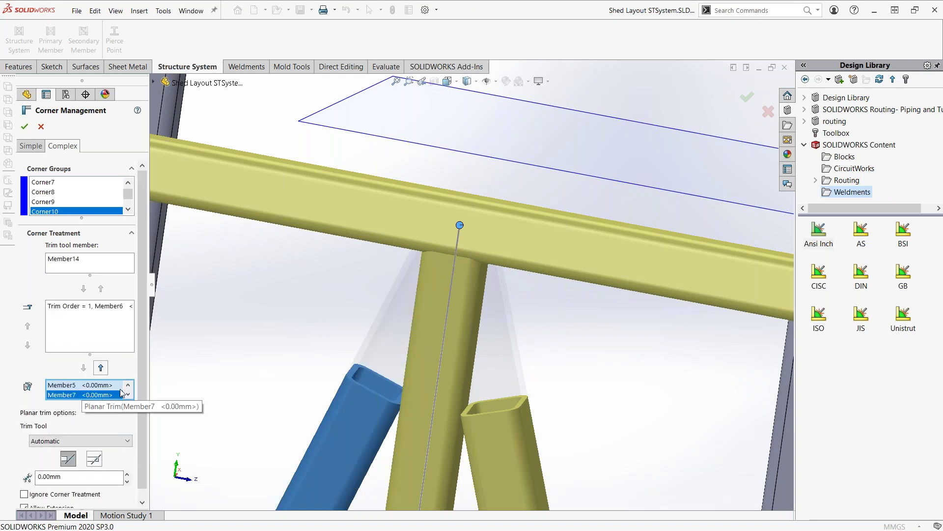
scroll(93, 417, down, 1)
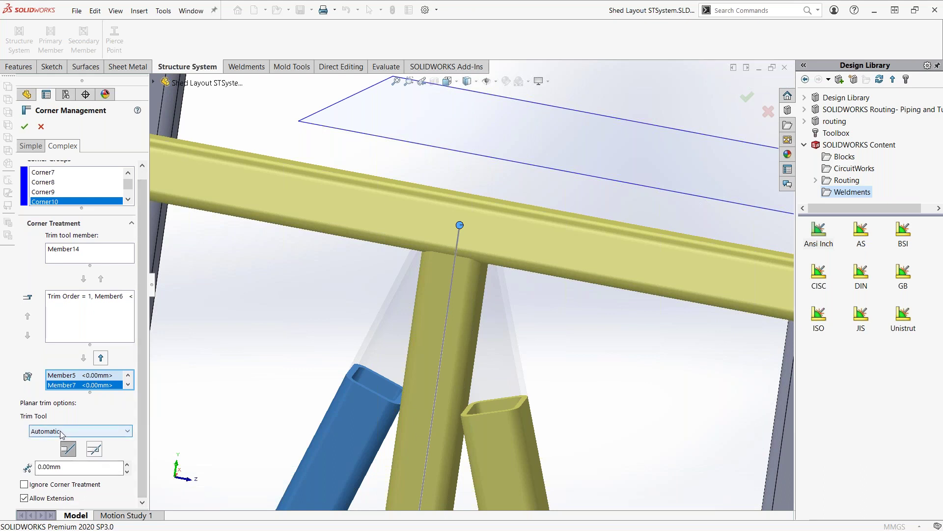
click(94, 449)
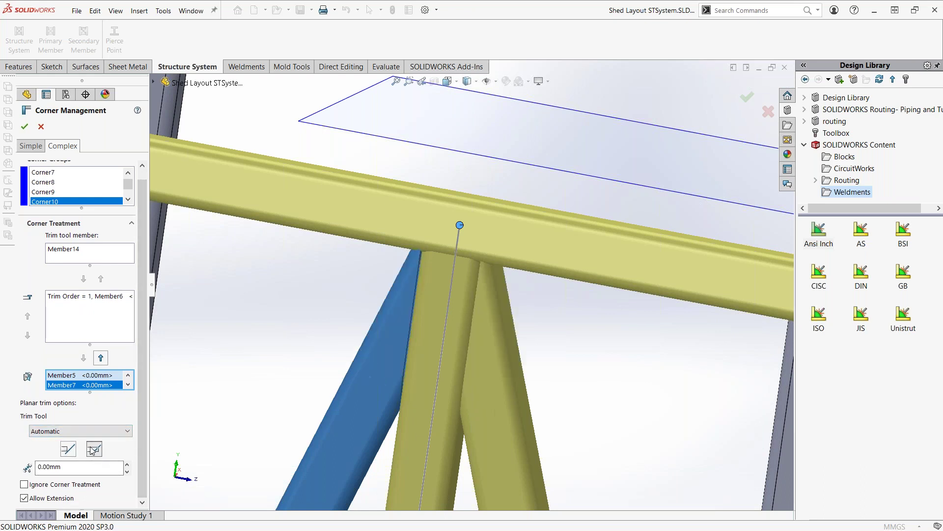
mouse_move(426, 329)
middle_down()
mouse_move(421, 301)
mouse_move(432, 334)
middle_up()
- Use the top beam's bottom, side and top faces as a User Defined trim tool, then confirm
click(54, 431)
click(52, 450)
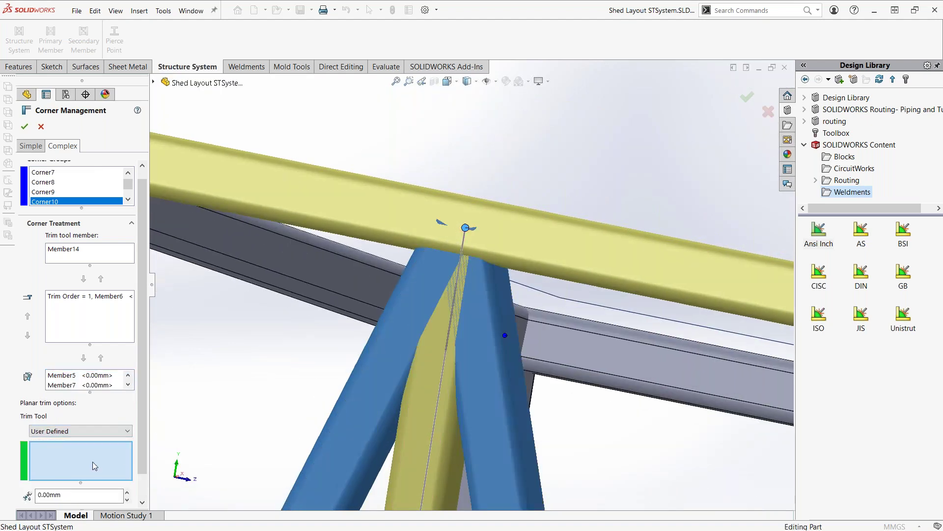
scroll(473, 252, down, 3)
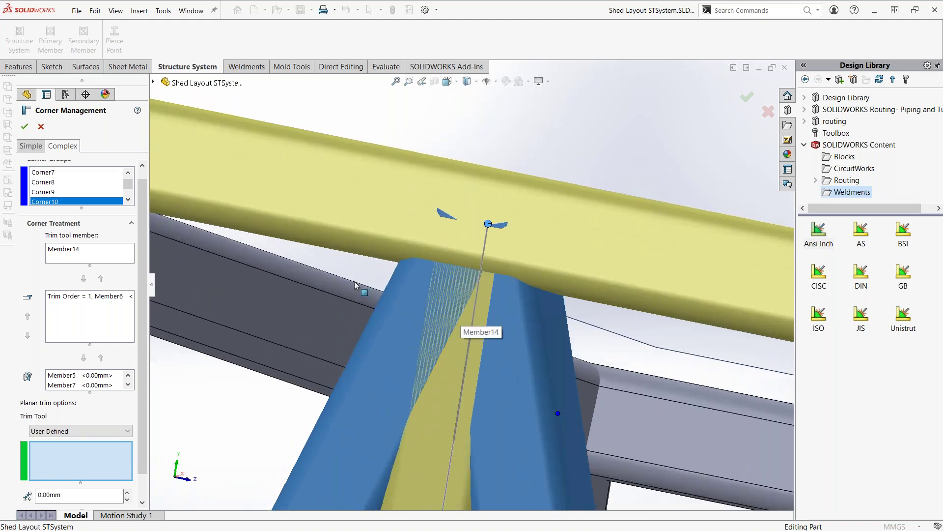
middle_drag(356, 285, 373, 244)
click(373, 243)
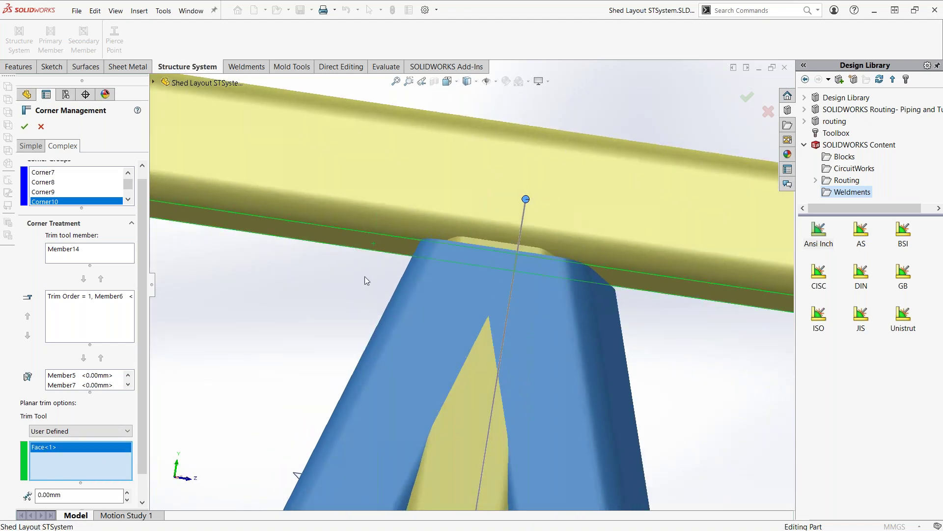
scroll(365, 276, up, 3)
middle_drag(420, 271, 581, 356)
click(545, 448)
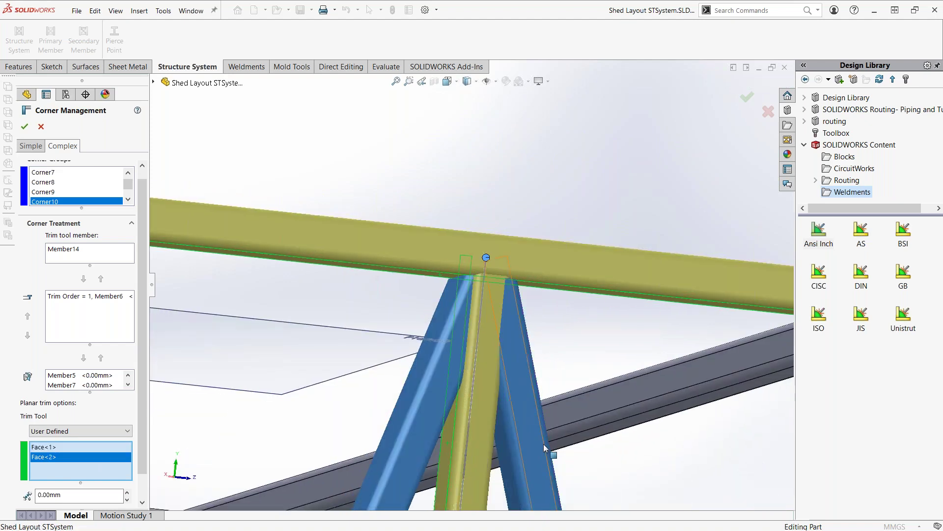
middle_drag(544, 447, 540, 373)
click(494, 305)
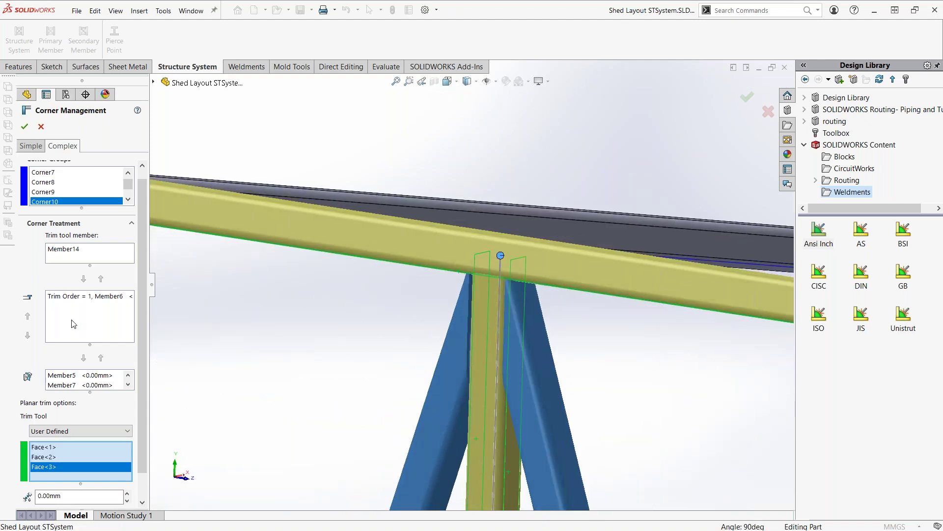
click(24, 128)
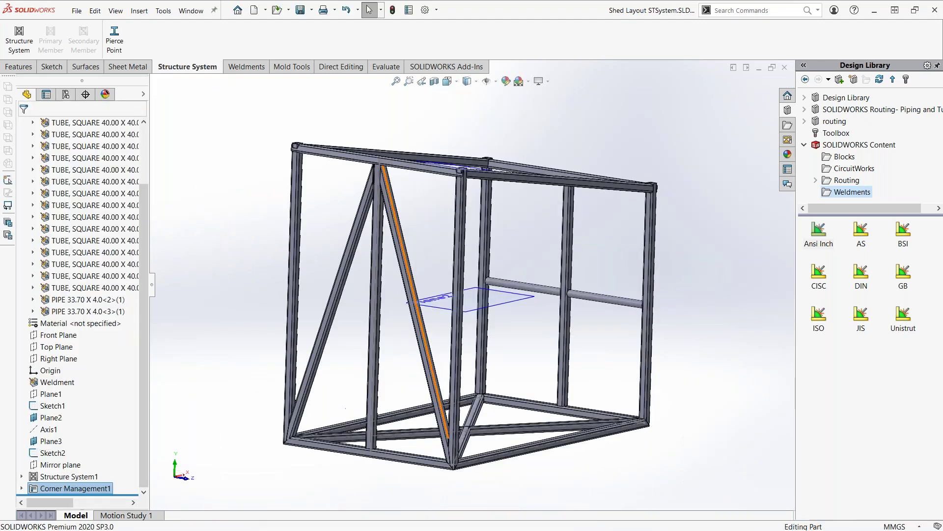
- Inspect the trimmed upper joint and bottom diagonal joint, then reopen Corner Management1 for editing
scroll(404, 165, down, 3)
scroll(404, 165, down, 3)
mouse_move(417, 226)
middle_down()
mouse_move(436, 266)
mouse_move(485, 246)
mouse_move(437, 287)
mouse_move(472, 227)
middle_up()
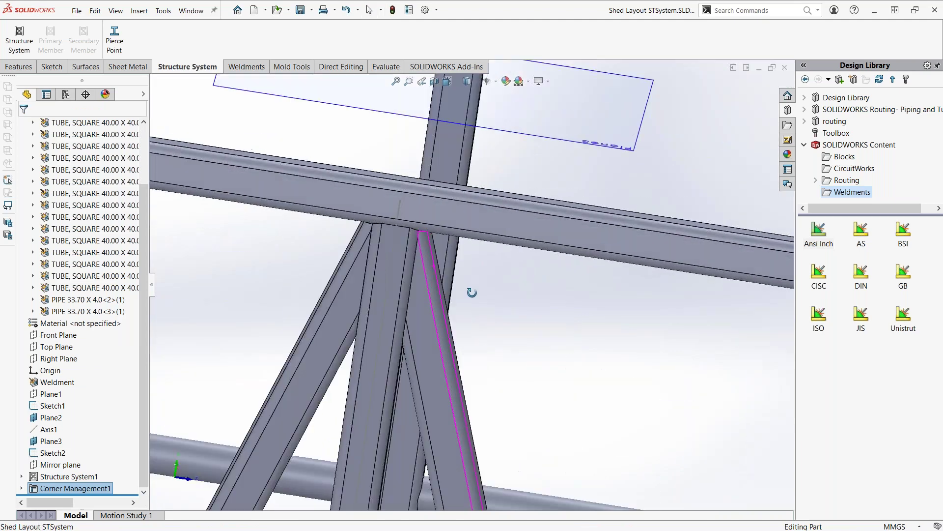
scroll(506, 285, up, 3)
scroll(505, 284, up, 5)
scroll(442, 372, down, 3)
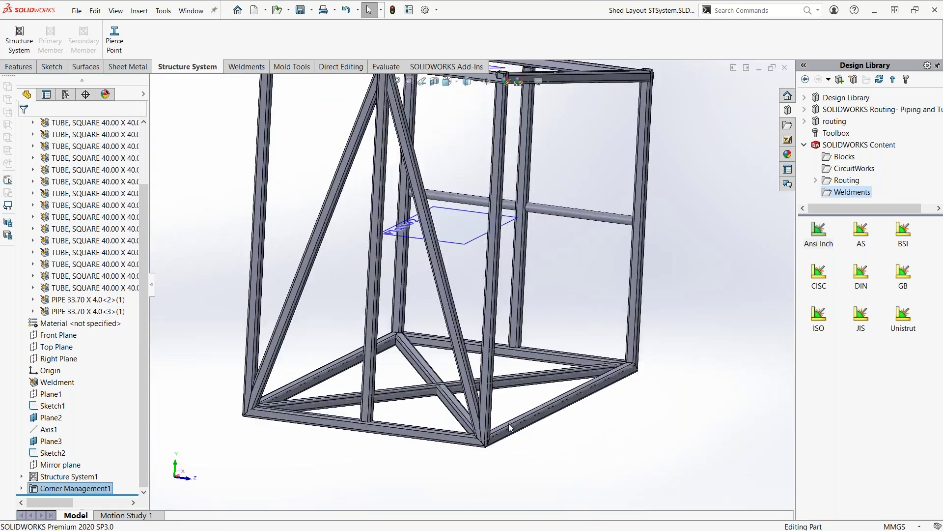
scroll(442, 373, down, 3)
scroll(441, 372, down, 3)
scroll(442, 373, down, 3)
mouse_move(441, 372)
middle_down()
mouse_move(428, 364)
mouse_move(403, 373)
middle_up()
right_click(106, 491)
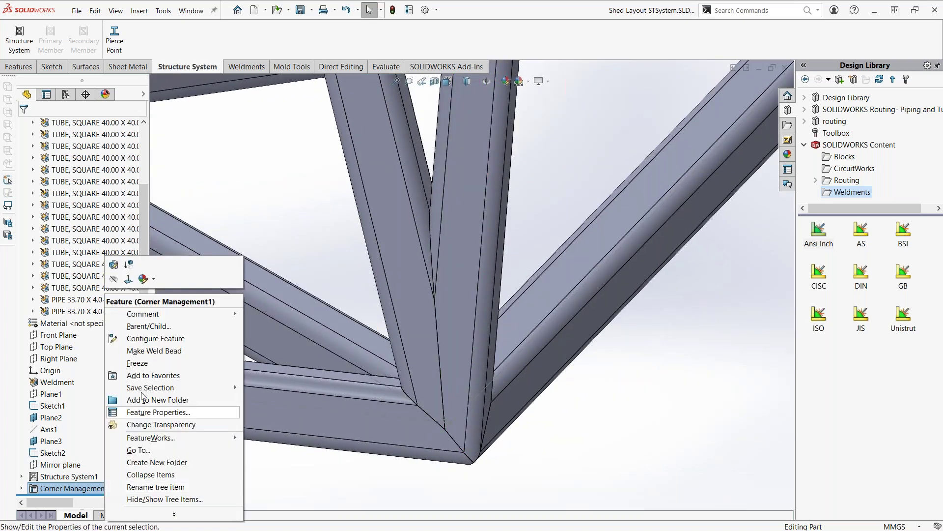
click(565, 372)
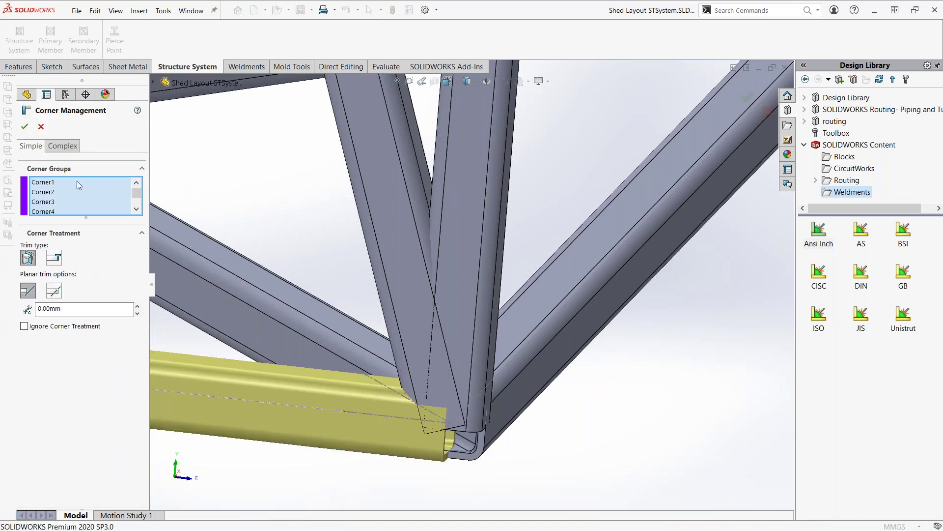
- In Complex corners, select bottom Corner8 and highlight Member1 in its trim order
click(64, 146)
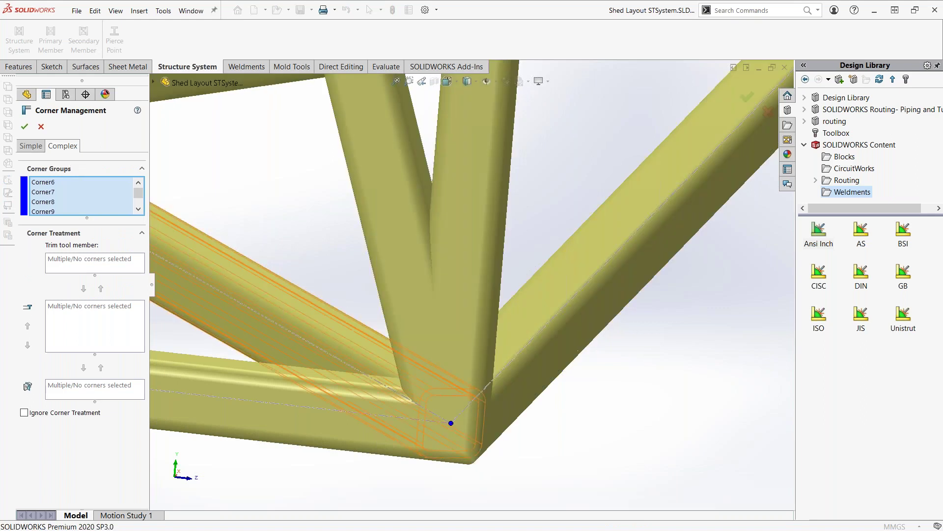
click(451, 422)
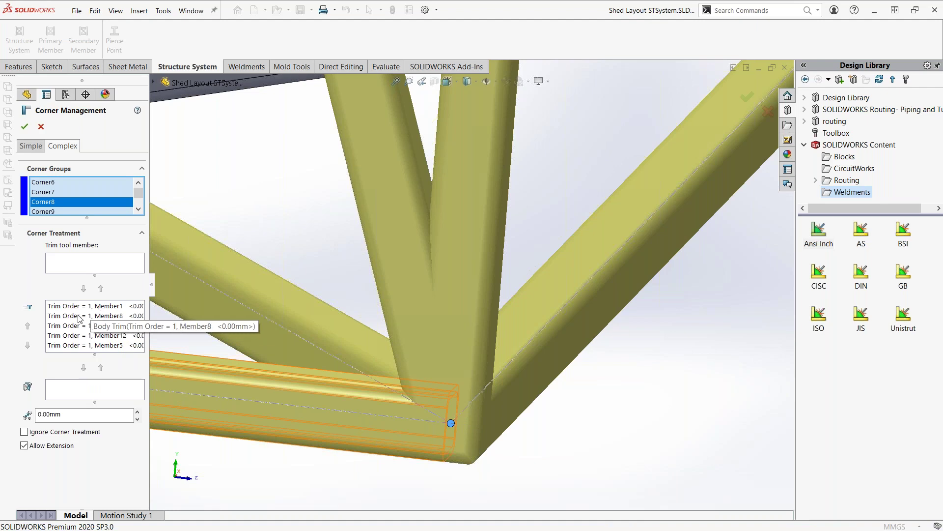
middle_drag(538, 384, 371, 471)
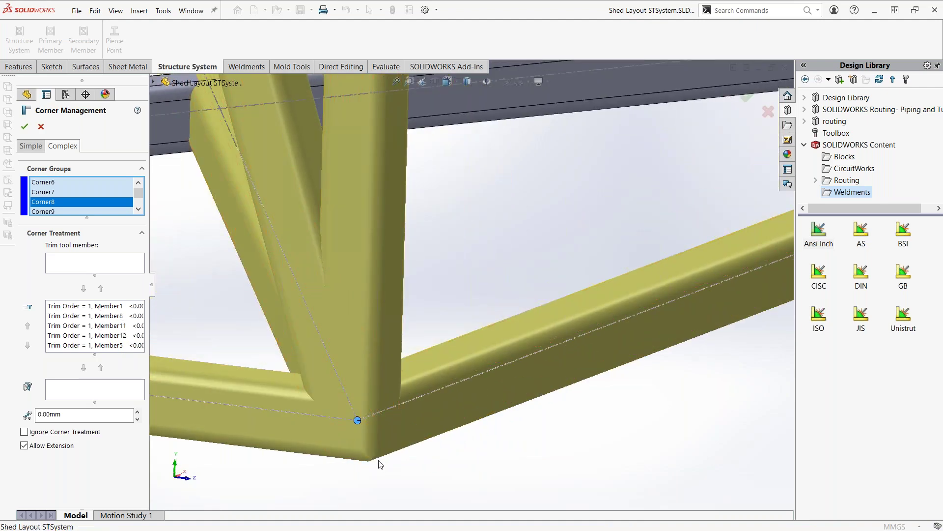
click(111, 307)
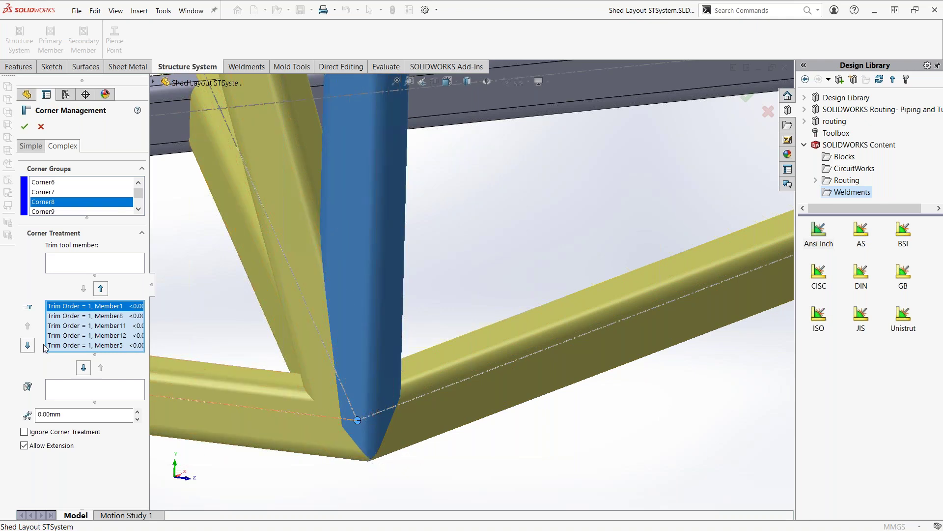
- Move Member12 and Member5 at Corner8 to planar trim with a User Defined trim tool
middle_drag(379, 370, 365, 319)
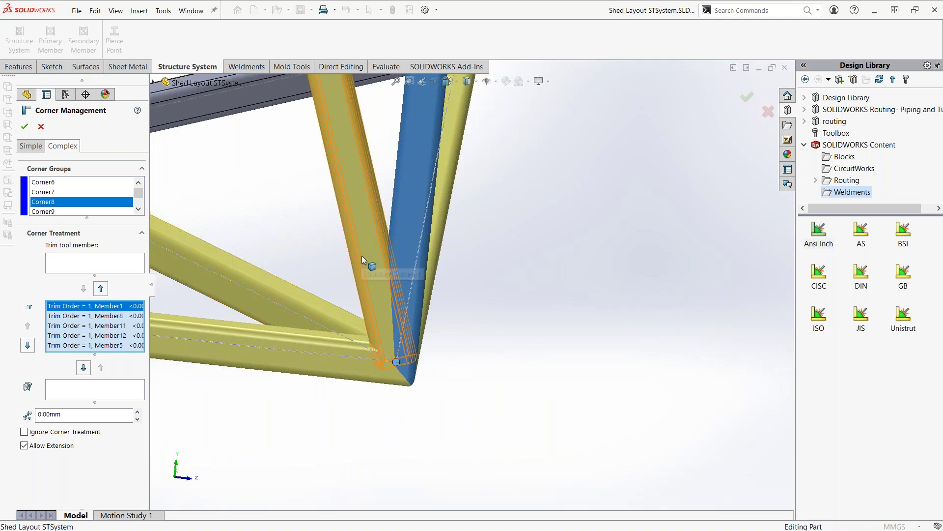
middle_drag(360, 251, 398, 251)
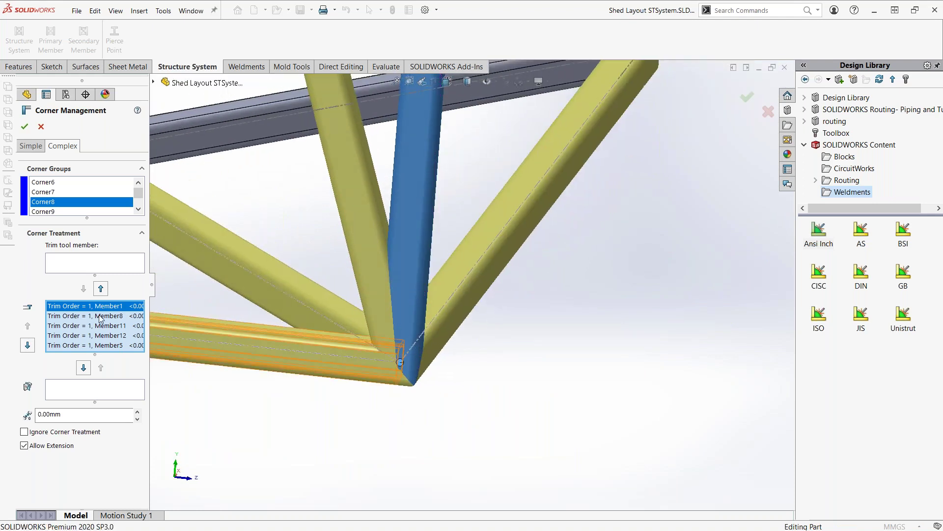
click(101, 317)
click(107, 327)
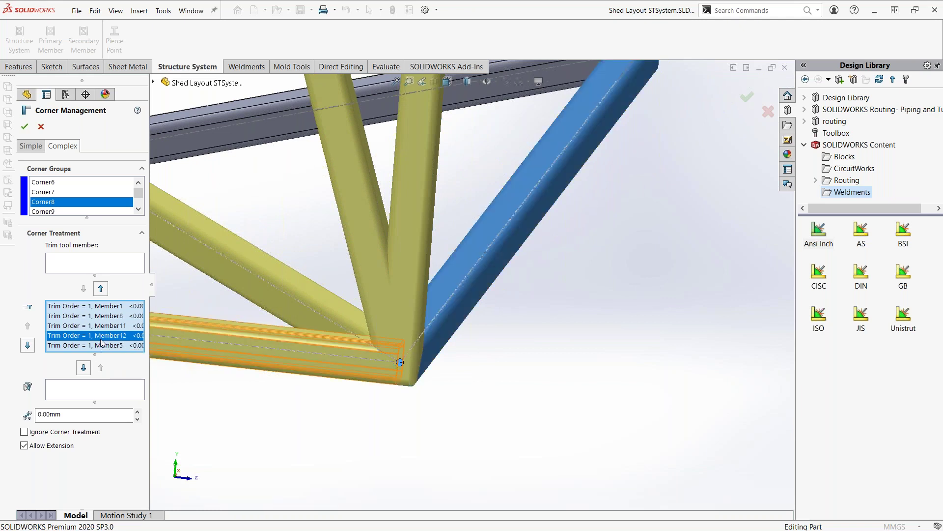
click(102, 338)
click(84, 368)
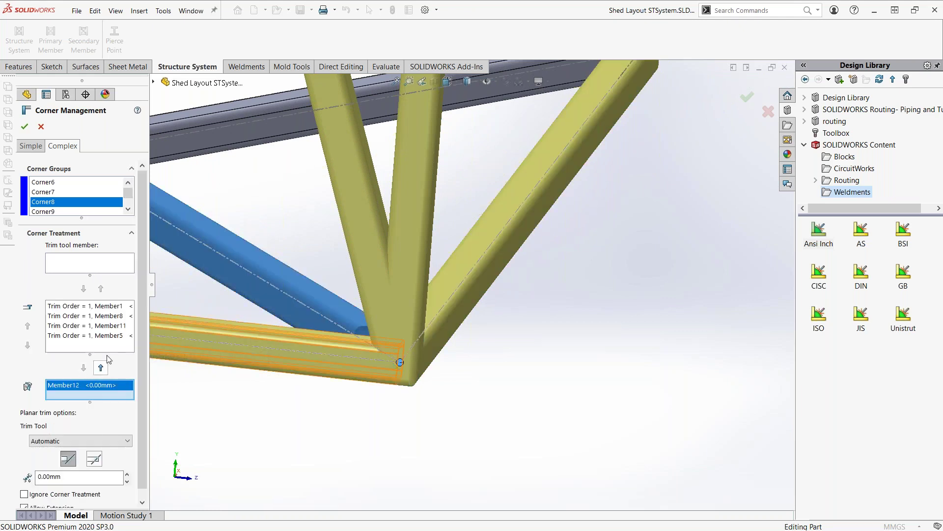
click(110, 337)
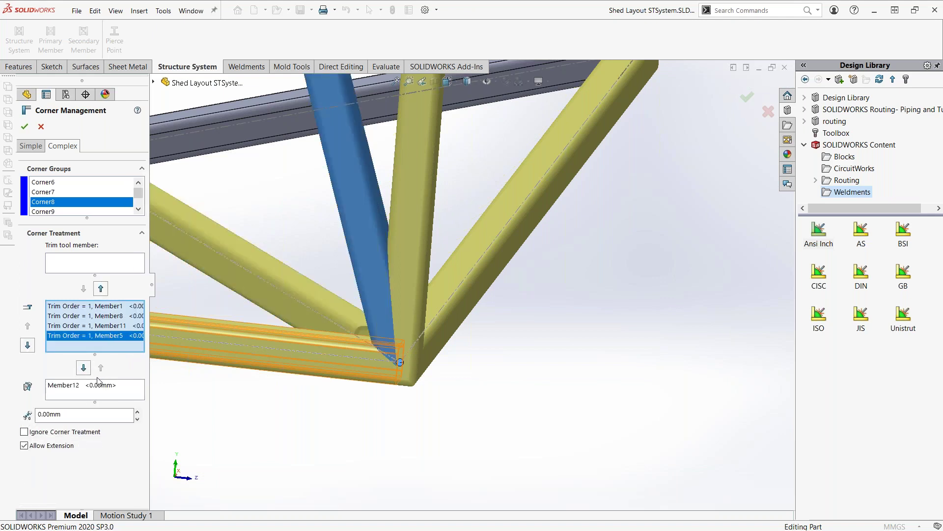
click(84, 368)
click(69, 441)
click(55, 460)
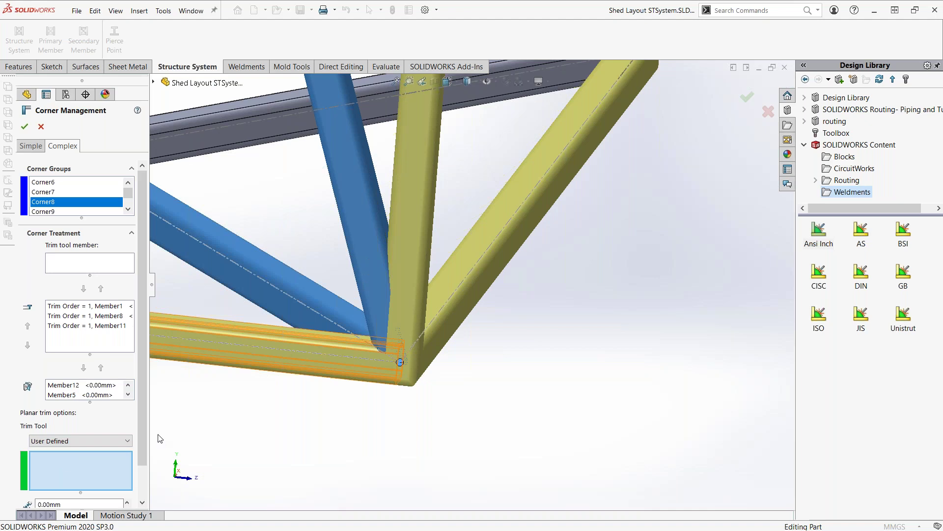
- Trim Corner8 against user-defined faces Face<1>, Face<2> and Face<3> for Members 12 and 5
middle_drag(424, 324, 447, 332)
scroll(281, 286, down, 3)
scroll(334, 265, down, 2)
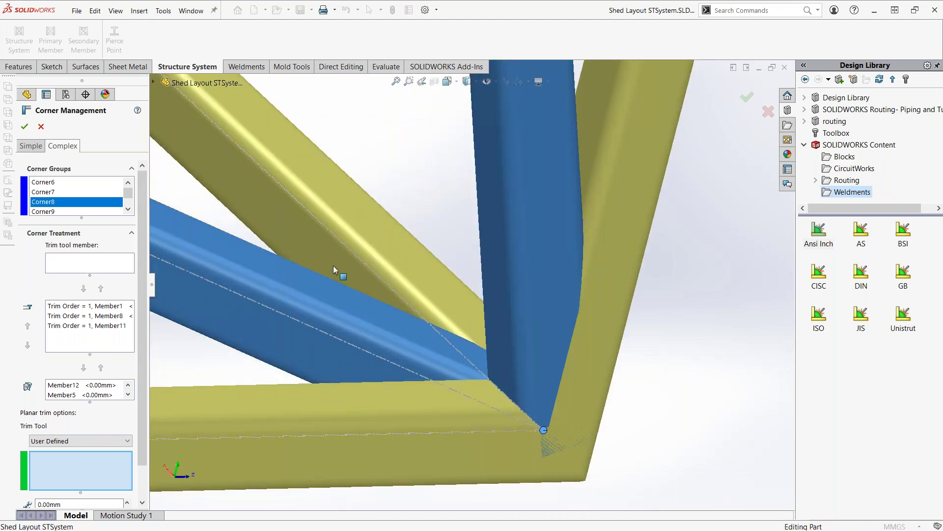
click(333, 265)
scroll(379, 268, down, 2)
mouse_move(380, 281)
middle_down()
mouse_move(442, 344)
mouse_move(457, 391)
middle_up()
scroll(456, 359, down, 2)
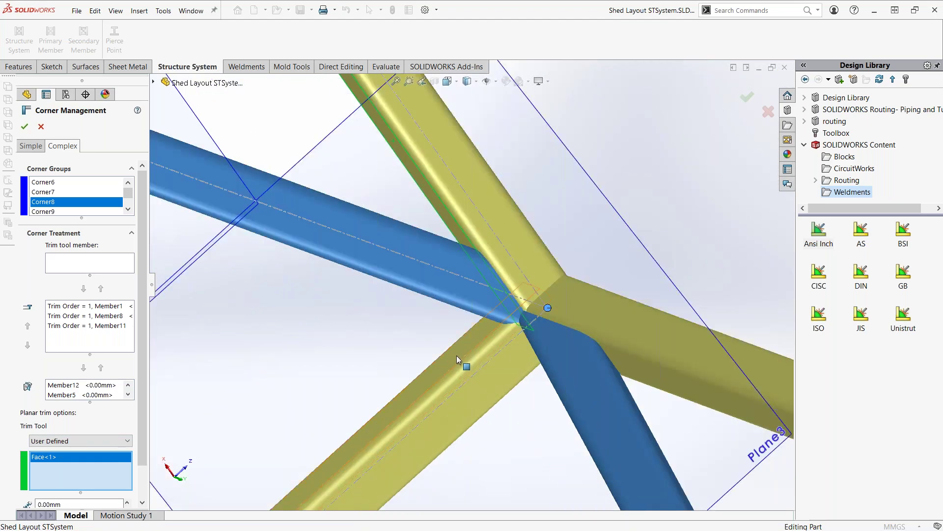
click(501, 367)
mouse_move(501, 367)
middle_down()
mouse_move(486, 305)
mouse_move(597, 259)
middle_up()
click(552, 252)
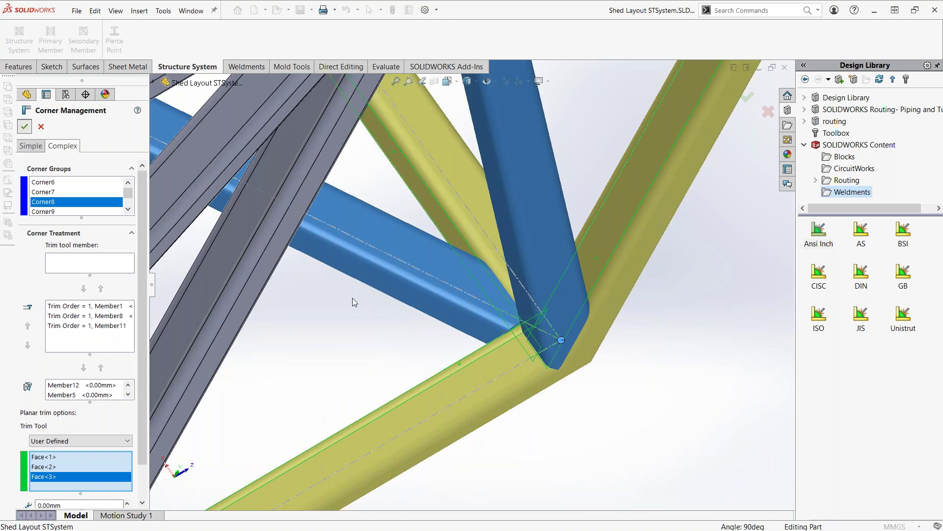
key(Return)
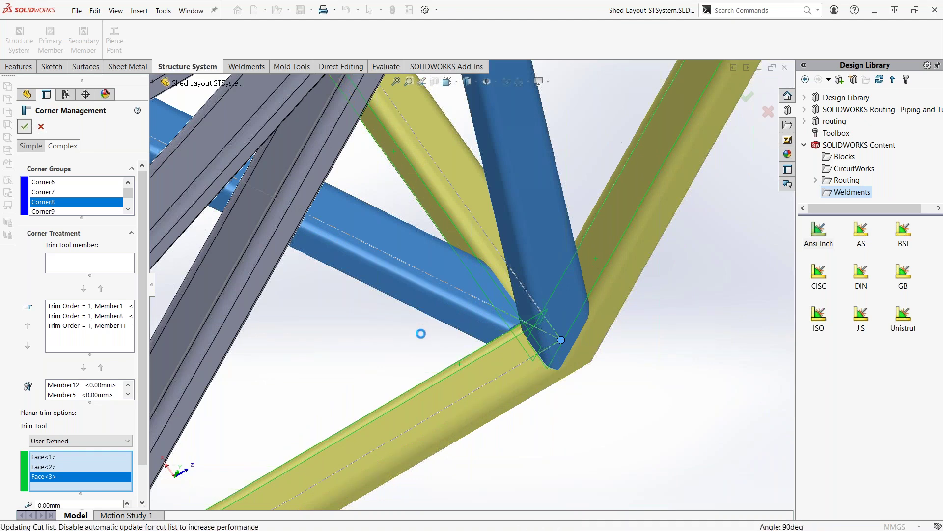
scroll(489, 269, up, 3)
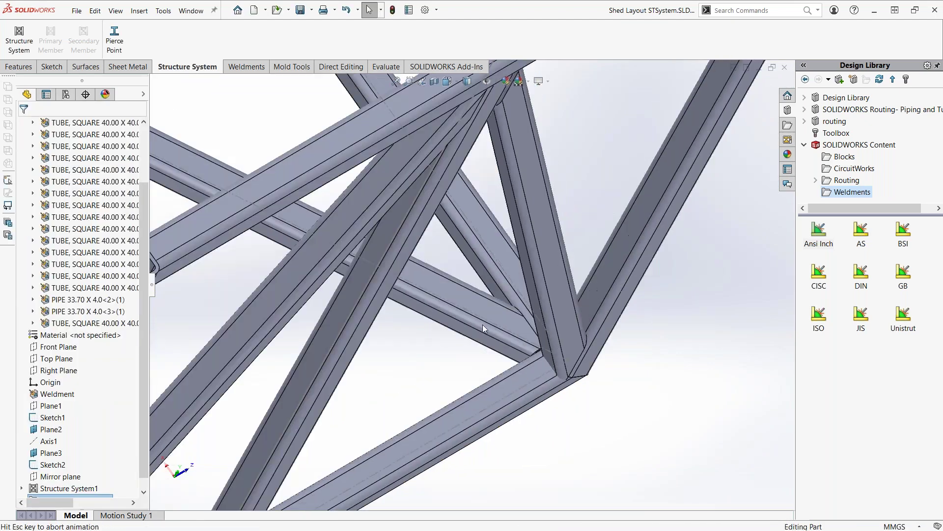
scroll(488, 270, up, 5)
middle_drag(489, 269, 517, 421)
scroll(517, 420, down, 5)
scroll(517, 420, down, 3)
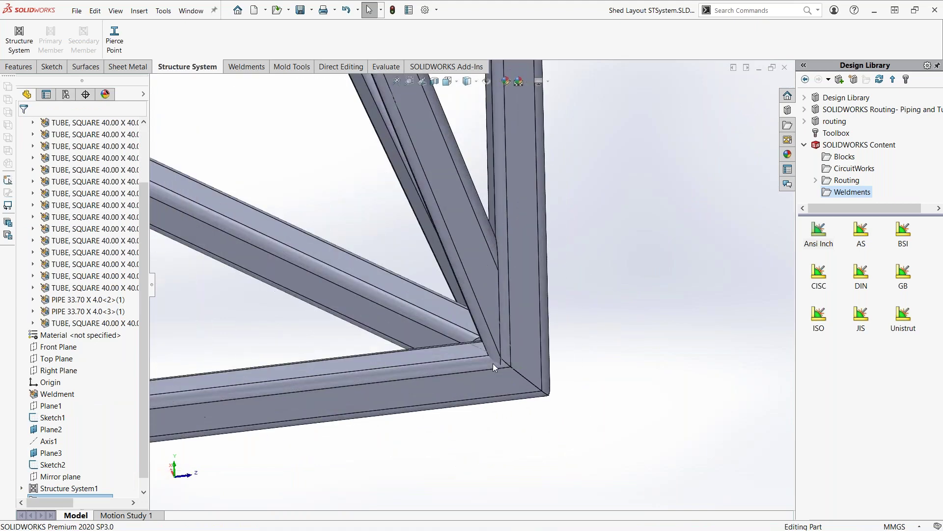
scroll(511, 364, down, 2)
mouse_move(511, 364)
middle_down()
mouse_move(544, 376)
mouse_move(552, 461)
mouse_move(531, 388)
middle_up()
scroll(531, 389, up, 2)
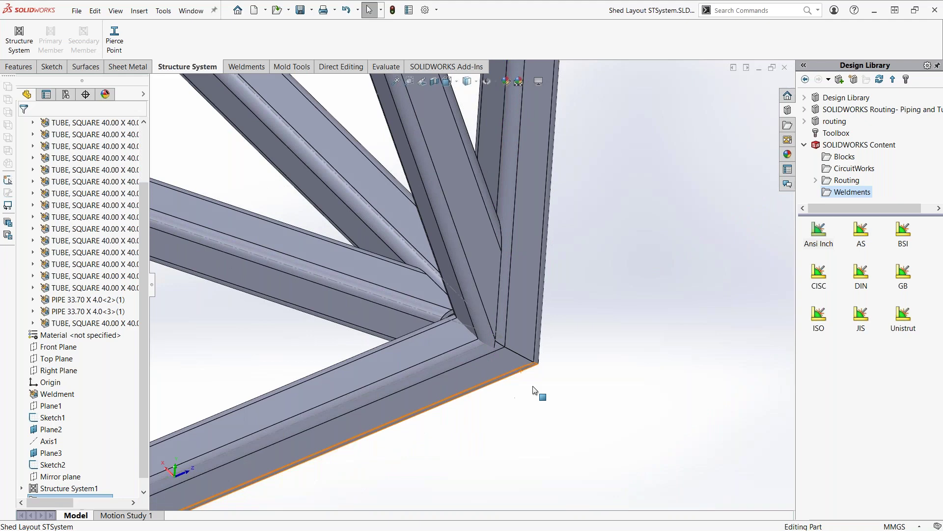
scroll(410, 368, up, 3)
scroll(406, 331, down, 2)
scroll(353, 339, down, 3)
mouse_move(353, 339)
middle_down()
mouse_move(348, 311)
mouse_move(228, 323)
mouse_move(405, 309)
middle_up()
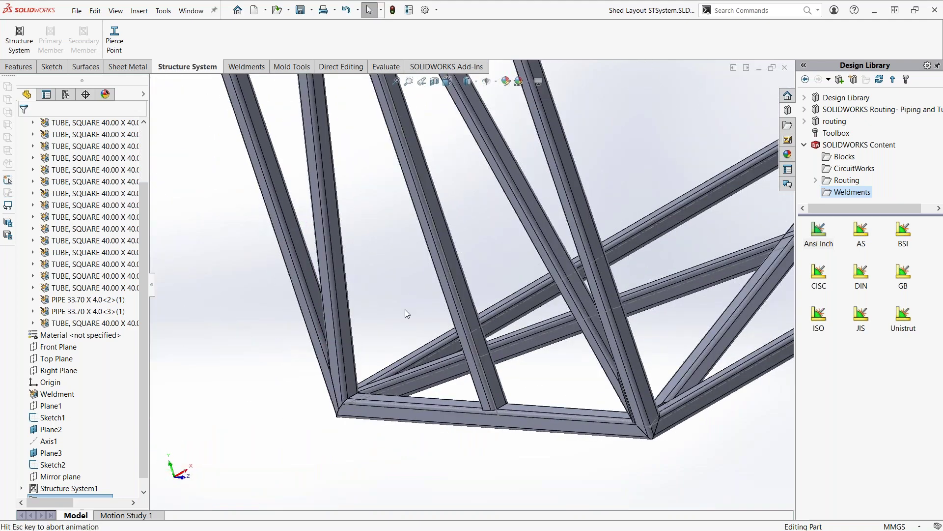
key(ctrl+3)
scroll(419, 423, down, 5)
scroll(425, 447, down, 2)
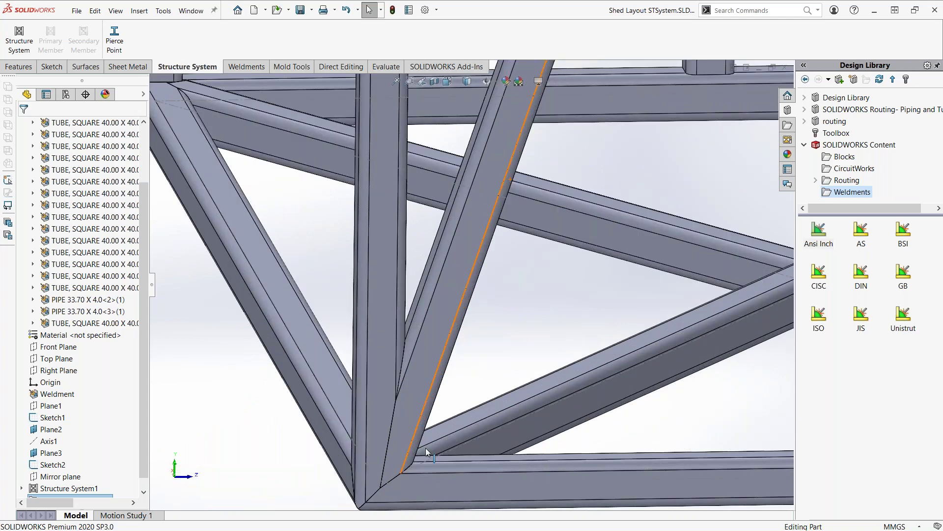
ctrl+middle_drag(426, 447, 477, 277)
scroll(502, 193, down, 3)
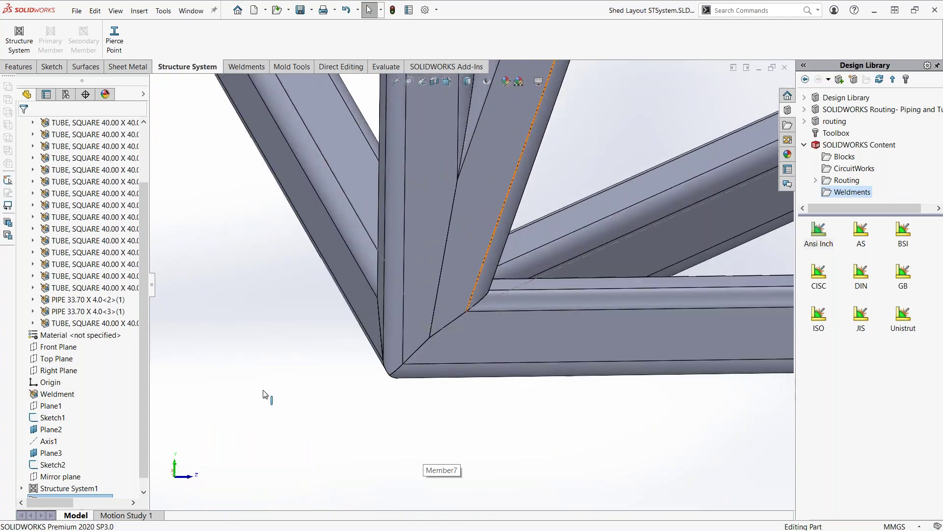
- Reopen Corner Management1, select Corner9 and make Member9 the trim tool member
scroll(146, 426, down, 1)
click(91, 489)
click(101, 460)
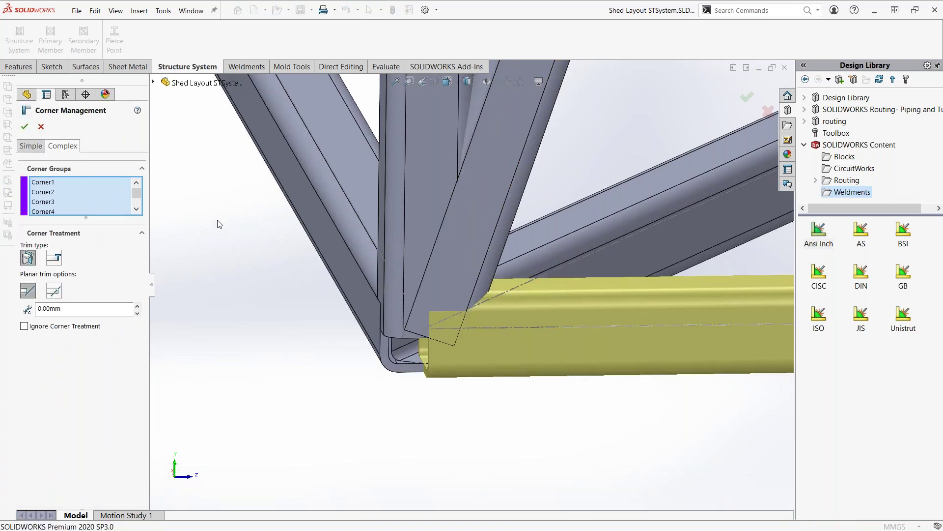
click(432, 333)
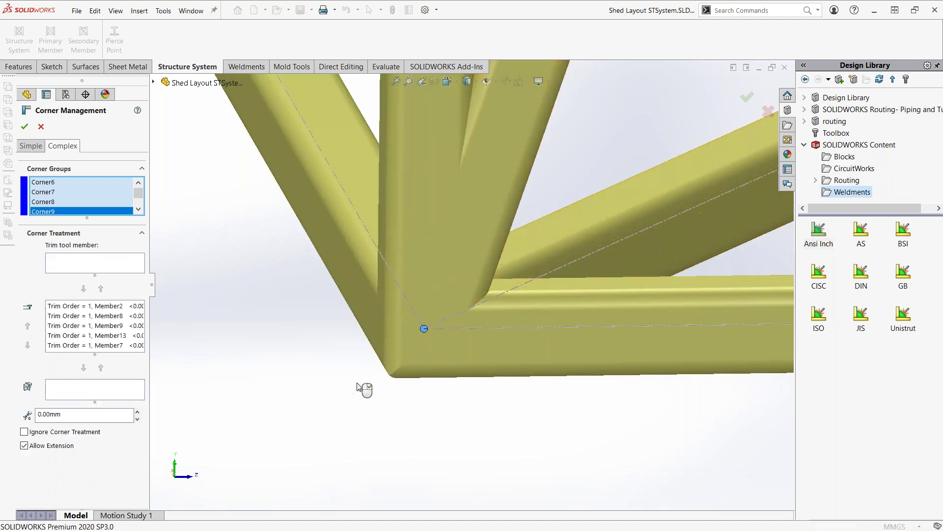
mouse_move(367, 391)
middle_down()
mouse_move(550, 340)
mouse_move(388, 96)
middle_up()
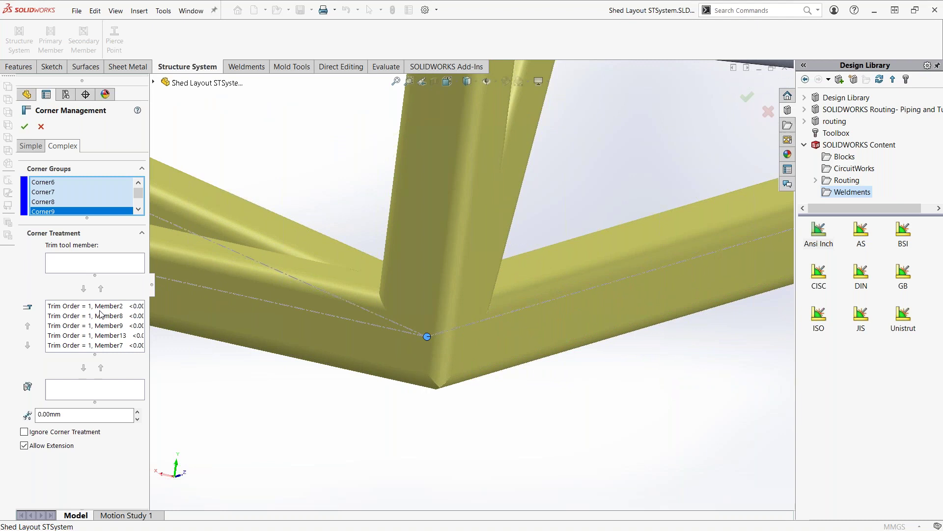
drag(98, 345, 107, 306)
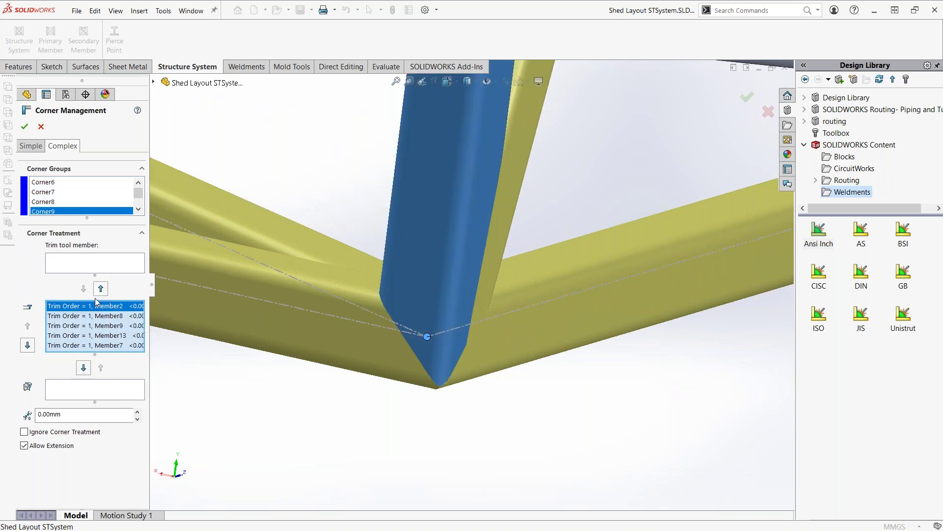
click(100, 326)
click(100, 288)
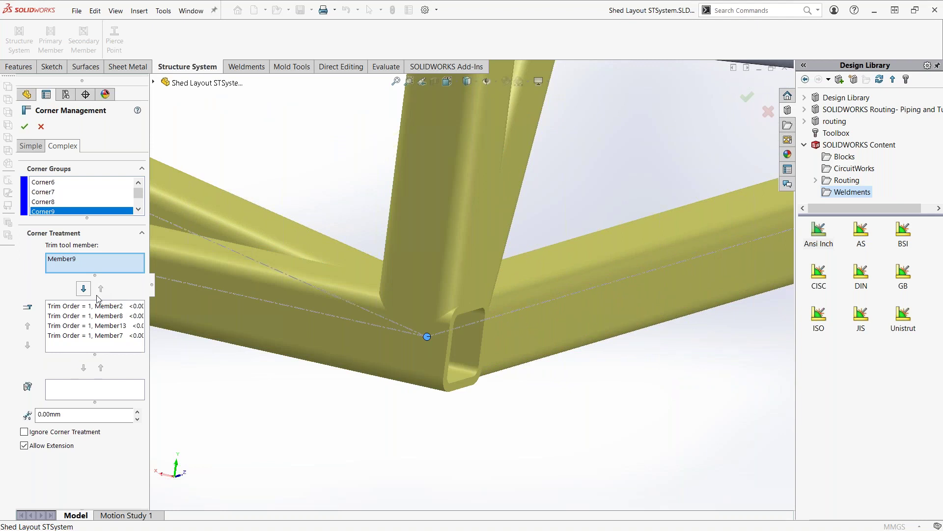
- Give Member7 trim order 2, keep Member13 at order 1, and accept the corner changes
click(86, 325)
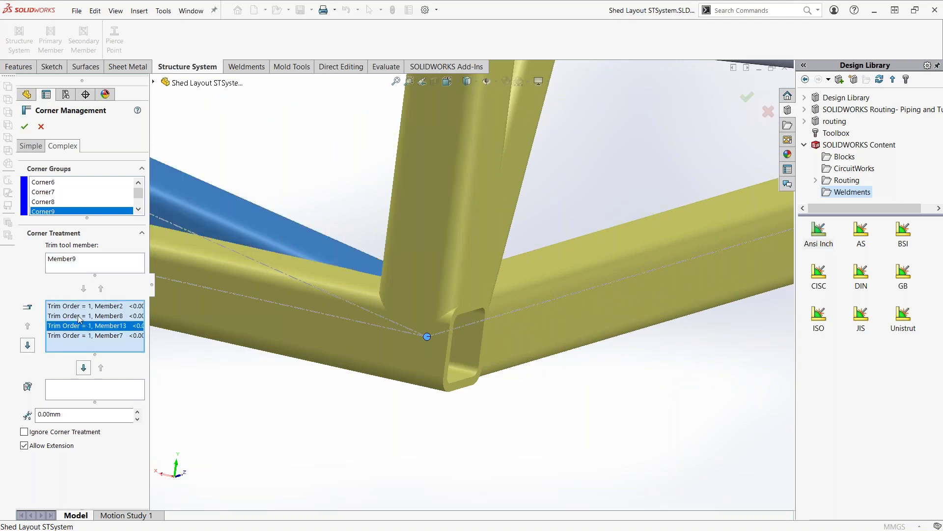
click(78, 317)
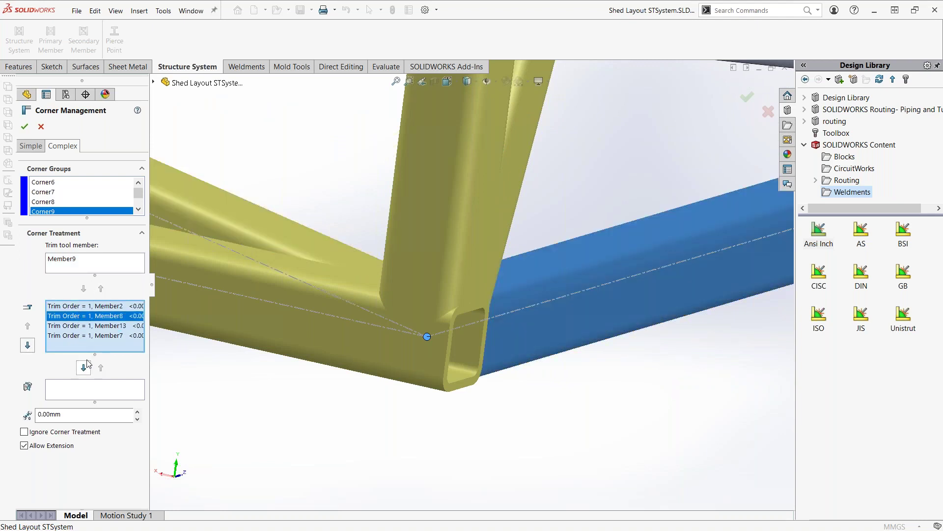
click(75, 336)
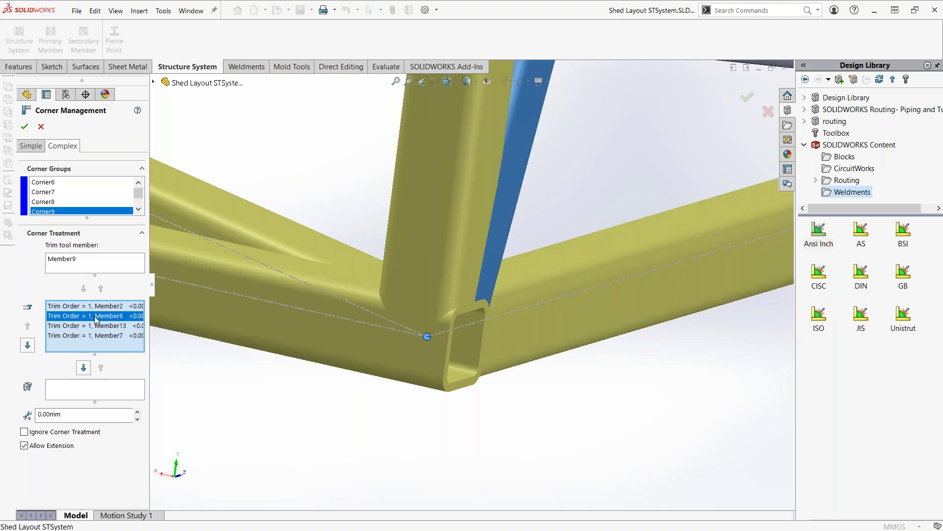
click(97, 317)
click(97, 326)
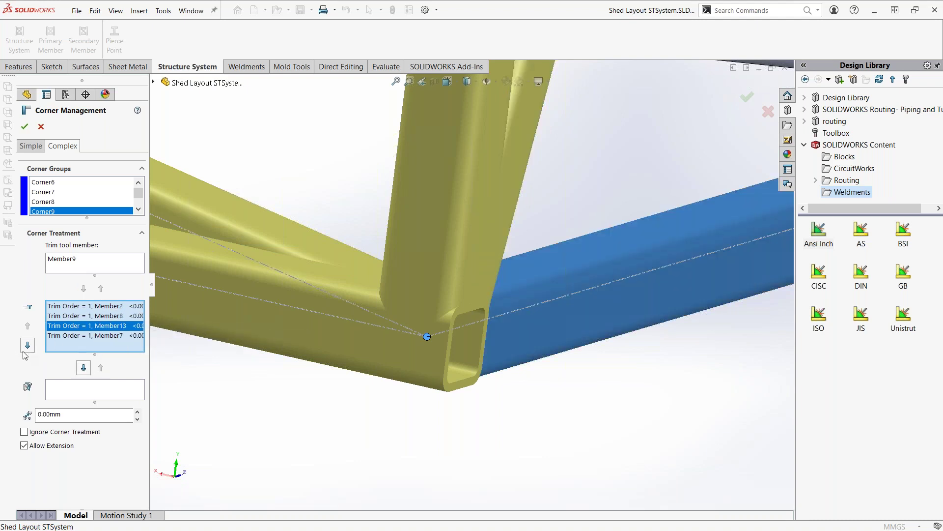
click(27, 345)
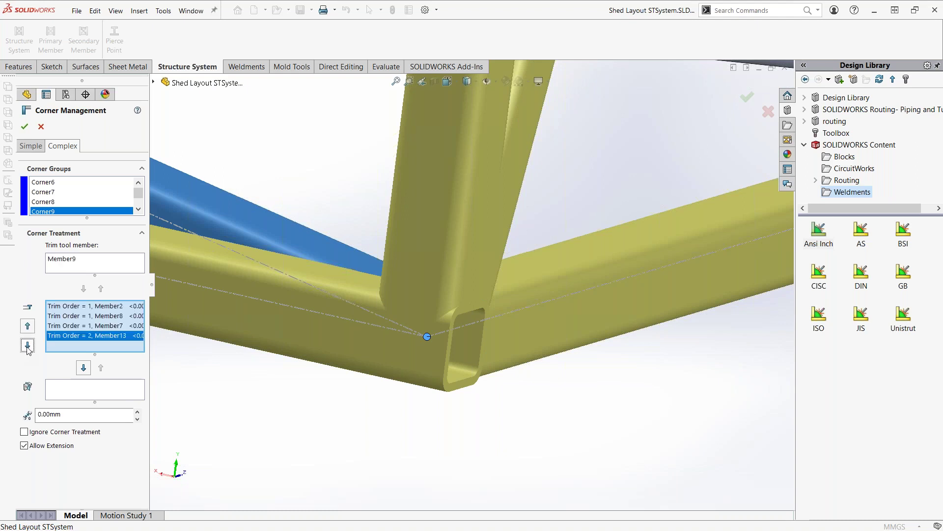
click(64, 327)
click(28, 345)
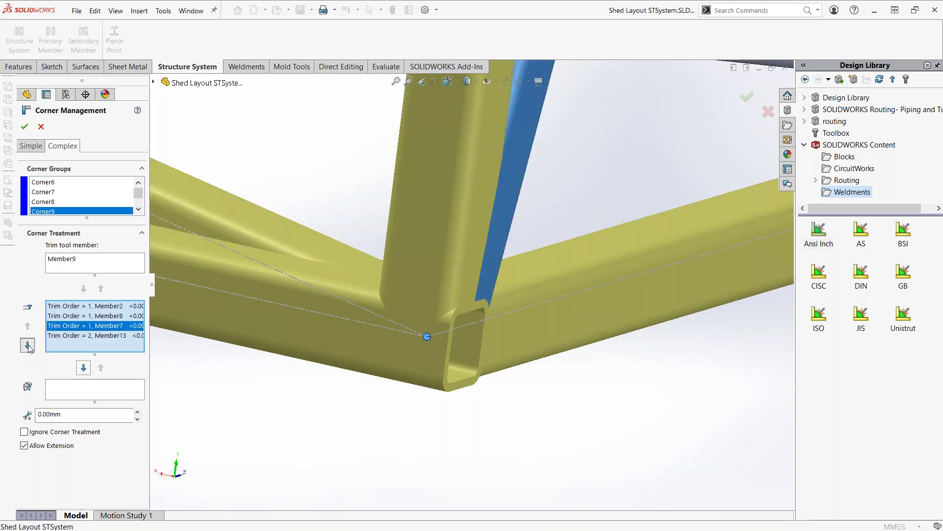
click(122, 326)
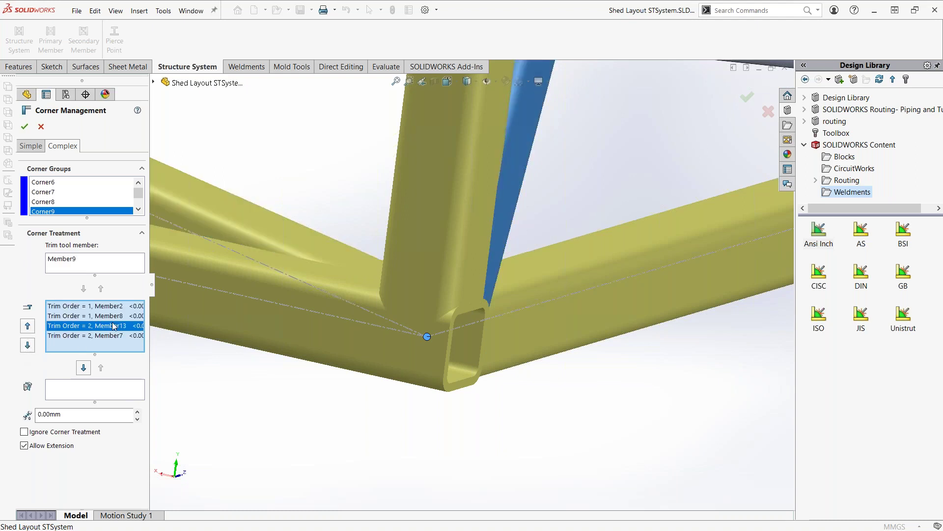
click(28, 329)
middle_drag(437, 294, 335, 317)
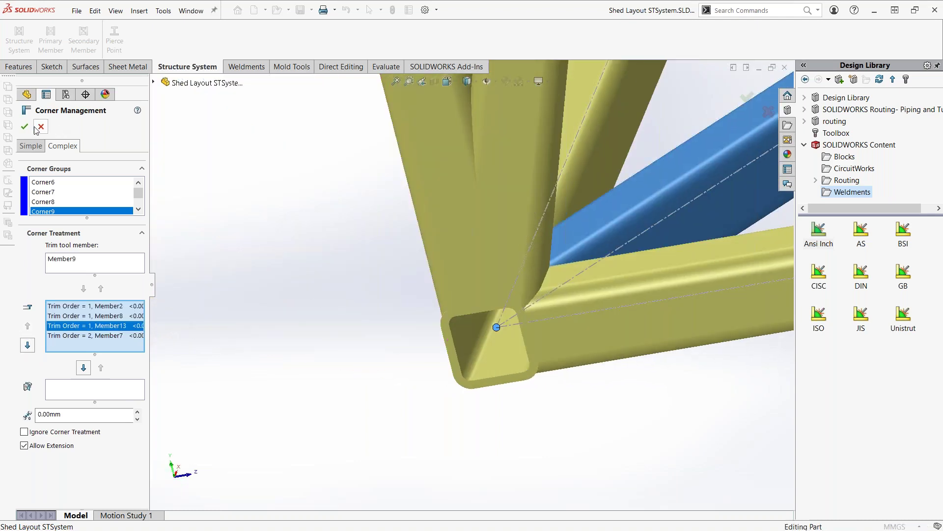
key(Return)
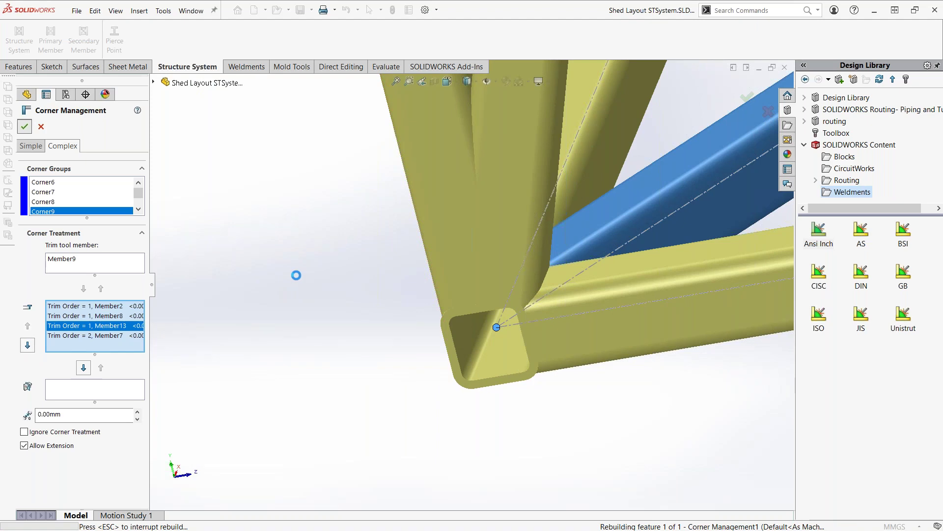
- Select the Corner11 joint at the frame's top-left corner in Corner Management
scroll(314, 287, up, 3)
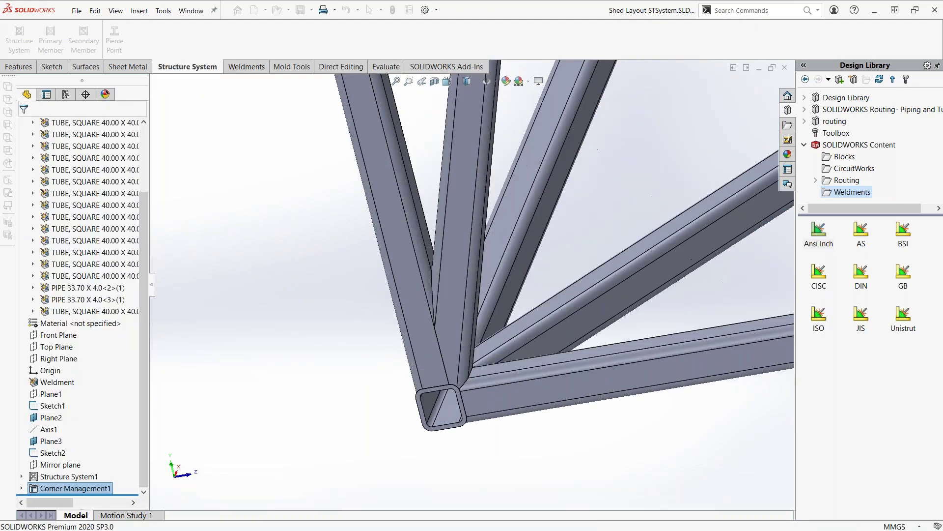
scroll(313, 287, up, 3)
mouse_move(442, 236)
middle_down()
mouse_move(435, 230)
mouse_move(378, 283)
middle_up()
scroll(435, 230, down, 5)
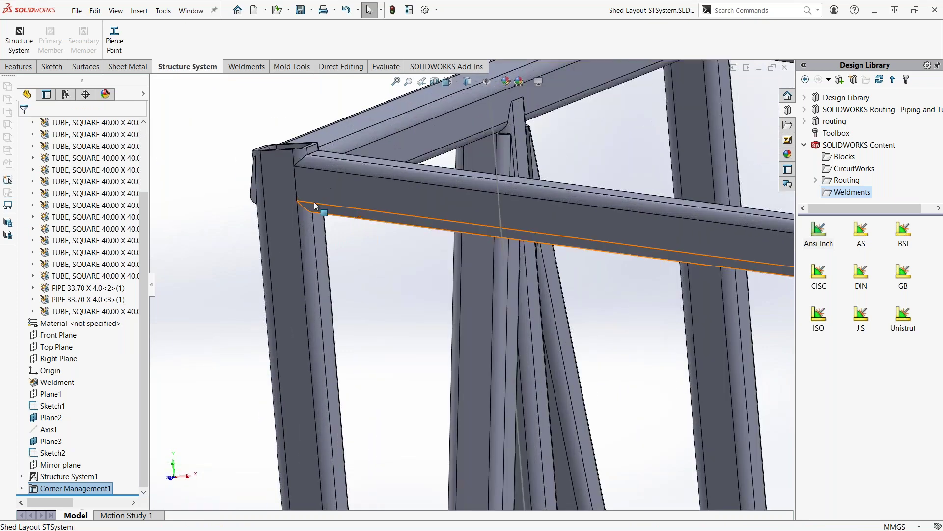
right_click(107, 488)
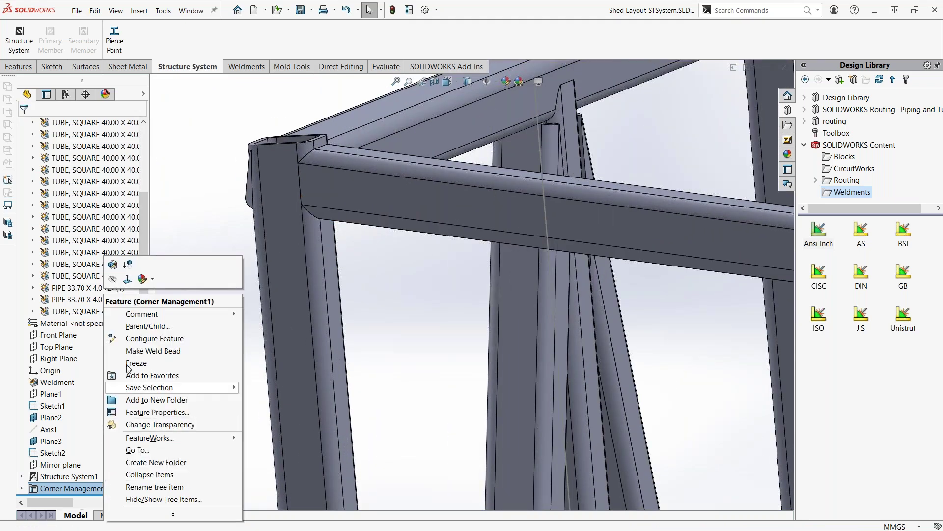
click(355, 284)
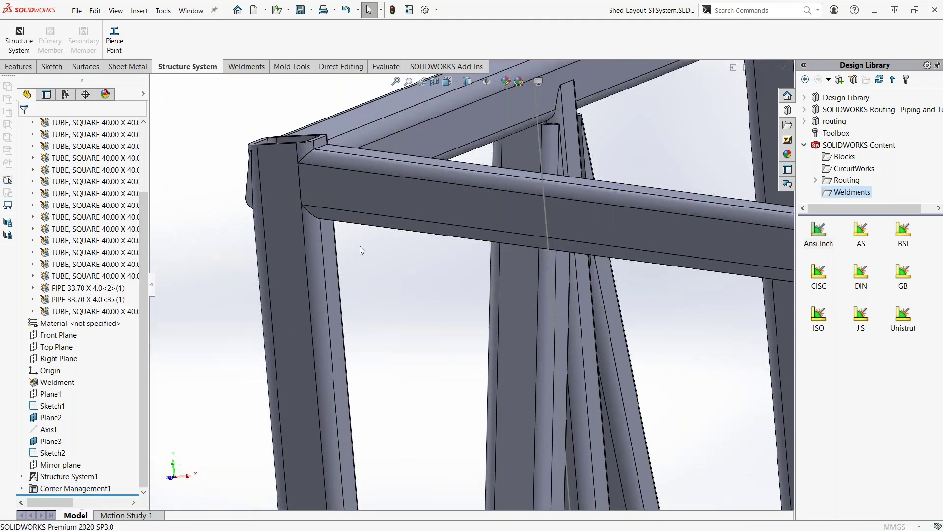
scroll(335, 210, down, 3)
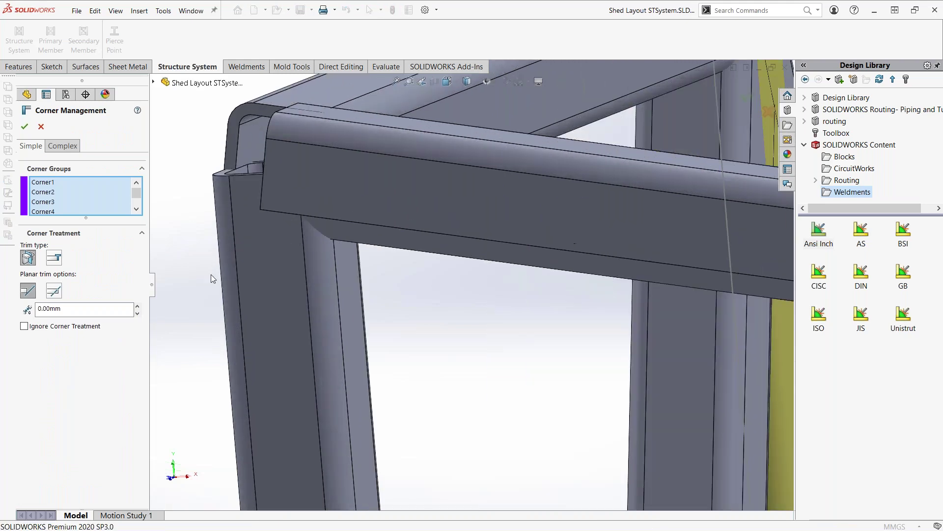
mouse_move(382, 197)
middle_down()
mouse_move(360, 209)
mouse_move(373, 208)
middle_up()
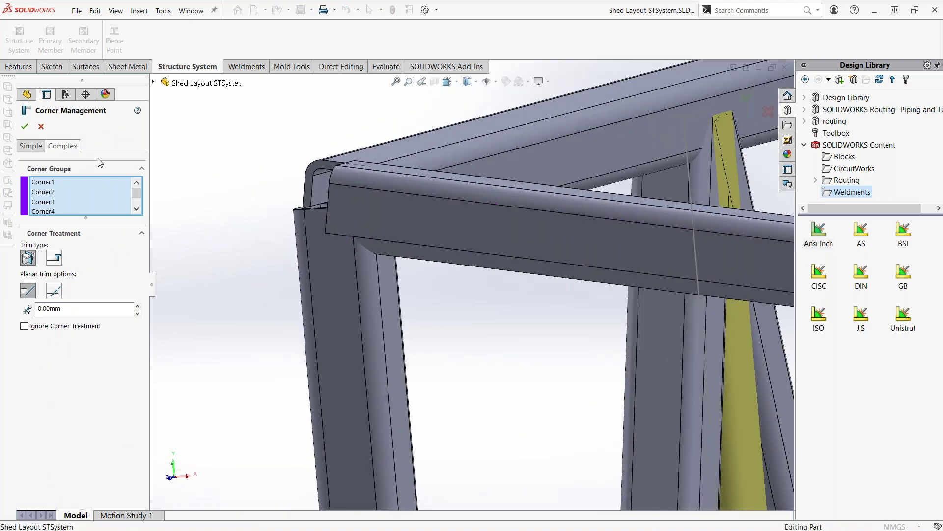
click(337, 205)
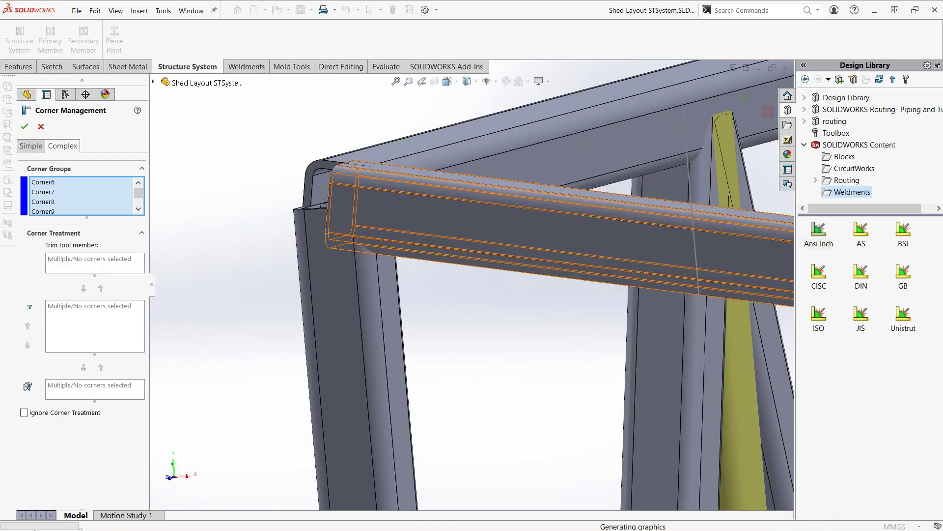
click(343, 204)
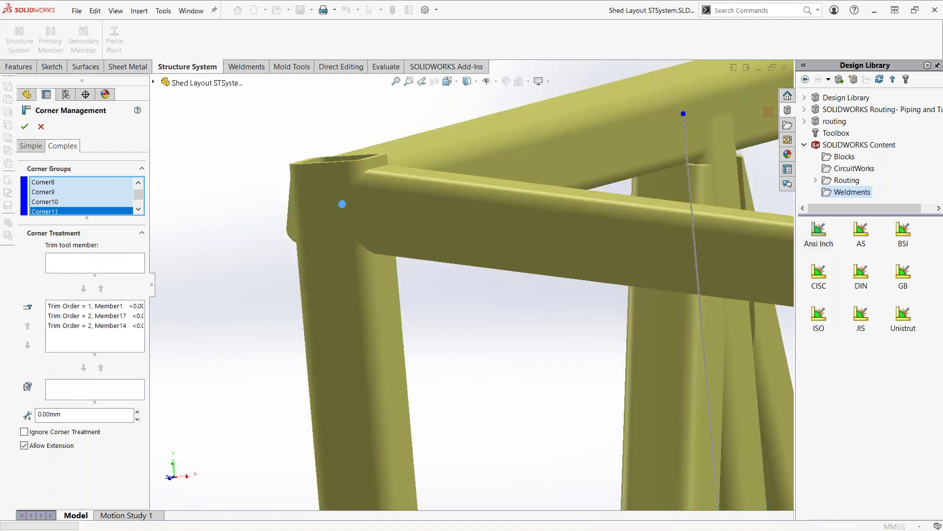
- Move Member1 into the planar trim group with full contact planar trim and accept
mouse_move(408, 269)
middle_down()
mouse_move(399, 264)
mouse_move(413, 282)
middle_up()
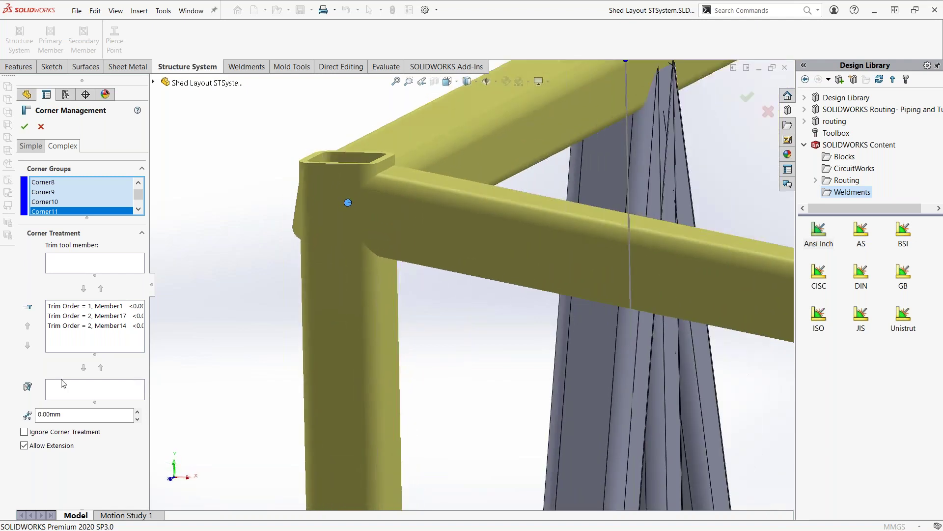
click(75, 326)
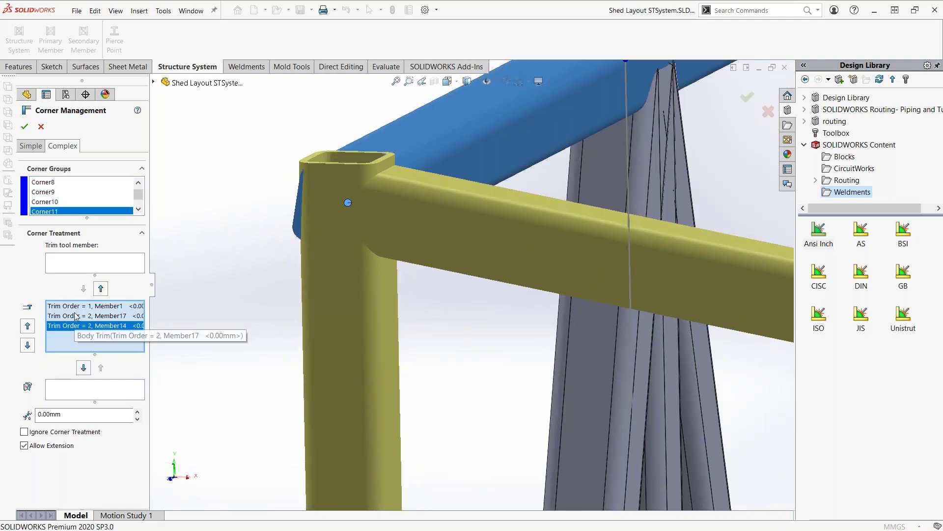
click(75, 307)
click(84, 368)
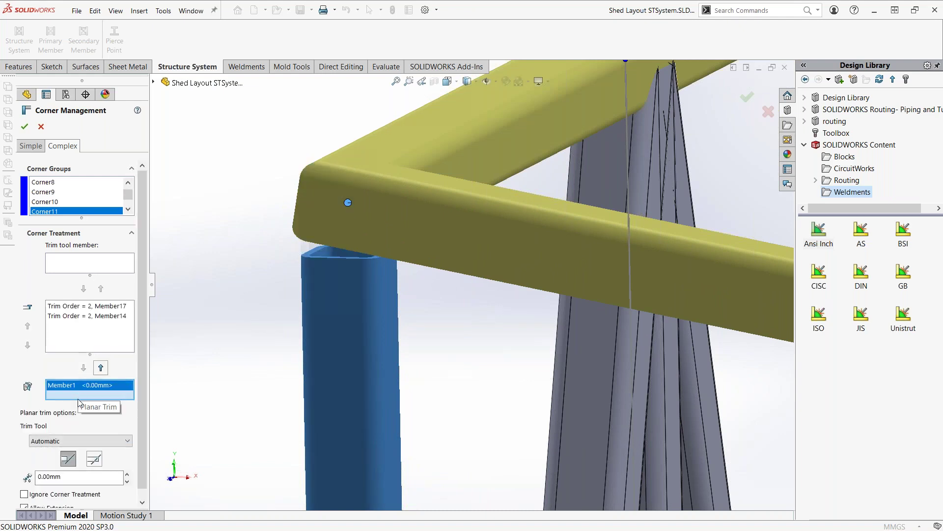
click(95, 460)
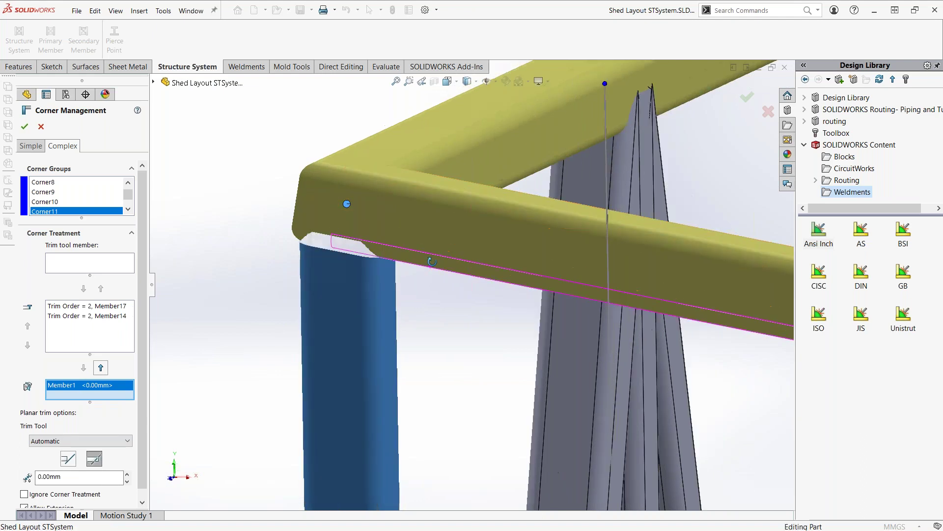
middle_drag(432, 261, 273, 248)
scroll(273, 249, down, 5)
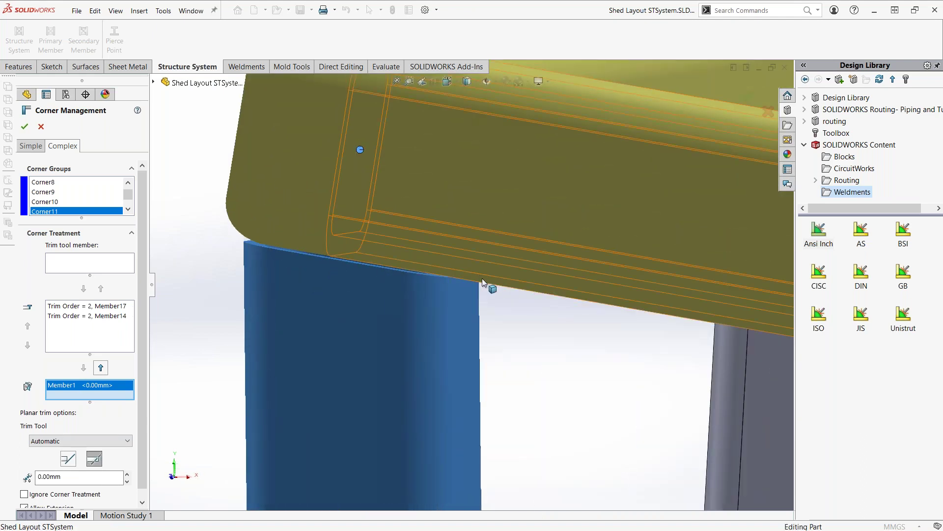
scroll(494, 295, up, 2)
scroll(495, 294, up, 3)
scroll(492, 293, up, 2)
key(Return)
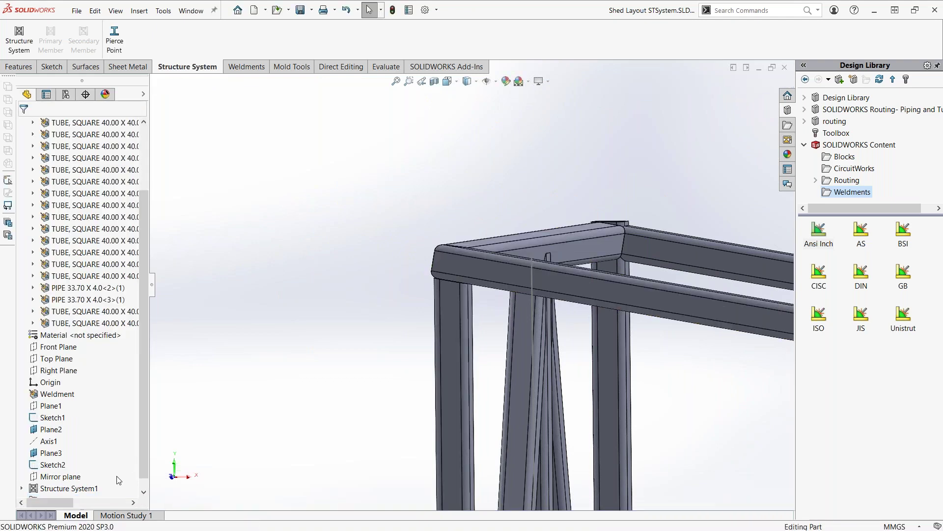
- Reopen Corner Management1 and move post Member4 at Corner7 into the planar trim group
scroll(146, 417, down, 1)
click(96, 488)
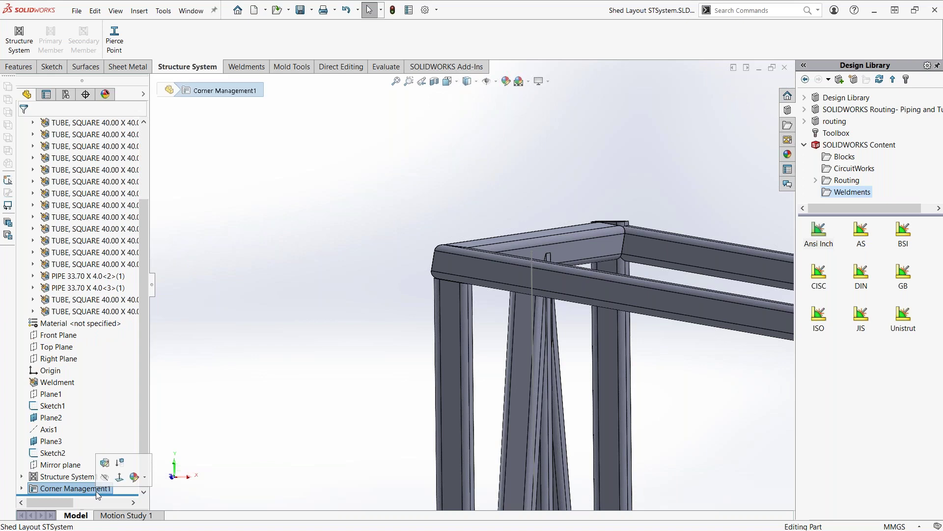
click(238, 362)
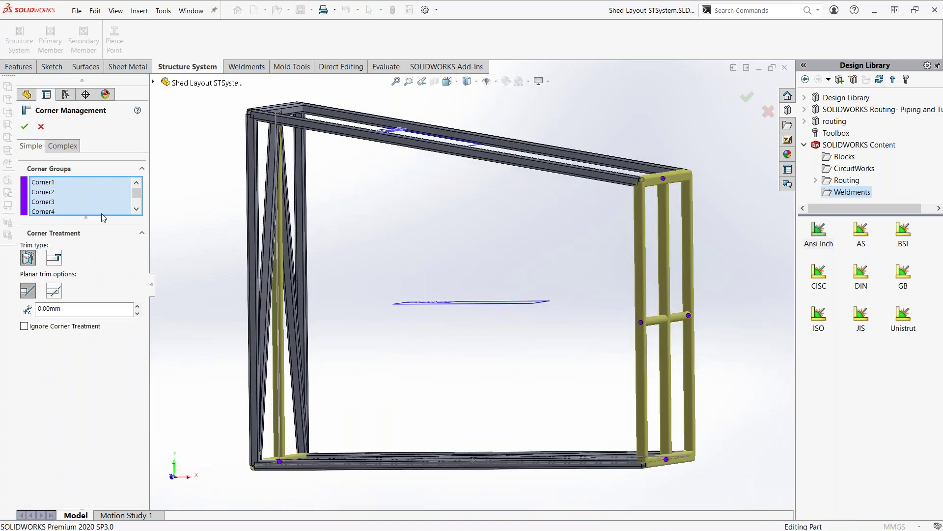
click(665, 180)
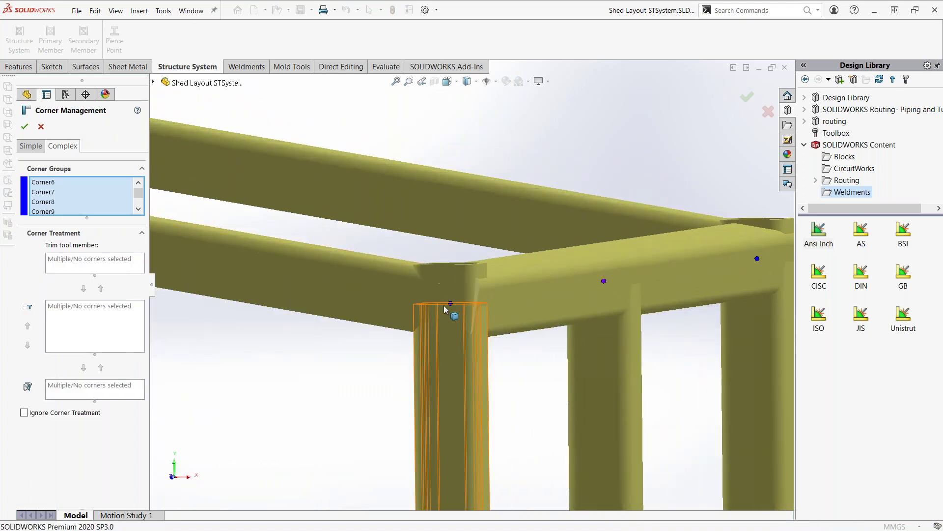
click(450, 303)
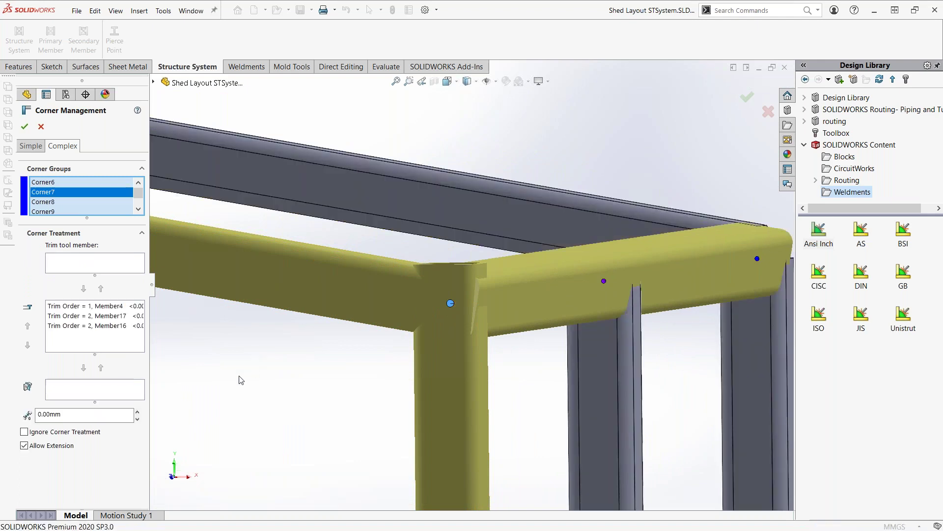
click(69, 326)
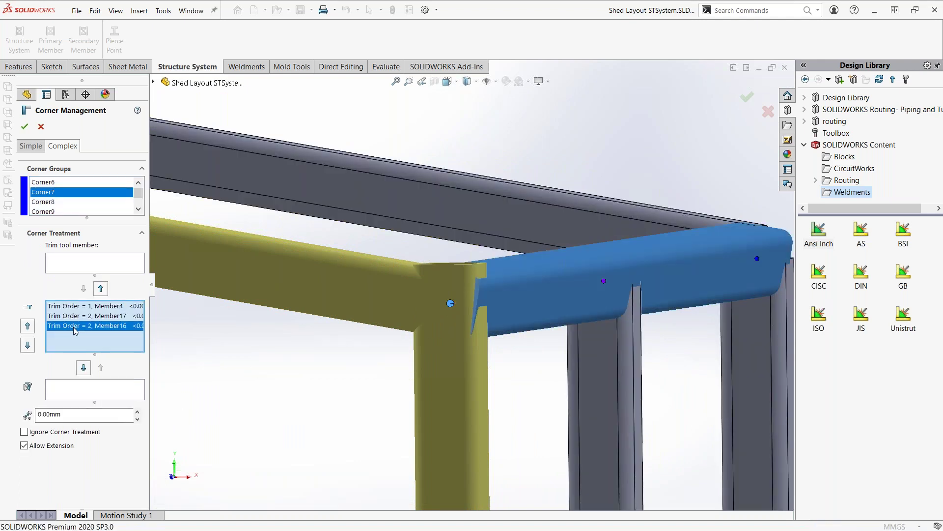
click(81, 317)
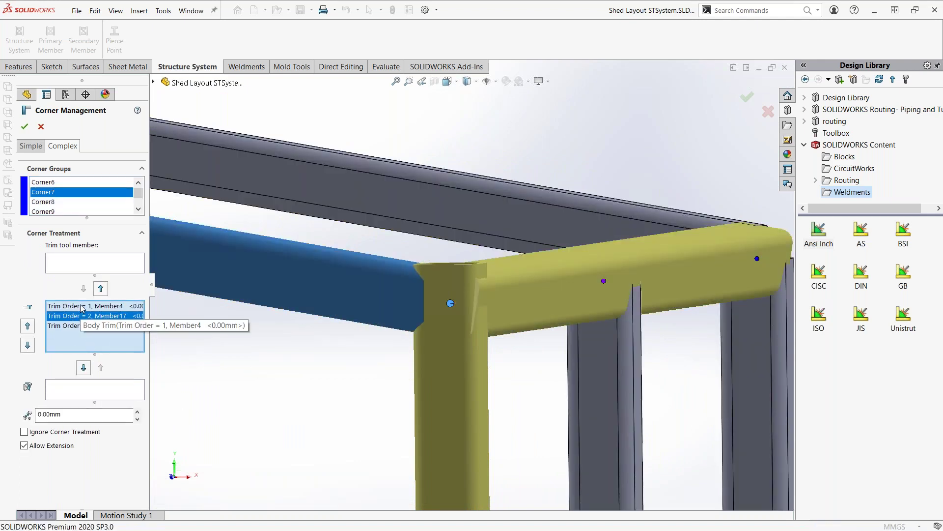
click(82, 307)
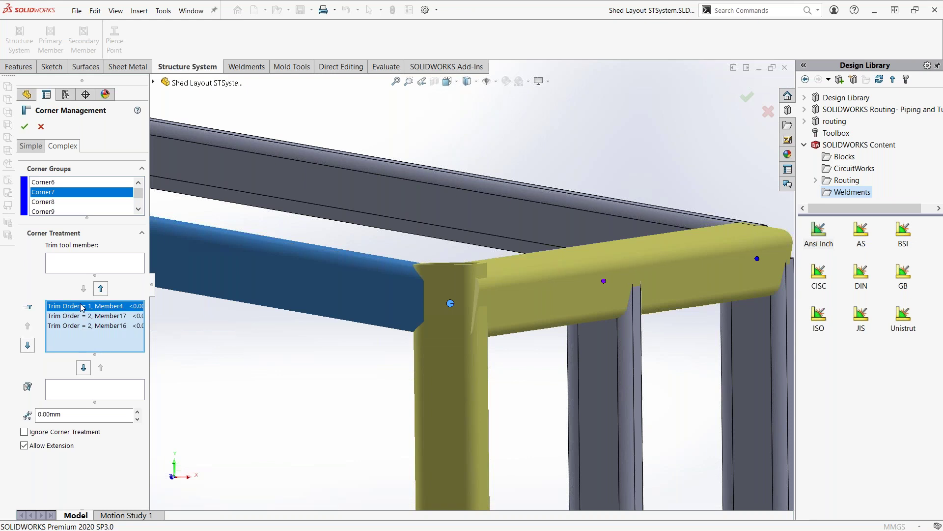
click(83, 368)
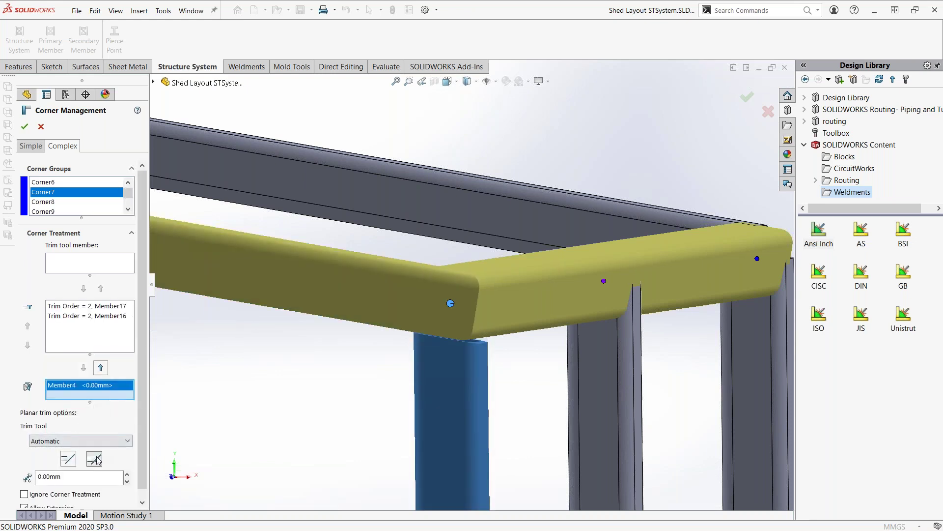
- Give post Member3 at Corner6 a full contact planar trim and confirm the corners
scroll(451, 309, up, 5)
middle_drag(578, 255, 654, 258)
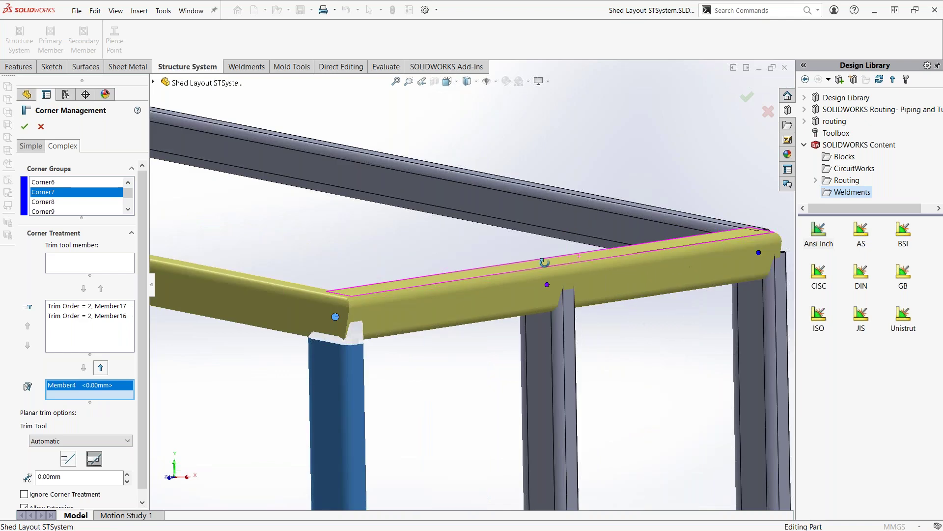
scroll(654, 257, down, 3)
scroll(498, 266, down, 3)
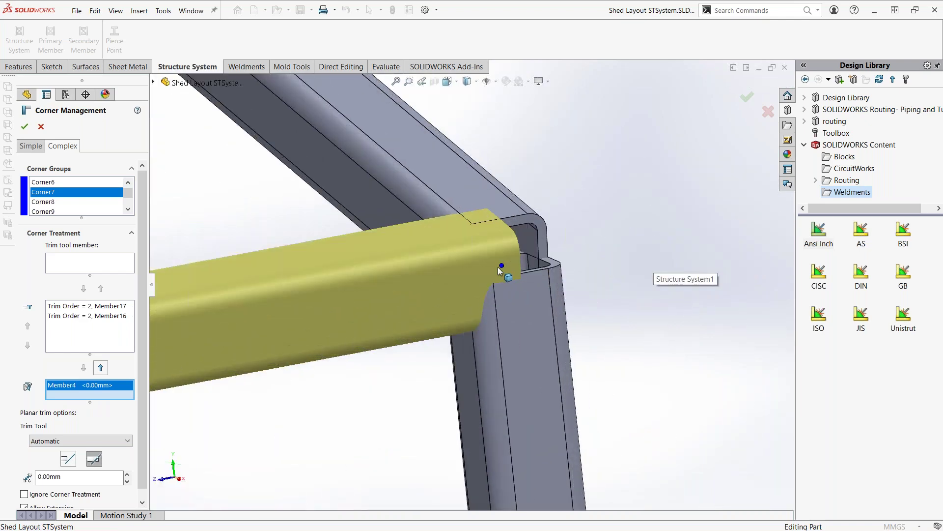
click(502, 267)
mouse_move(500, 264)
middle_down()
mouse_move(502, 326)
mouse_move(575, 230)
mouse_move(538, 261)
middle_up()
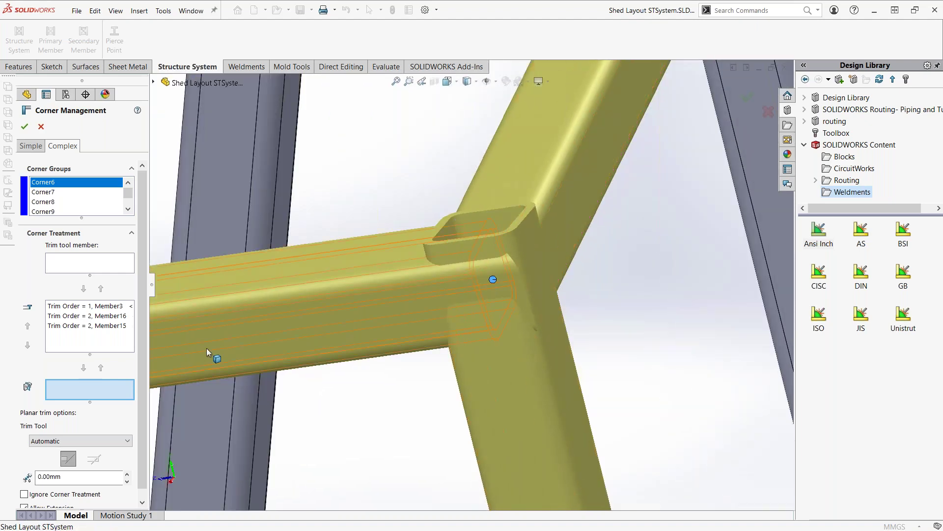
click(110, 317)
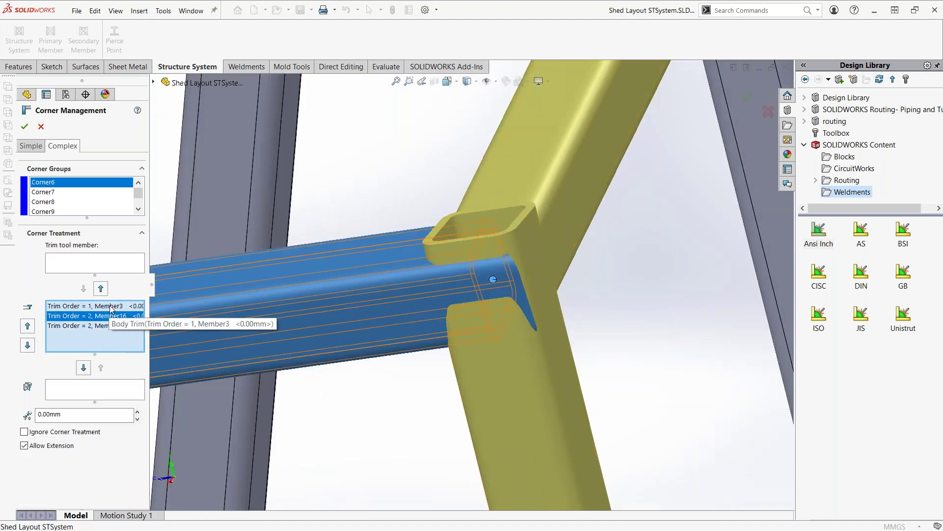
click(112, 307)
click(83, 369)
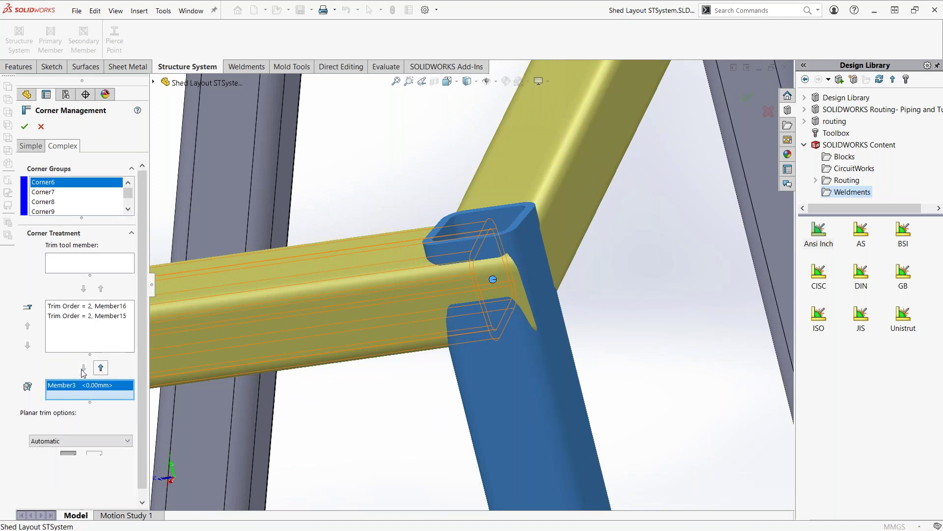
click(94, 459)
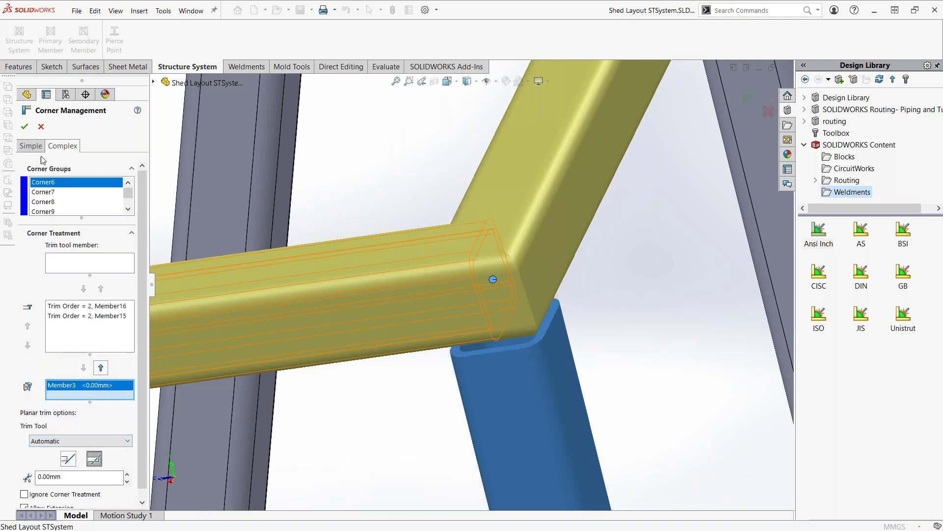
click(27, 127)
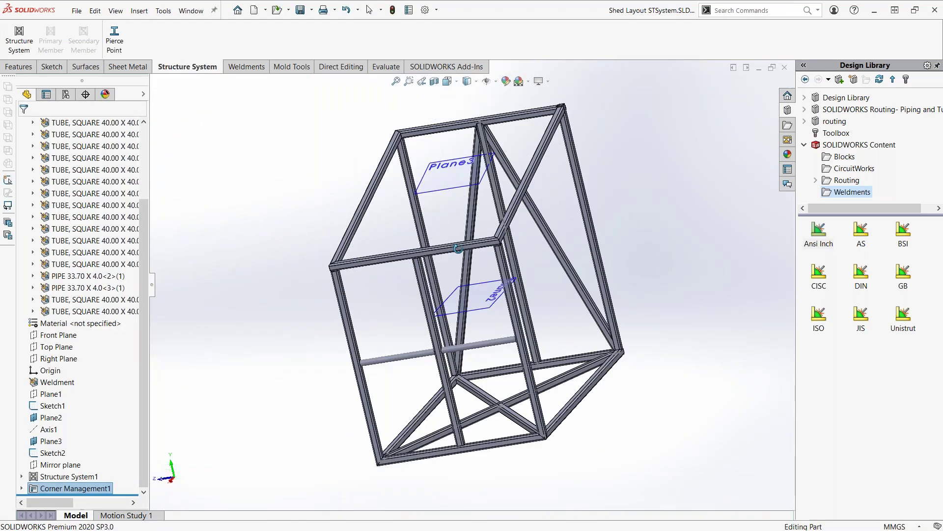
- Review the frame and open Structure System1 for editing
middle_drag(457, 248, 525, 267)
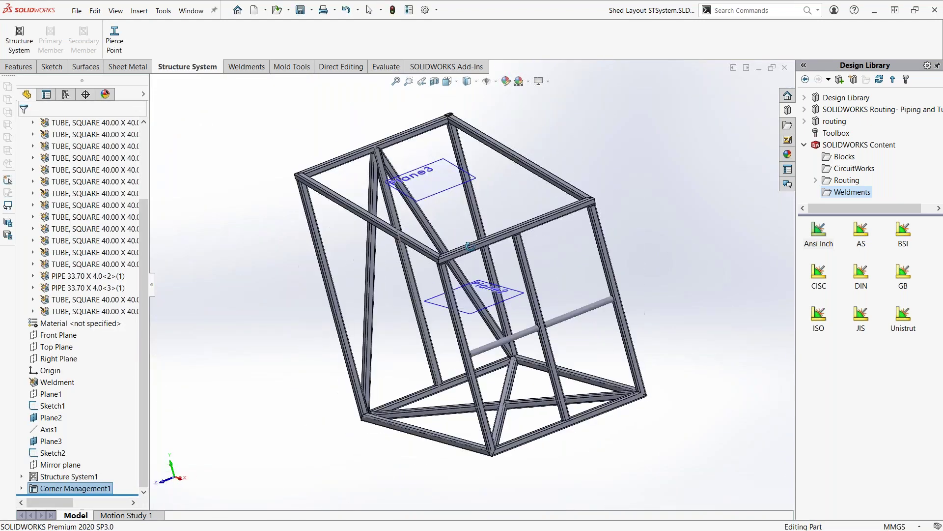
scroll(539, 376, down, 4)
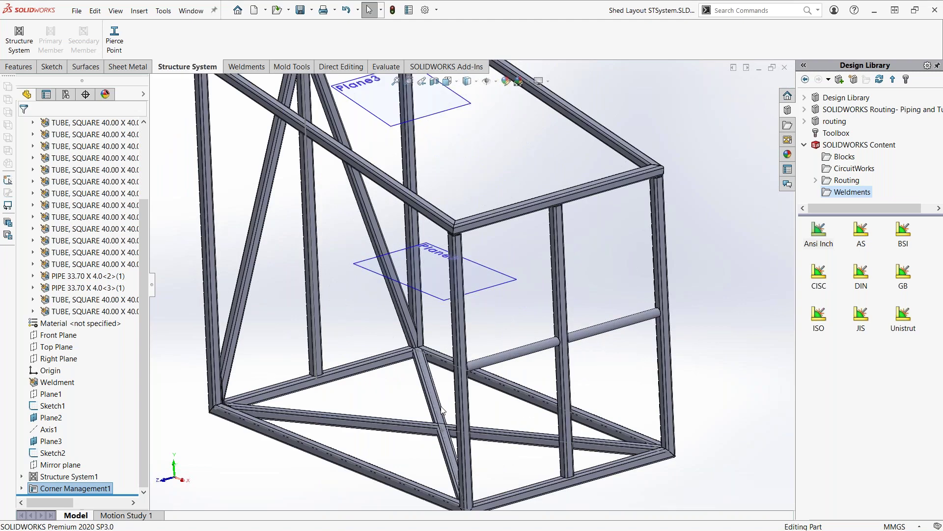
scroll(441, 429, down, 4)
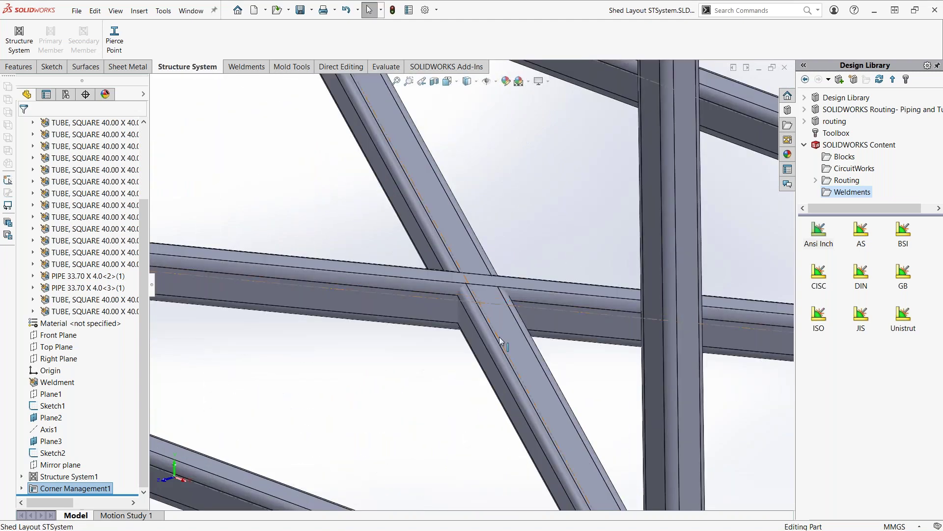
scroll(409, 362, up, 1)
scroll(406, 361, up, 1)
scroll(426, 324, up, 2)
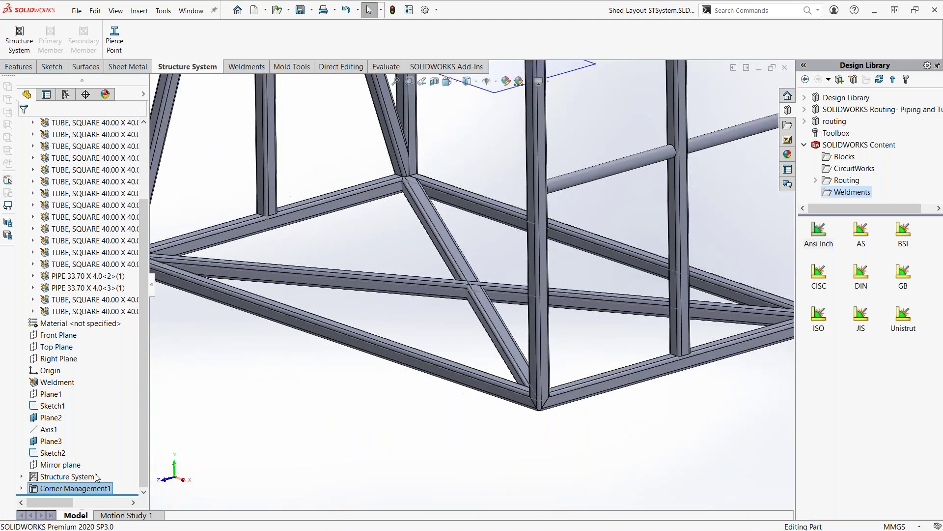
click(67, 476)
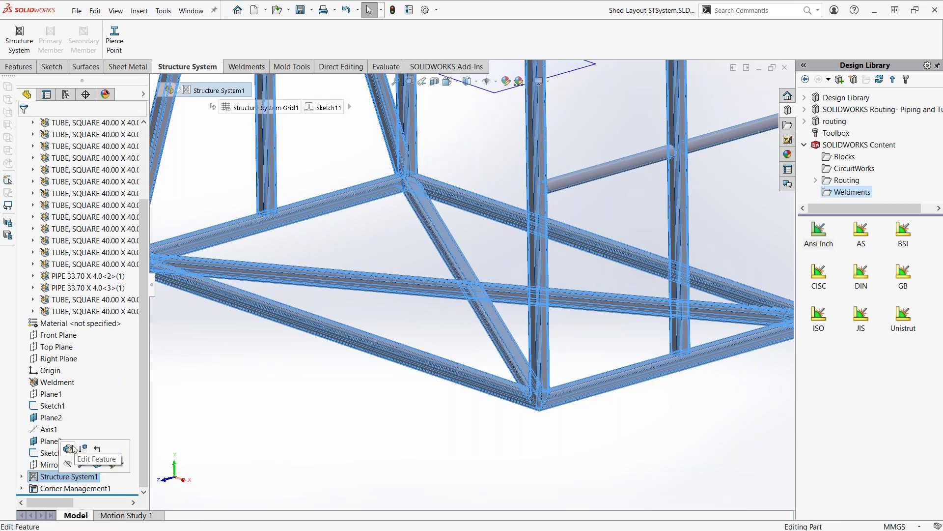
click(67, 449)
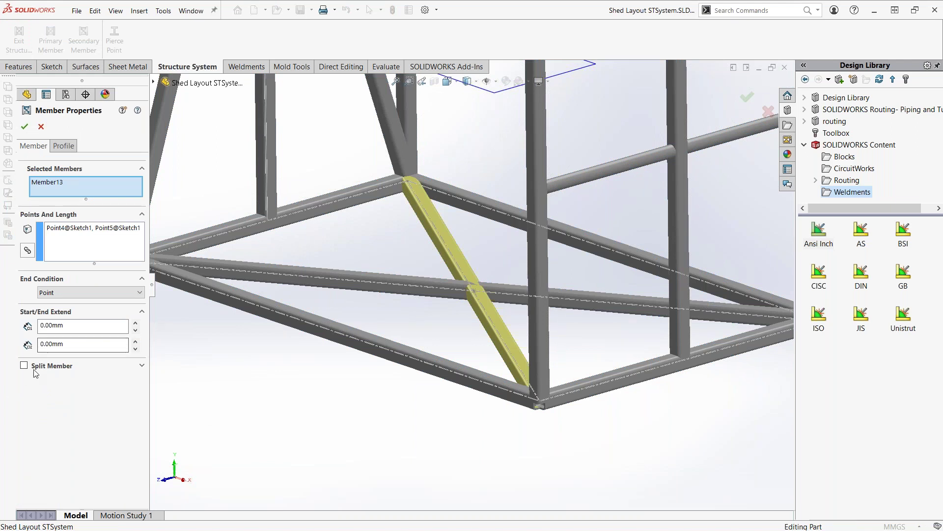
- Split diagonal Member13 where Member12 crosses it, confirm, and fit the frame in view
click(25, 367)
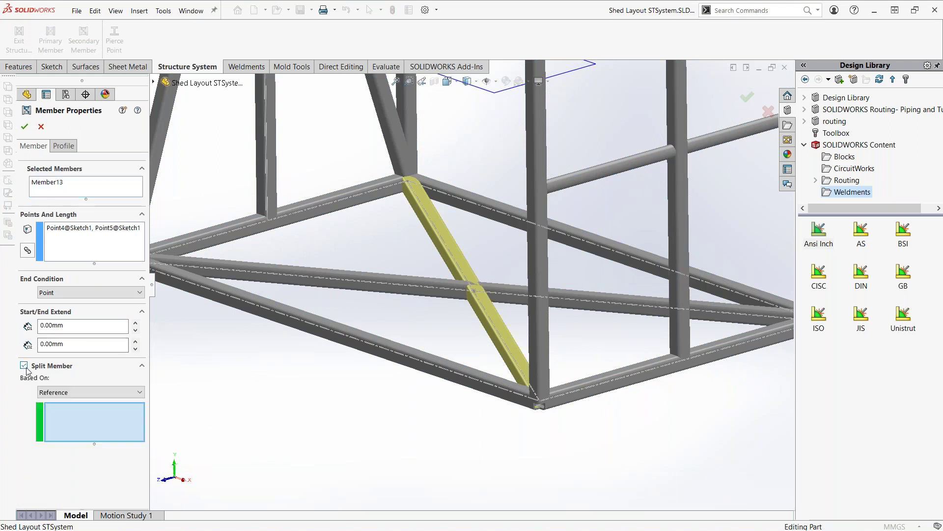
click(359, 280)
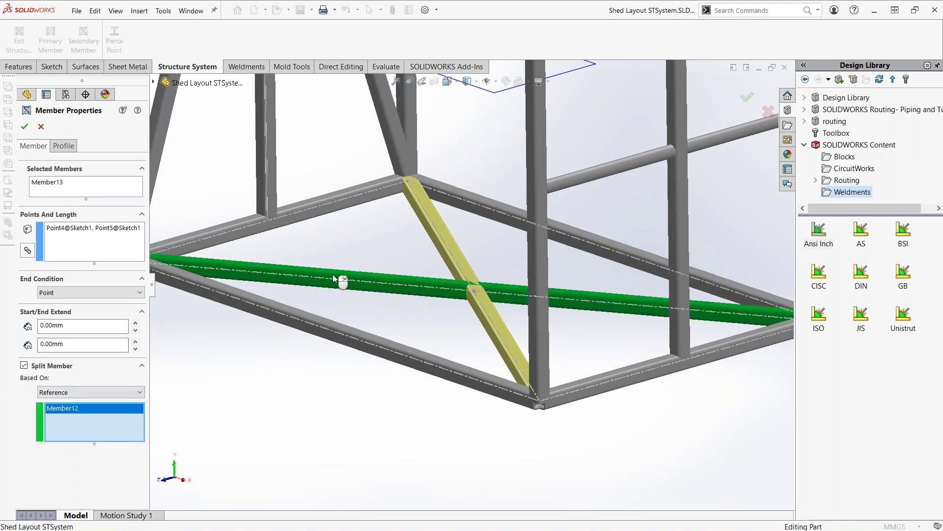
click(24, 126)
scroll(455, 291, down, 3)
scroll(455, 290, down, 1)
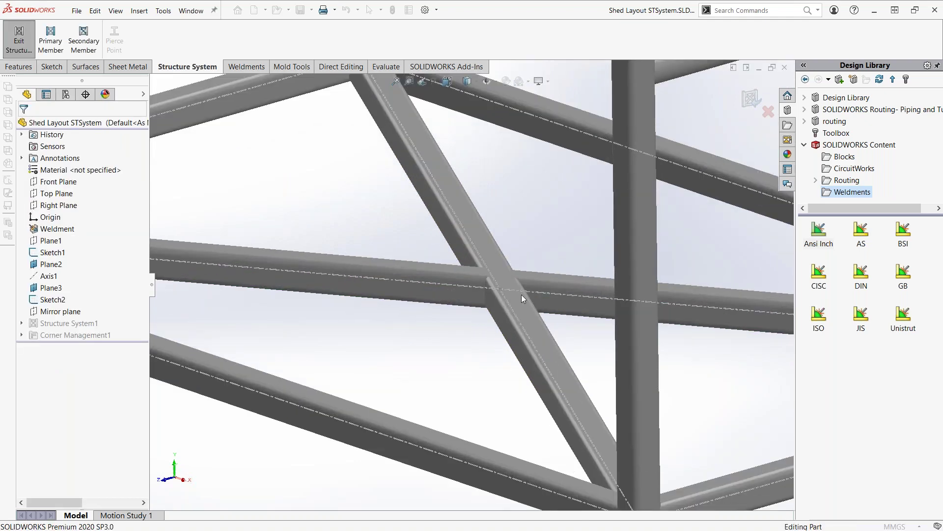
key(f)
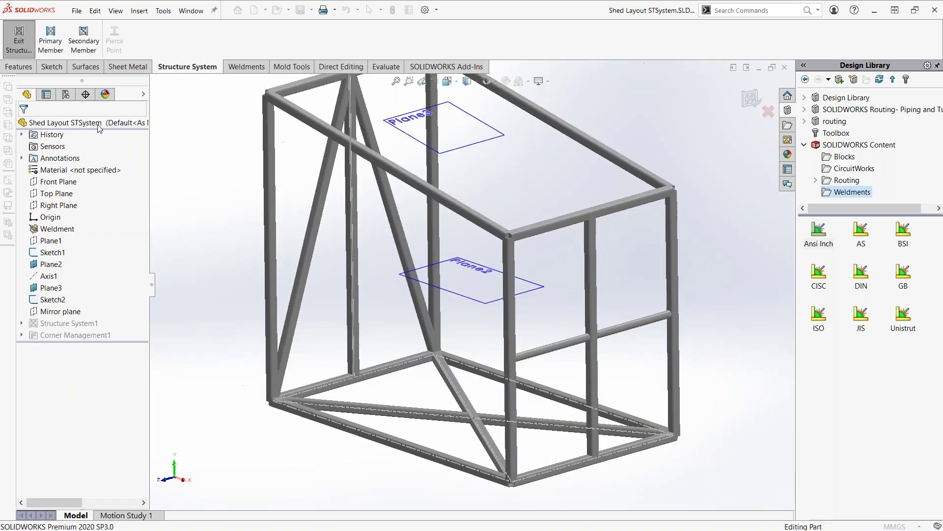
- Exit the structure system and inspect both diagonal tube segments in the cut list
click(19, 39)
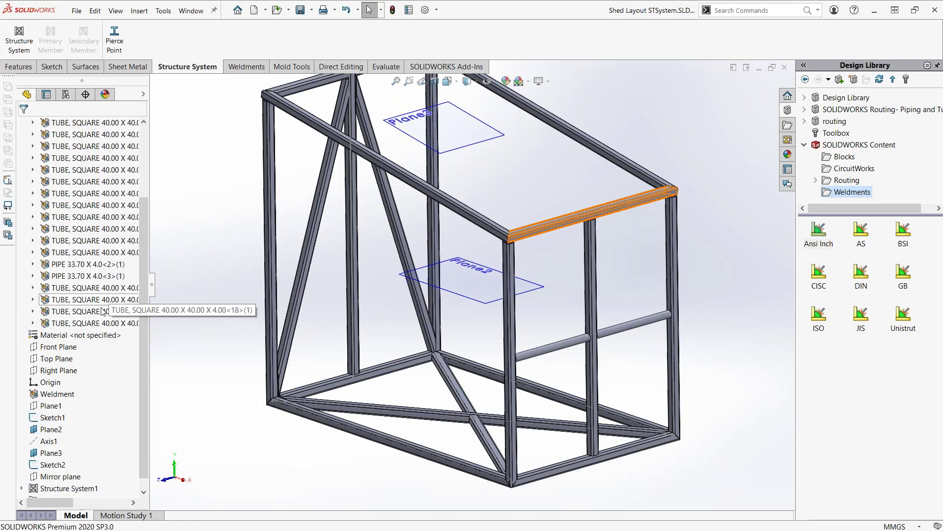
click(96, 324)
click(95, 314)
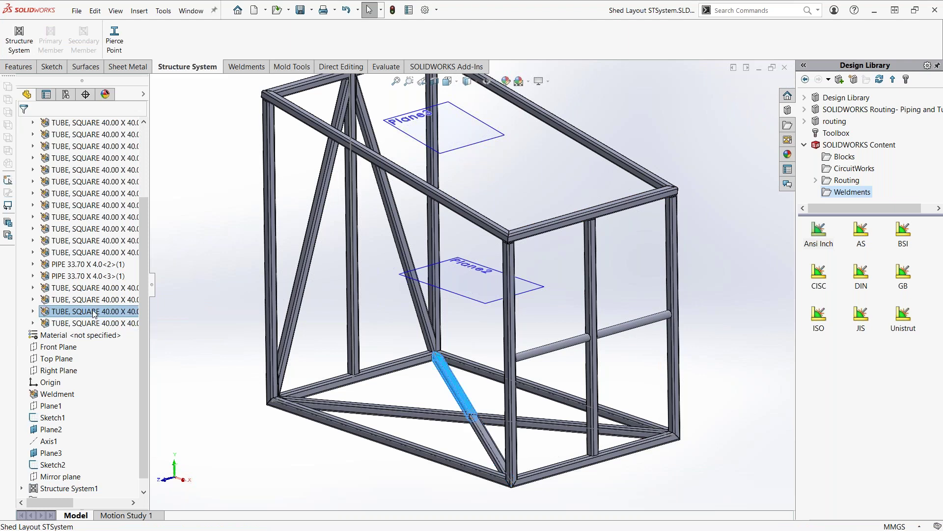
click(229, 259)
scroll(141, 214, up, 3)
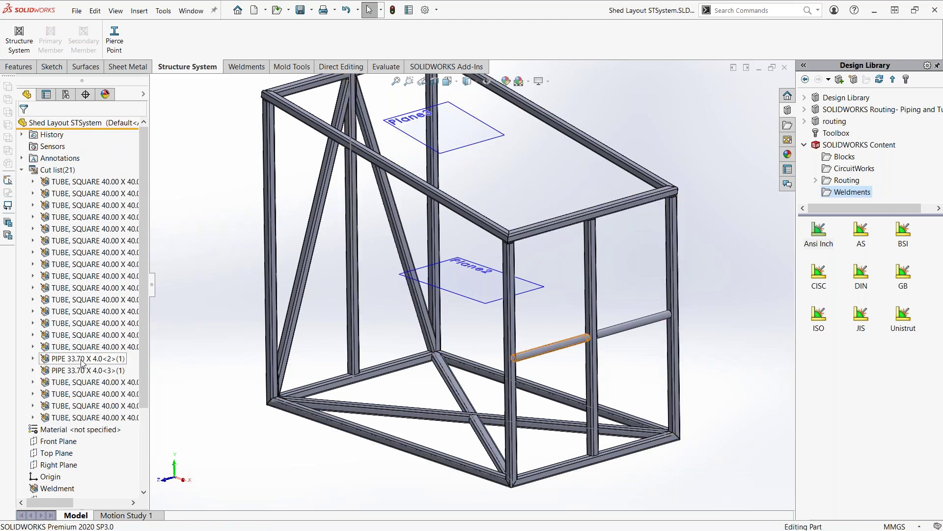
- Locate the two pipe rails from the cut list, then reopen Structure System1 for editing
click(83, 359)
click(82, 370)
click(188, 317)
key(f)
scroll(98, 394, down, 3)
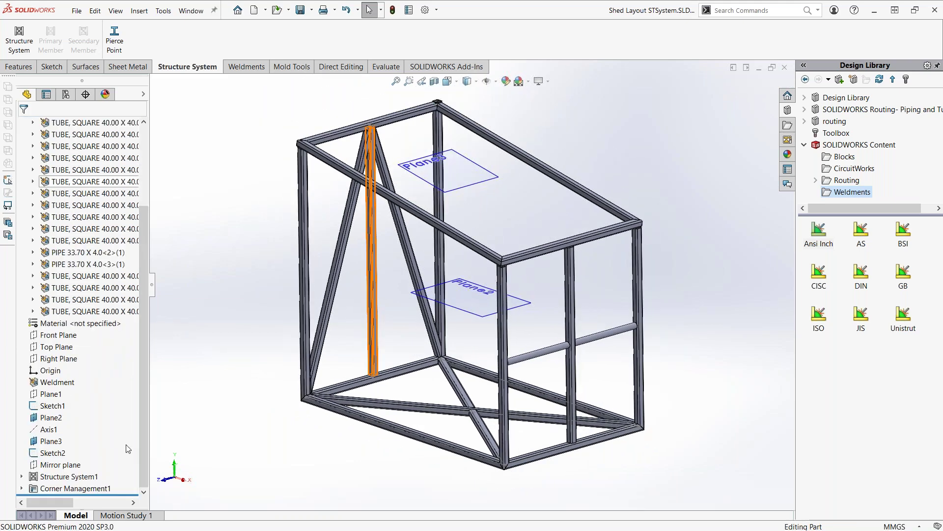
click(86, 477)
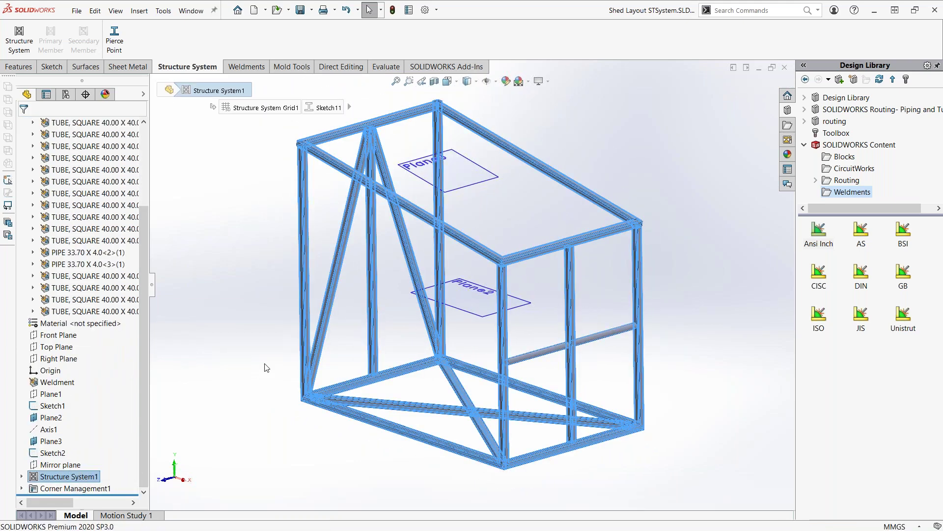
scroll(639, 315, down, 8)
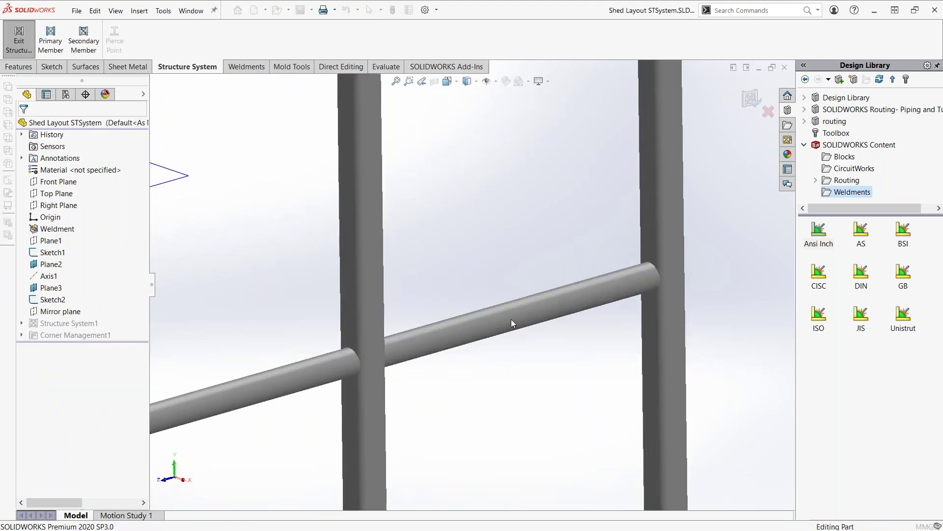
- Delete the horizontal pipe rail member and exit the structure system to rebuild the frame
click(497, 323)
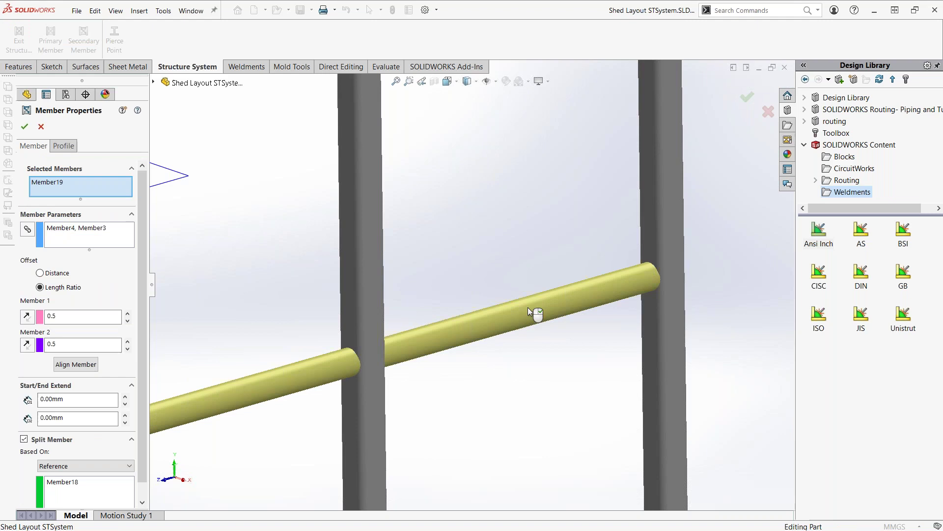
right_click(528, 308)
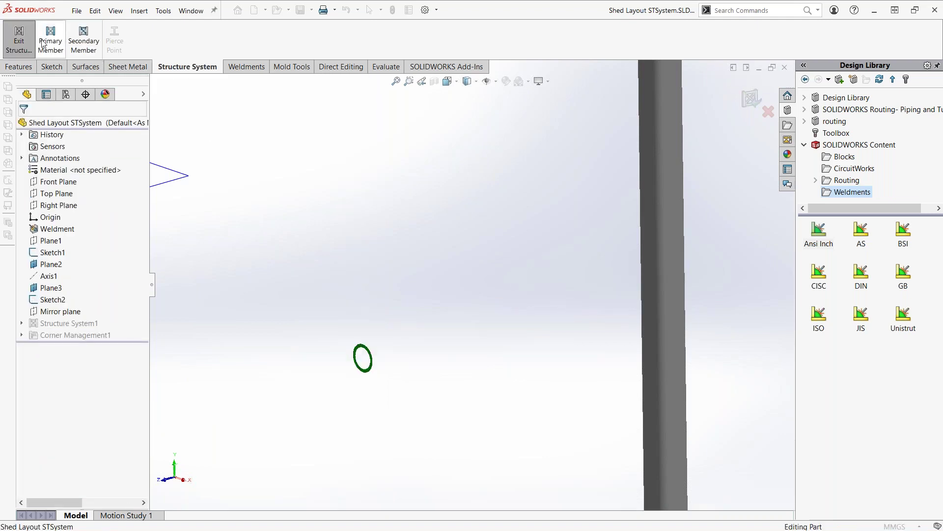
click(19, 39)
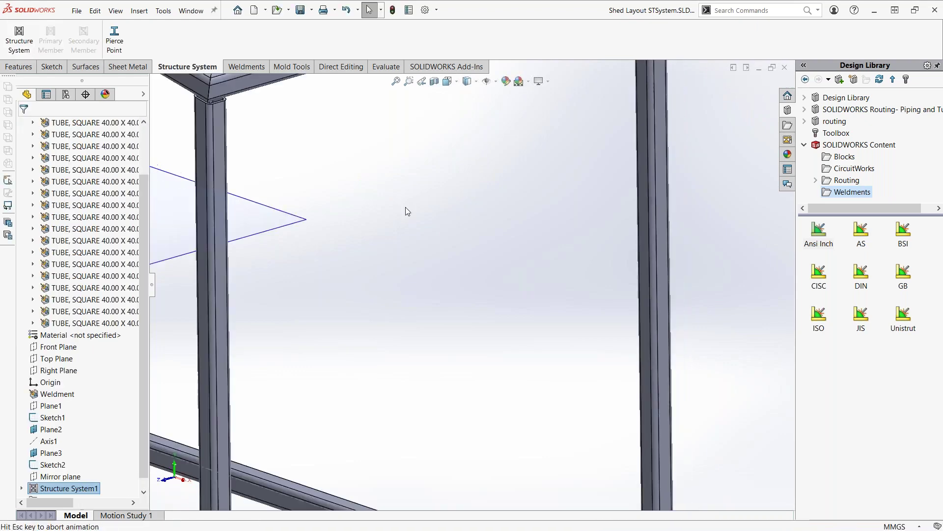
mouse_move(405, 207)
middle_down()
mouse_move(509, 248)
mouse_move(421, 375)
mouse_move(509, 234)
mouse_move(505, 262)
mouse_move(373, 283)
middle_up()
scroll(543, 282, up, 2)
scroll(543, 282, down, 4)
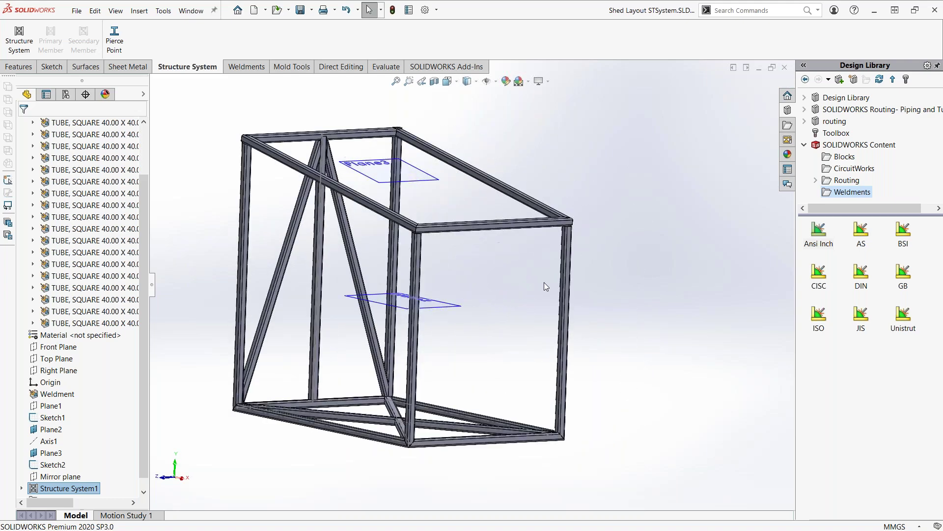
scroll(544, 282, down, 1)
middle_drag(544, 282, 485, 285)
scroll(485, 285, up, 2)
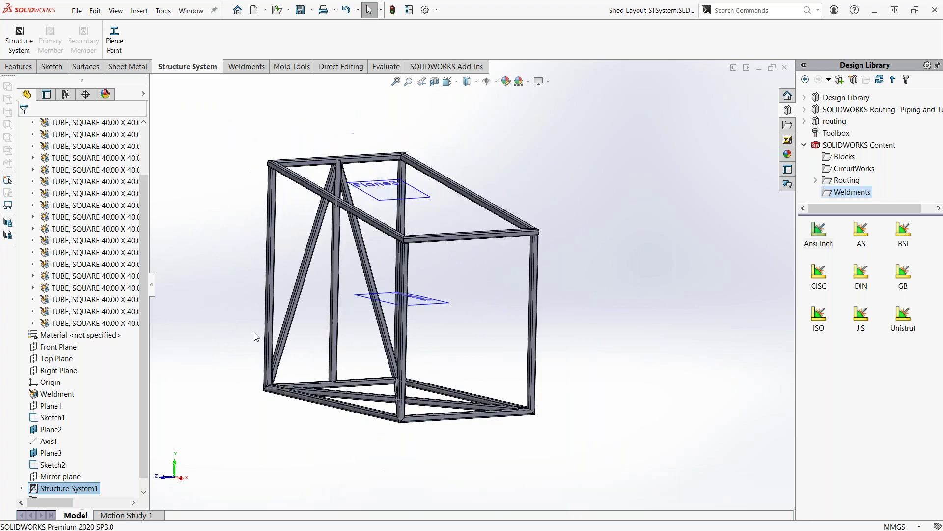
- Start a Mirror feature using Mirror plane as the symmetry plane
click(19, 66)
click(363, 52)
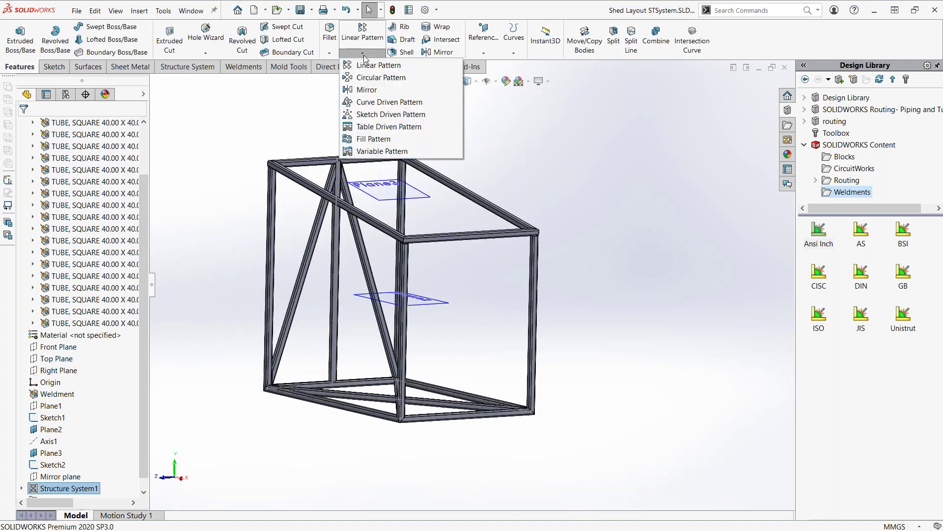
click(369, 90)
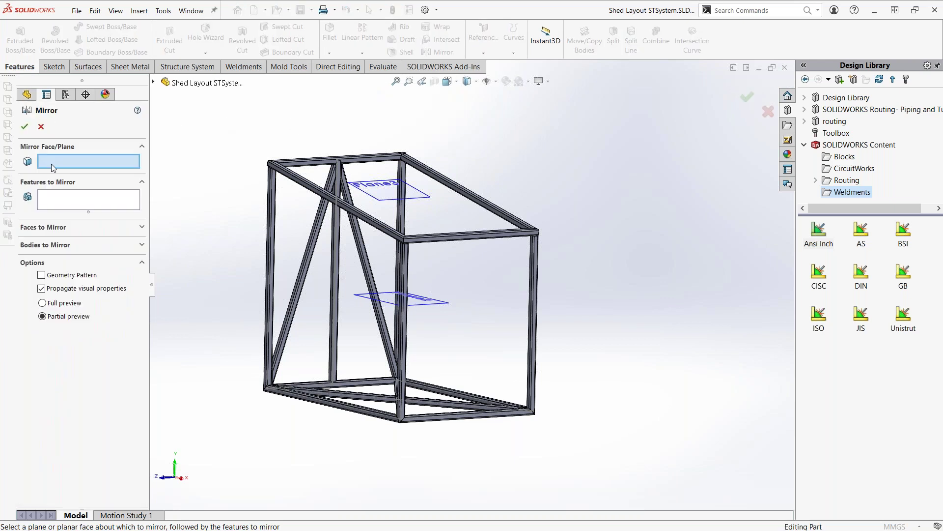
click(154, 83)
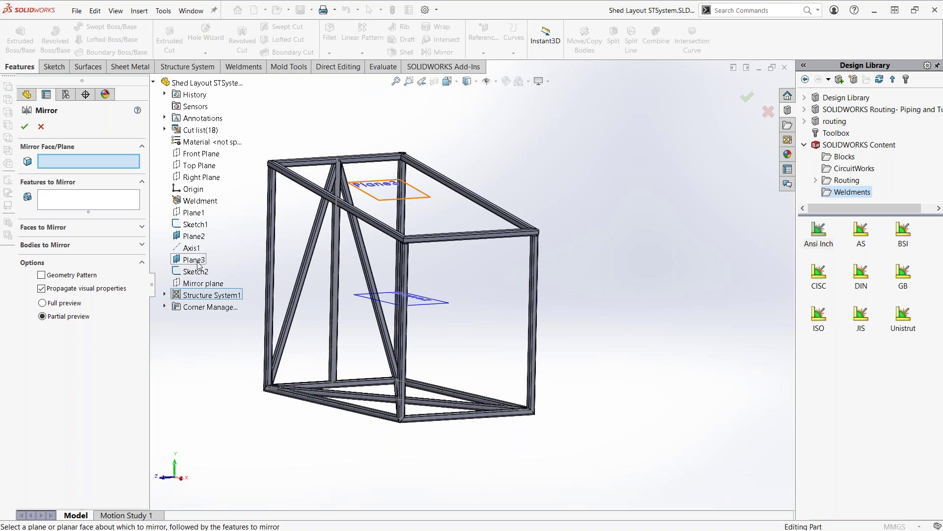
click(203, 283)
middle_drag(485, 248, 275, 248)
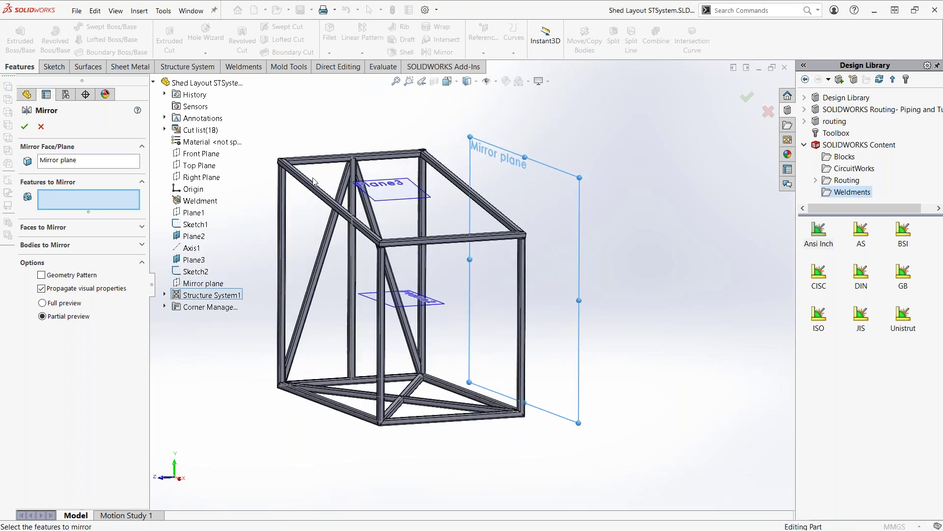
- Mirror the Structure System1 bodies across the plane and confirm
click(57, 246)
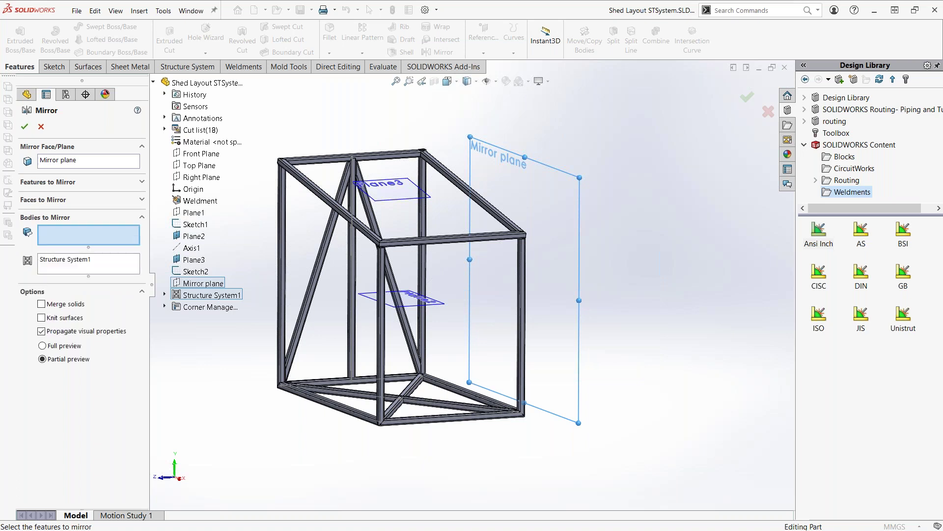
click(71, 269)
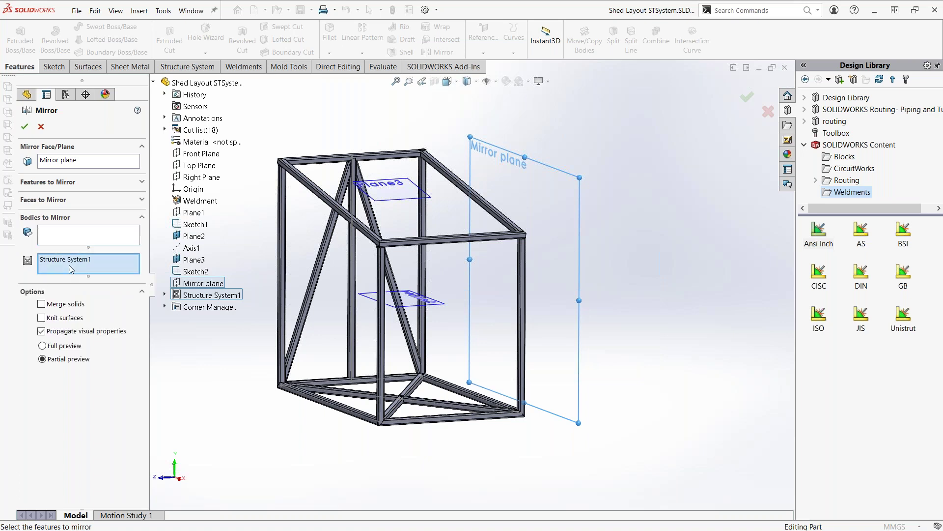
right_click(71, 270)
click(87, 270)
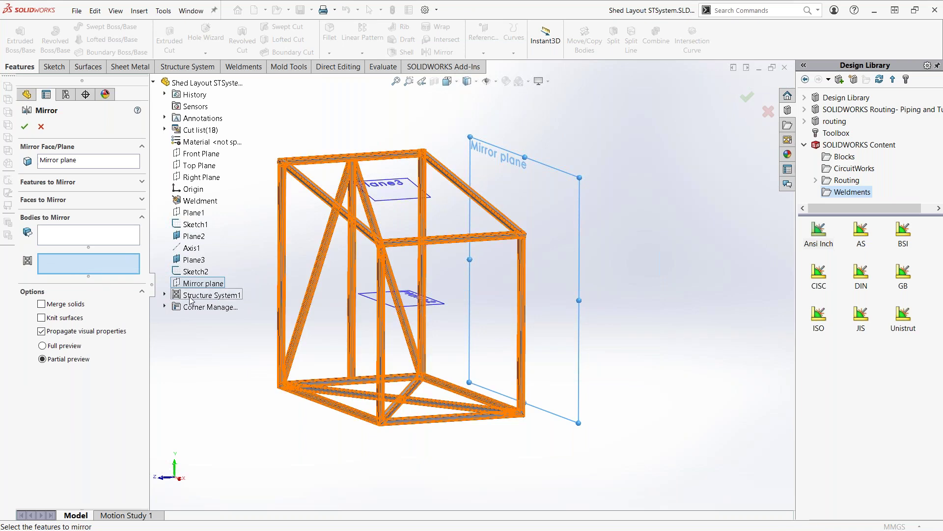
click(212, 295)
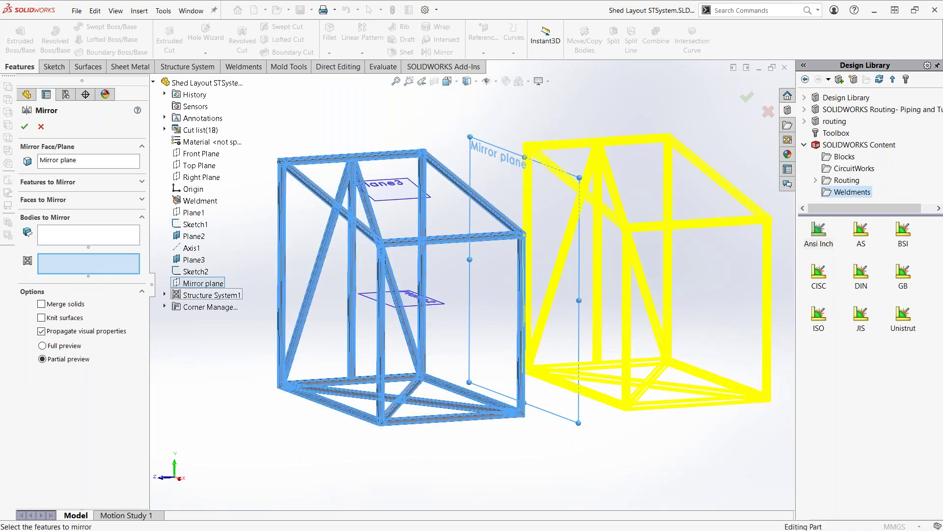
click(24, 127)
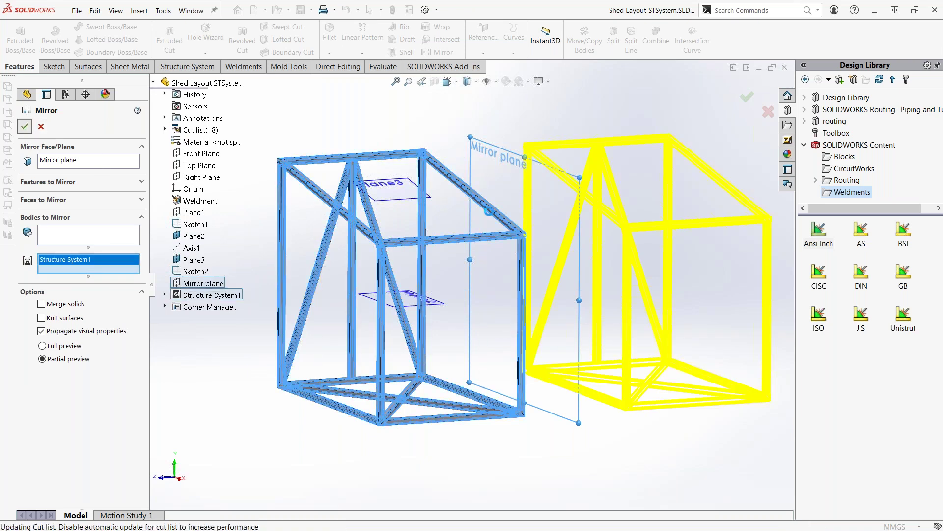
mouse_move(507, 212)
middle_down()
mouse_move(531, 200)
mouse_move(491, 186)
middle_up()
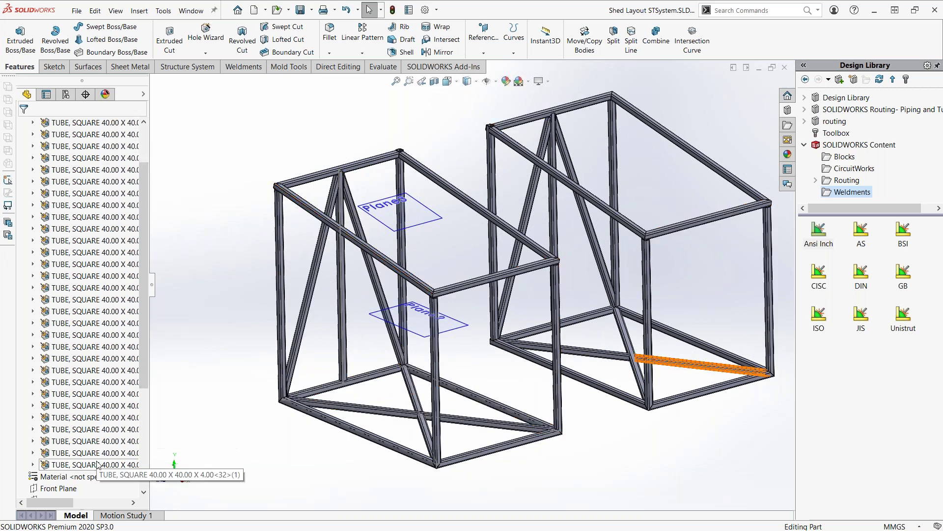
- Start a secondary member between the inner column and its mirrored copy, then cancel it
scroll(460, 206, down, 2)
scroll(461, 196, down, 2)
scroll(465, 171, down, 2)
scroll(465, 171, up, 1)
scroll(143, 427, down, 3)
scroll(143, 426, down, 2)
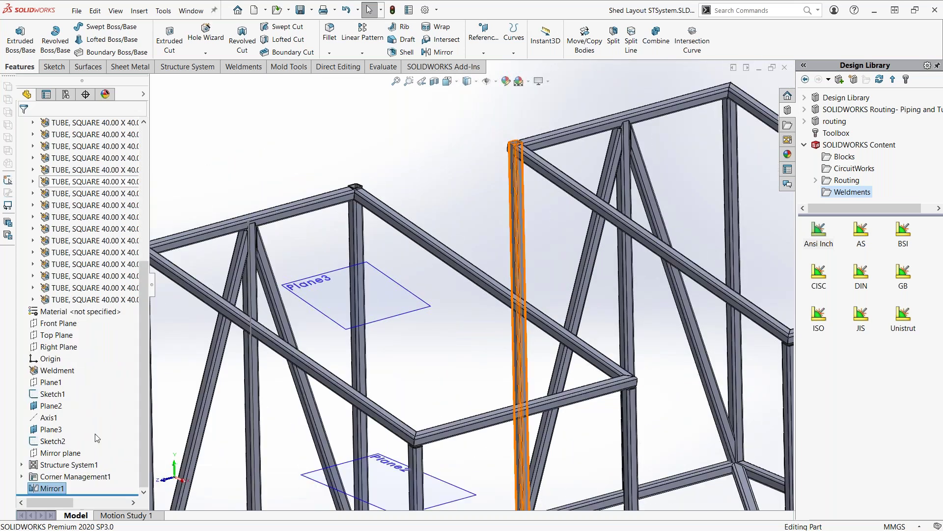
click(182, 69)
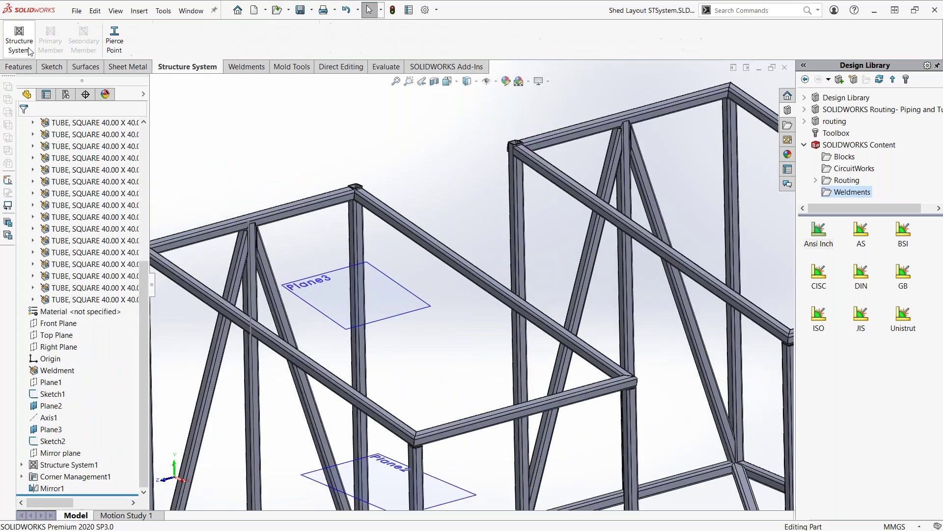
click(30, 53)
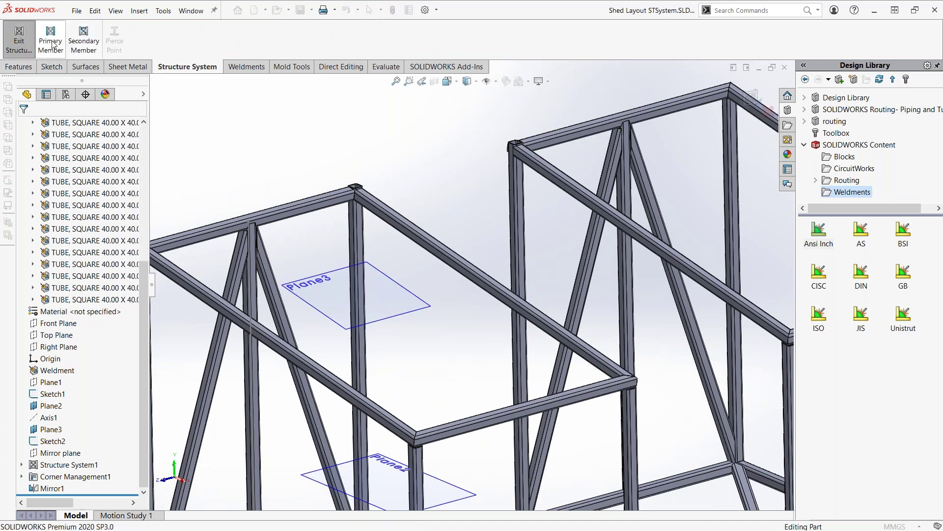
click(82, 41)
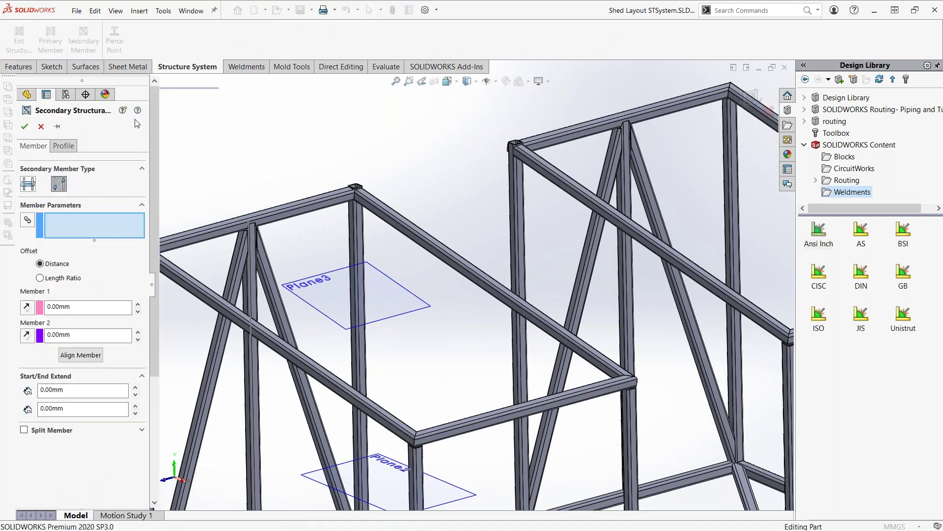
click(57, 188)
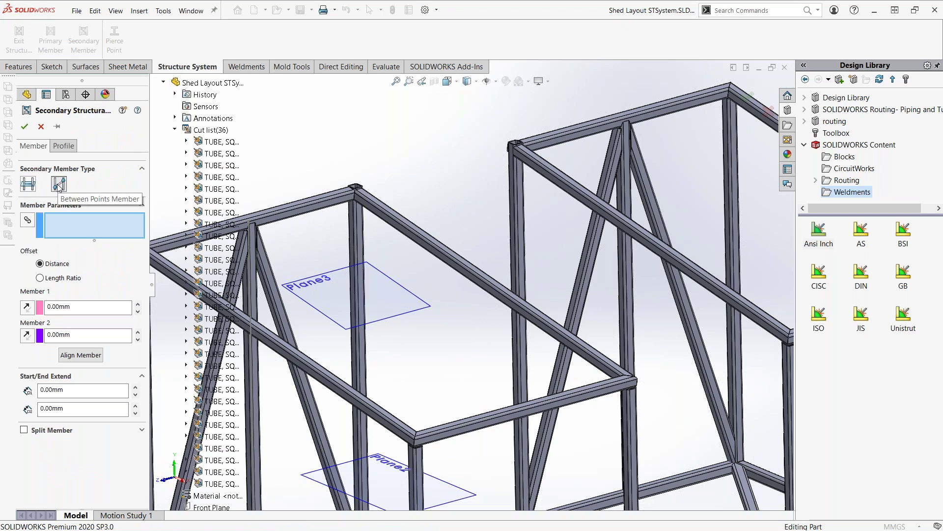
click(359, 232)
click(516, 201)
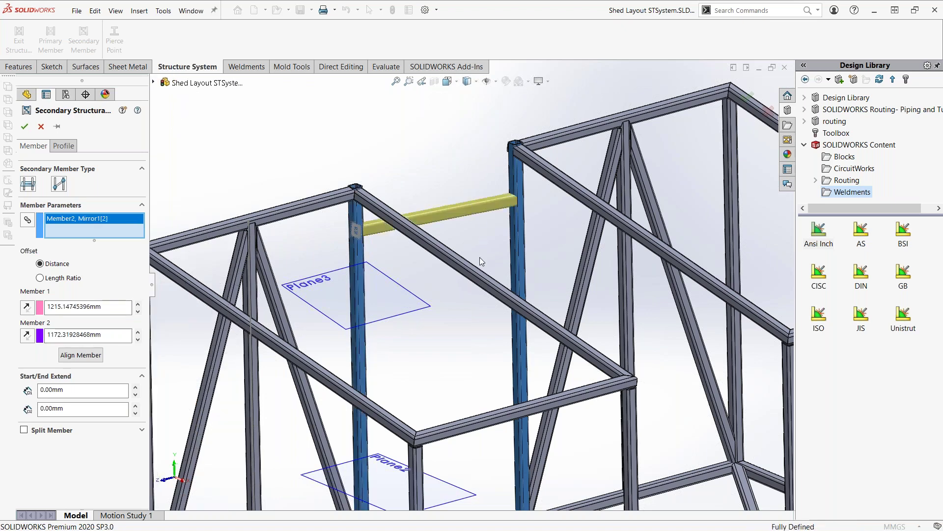
click(41, 126)
- Add a Plane3-bounded secondary member joining Member2 to Mirror1[2]
click(83, 39)
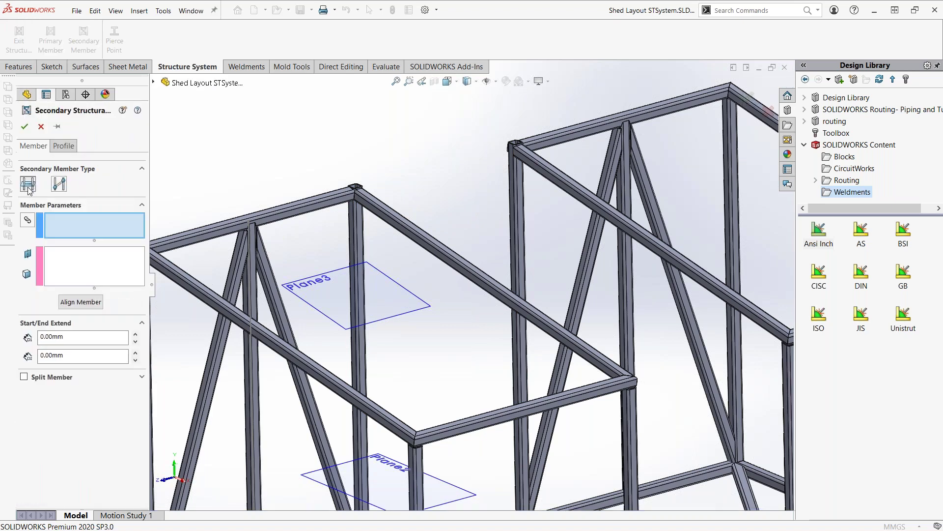
click(28, 185)
click(357, 221)
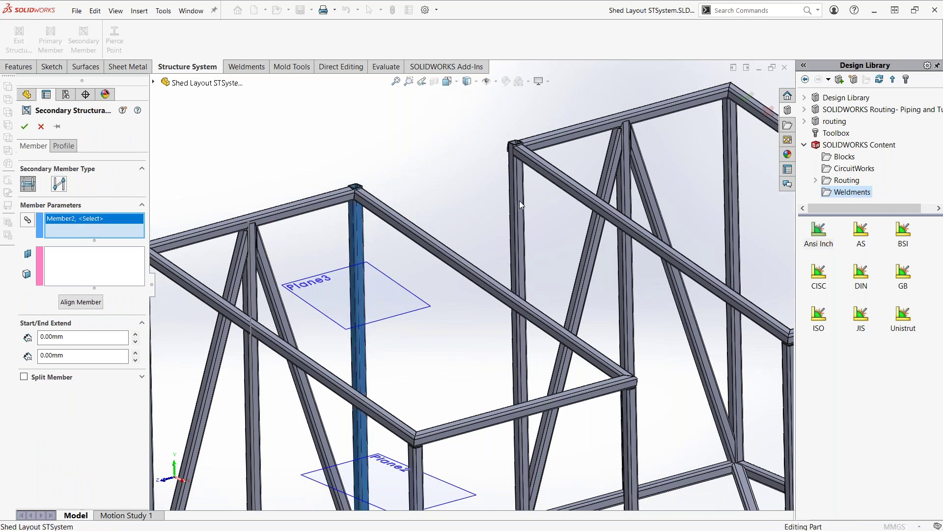
click(520, 201)
click(74, 274)
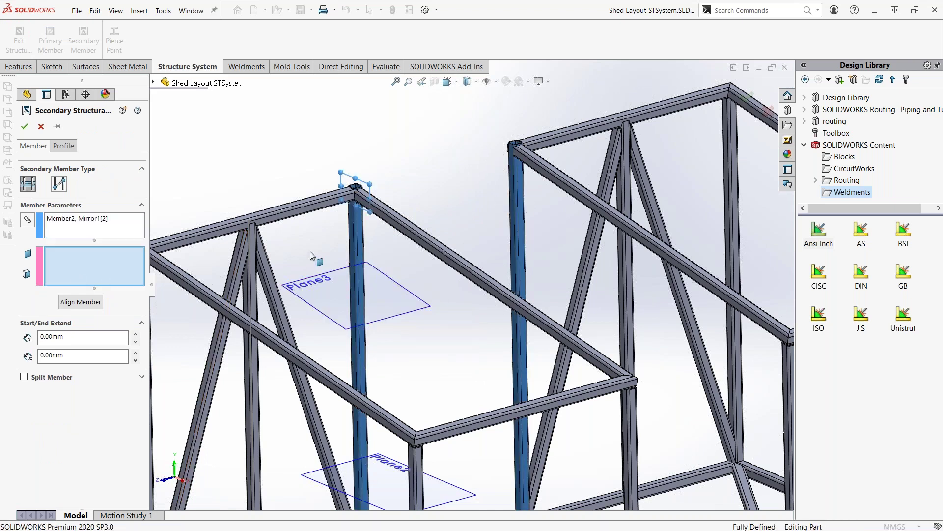
click(315, 282)
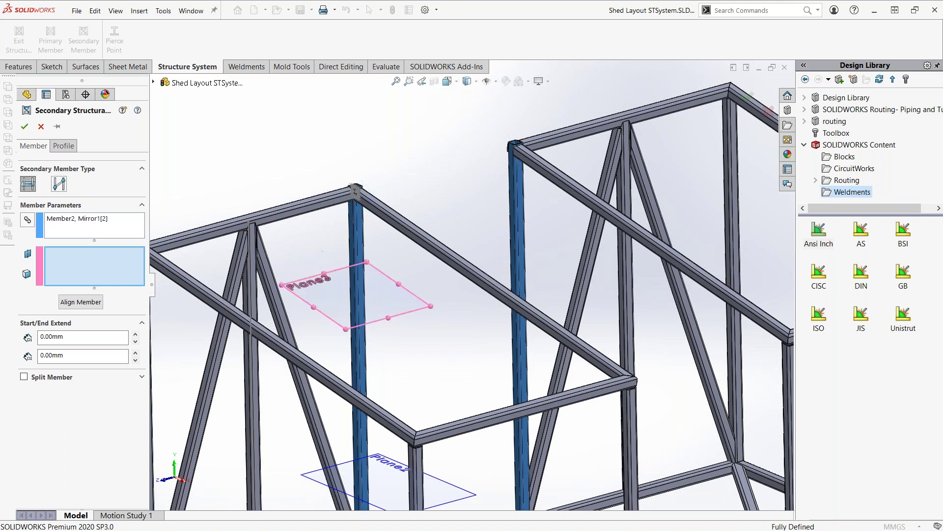
click(24, 127)
scroll(461, 258, up, 5)
- Add a Plane3-bounded secondary member joining Member3 to its mirrored copy Mirror1[3]
scroll(533, 323, down, 2)
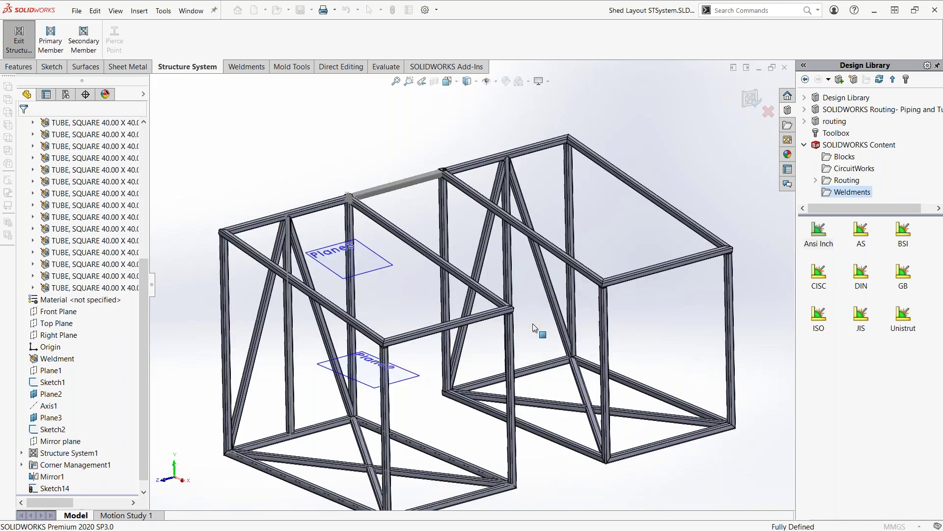
scroll(530, 311, down, 3)
scroll(528, 301, down, 2)
middle_drag(528, 302, 545, 310)
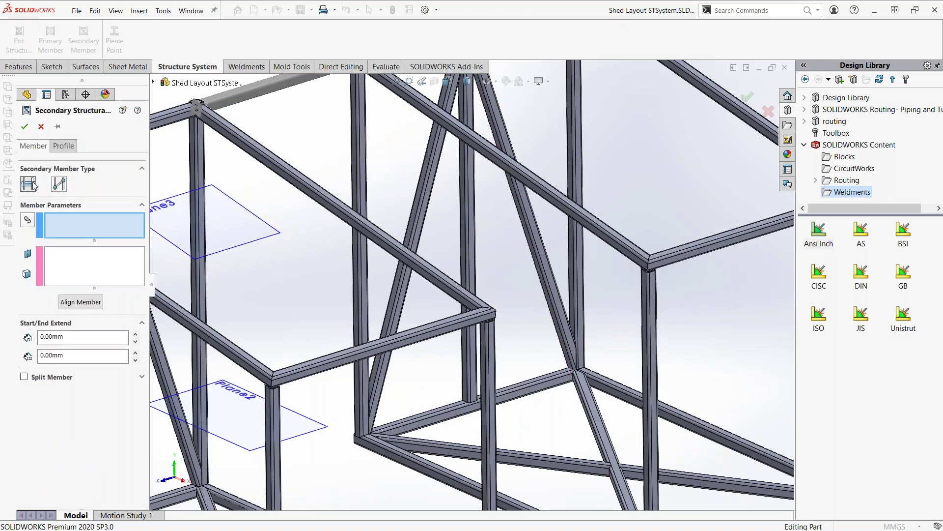
click(488, 347)
click(651, 317)
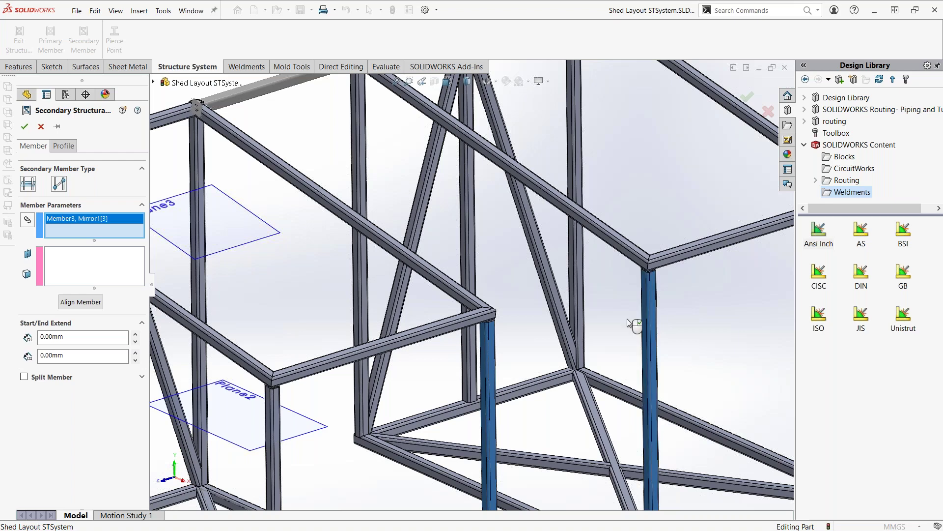
click(249, 238)
click(24, 127)
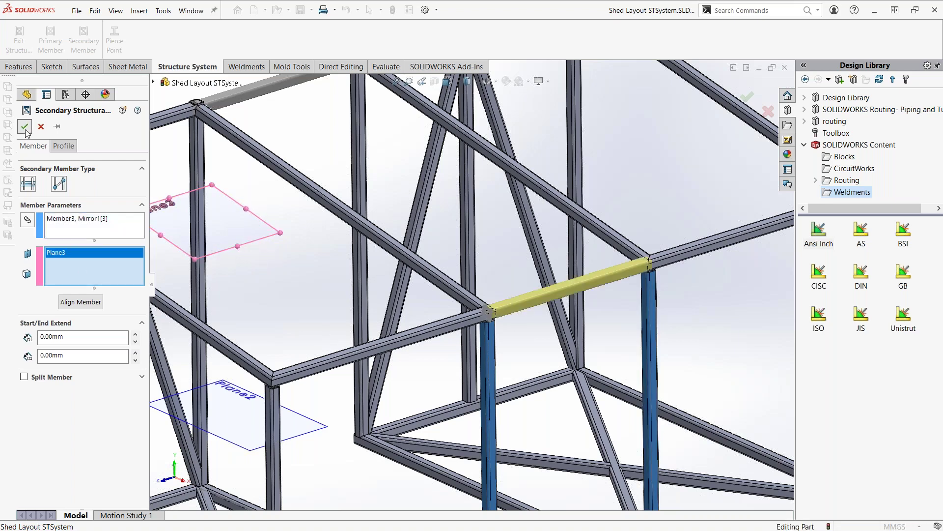
- Fit and reorient the whole frame, then switch over to the presentation slides
key(f)
middle_drag(467, 206, 484, 249)
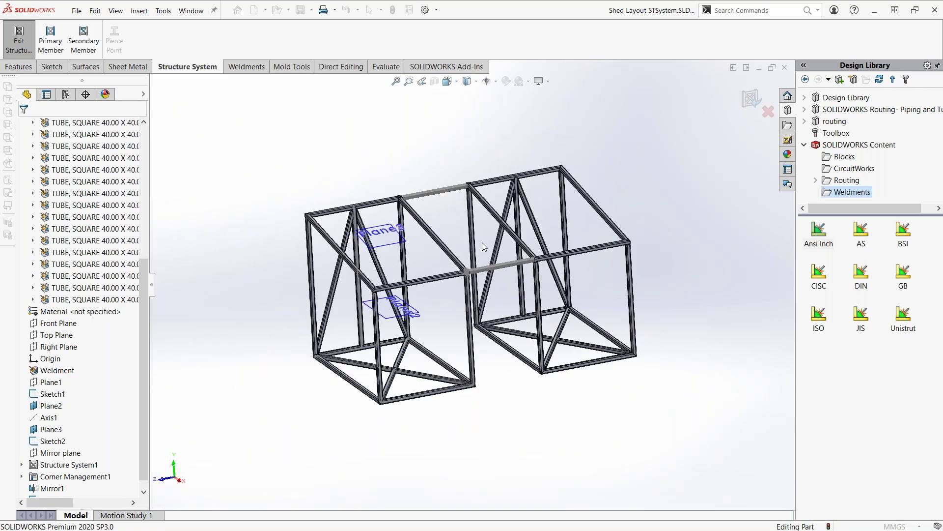
scroll(482, 243, down, 2)
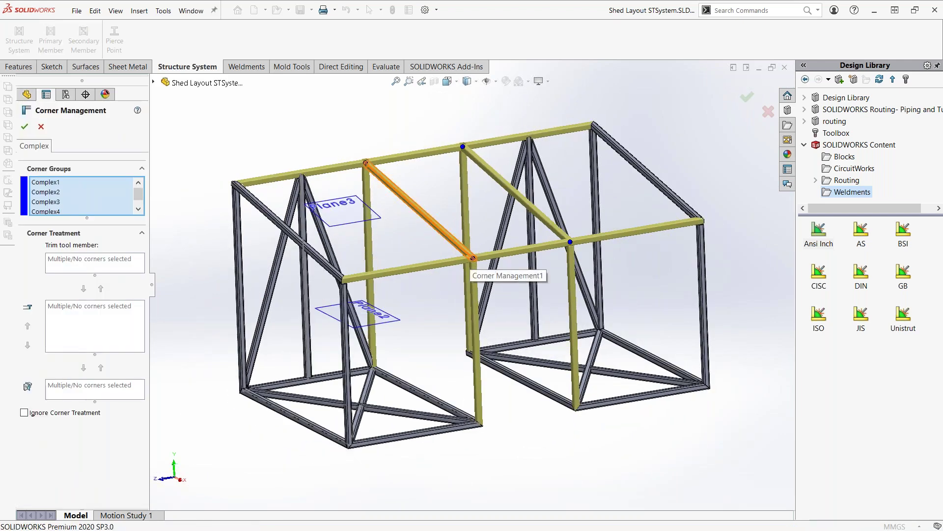
key(alt+Tab)
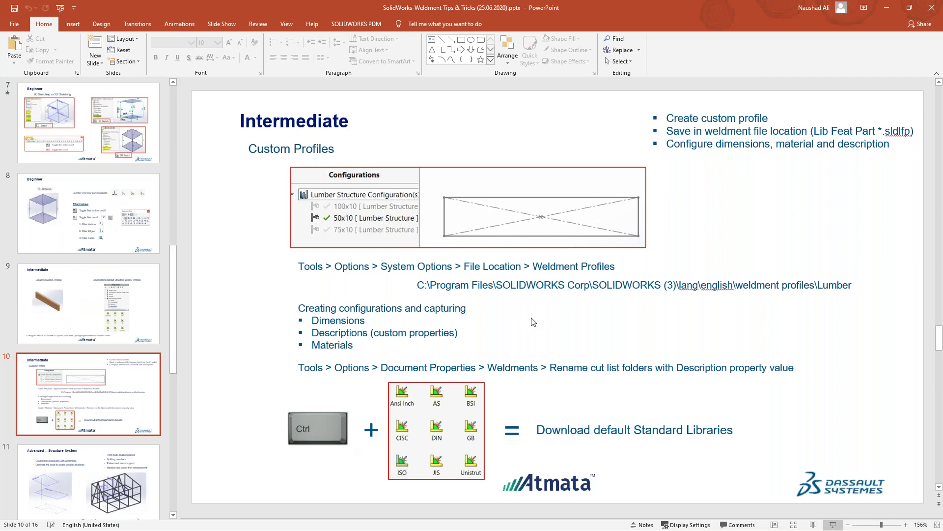
- Present slide 12 on structure system features full screen, then return to SOLIDWORKS
scroll(534, 322, down, 1)
scroll(534, 321, down, 1)
scroll(659, 380, down, 1)
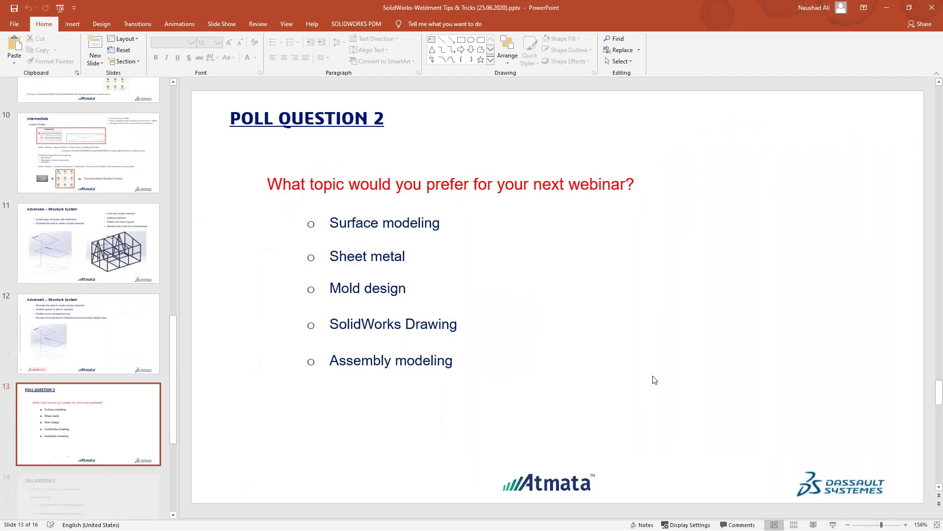
scroll(640, 380, up, 1)
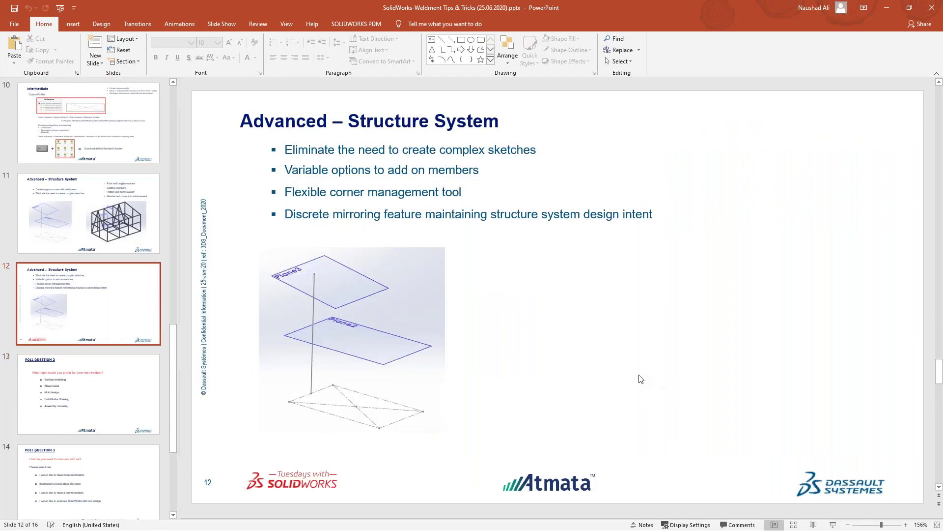
click(833, 525)
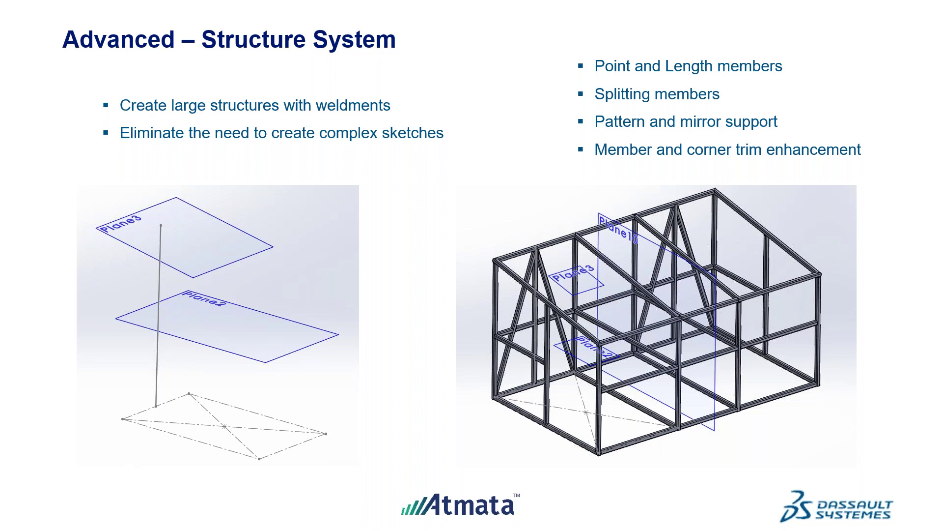
key(Right)
key(Escape)
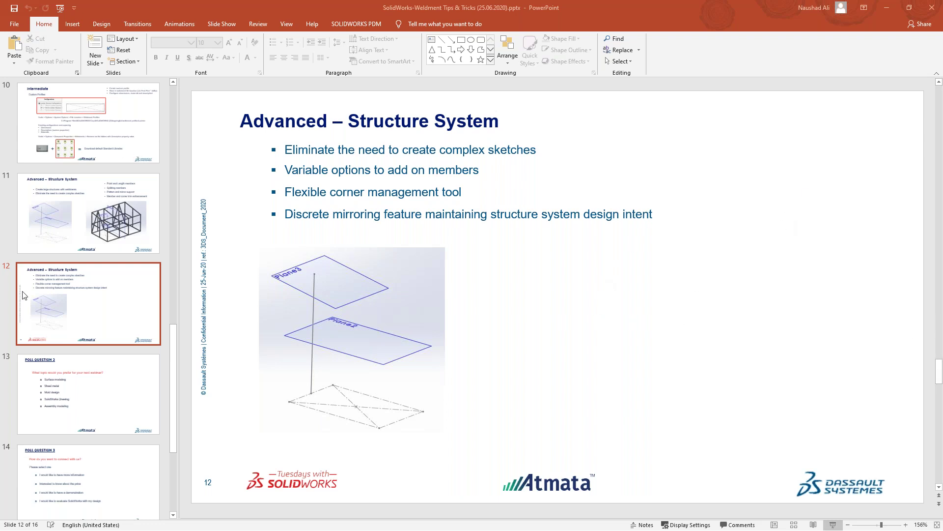
key(alt+Tab)
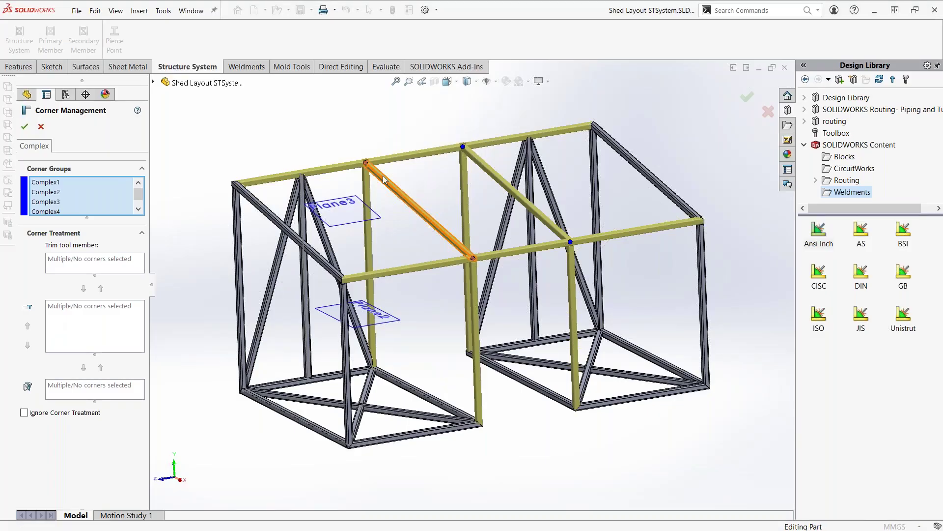
- Accept the Corner Management treatments and zoom into a tube corner joint
click(24, 126)
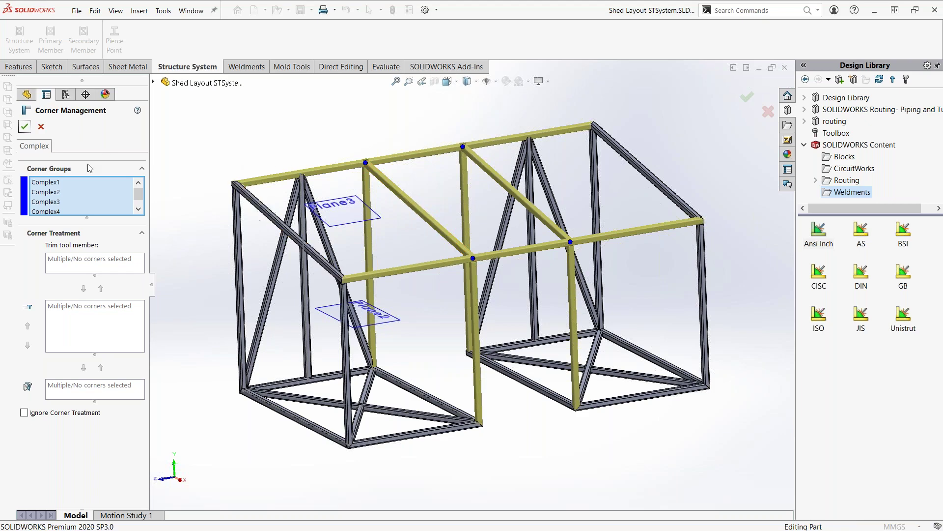
click(41, 126)
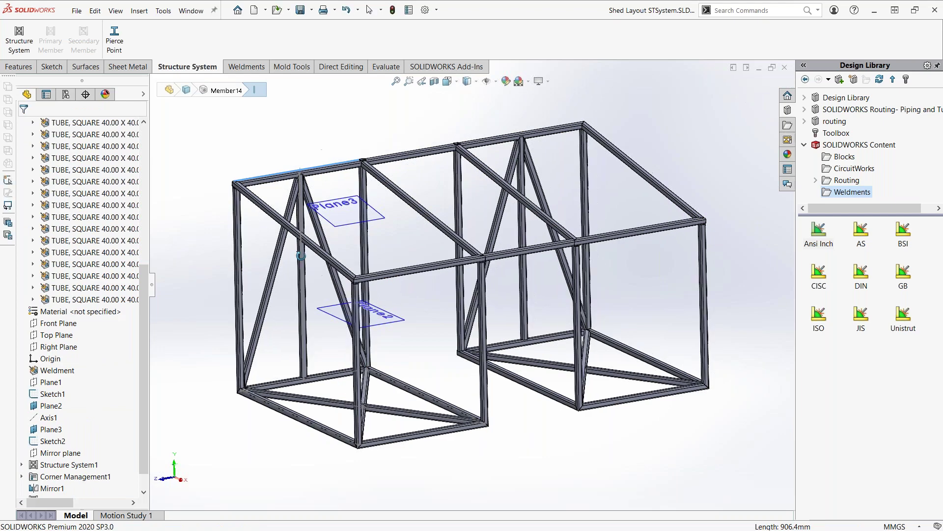
scroll(306, 375, down, 5)
scroll(577, 199, down, 5)
mouse_move(577, 199)
middle_down()
mouse_move(610, 212)
mouse_move(555, 244)
mouse_move(565, 236)
middle_up()
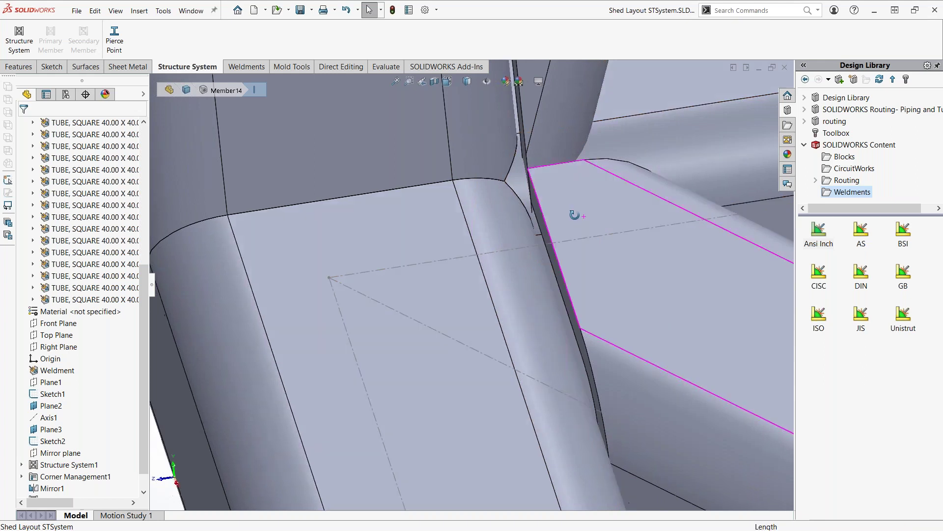
- Orbit and zoom around Member11's trimmed junction to inspect the trim
middle_drag(511, 217, 547, 222)
scroll(545, 222, up, 2)
scroll(546, 222, up, 2)
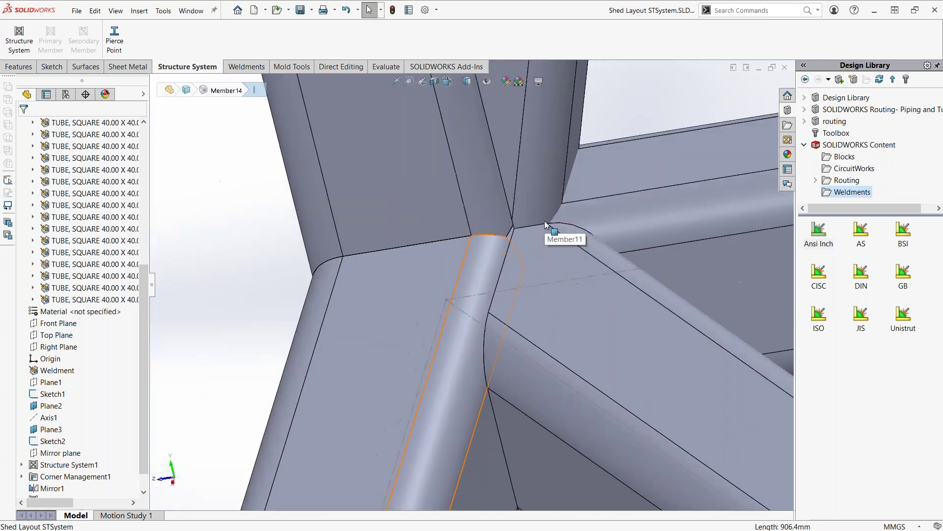
scroll(545, 222, up, 2)
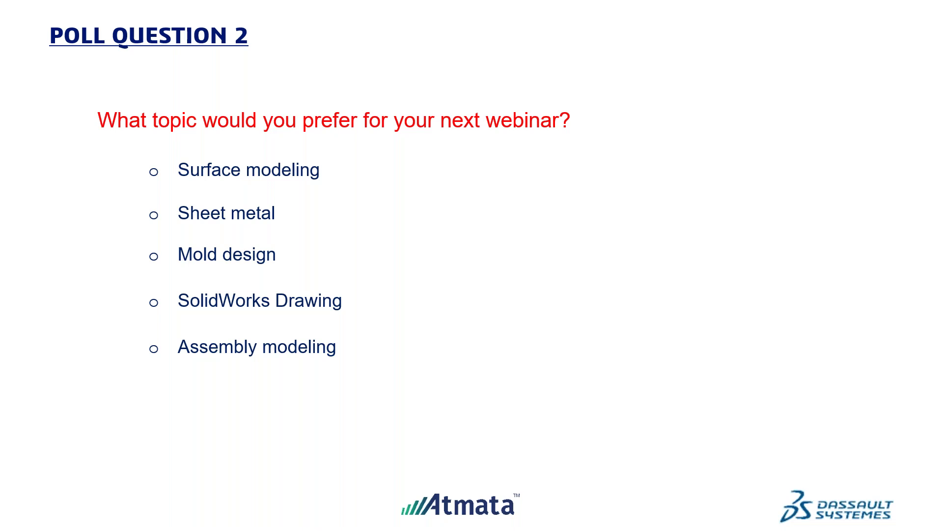
- Advance the slide show to Poll Question 3 on how attendees want to connect
click(483, 226)
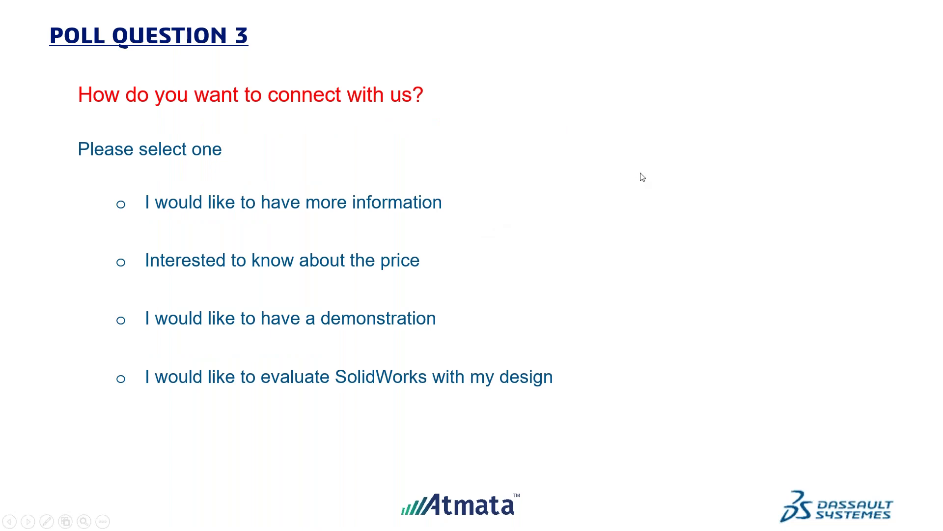